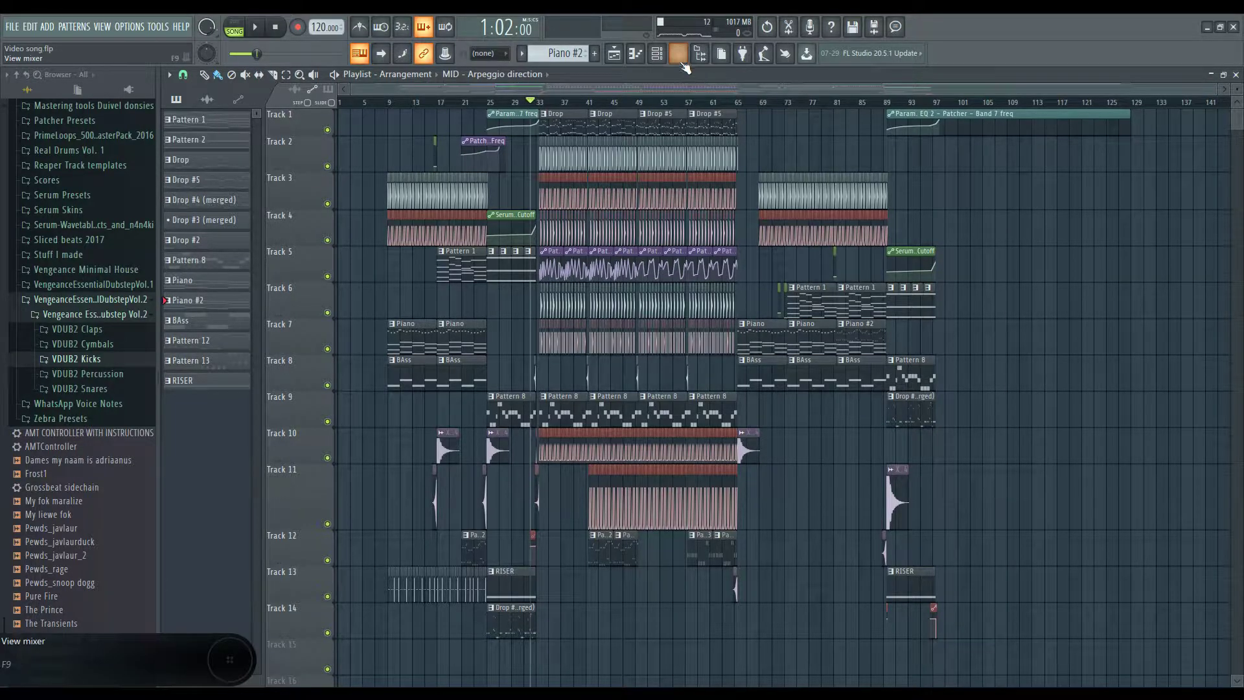
Step: Open the VoxengoRecorder plugin on the mixer's master track to check it, and return to the playlist
click(682, 63)
click(1131, 371)
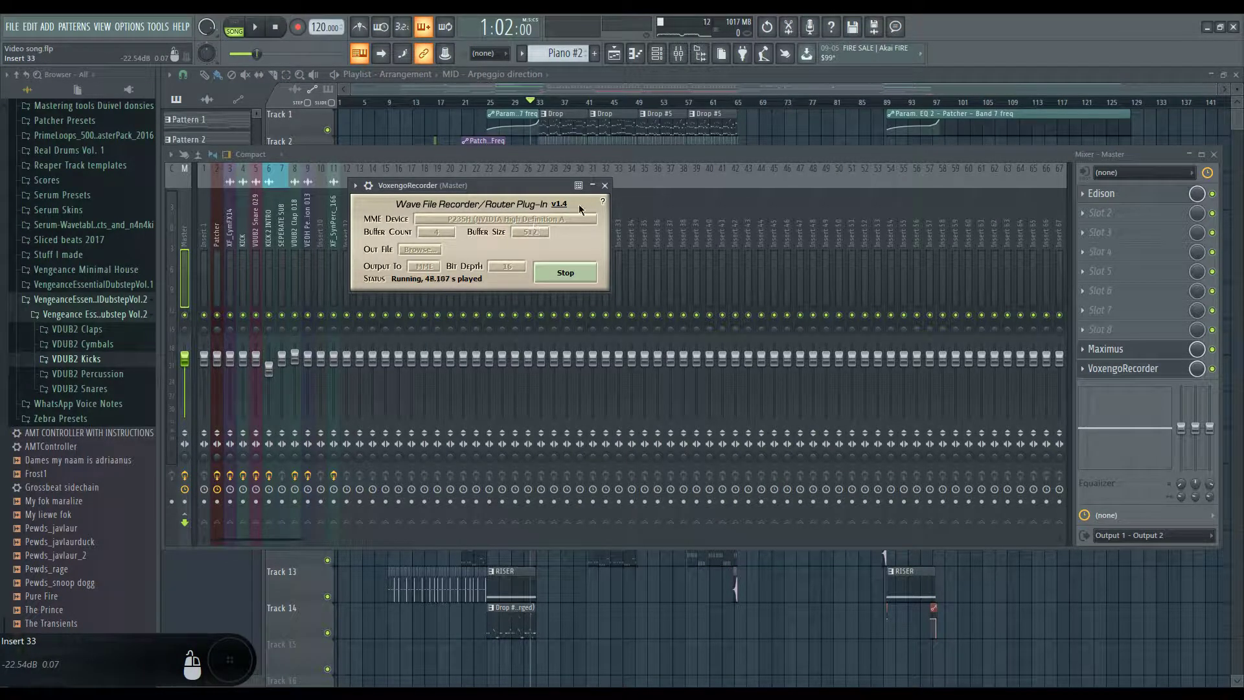
click(605, 186)
click(635, 68)
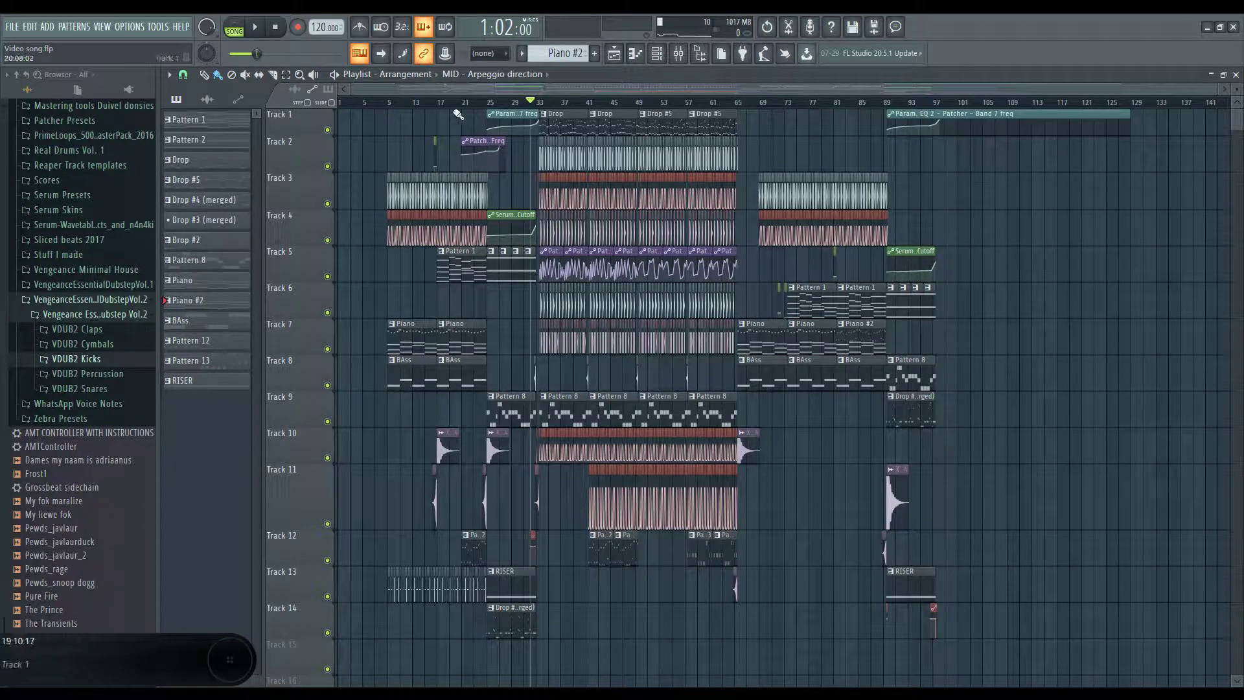
Step: Play the arrangement from bar 9 and listen through the drop into the section after it
click(390, 106)
key(space)
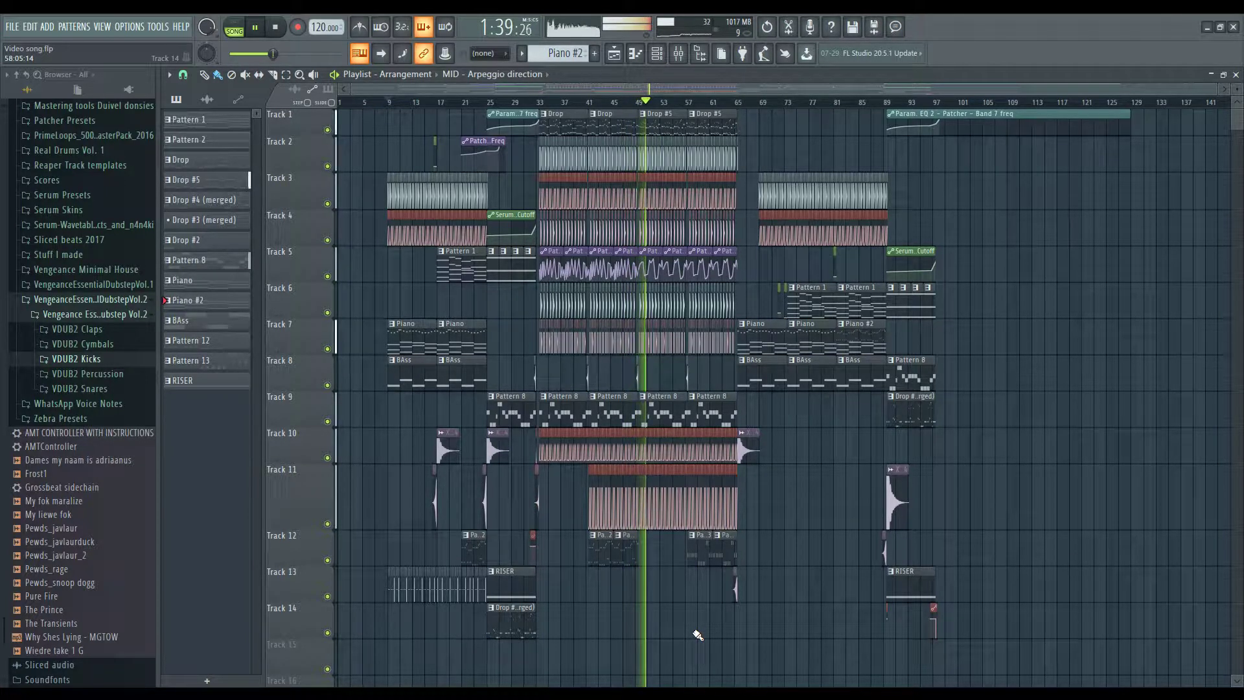
scroll(698, 635, up, 3)
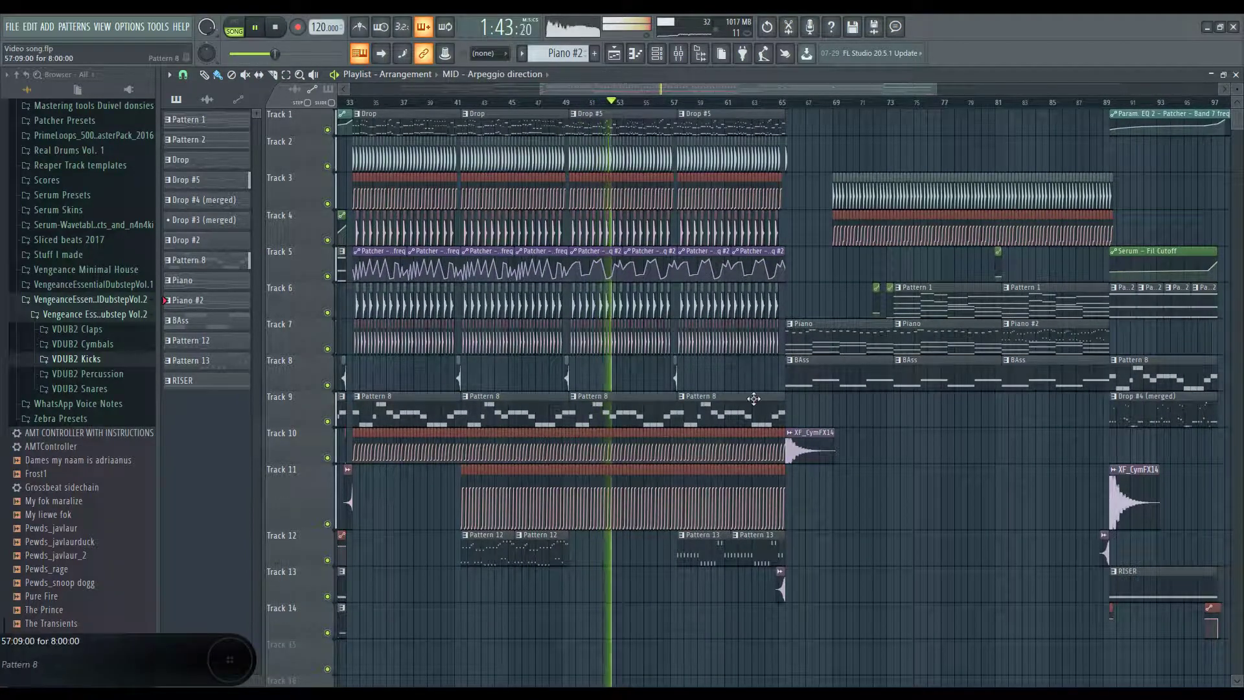
scroll(669, 579, up, 2)
scroll(667, 576, up, 1)
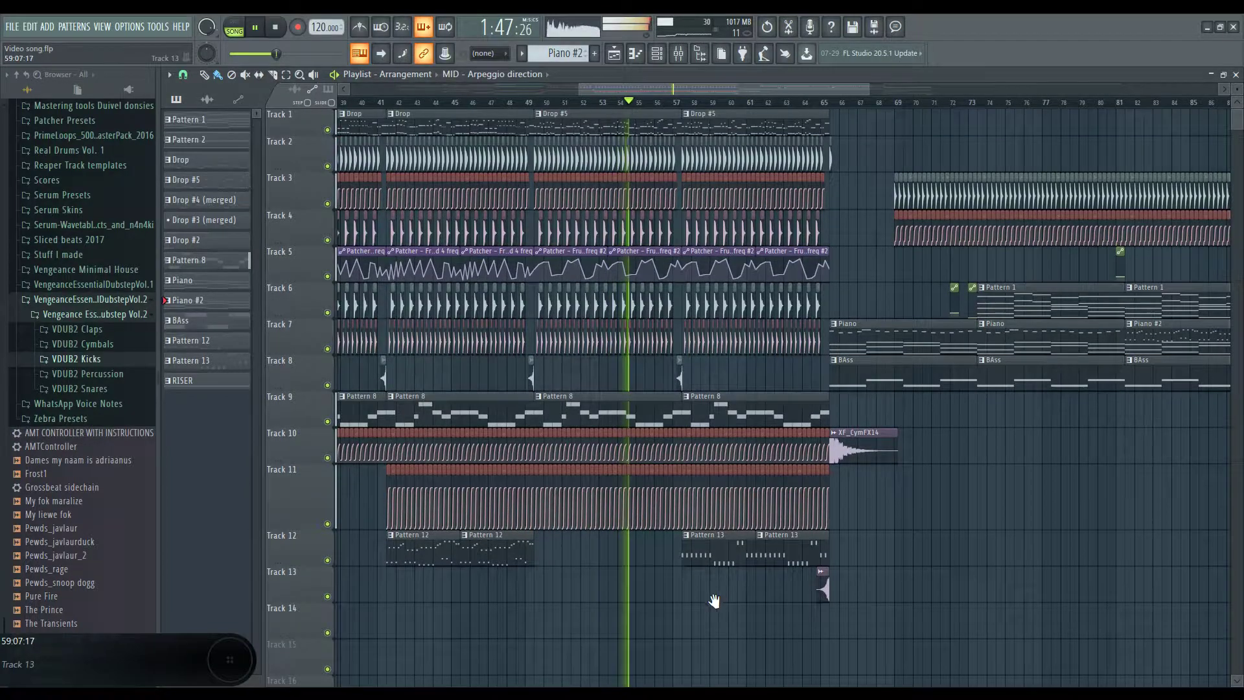
scroll(668, 604, right, 3)
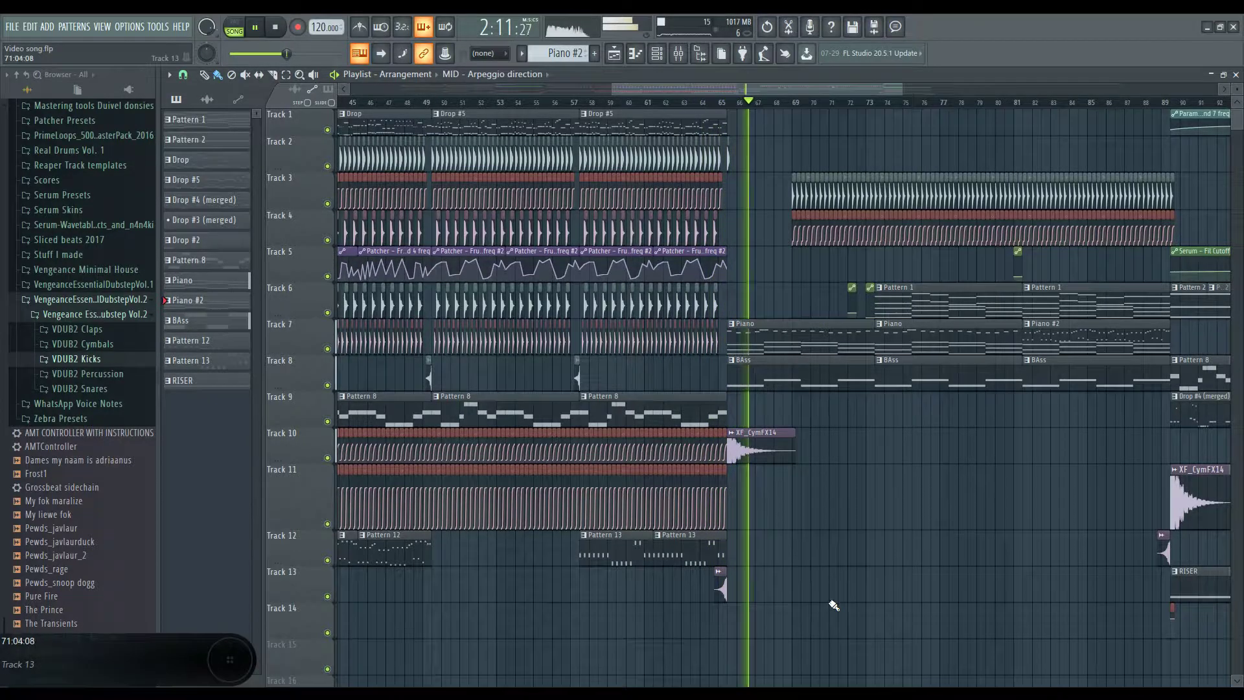
scroll(830, 600, down, 3)
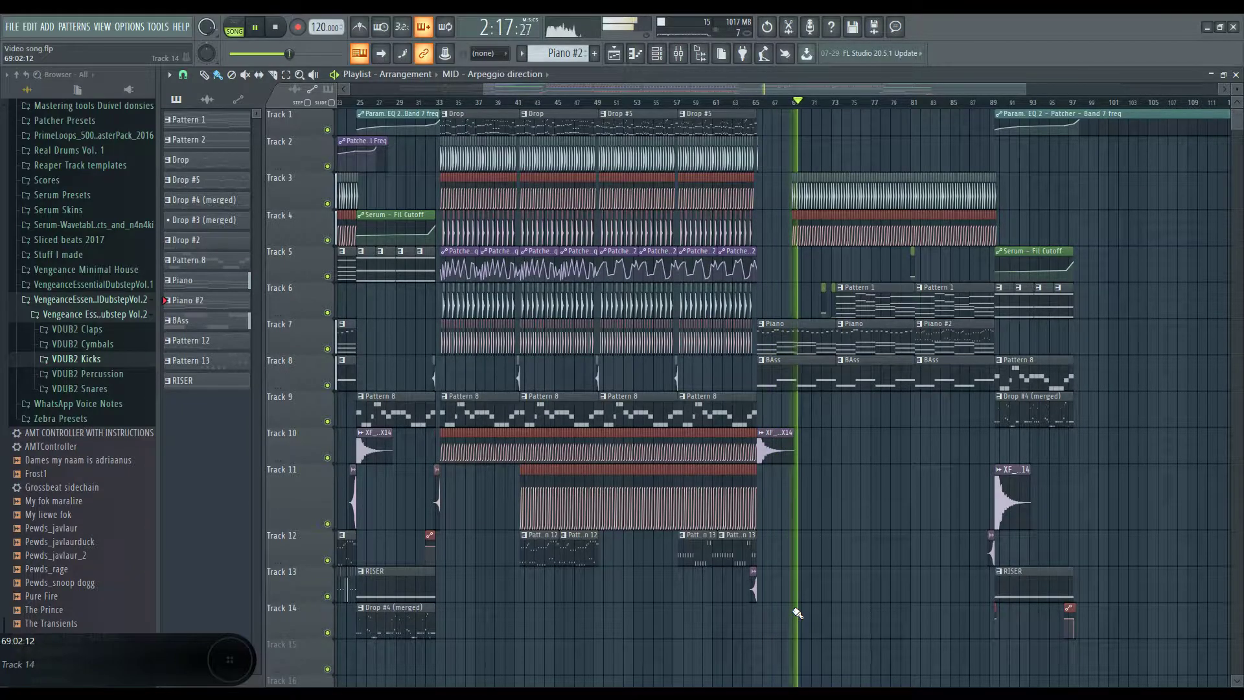
key(space)
Step: Play the song from just before bar 69 to hear where the kicks come back in after the drop
scroll(816, 322, up, 3)
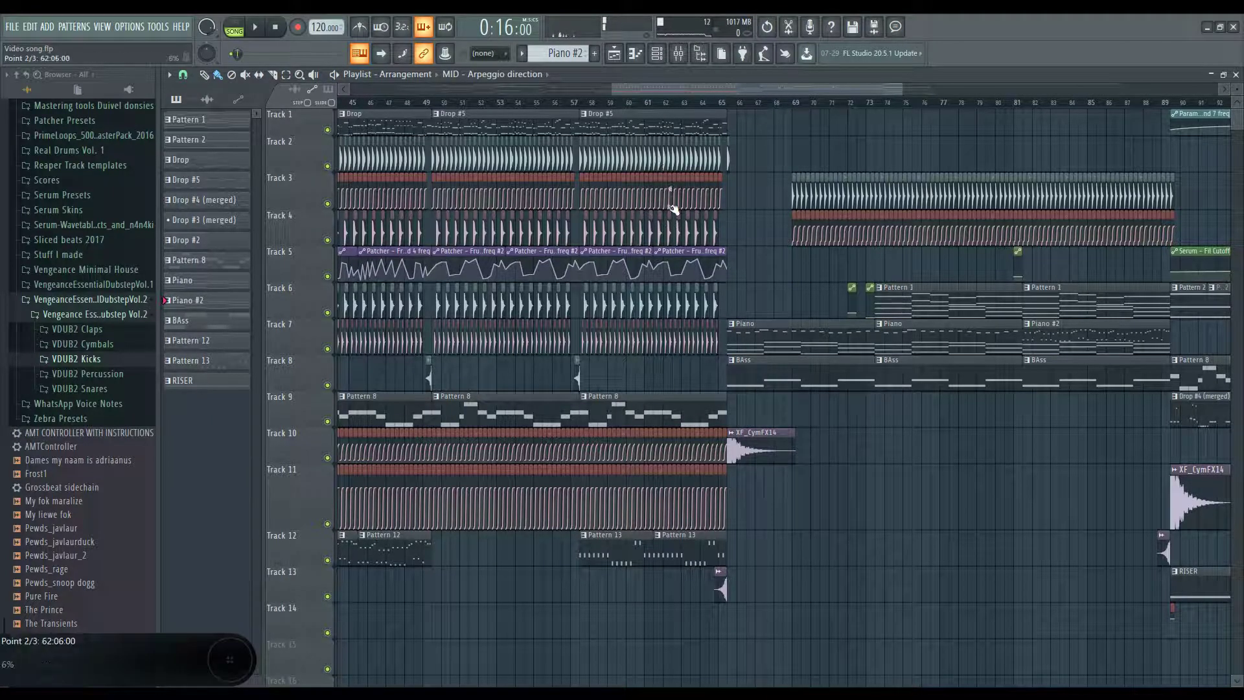
scroll(744, 264, up, 4)
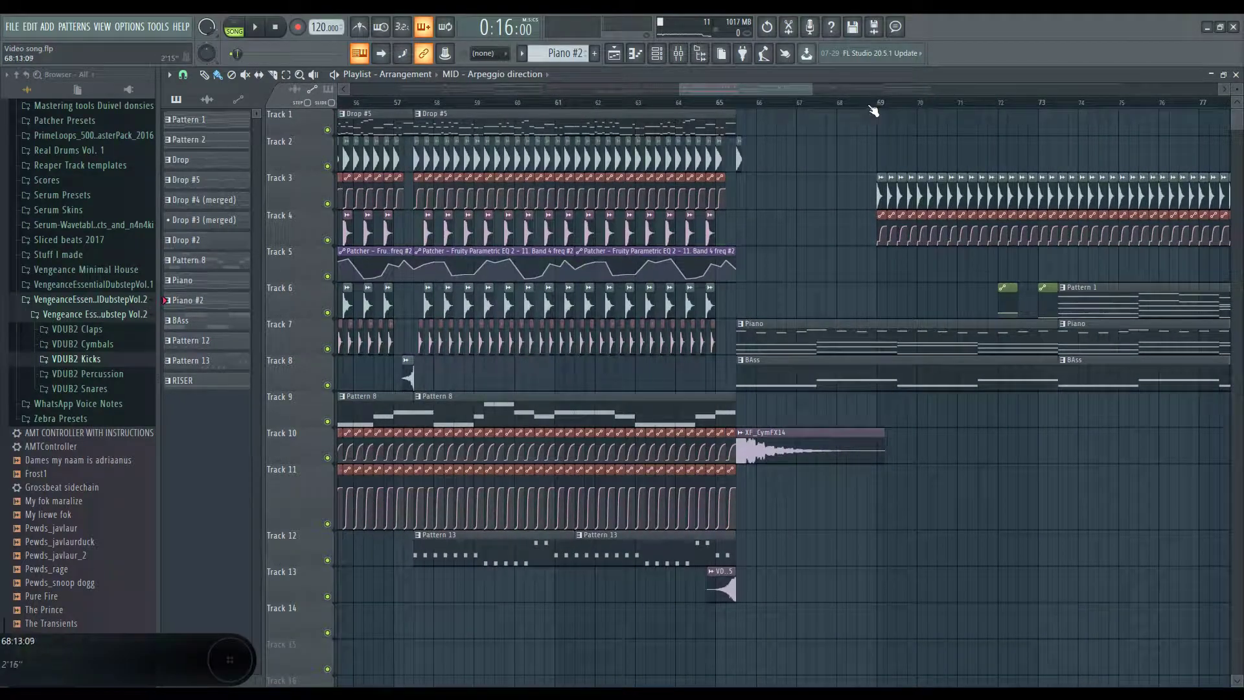
click(855, 103)
key(space)
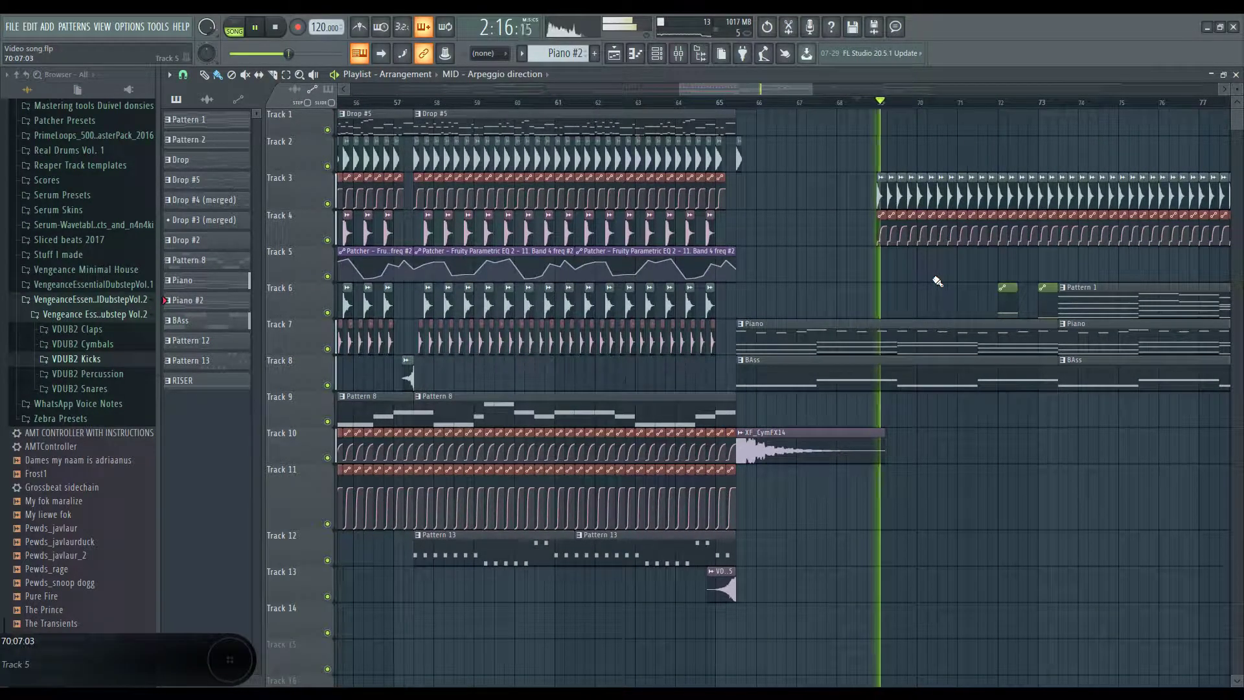
scroll(937, 280, down, 6)
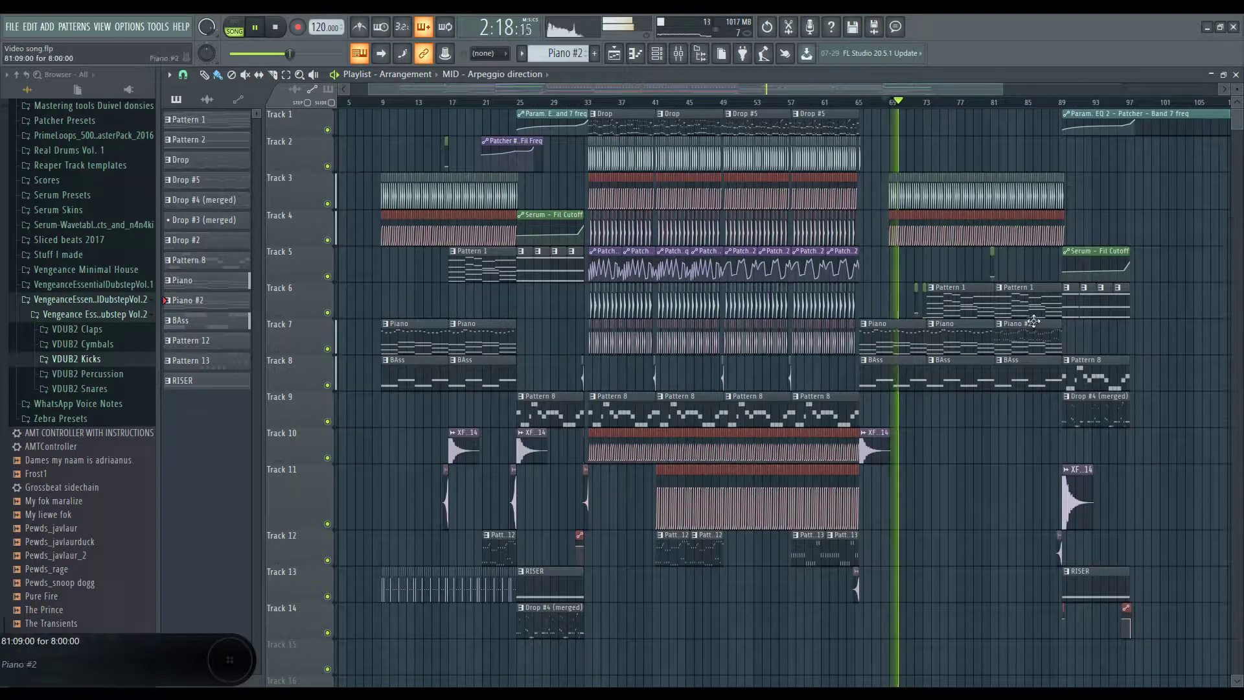
scroll(1034, 322, up, 4)
key(space)
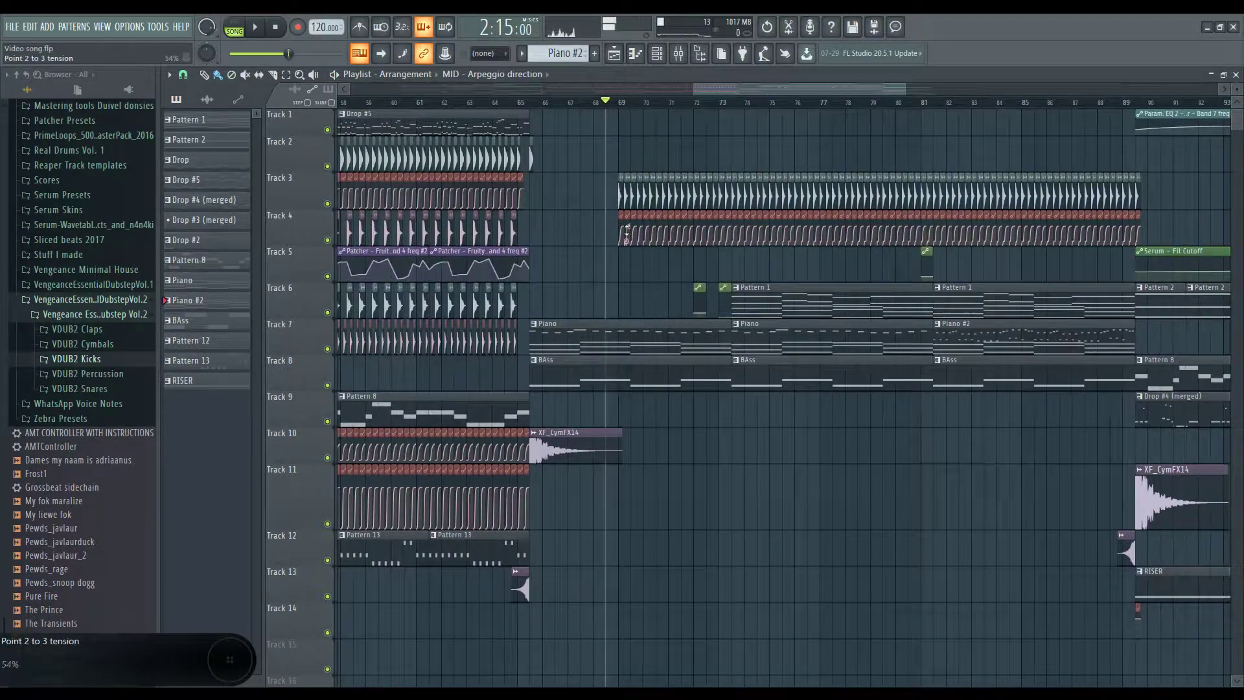
Step: Create a channel volume automation clip for the VDUB2 Kick 007 sample spanning bar 69 up to the Track 1 clip in bar 89
scroll(645, 260, up, 2)
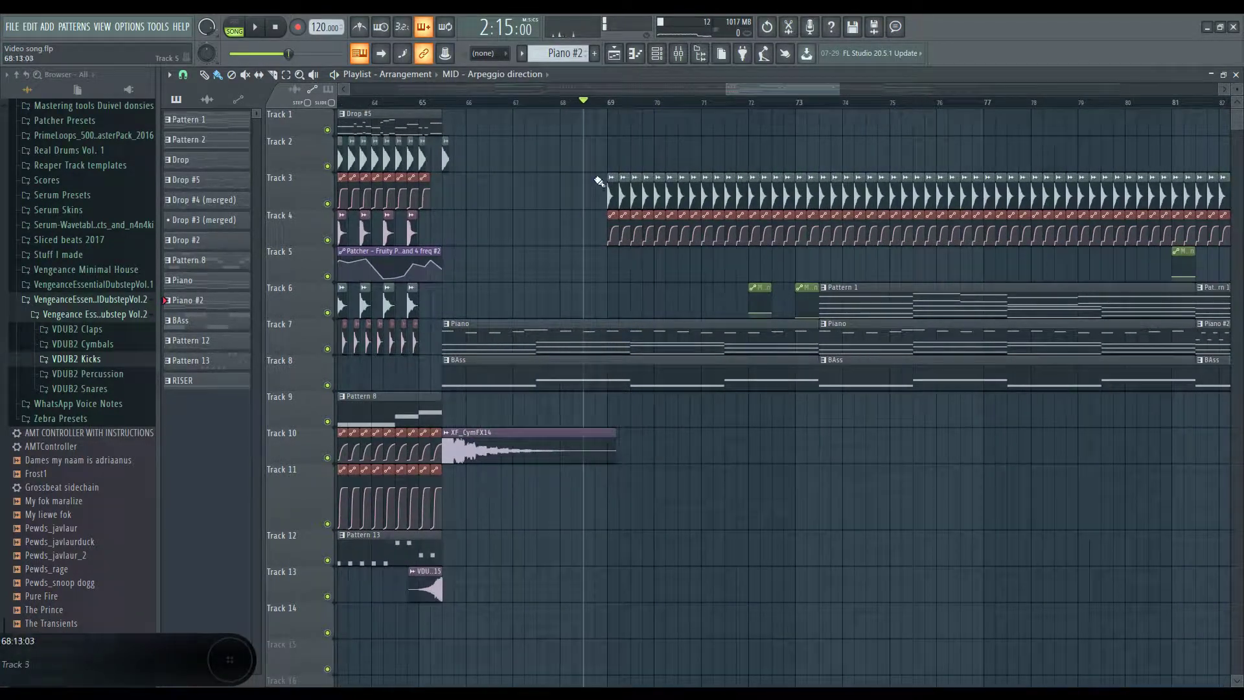
scroll(1111, 184, down, 3)
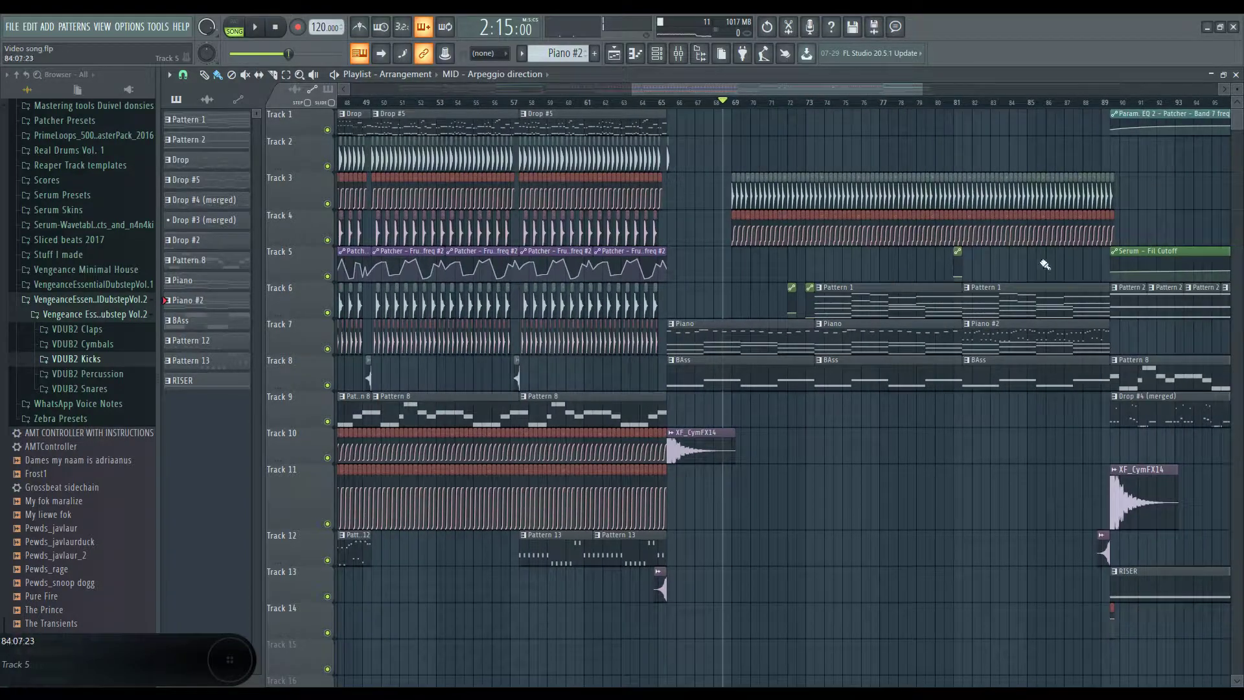
scroll(1116, 339, up, 1)
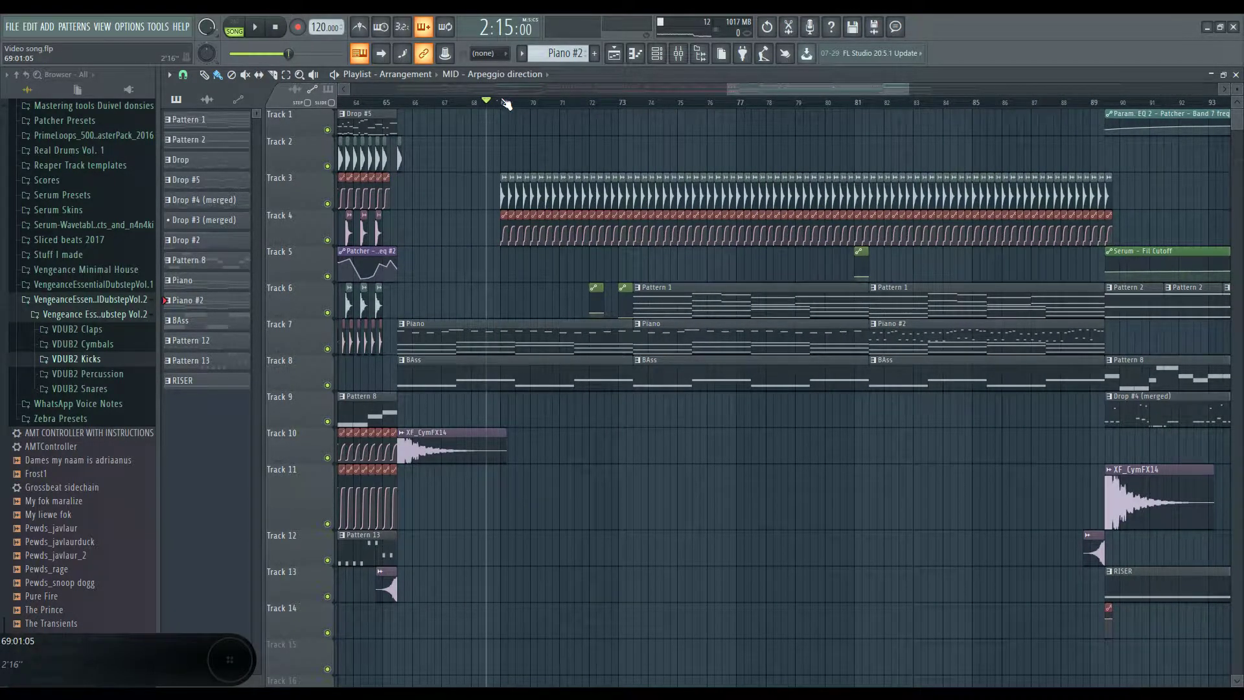
drag(503, 103, 1105, 190)
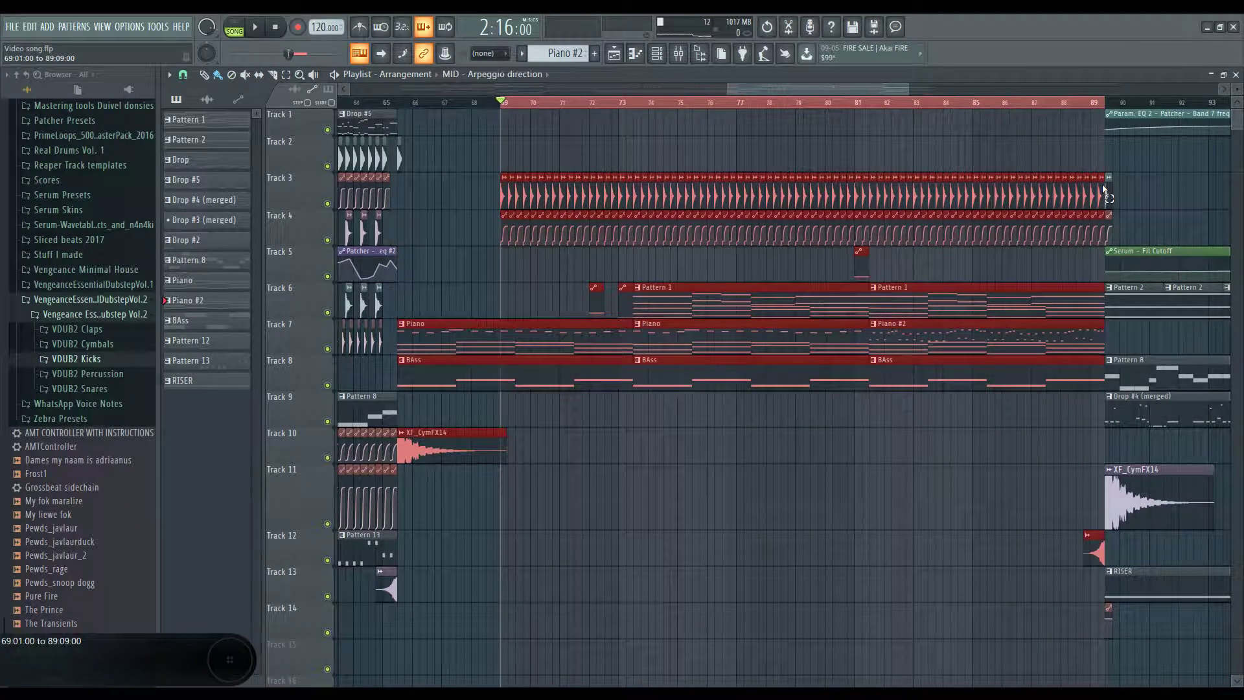
double_click(770, 197)
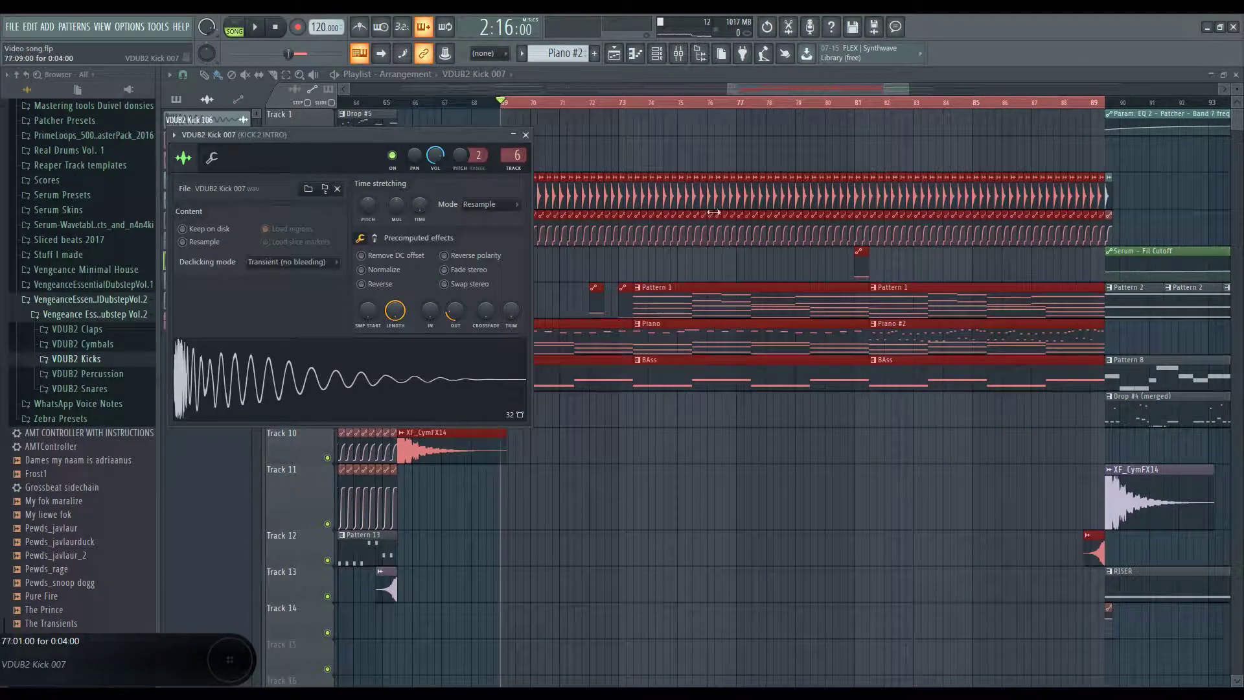
right_click(435, 159)
click(472, 240)
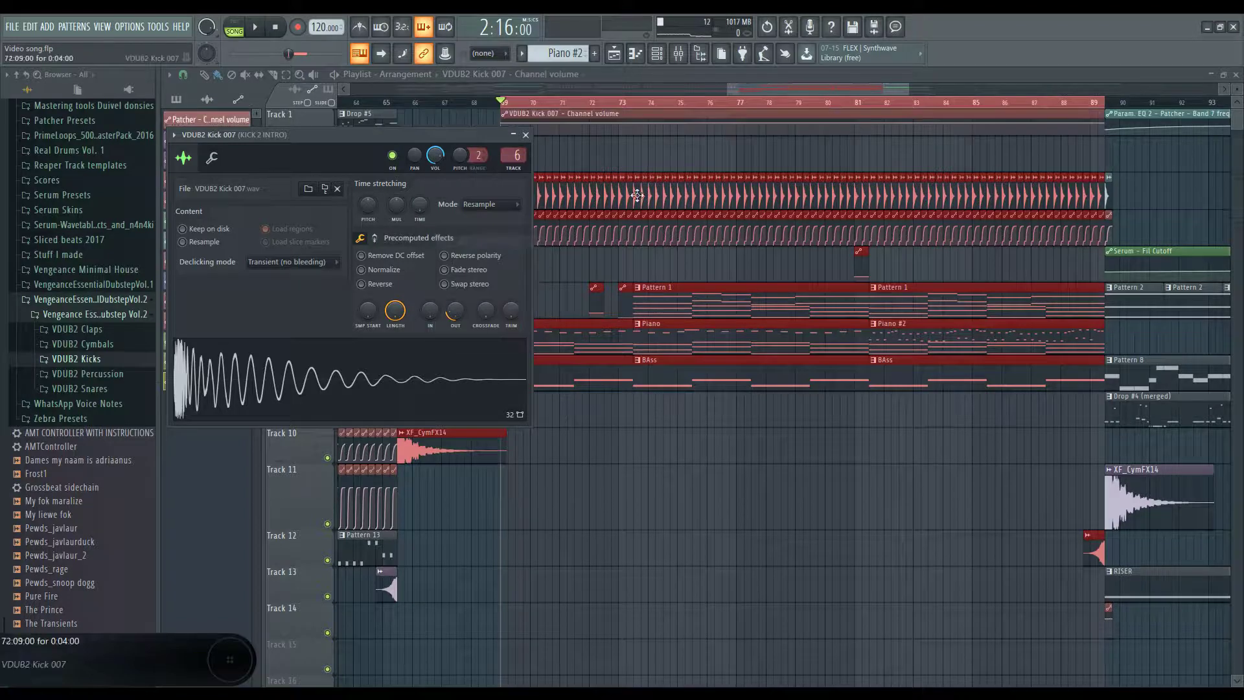
Step: Shape the kick volume automation to ramp up from its lowest level at bar 69 until bar 73, and play the section back
click(620, 124)
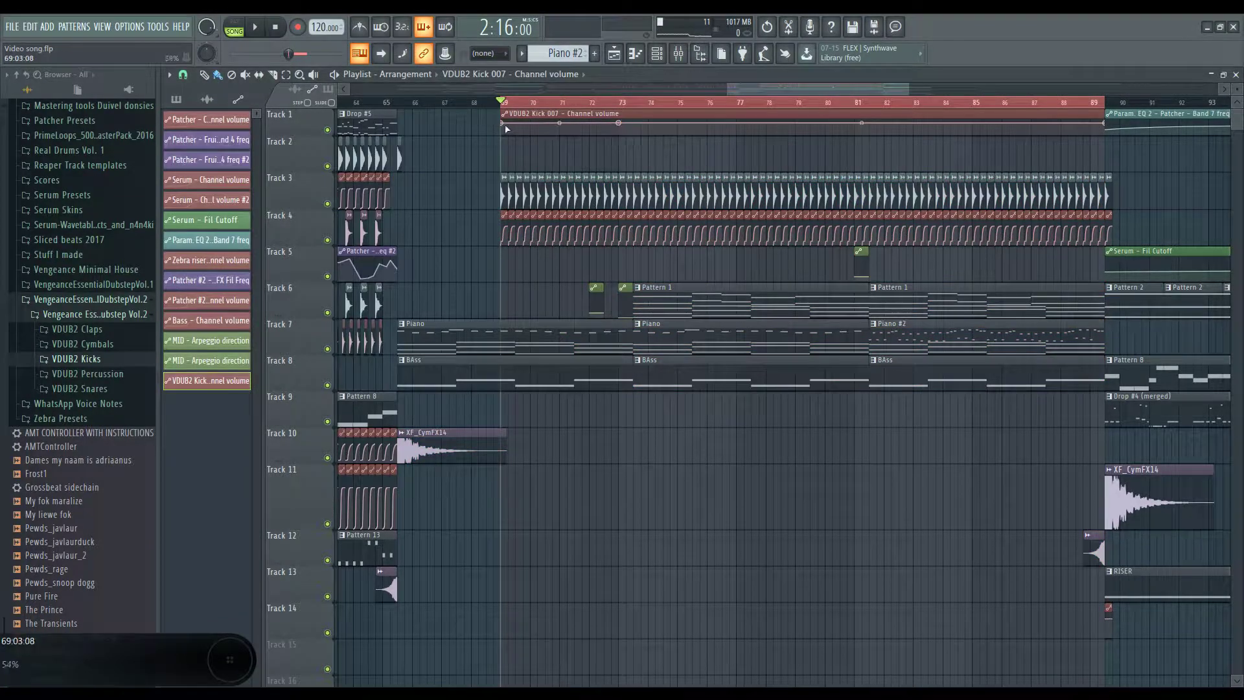
drag(507, 129, 477, 188)
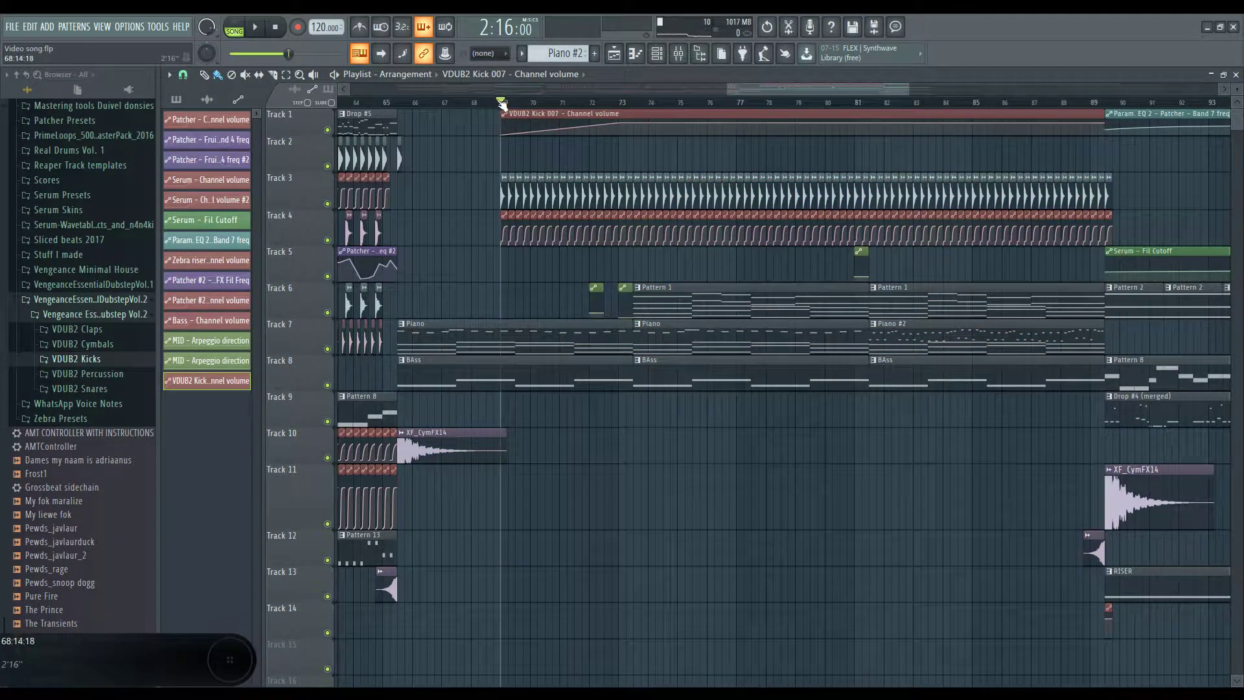
key(space)
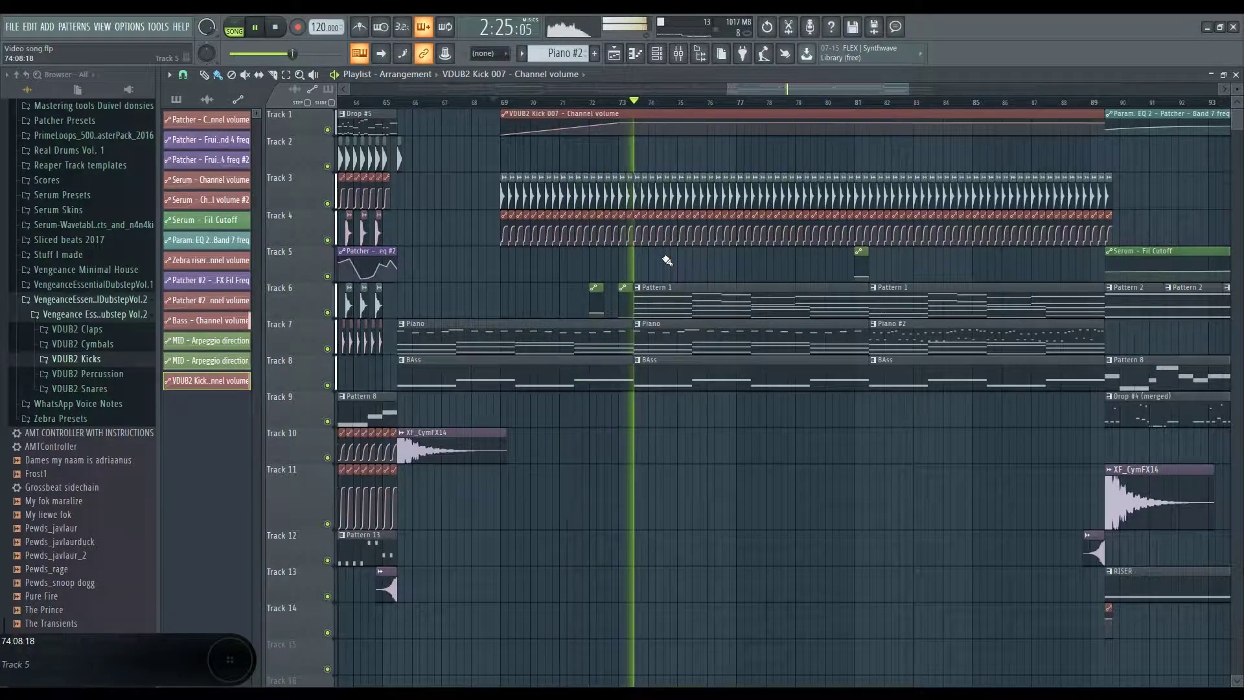
scroll(609, 329, down, 4)
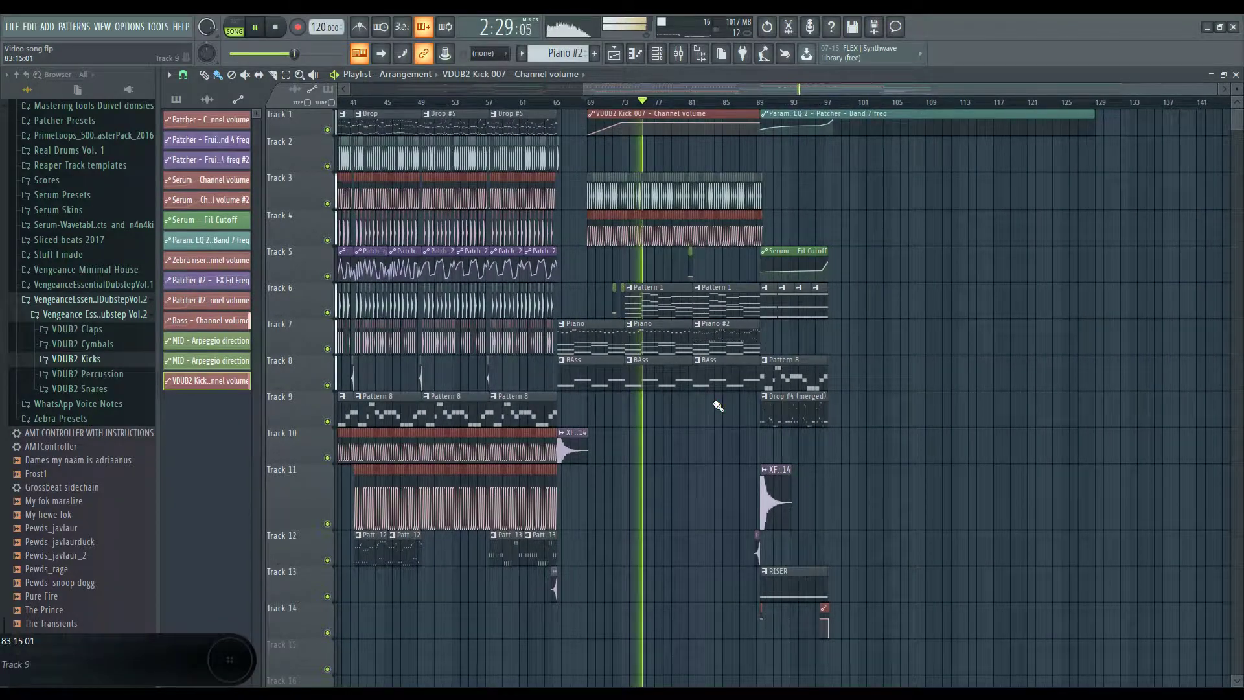
scroll(718, 405, down, 2)
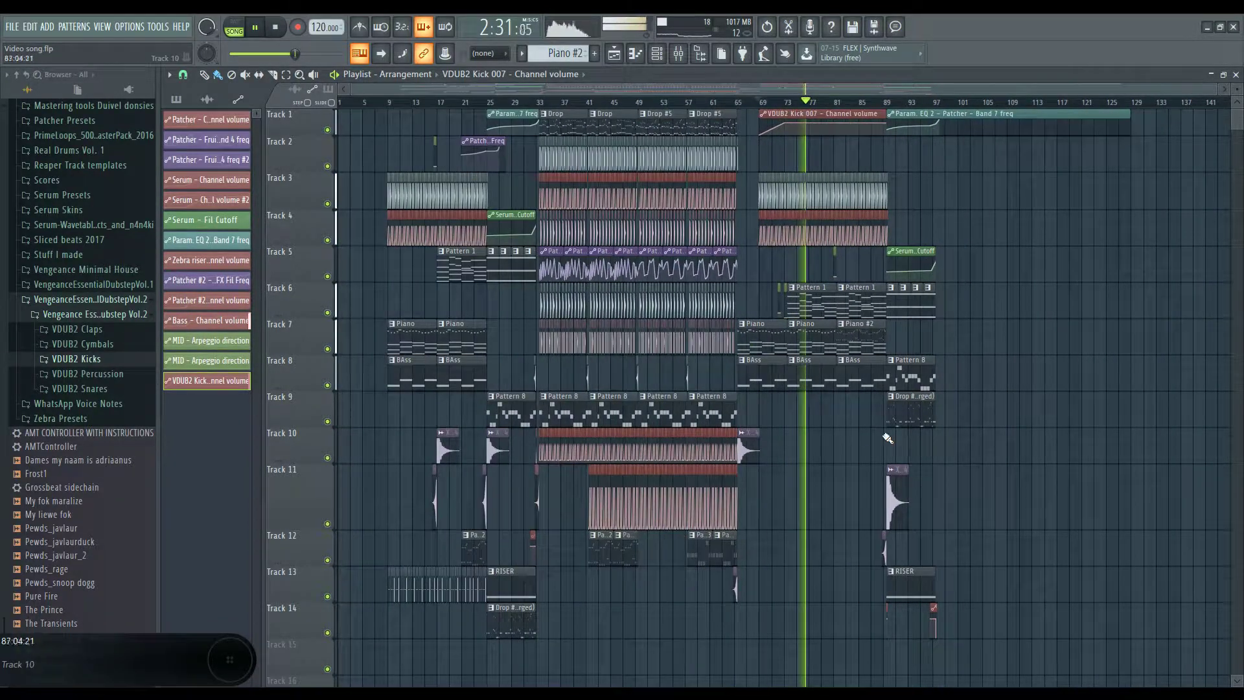
scroll(920, 434, up, 4)
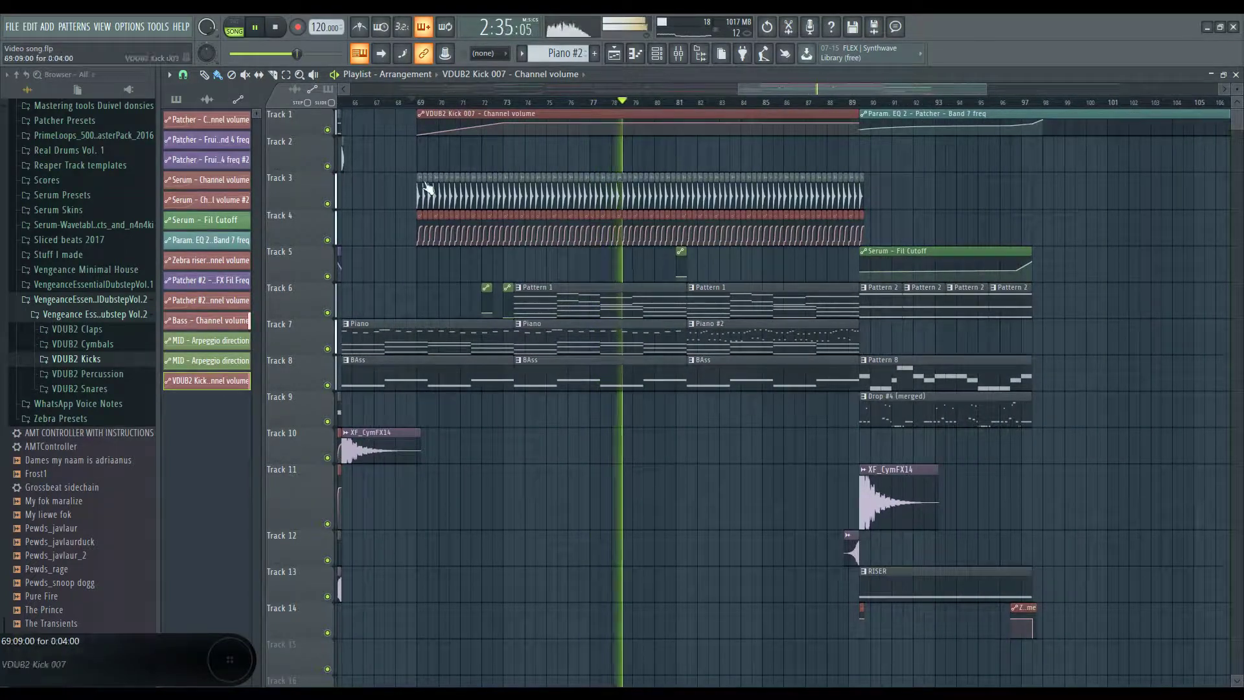
key(space)
Step: Play the transition from bar 65 to hear how the kicks fade in at bar 69
drag(386, 104, 465, 130)
key(space)
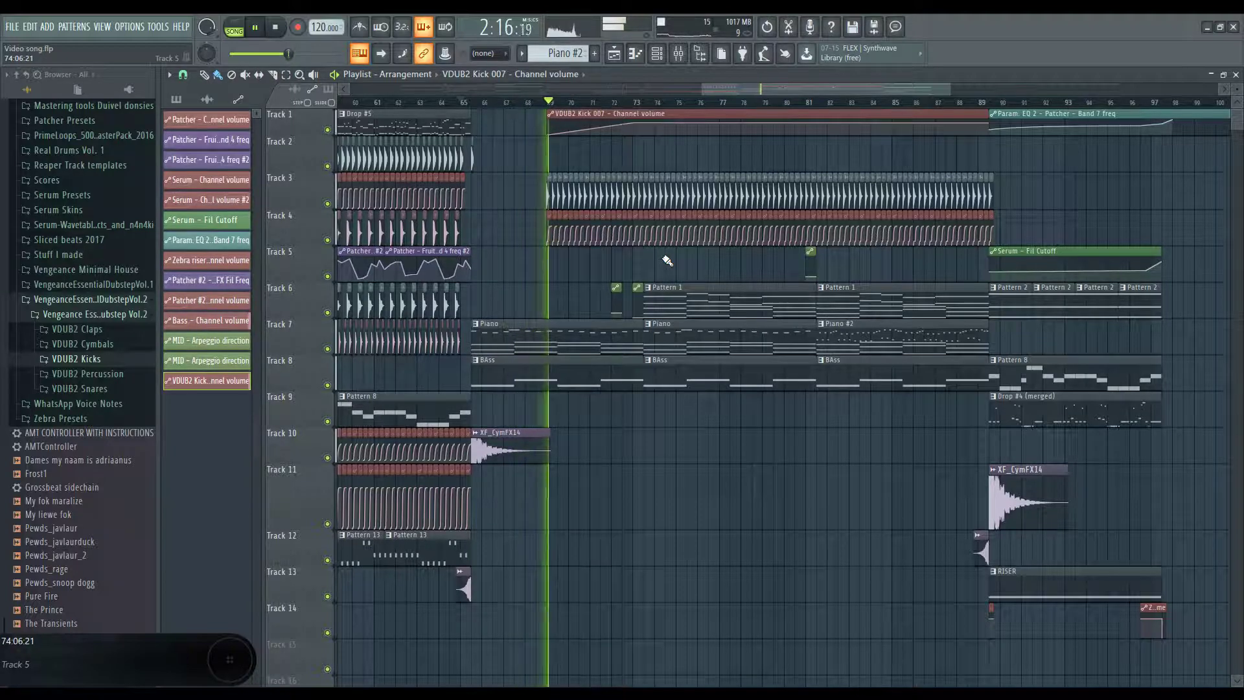
key(space)
Step: Cue playback at bar 68 and open the settings of the Bass - Channel volume automation, bringing up the LFO amount's options
scroll(475, 278, up, 4)
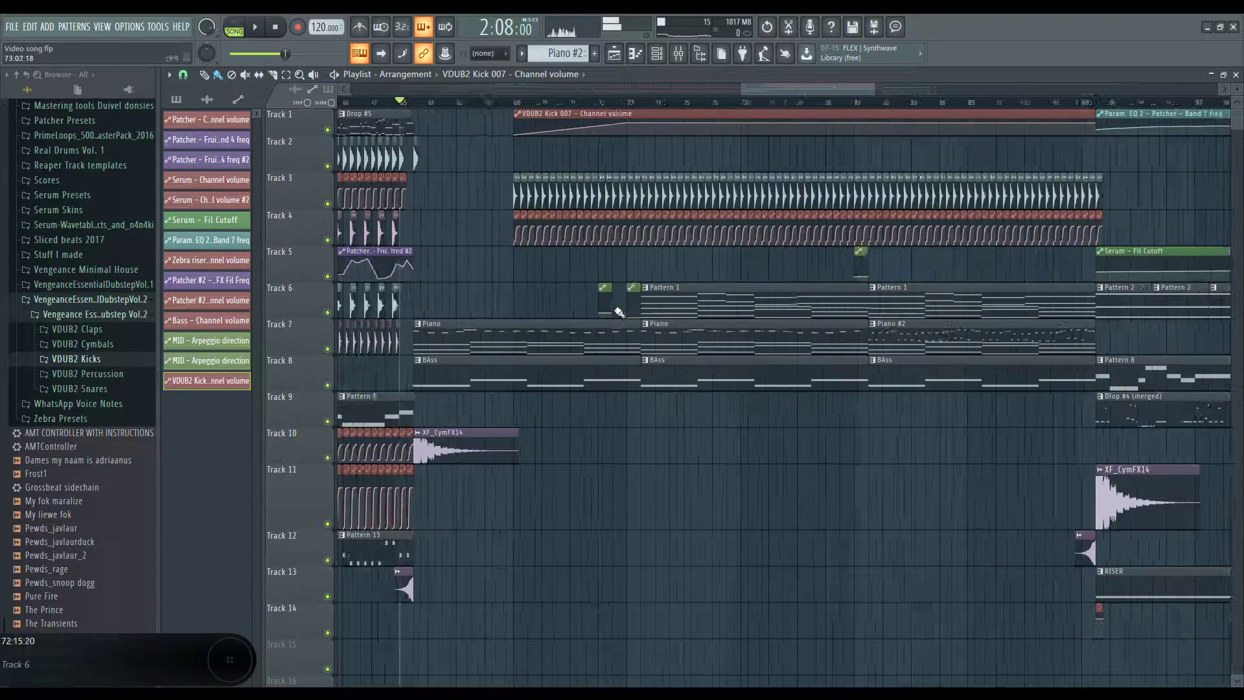
scroll(440, 277, up, 1)
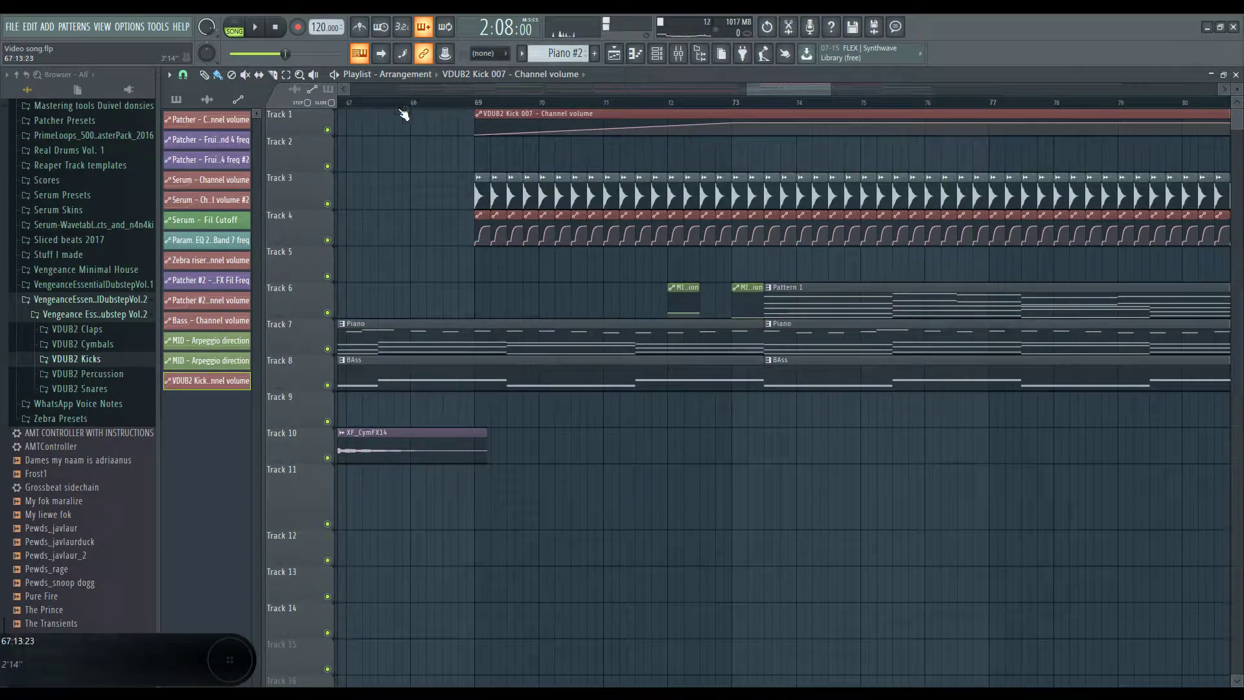
click(412, 105)
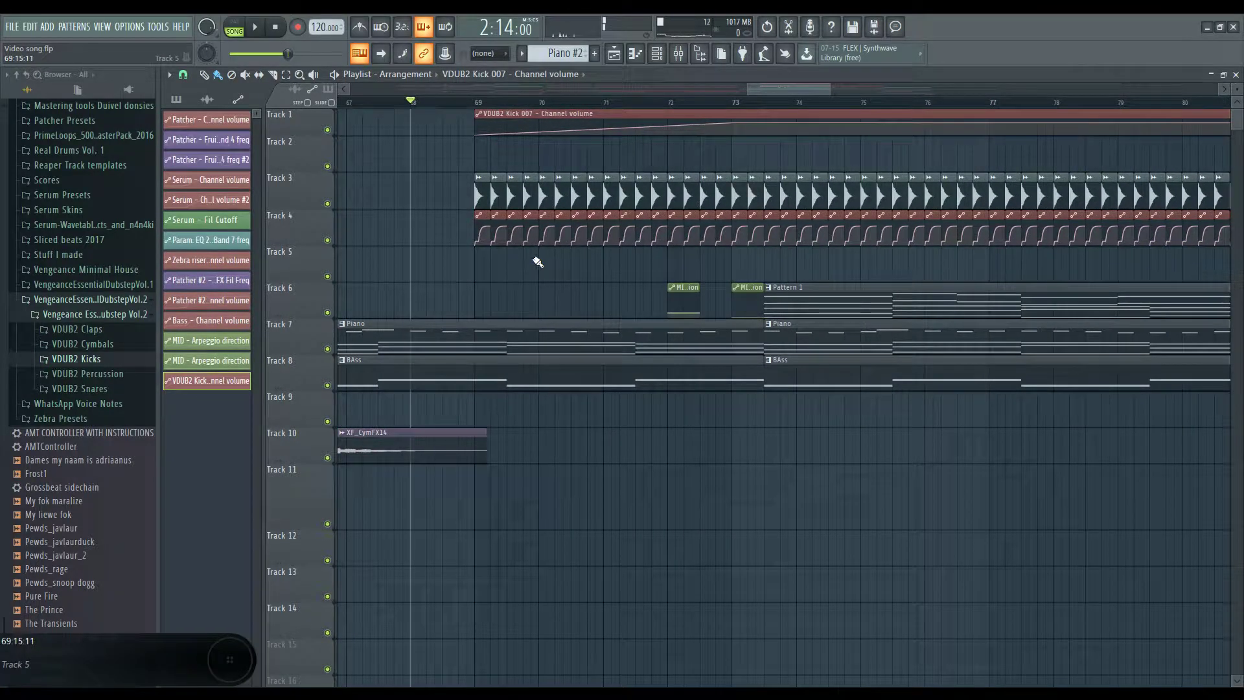
scroll(483, 223, up, 3)
double_click(484, 221)
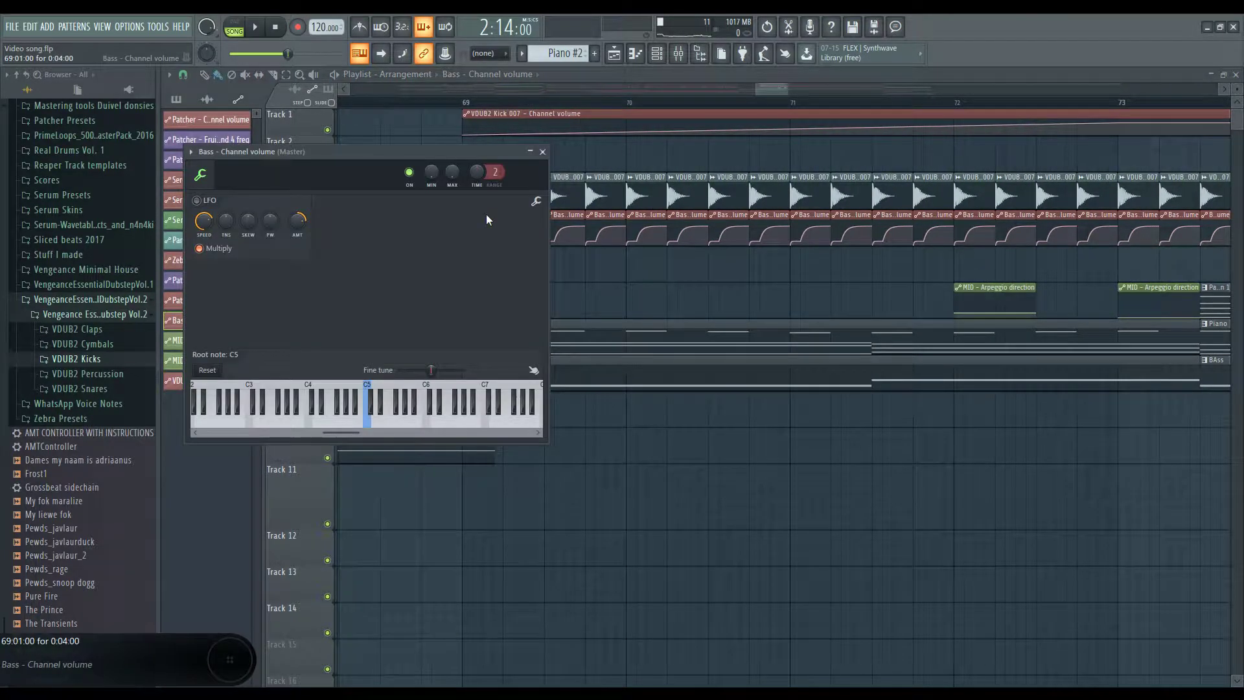
right_click(300, 225)
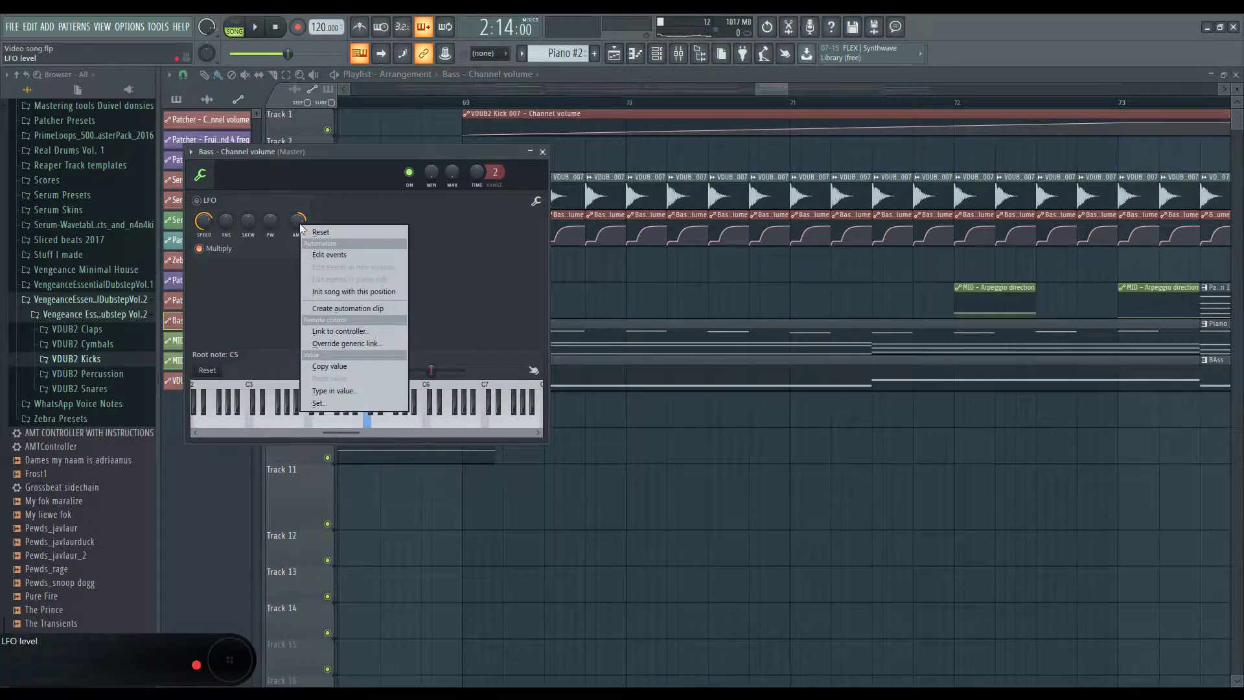
Step: Create an automation clip for the LFO amount of Bass - Channel volume across bar 69
click(473, 105)
drag(472, 105, 625, 125)
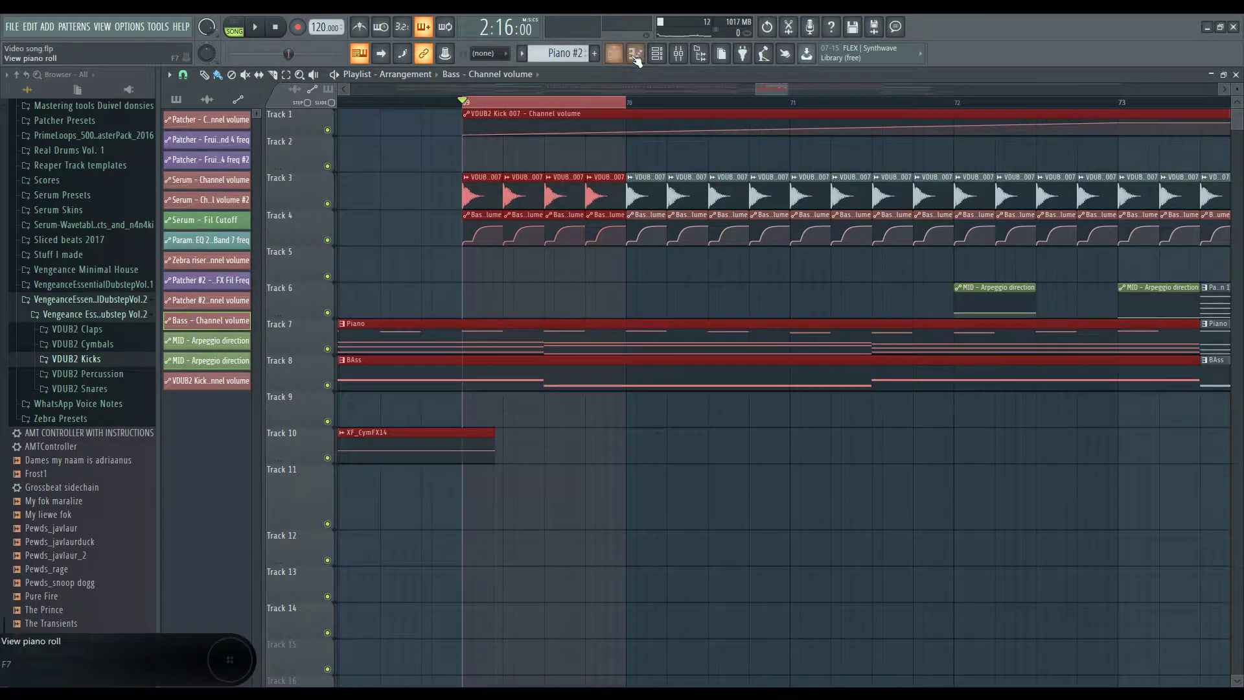
click(656, 53)
click(395, 364)
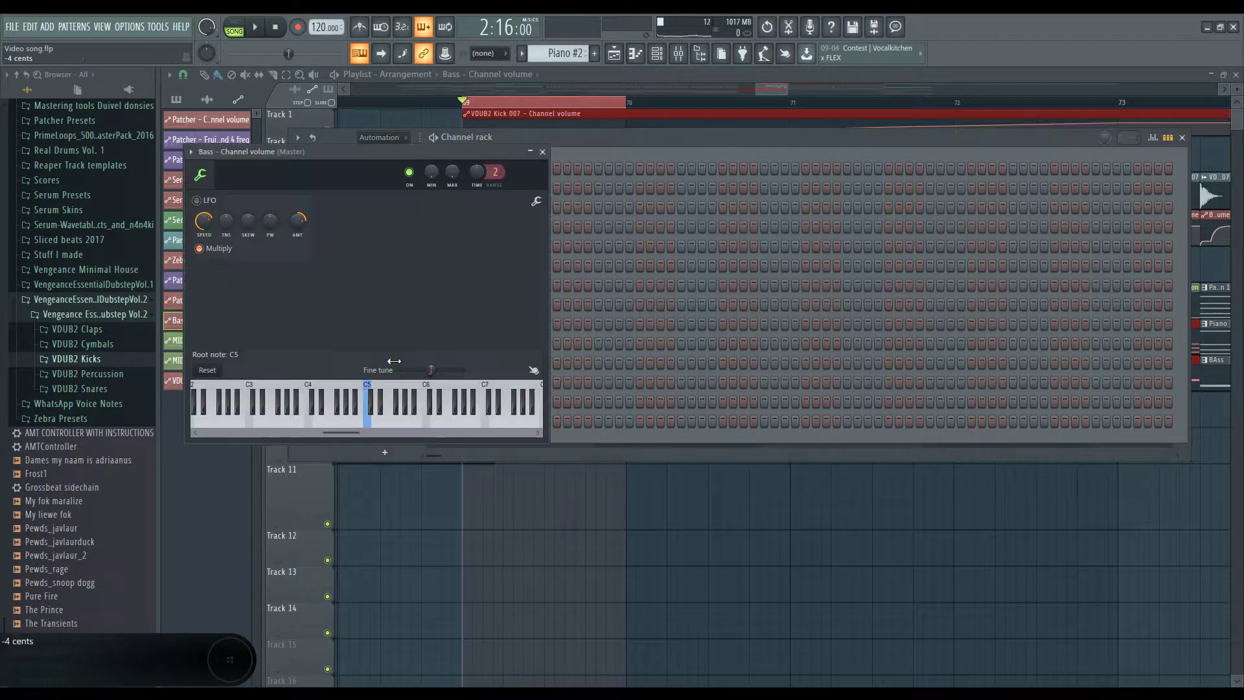
right_click(297, 224)
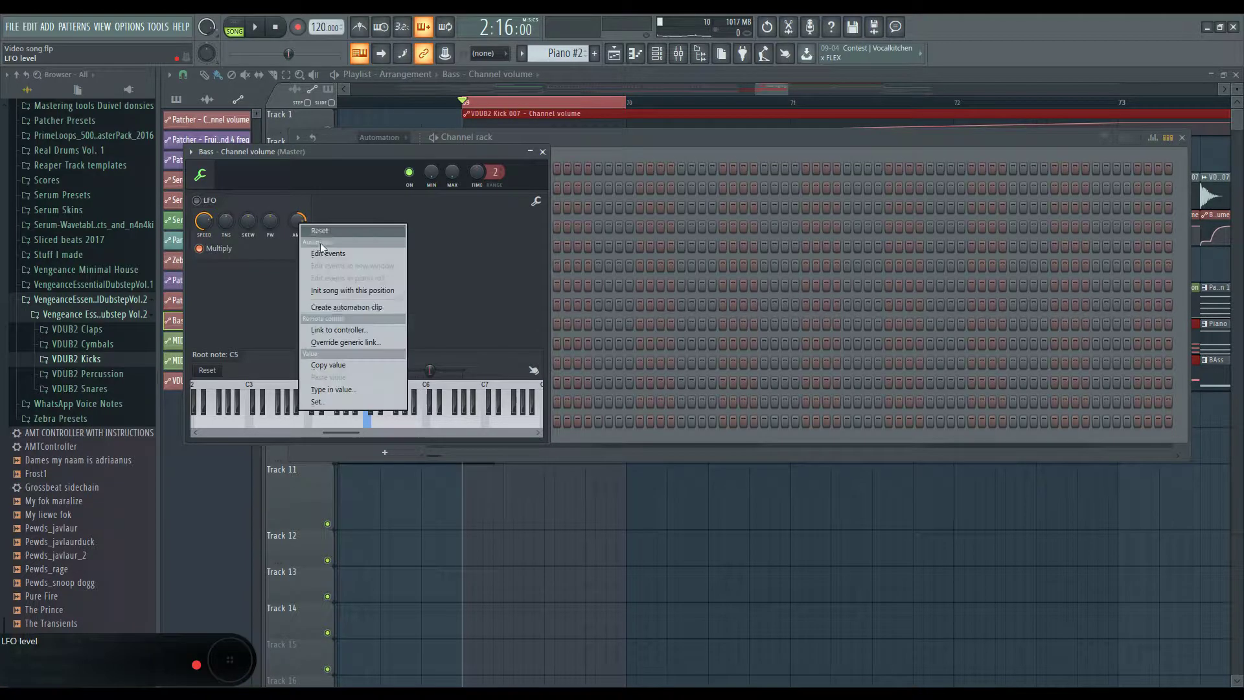
click(363, 307)
click(715, 75)
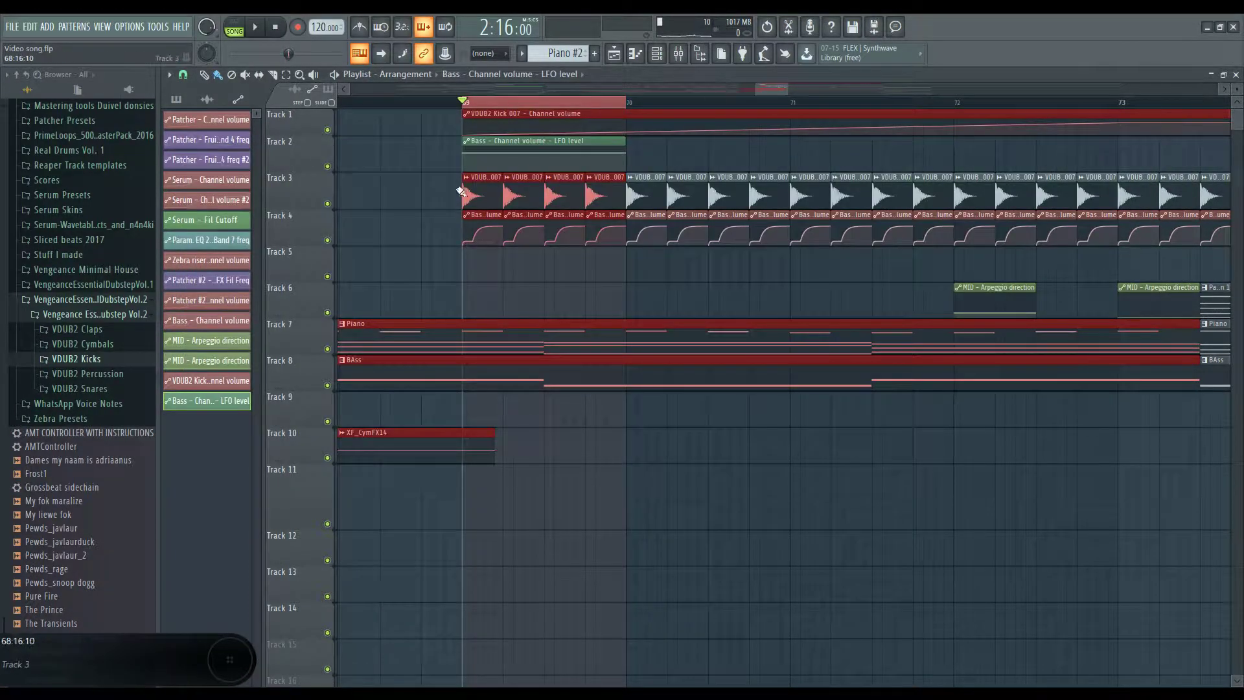
Step: Lower the start of the LFO level automation so it ramps up across bar 69, and cue playback just before it
click(434, 223)
click(434, 102)
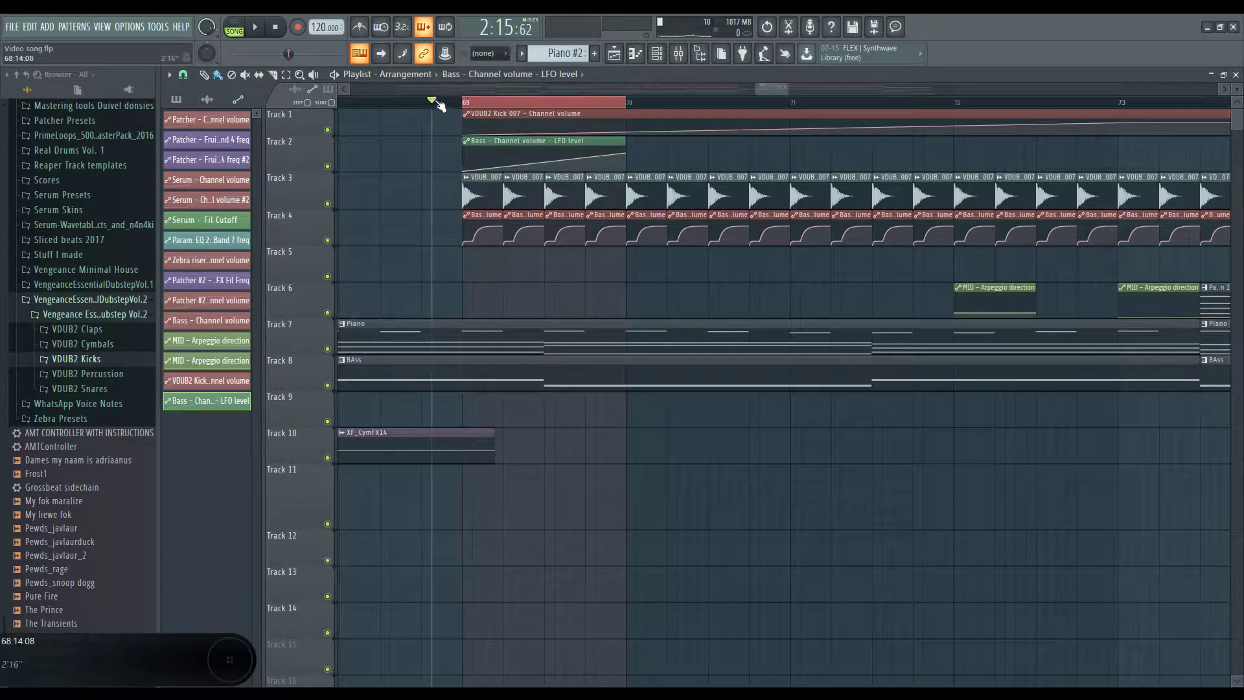
Step: Play the transition into bar 69 and check the settings of the kick and bass channel volume automations
key(space)
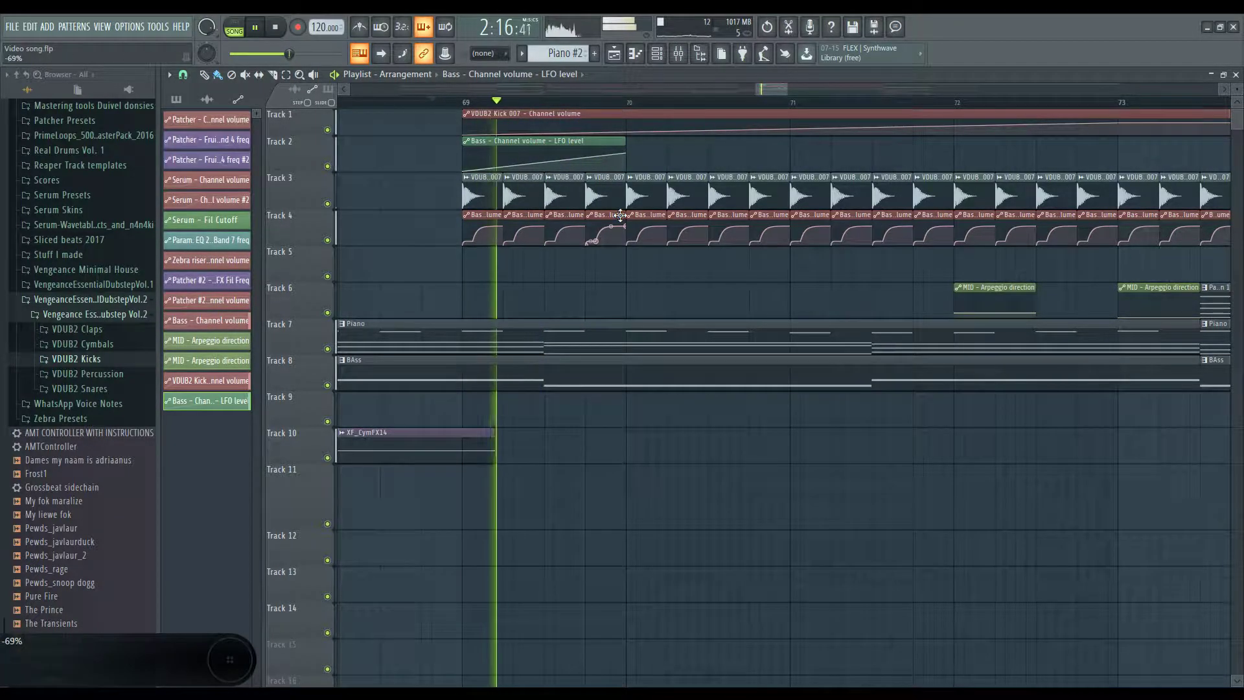
key(space)
click(656, 53)
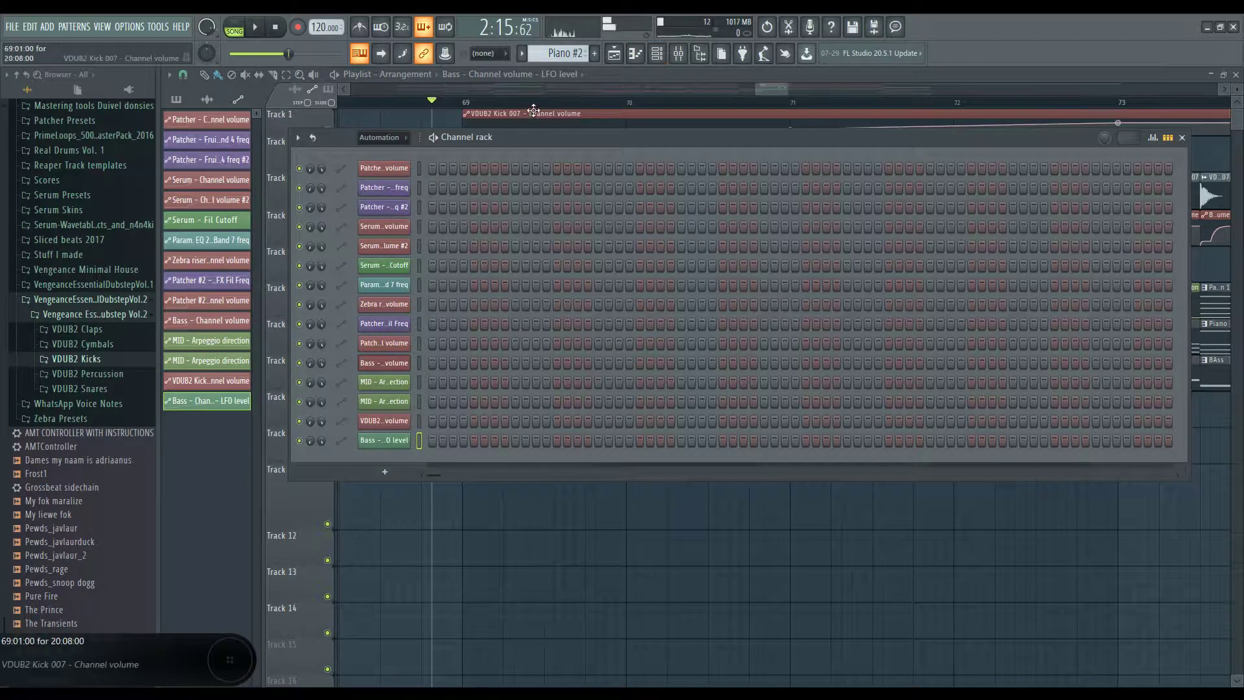
click(398, 422)
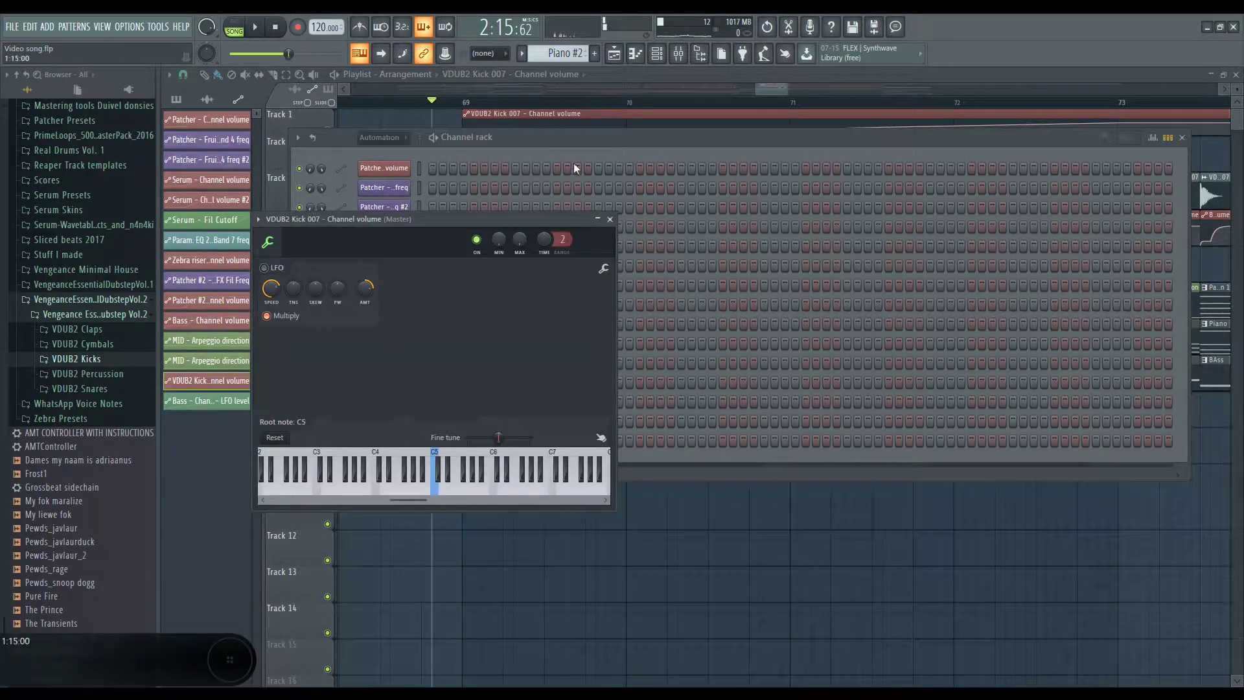
click(669, 78)
click(475, 219)
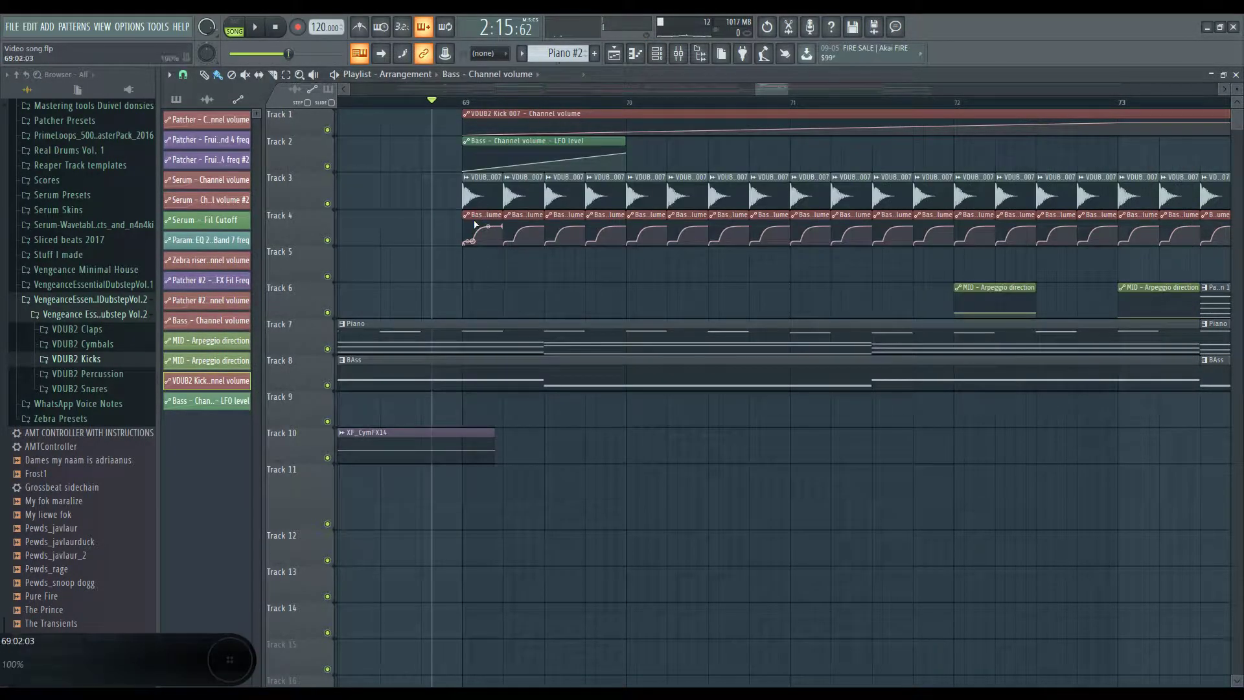
key(space)
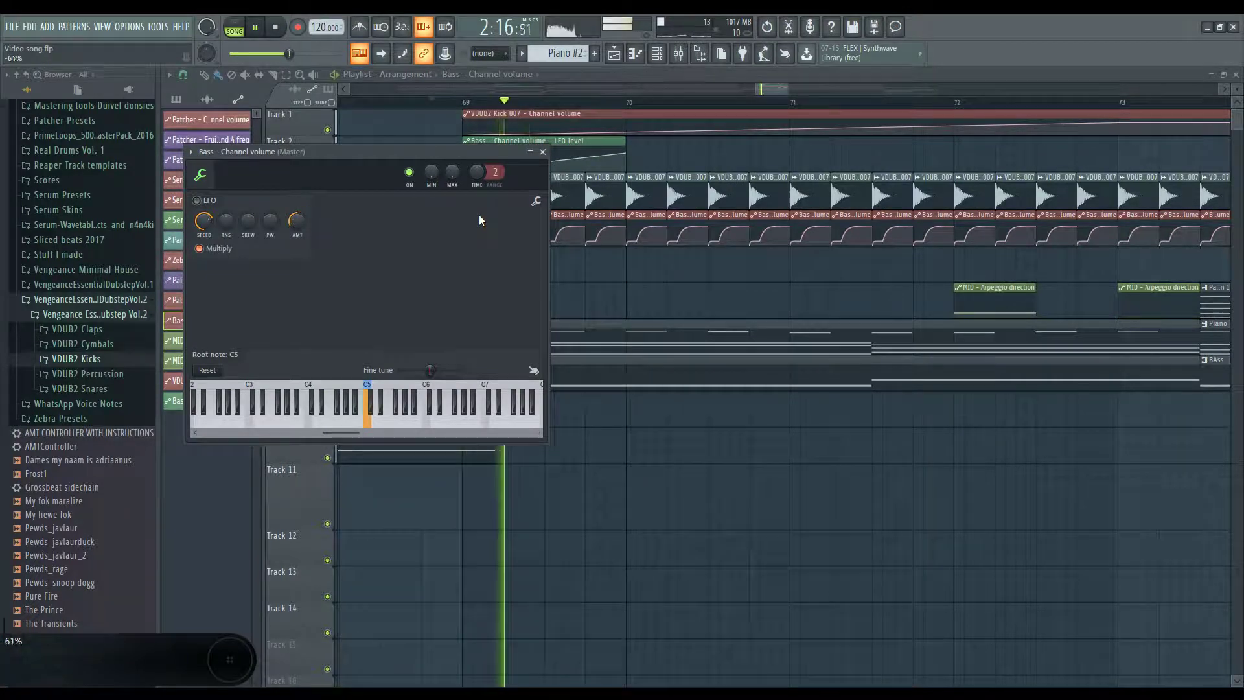
key(space)
Step: Raise the start point of the LFO level automation at bar 69 to 50% and audition the transition
click(566, 141)
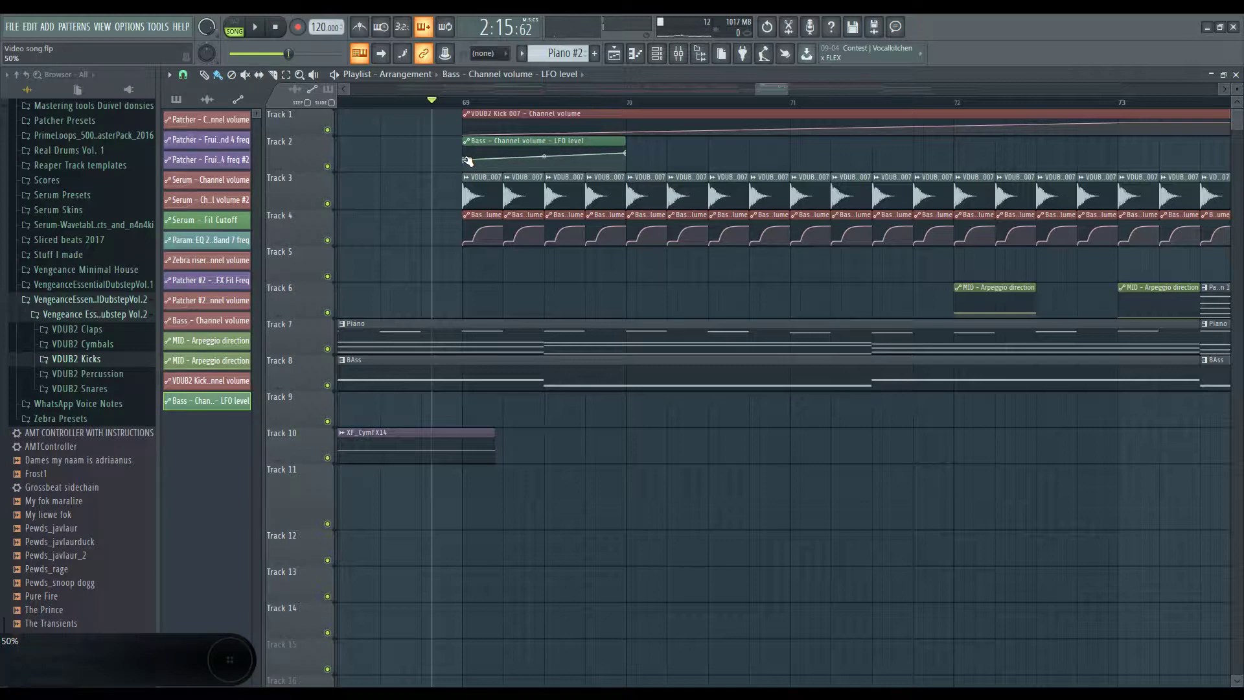
key(space)
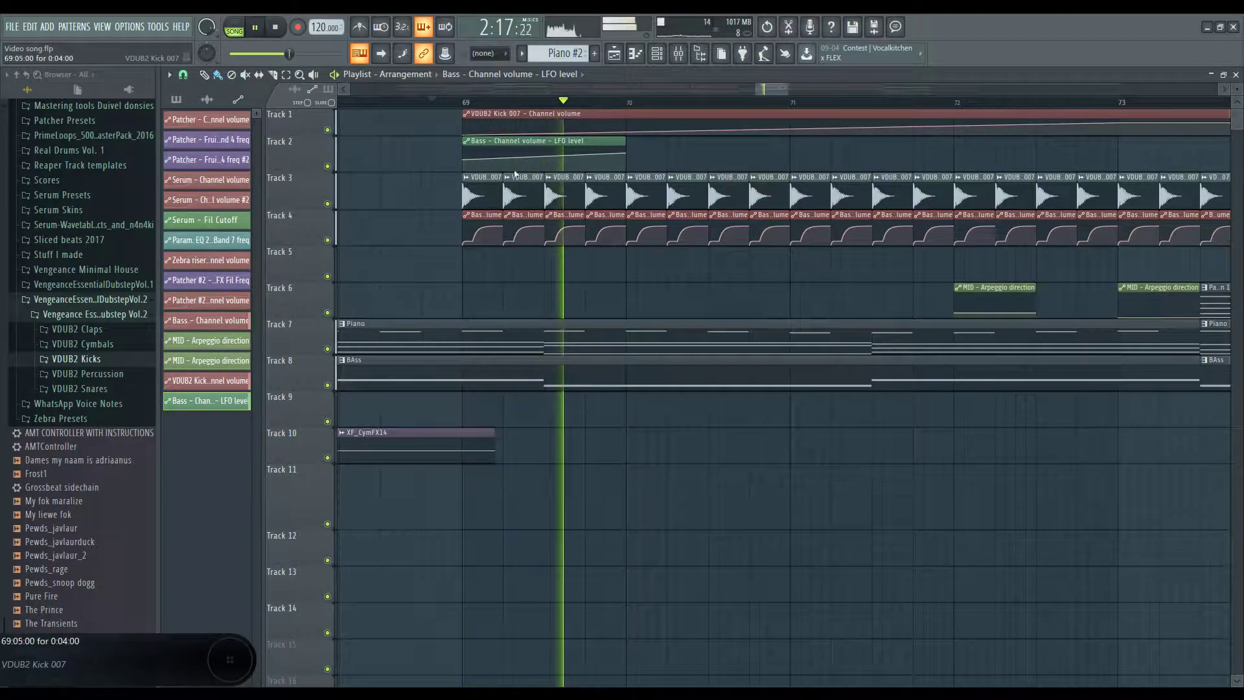
key(space)
key(space)
key(space)
key(space)
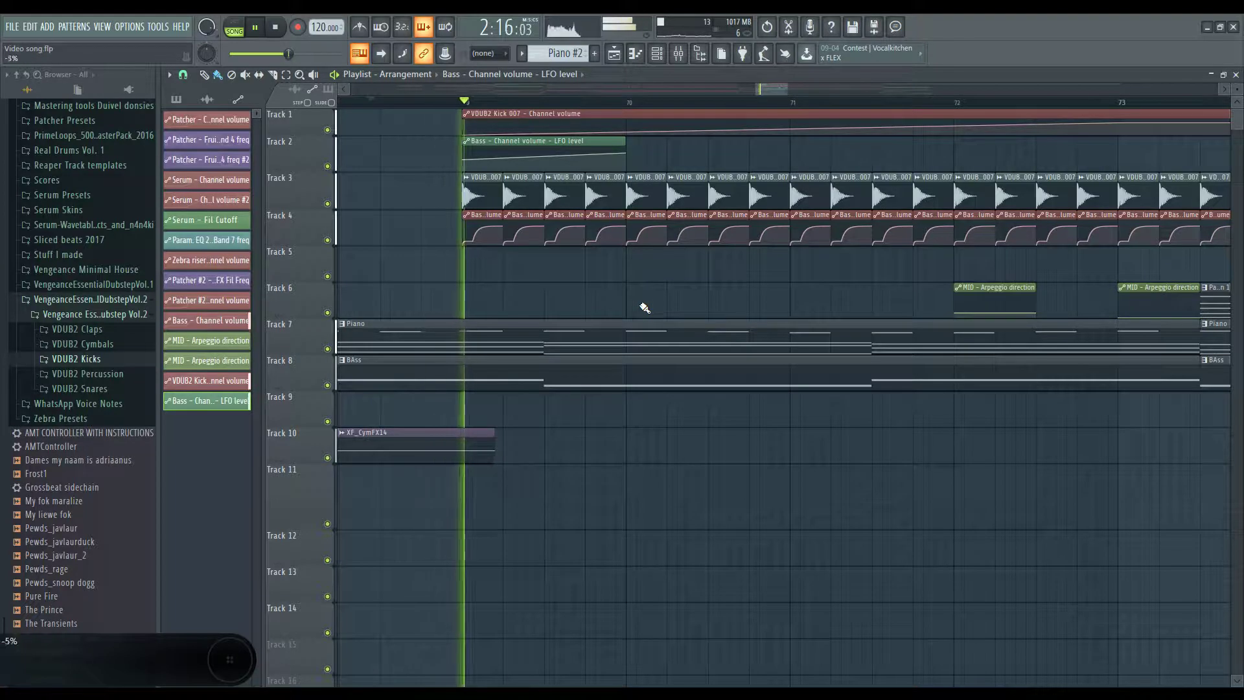
key(space)
Step: Audition bar 69 with the LFO level automation's settings open, and raise its start point to 58%
double_click(544, 148)
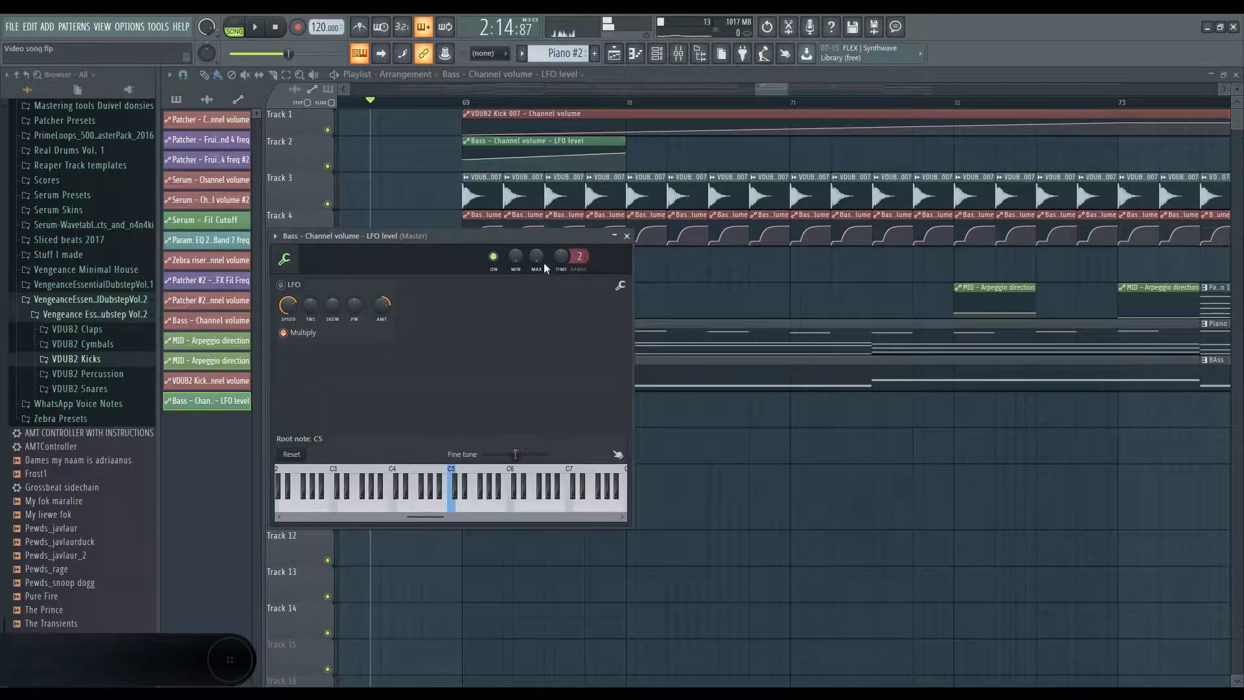
key(space)
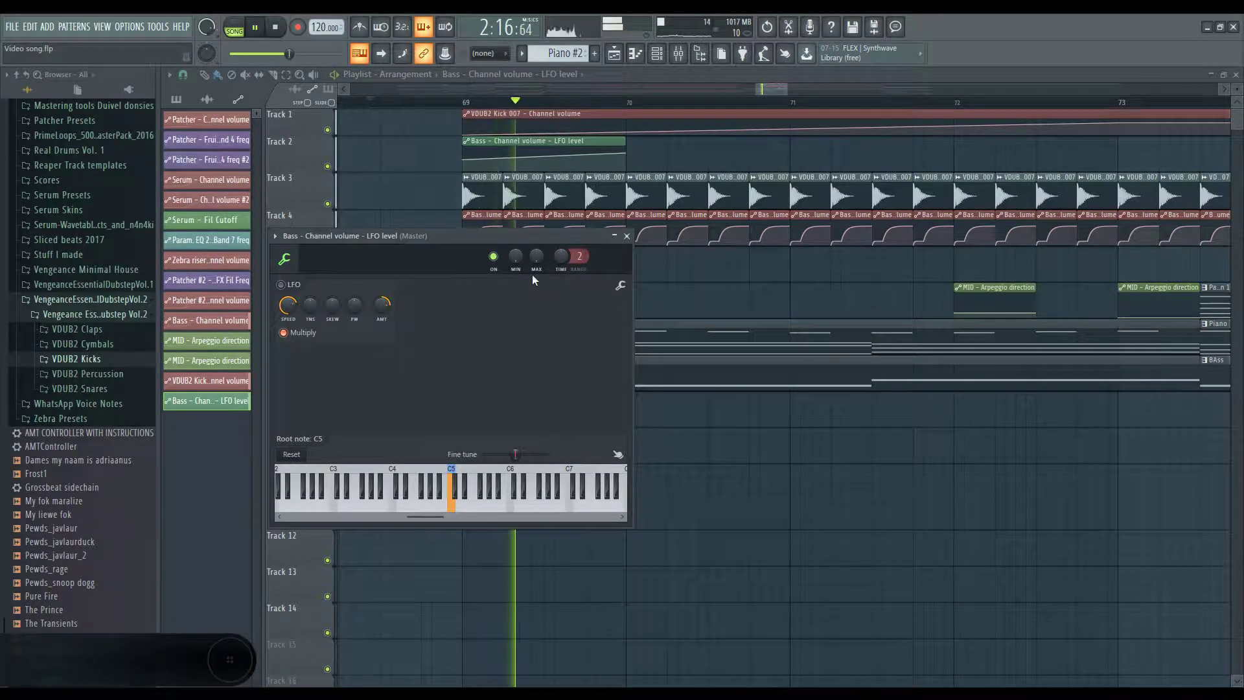
key(space)
key(Escape)
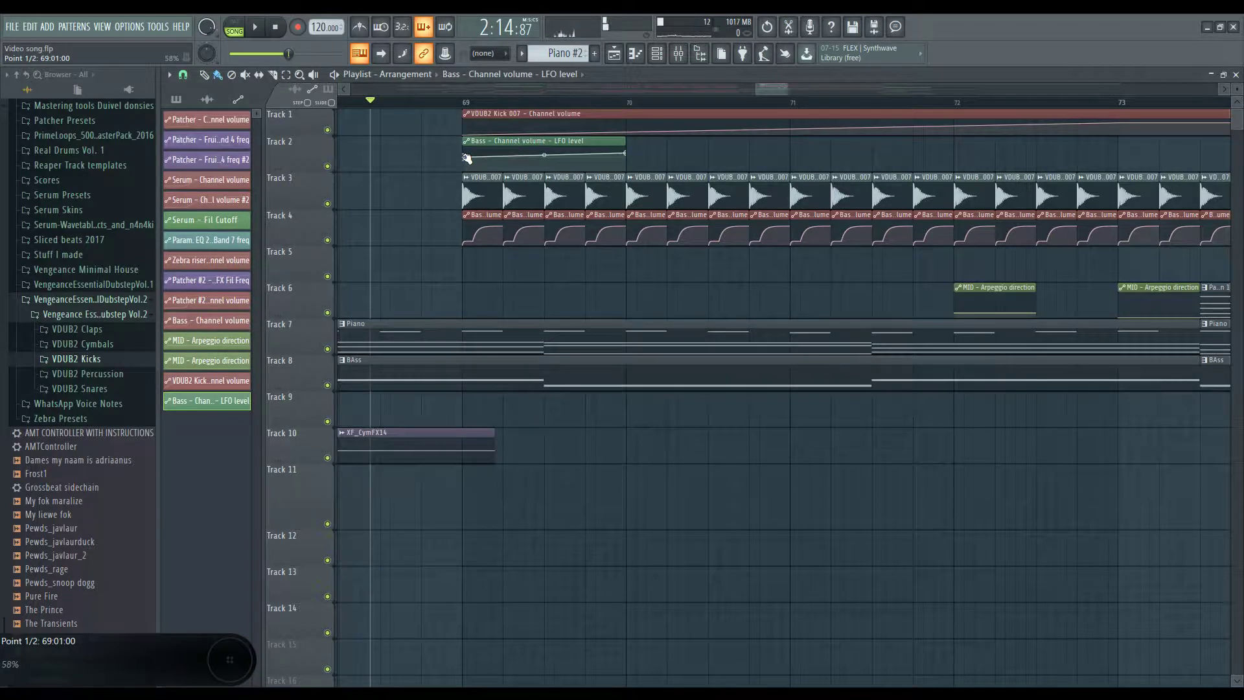
Step: Play from bar 69 with the Bass - Channel volume settings open to check how the LFO amount moves
click(478, 104)
double_click(512, 234)
key(space)
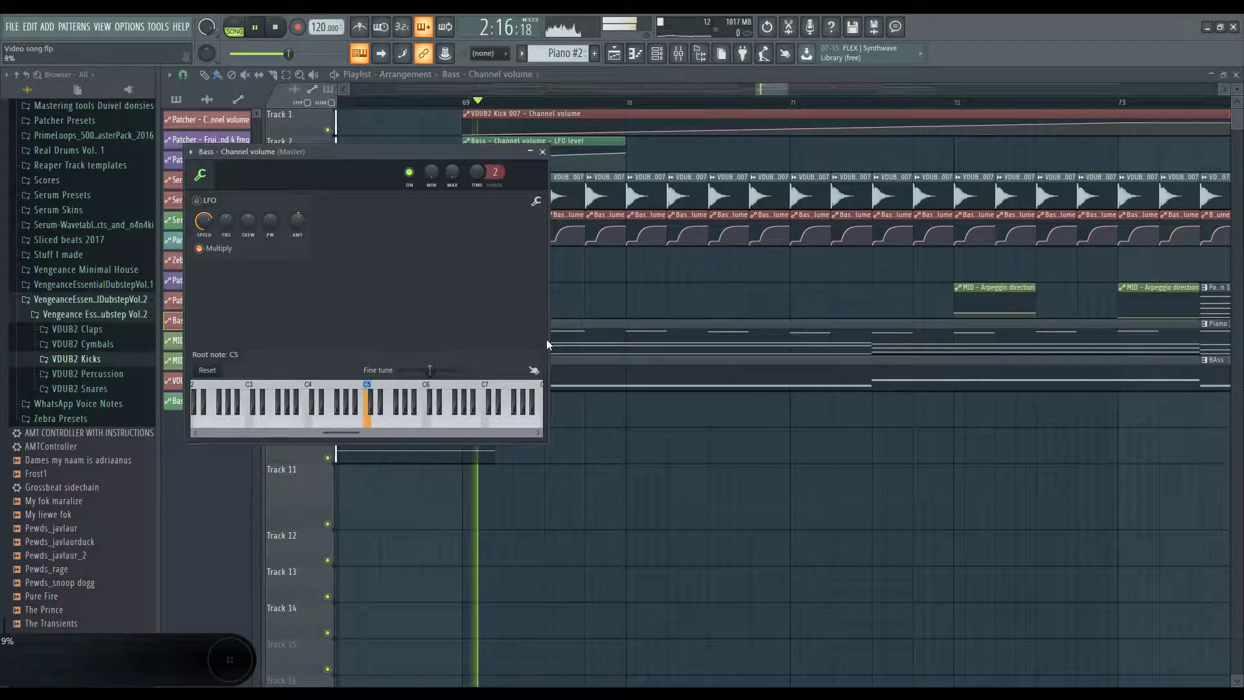
key(space)
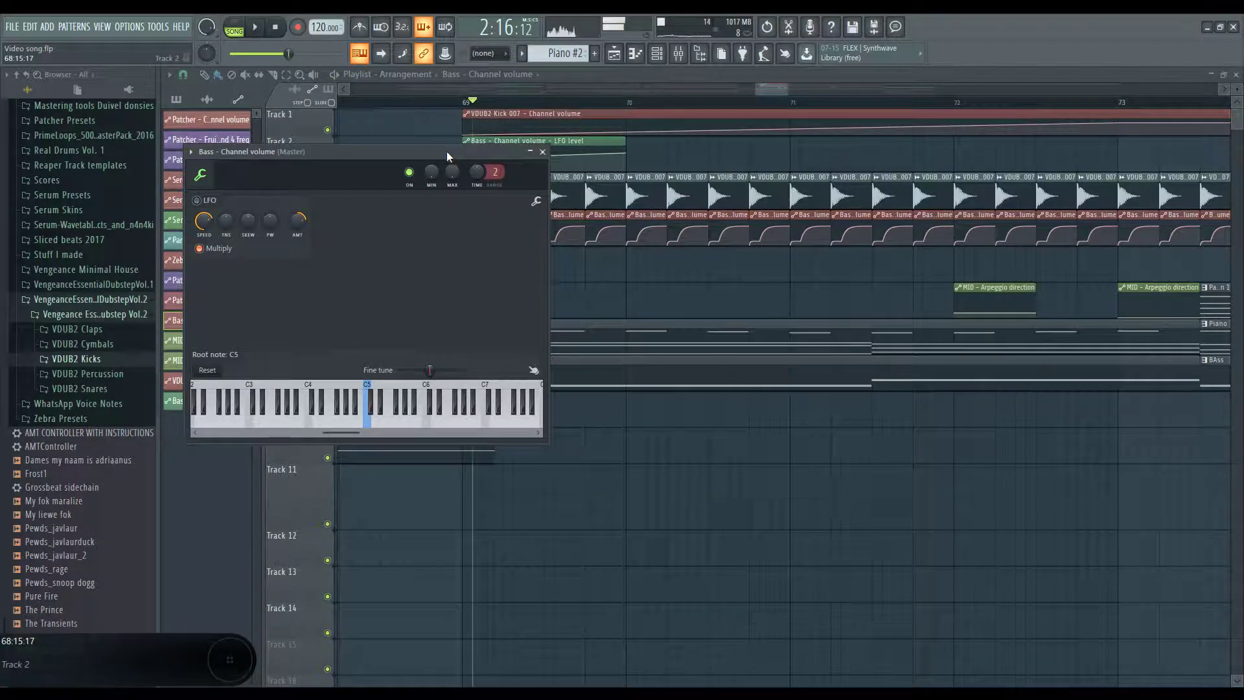
drag(447, 156, 425, 236)
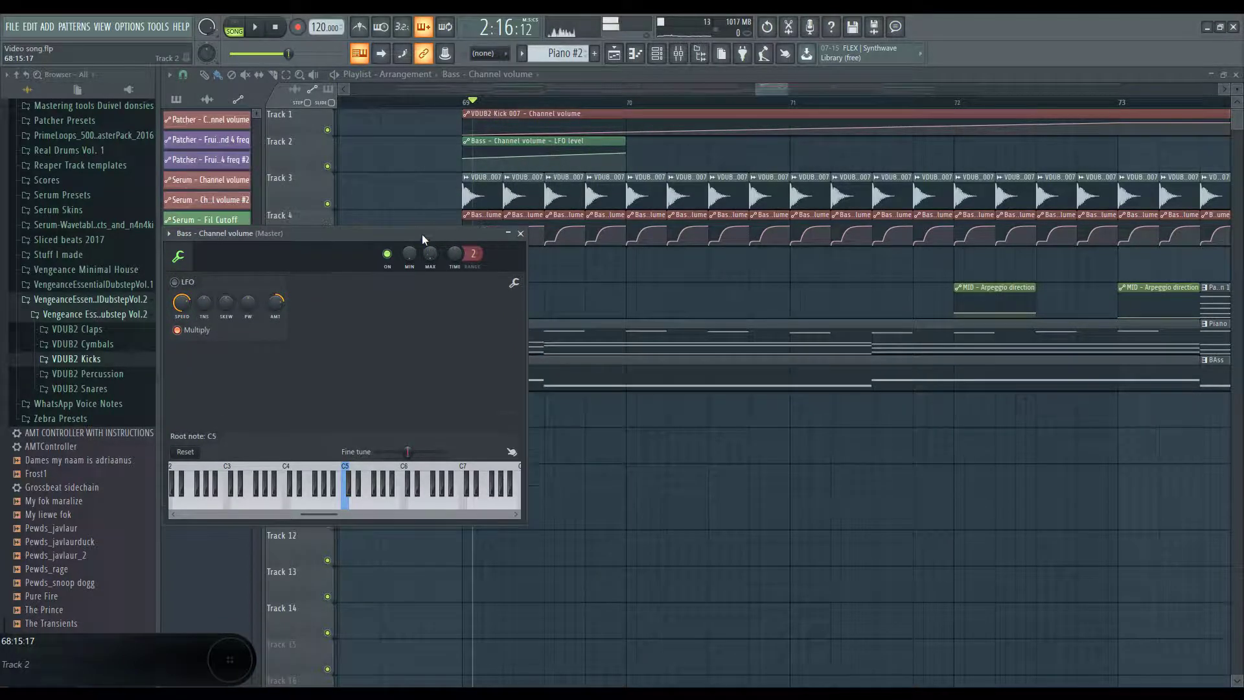
Step: Lengthen the LFO level ramp to bar 73, pasting the copied 75% end value onto a new point there and deleting the bar 70 point
right_click(628, 154)
click(675, 359)
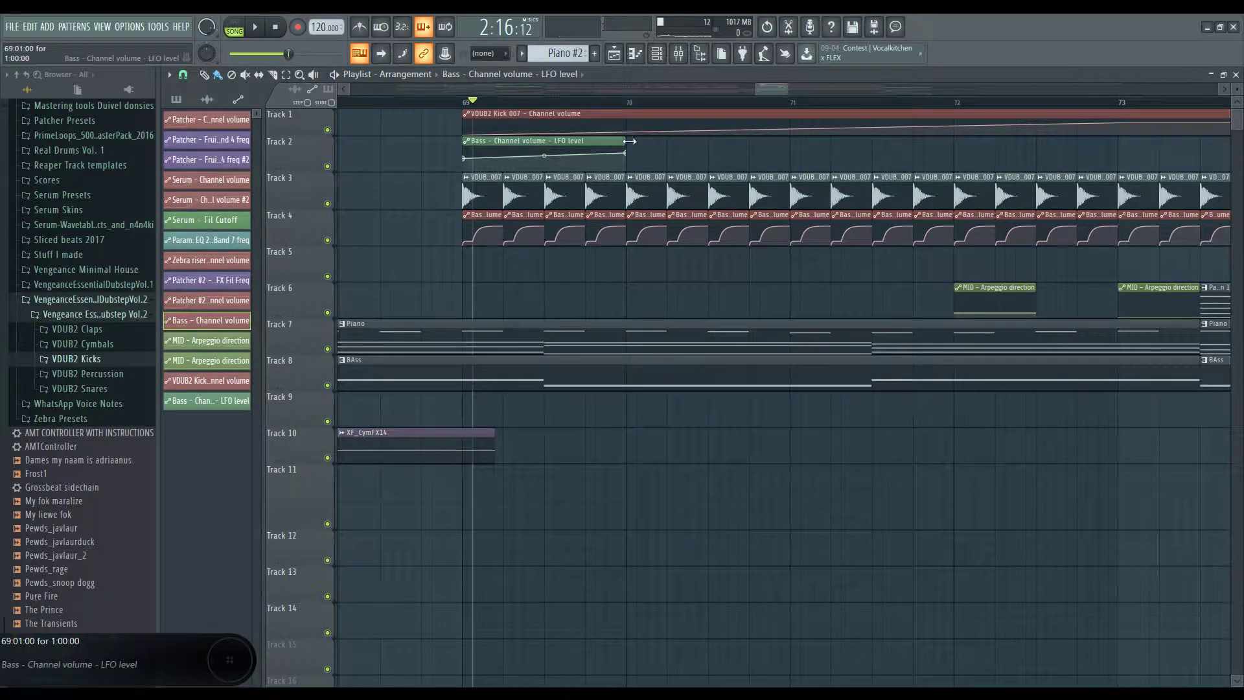
drag(626, 141, 898, 163)
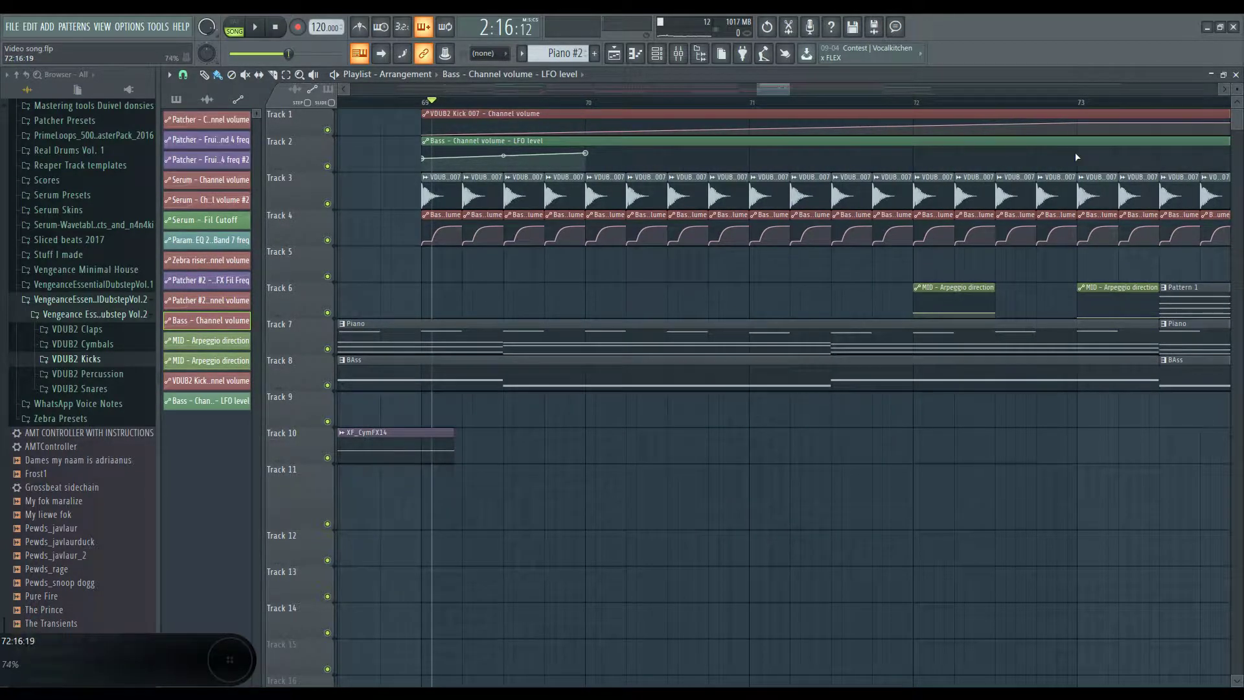
right_click(1075, 153)
right_click(1075, 153)
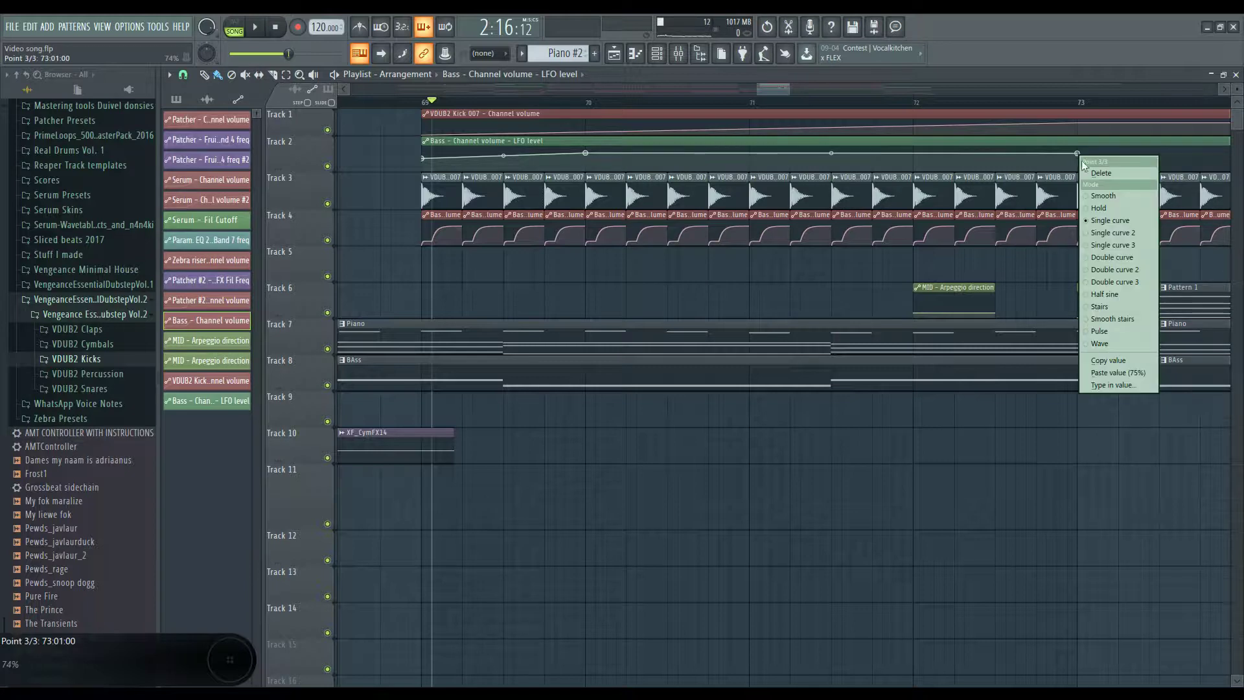
click(1130, 372)
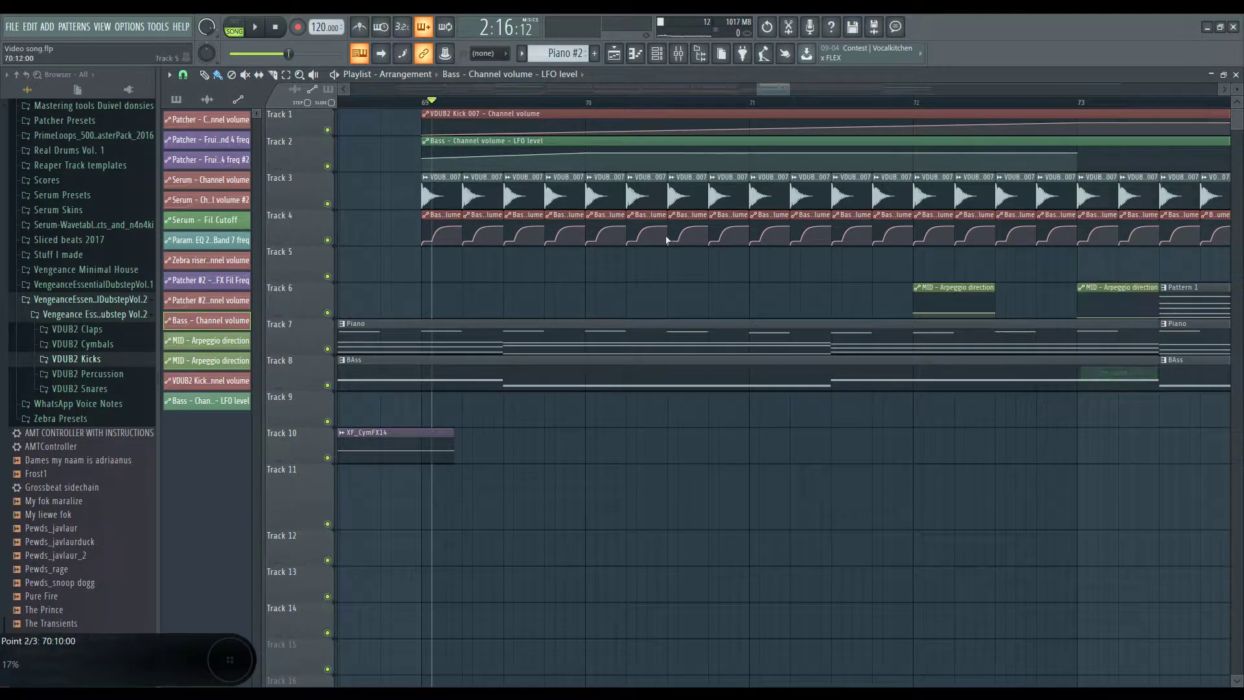
right_click(585, 153)
click(642, 173)
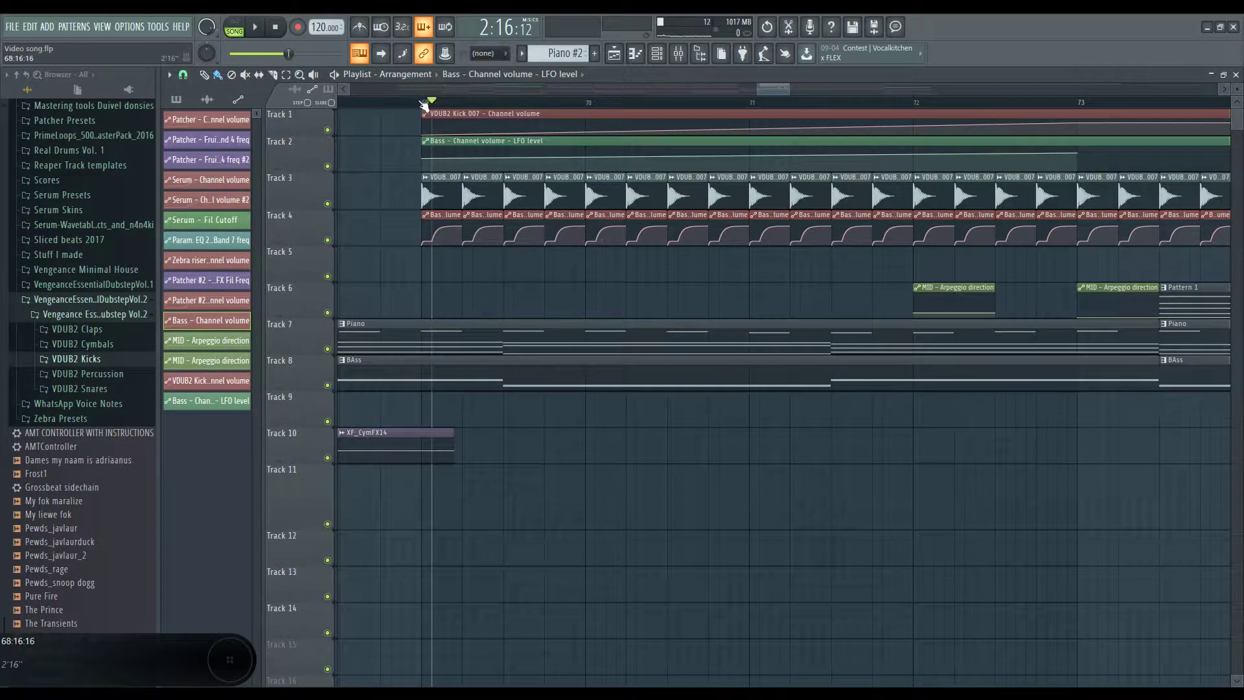
Step: Play the lengthened LFO level ramp from bar 69 and check the LFO amount in the Bass - Channel volume settings
key(space)
scroll(592, 294, down, 4)
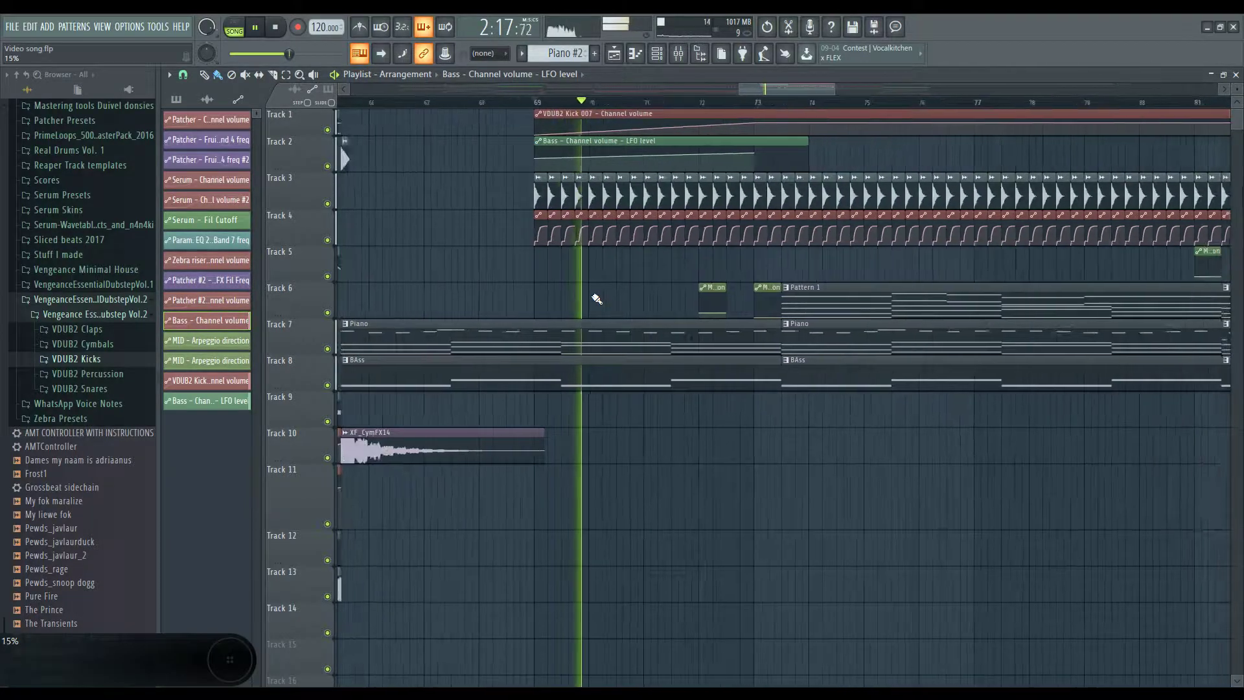
scroll(597, 298, down, 3)
scroll(597, 299, up, 3)
key(space)
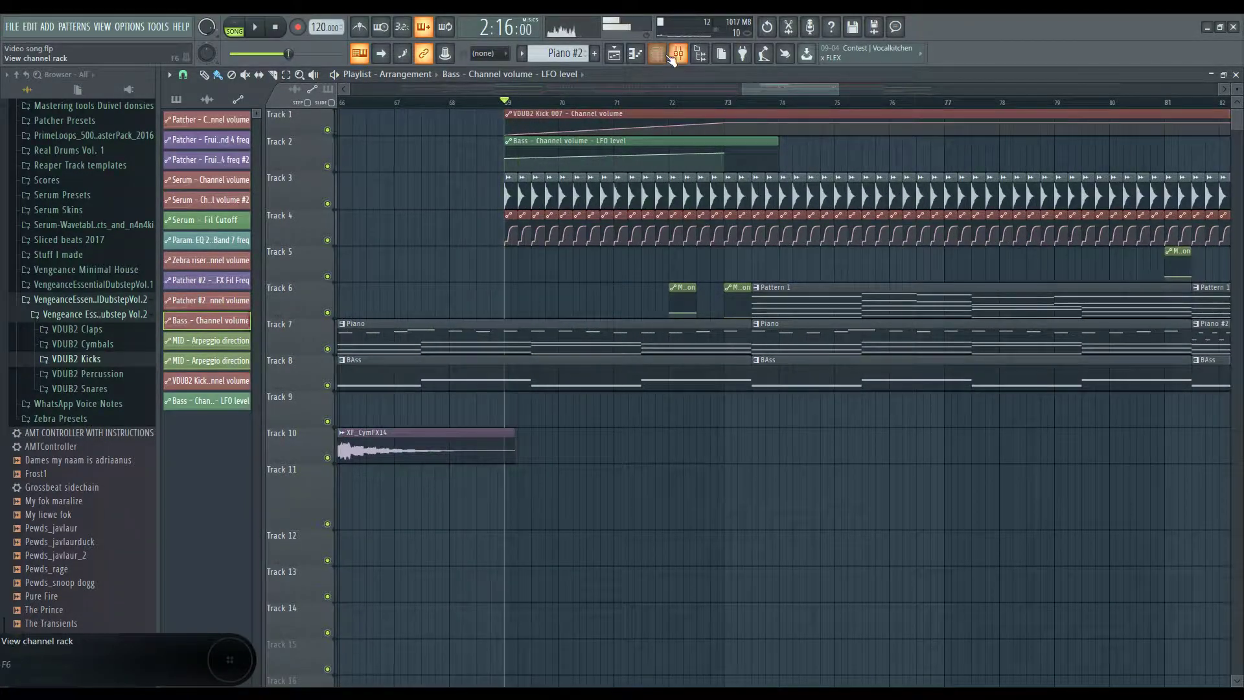
click(672, 58)
click(388, 362)
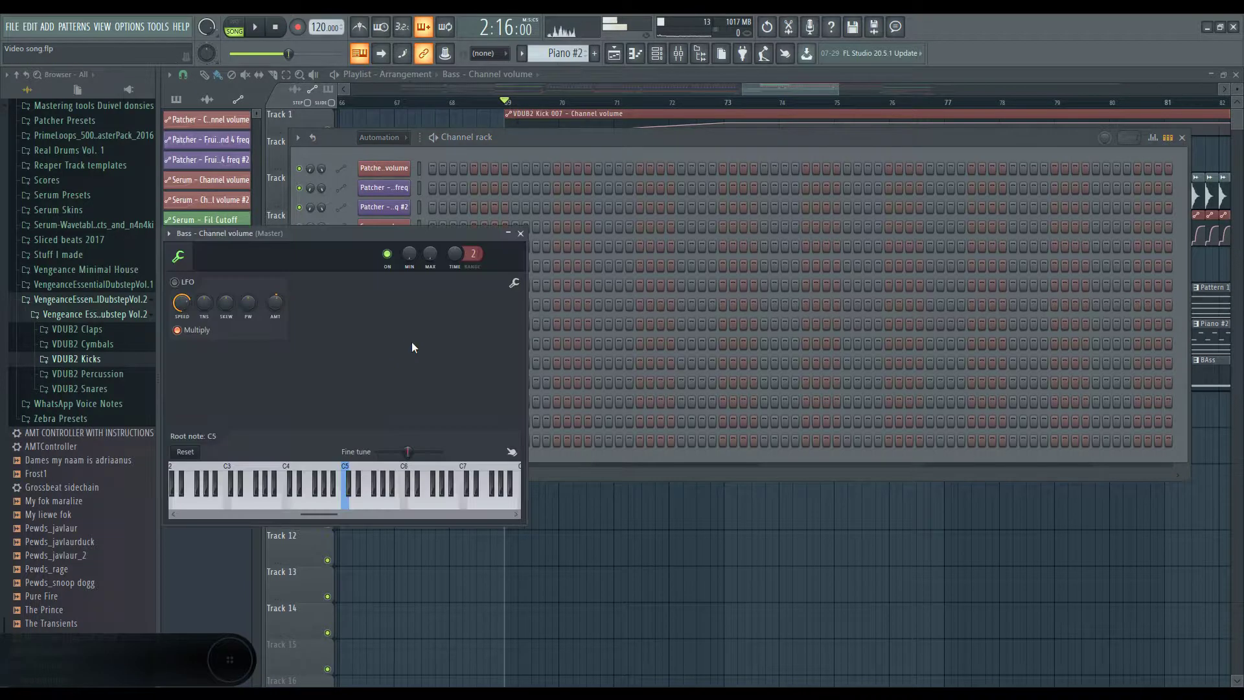
key(space)
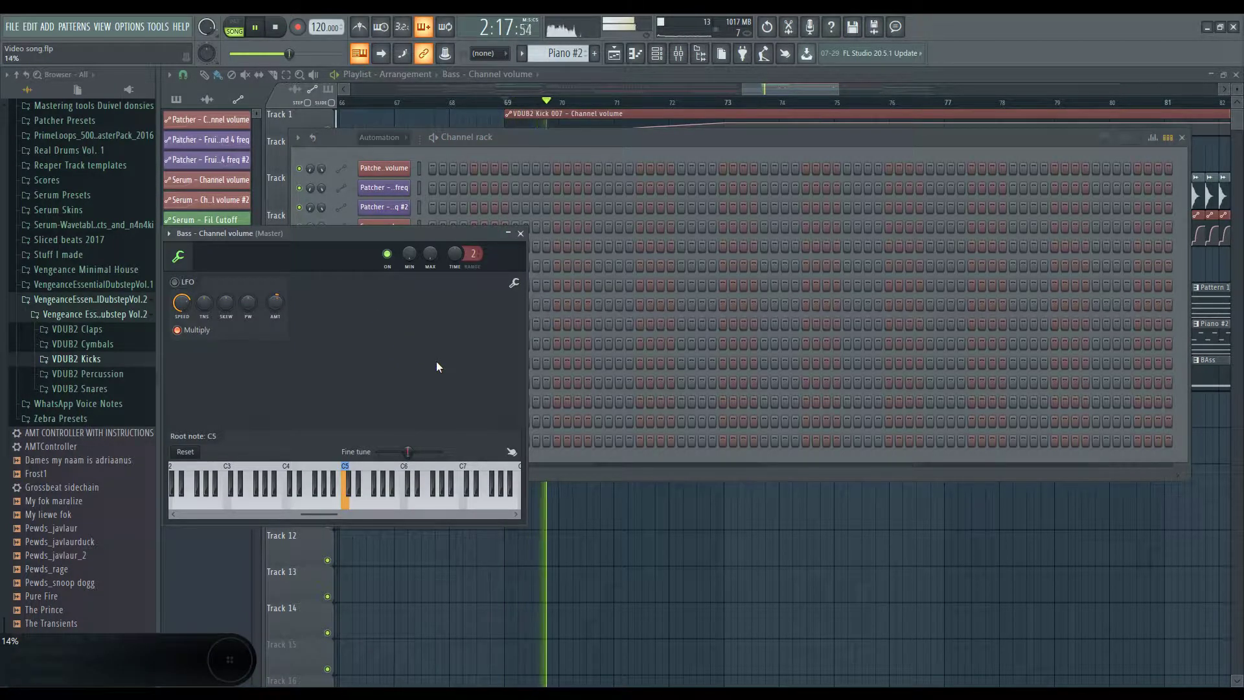
key(space)
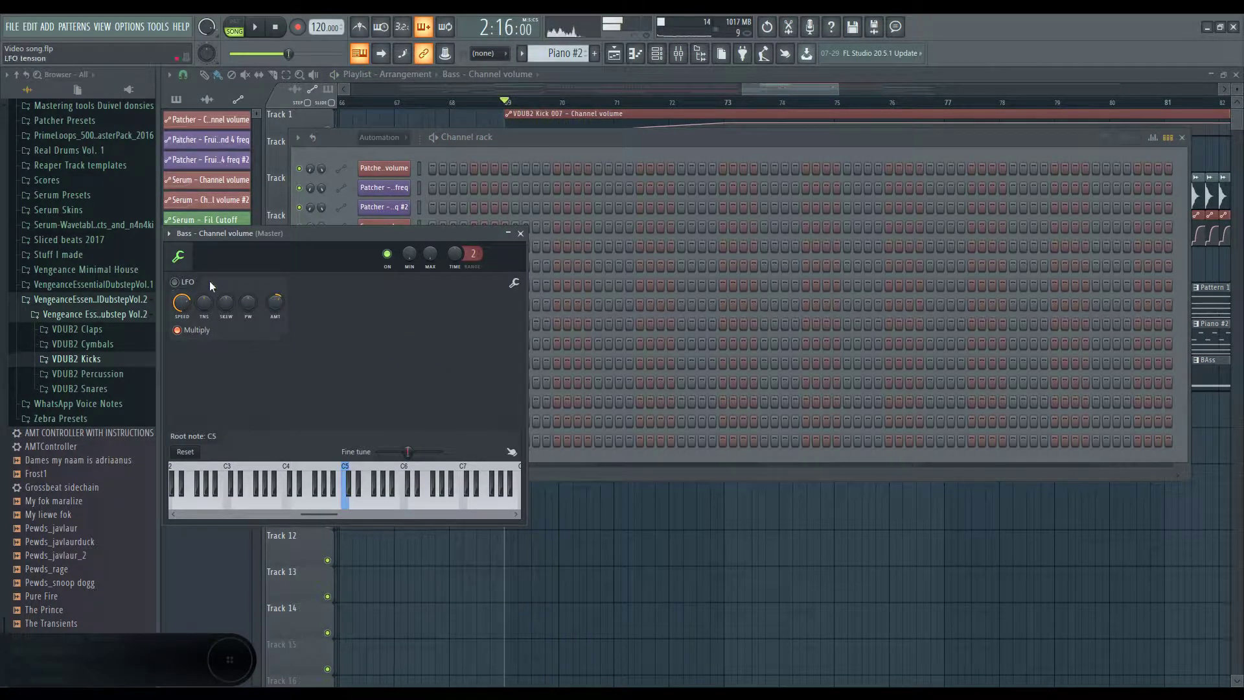
Step: Remove the Bass - Channel volume LFO level clip from track 2, then select unused automations and delete its channel
click(625, 77)
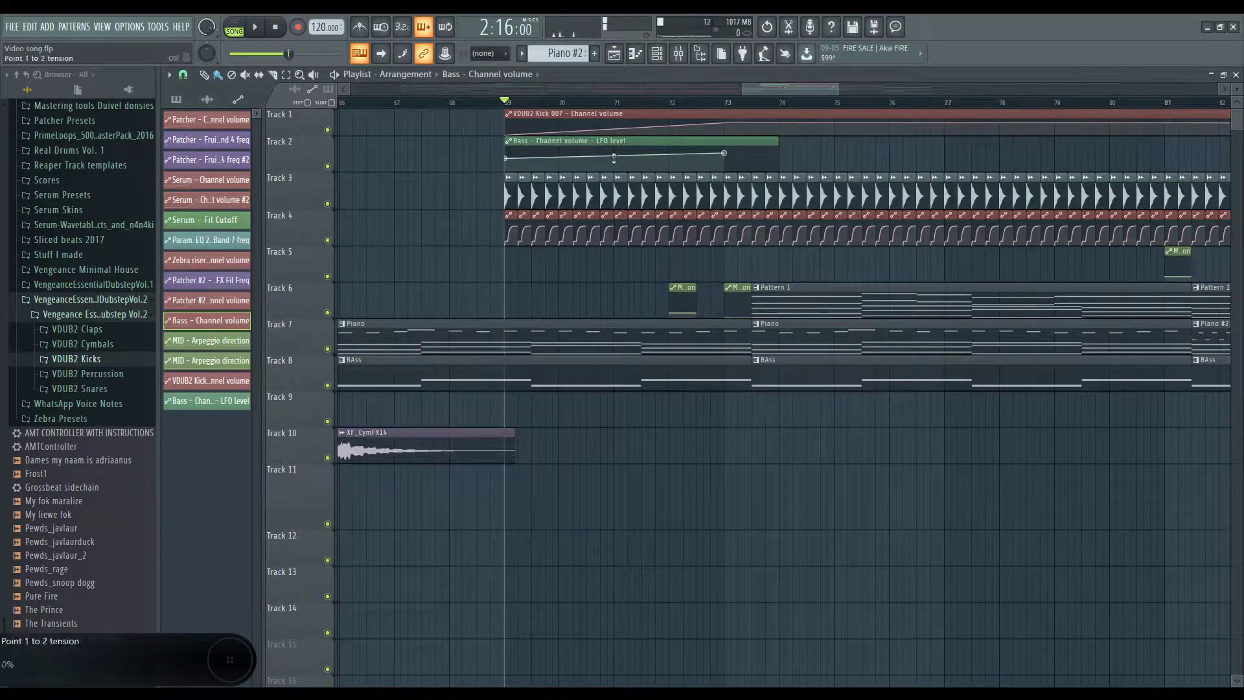
click(237, 98)
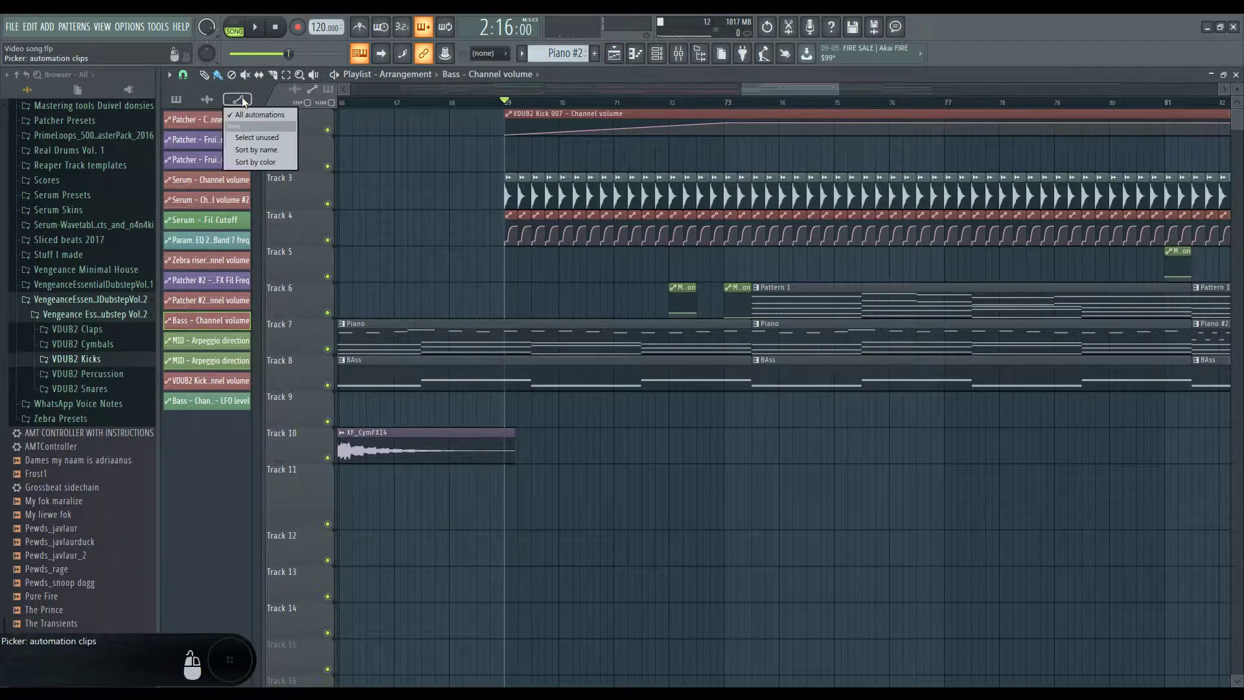
click(274, 135)
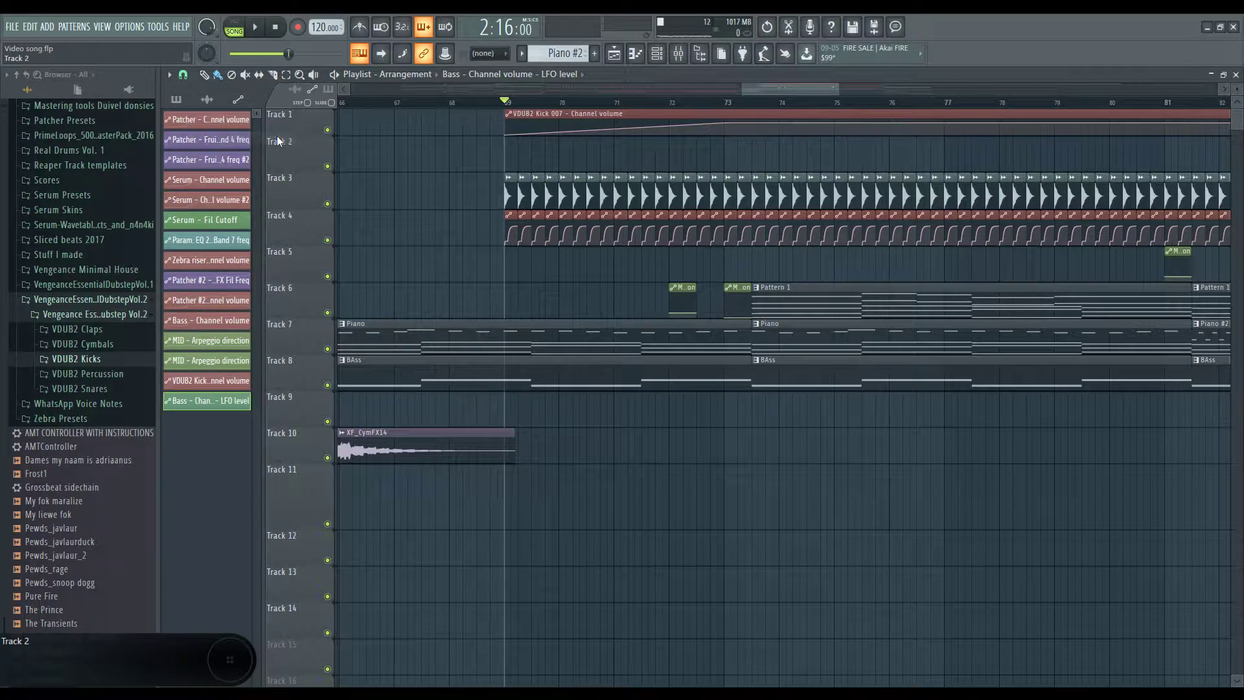
right_click(249, 401)
click(279, 504)
key(Return)
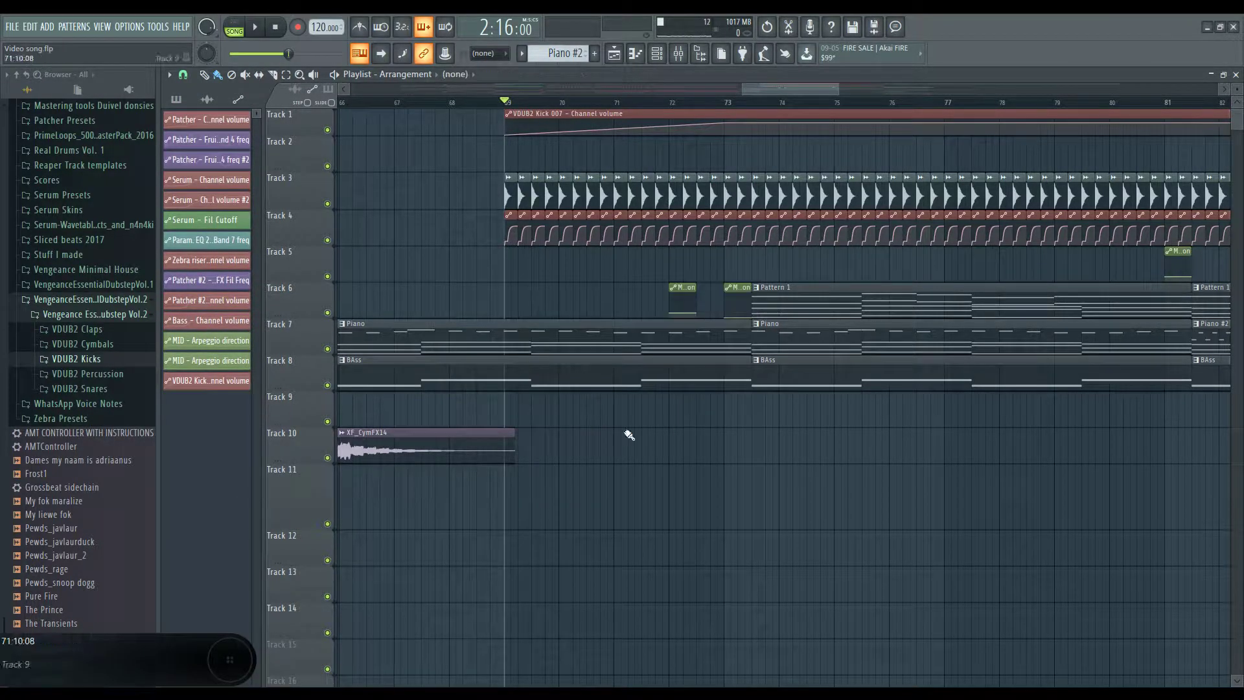
Step: Select the unused audio clips and delete the XF_SynPerc_166 #2 channel
click(207, 98)
click(206, 99)
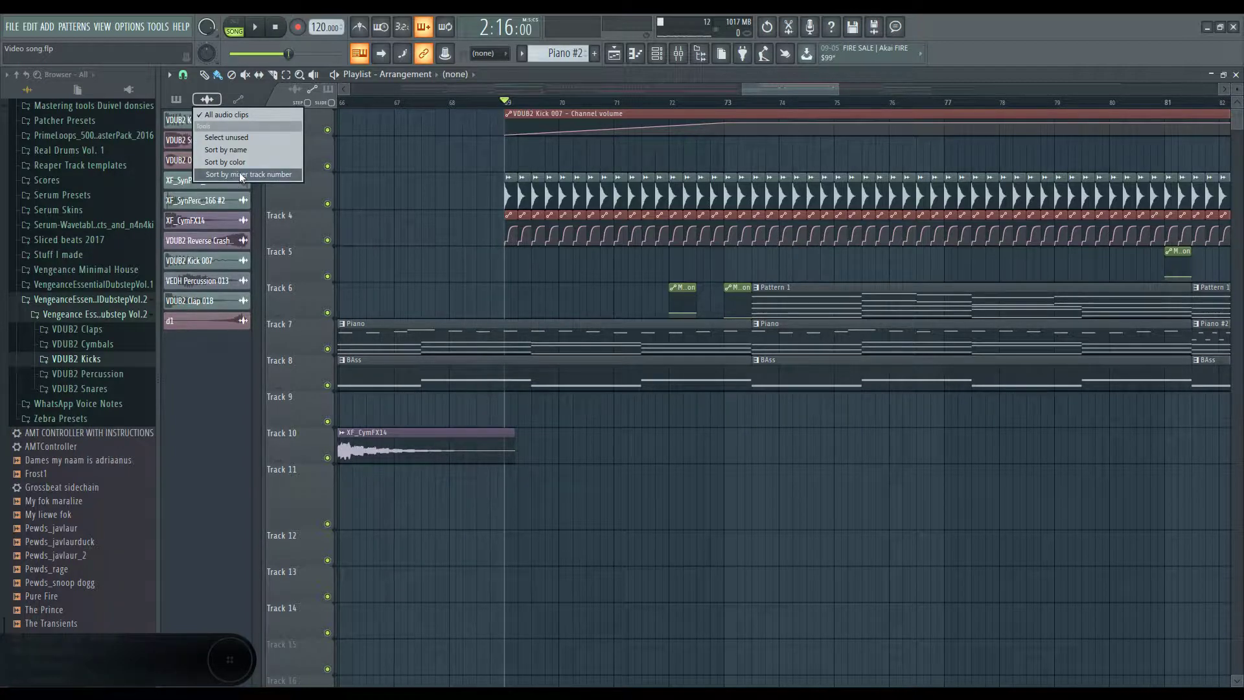
click(258, 139)
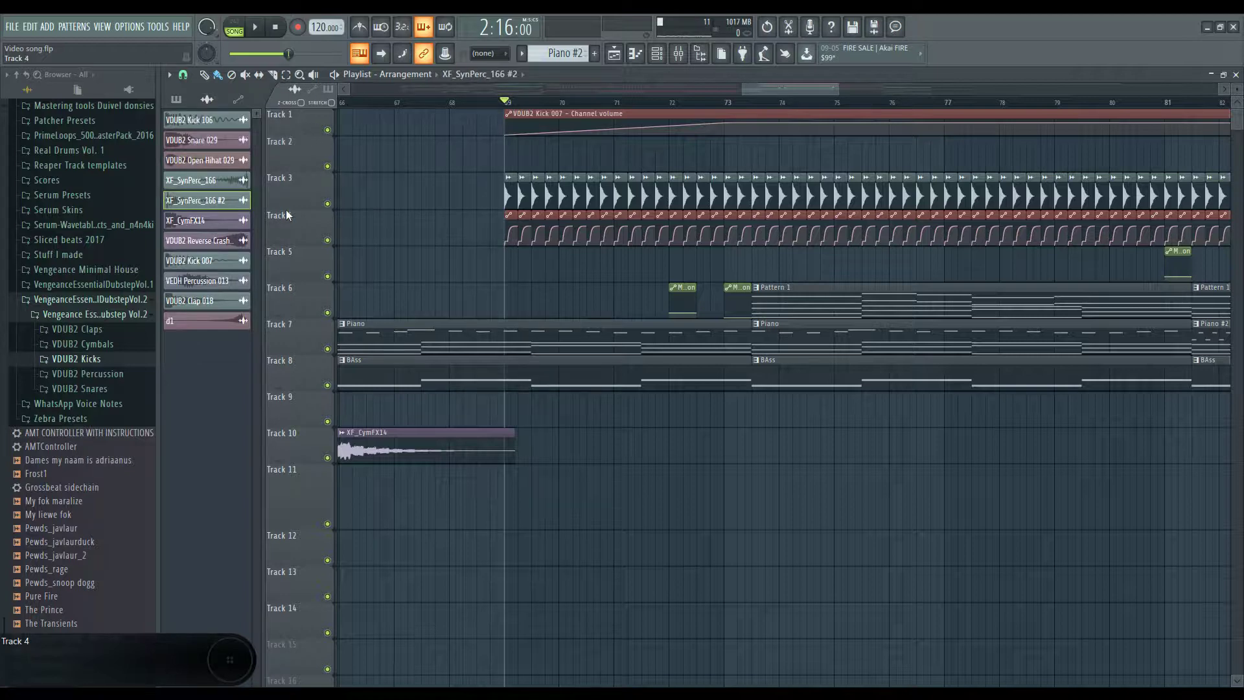
right_click(224, 202)
click(270, 342)
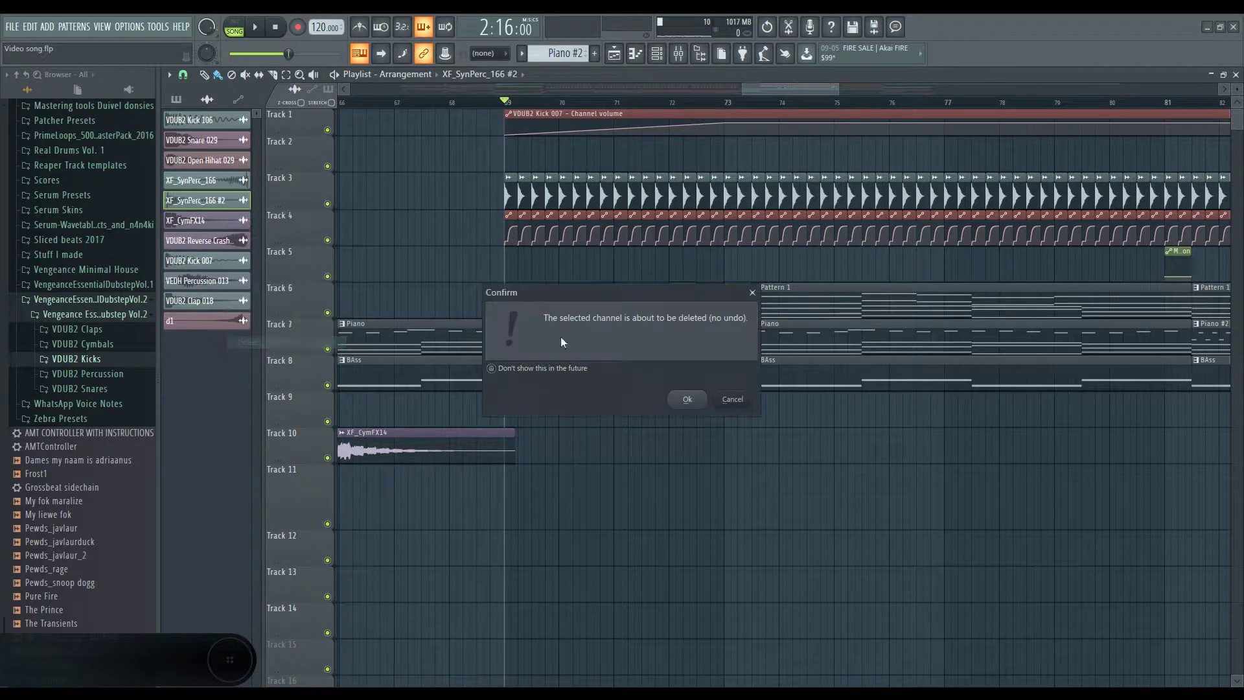
click(683, 398)
Step: Select the unused patterns, check Drop #3 (merged) in the channel rack, and delete that pattern
click(176, 99)
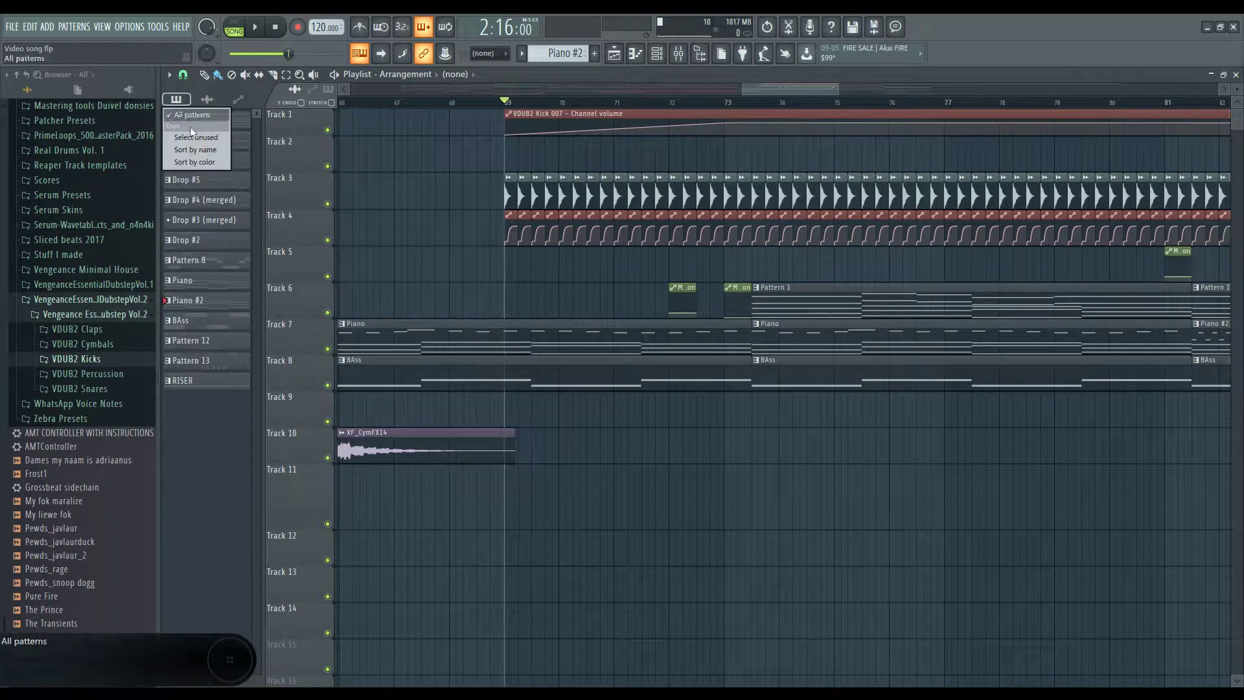
click(213, 137)
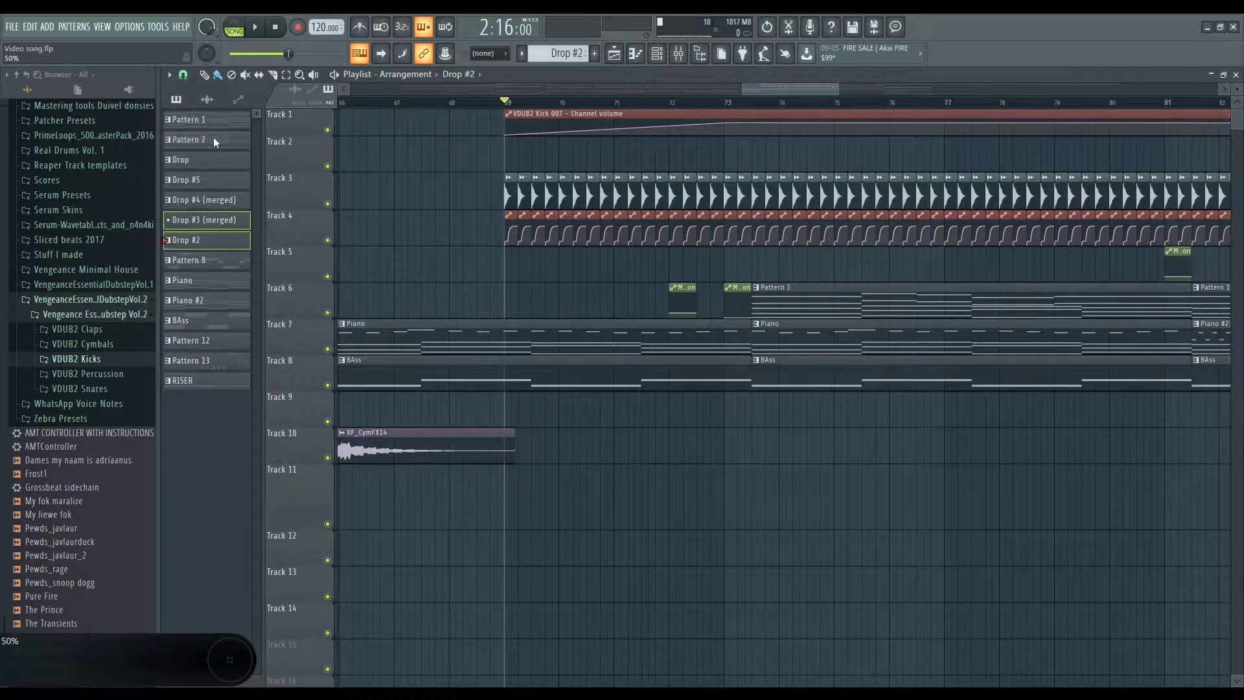
double_click(224, 221)
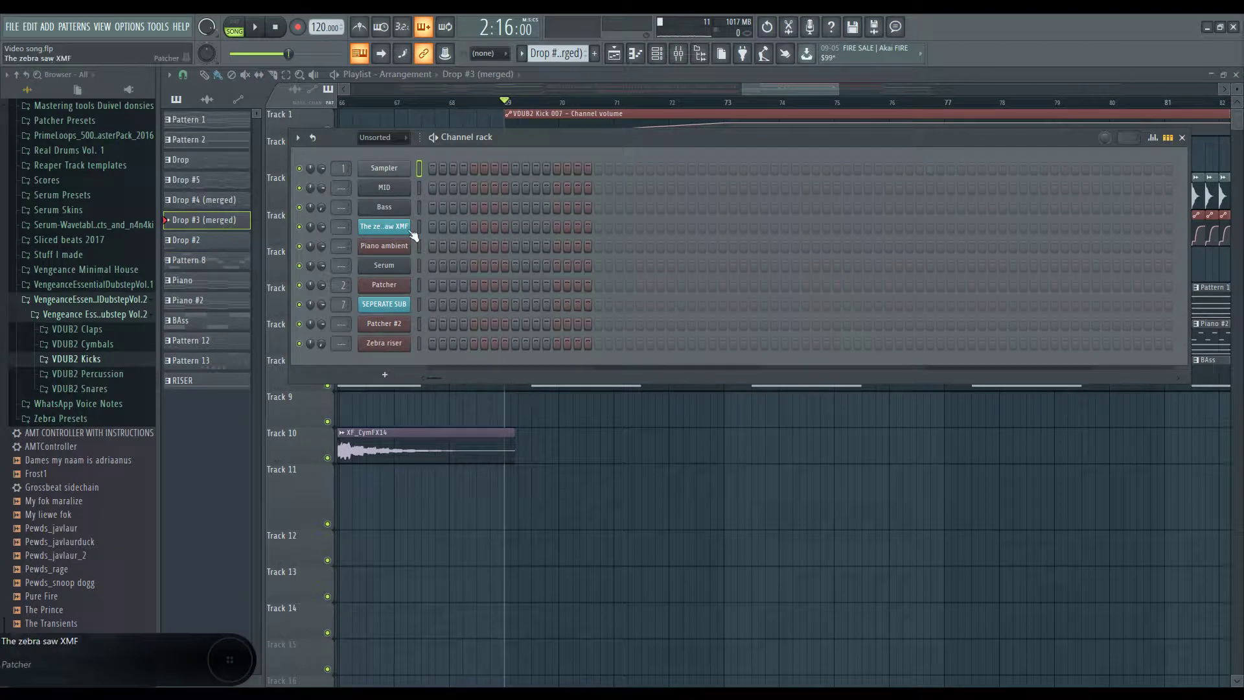
right_click(251, 226)
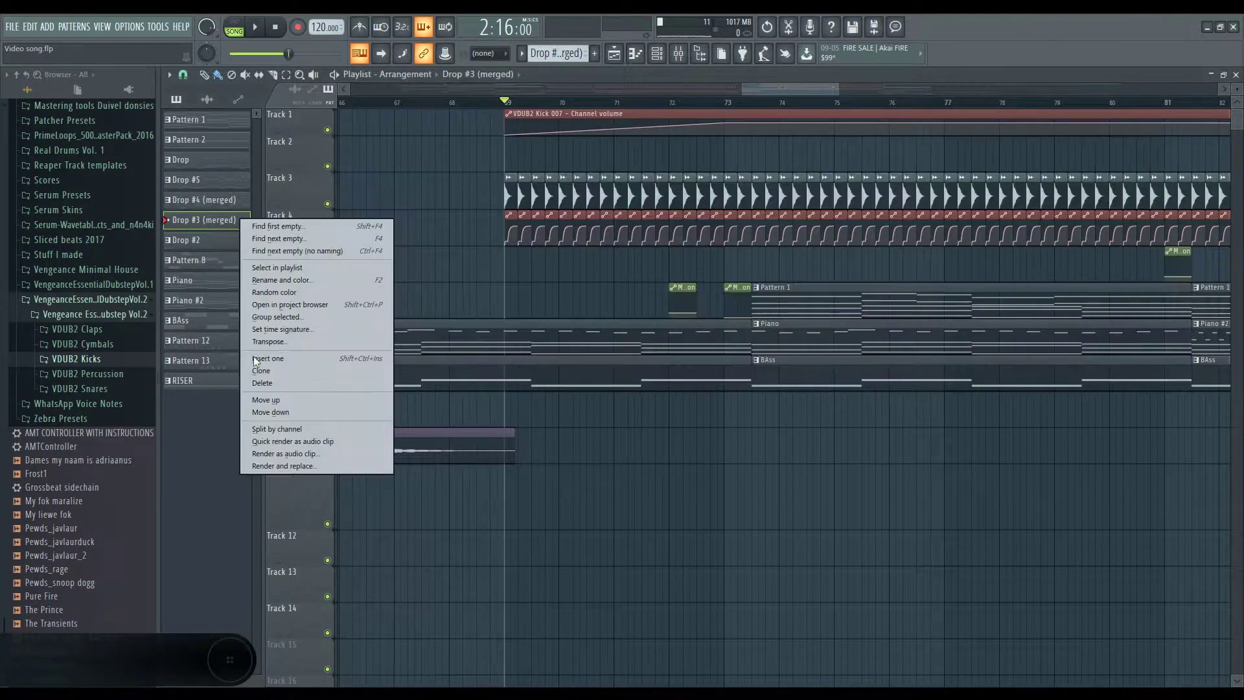
click(275, 387)
click(687, 392)
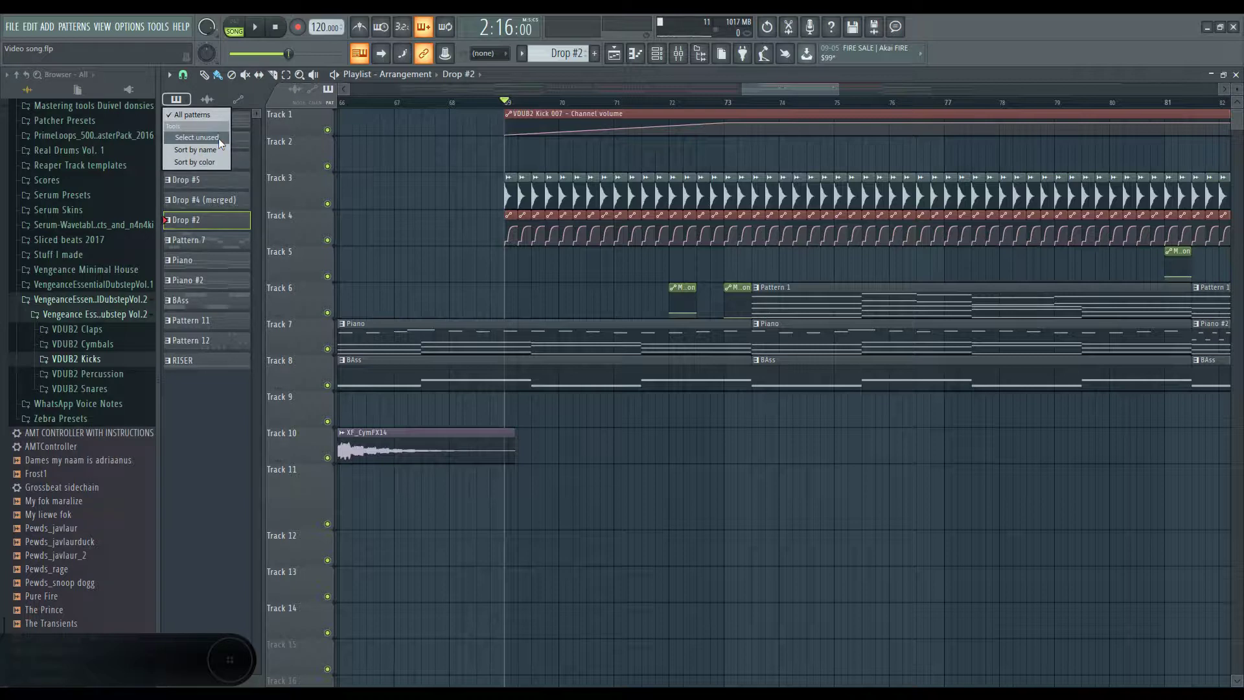
Step: Inspect the unused Drop #2 pattern in the piano roll and channel rack, and play it in pattern mode
click(219, 138)
right_click(227, 220)
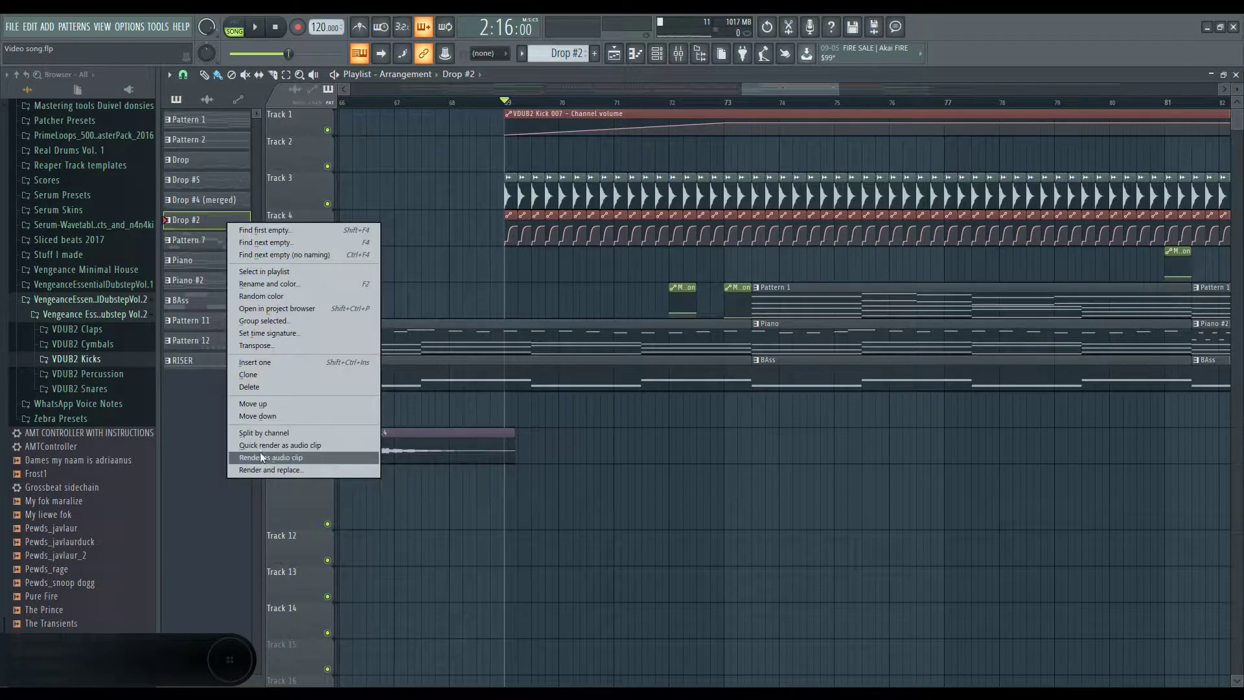
click(272, 333)
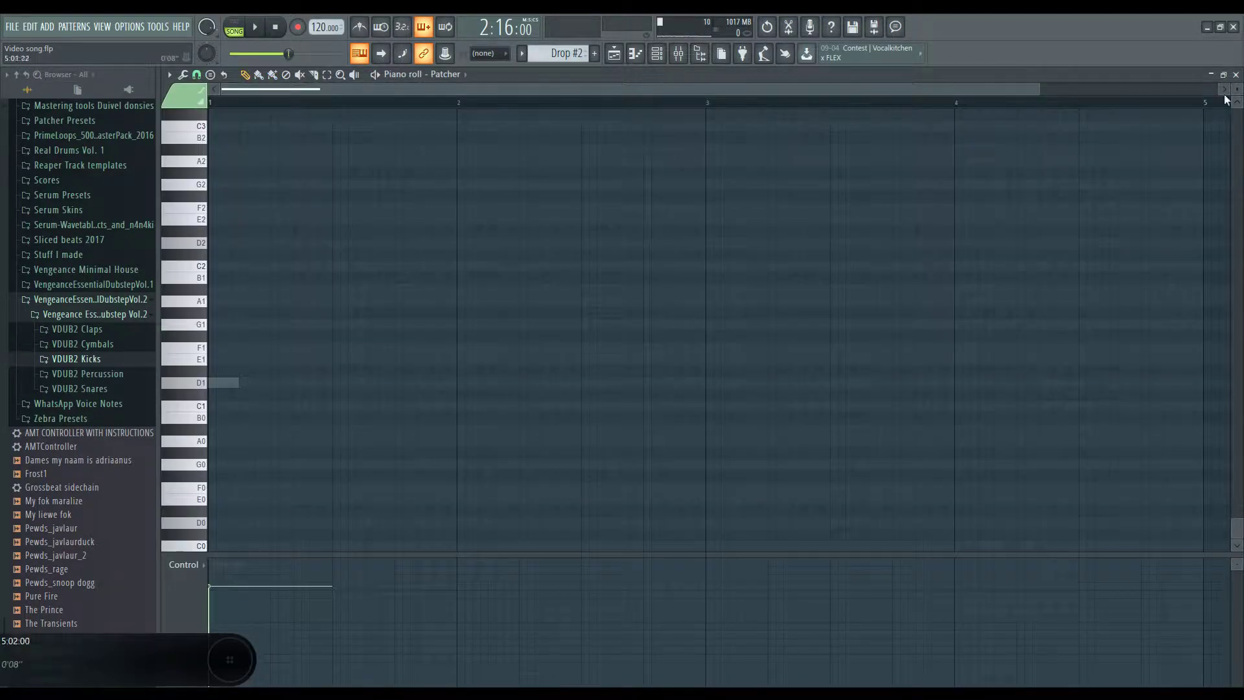
key(space)
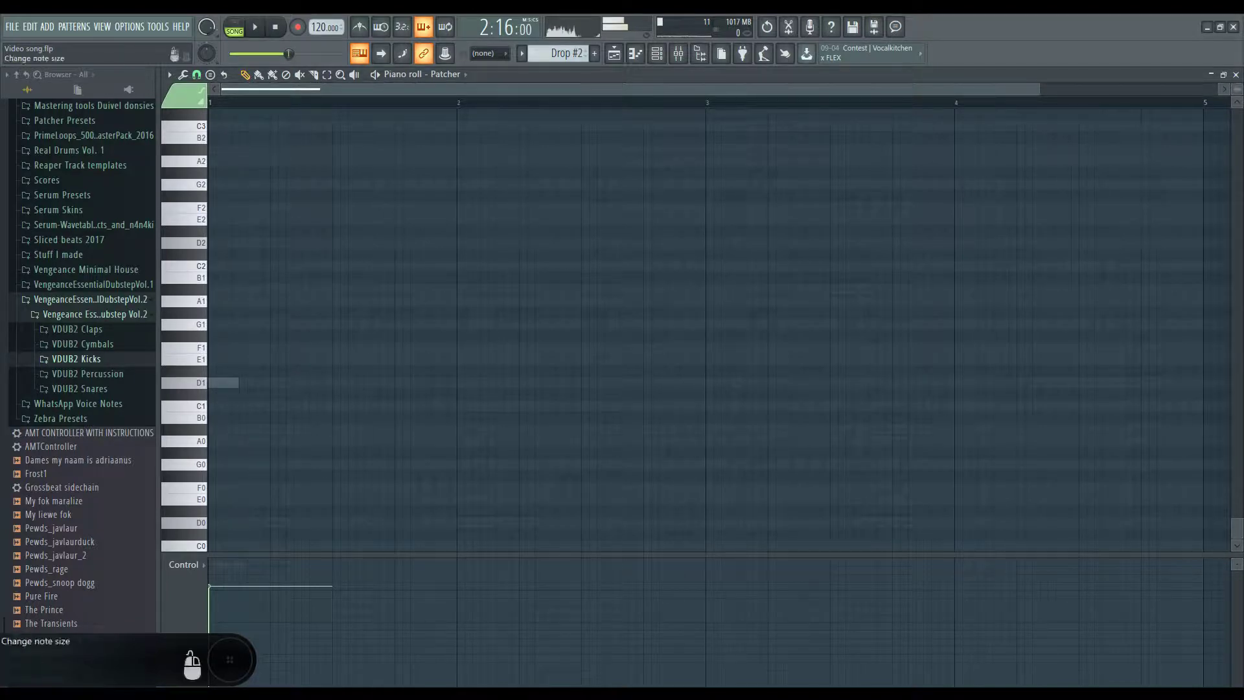
click(1236, 74)
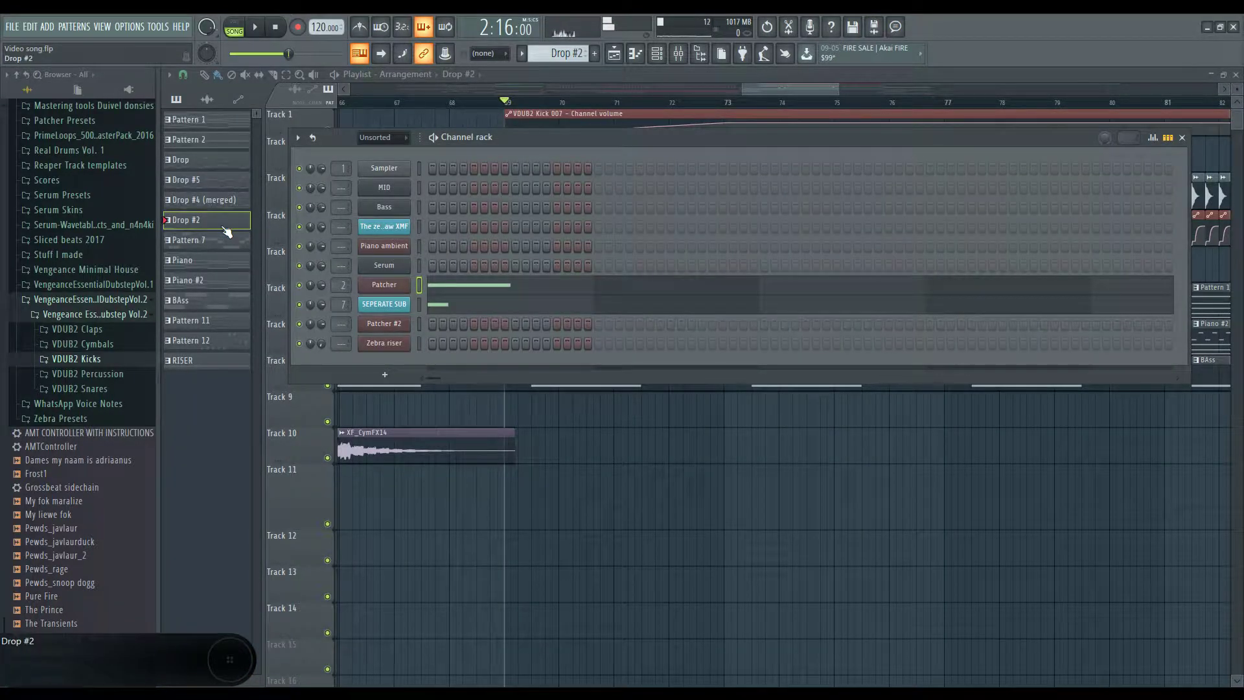
key(l)
key(space)
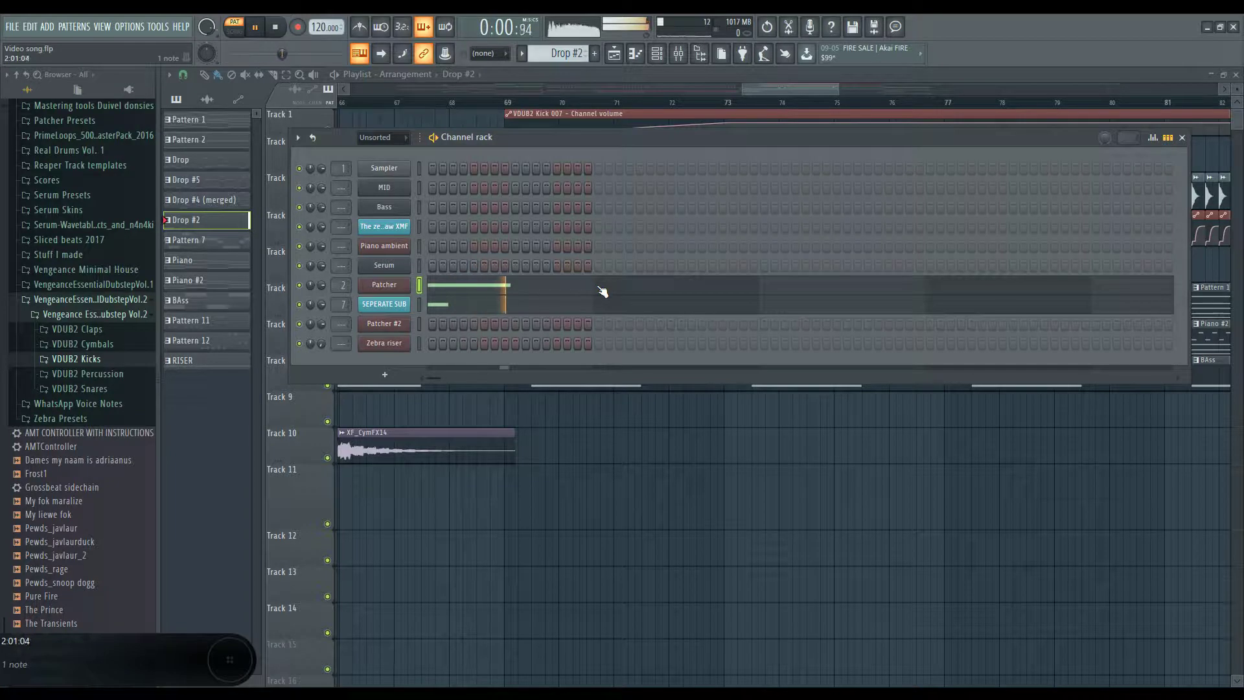
key(space)
key(F6)
Step: Delete the unused Drop #2 pattern from the project
click(176, 98)
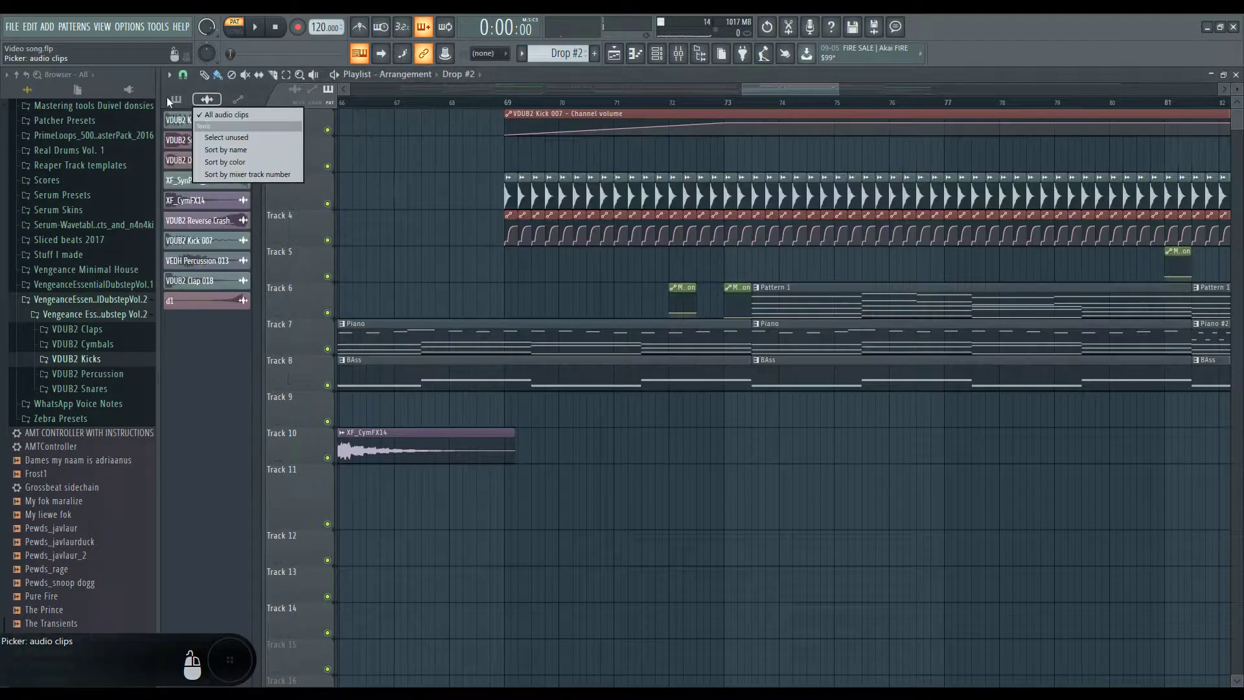
click(176, 98)
click(176, 98)
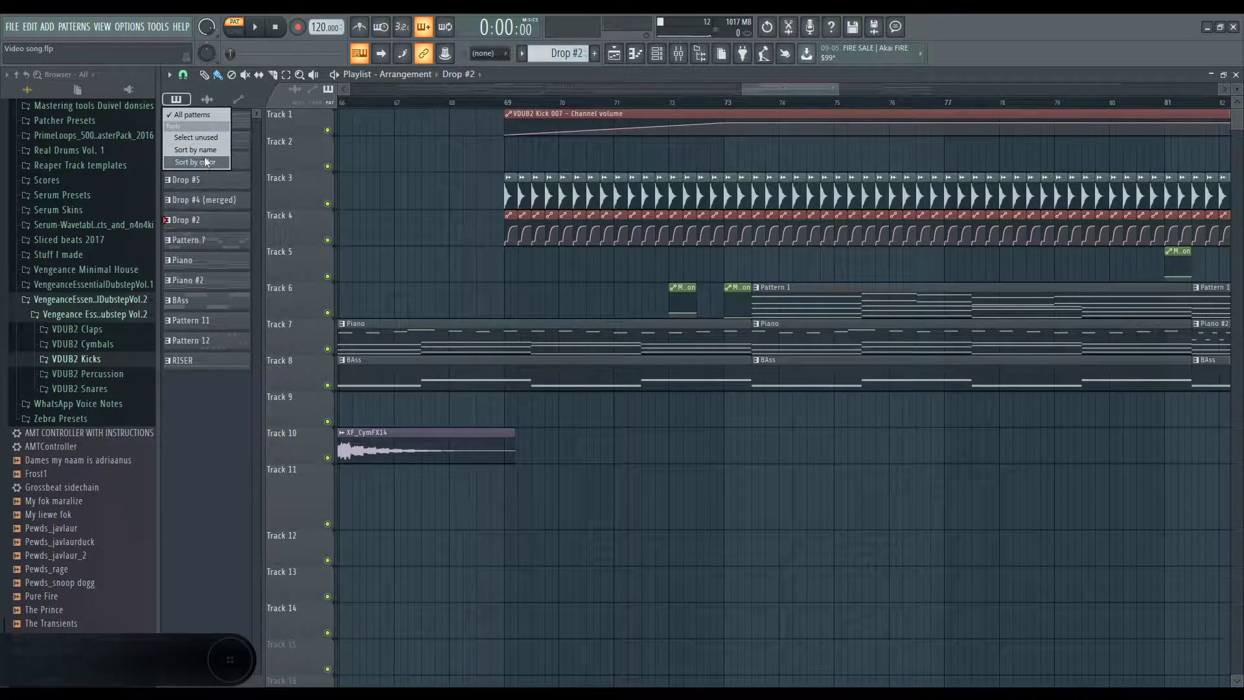
click(204, 157)
right_click(212, 217)
click(267, 419)
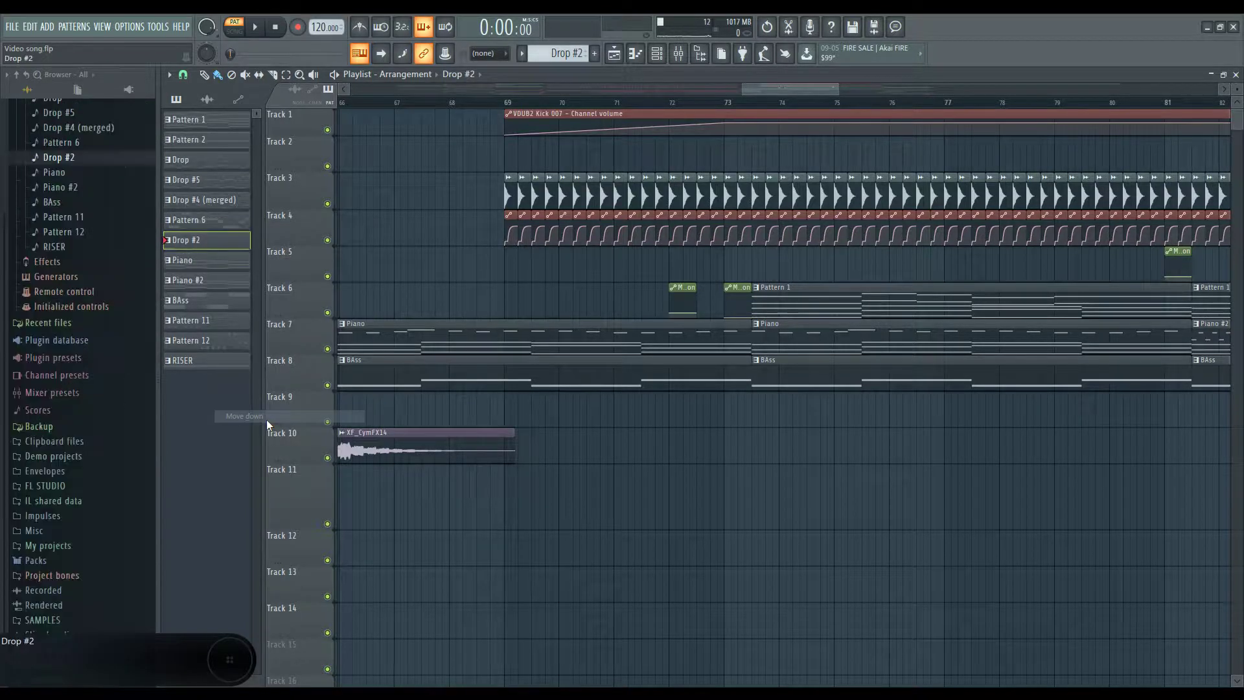
click(184, 99)
click(216, 161)
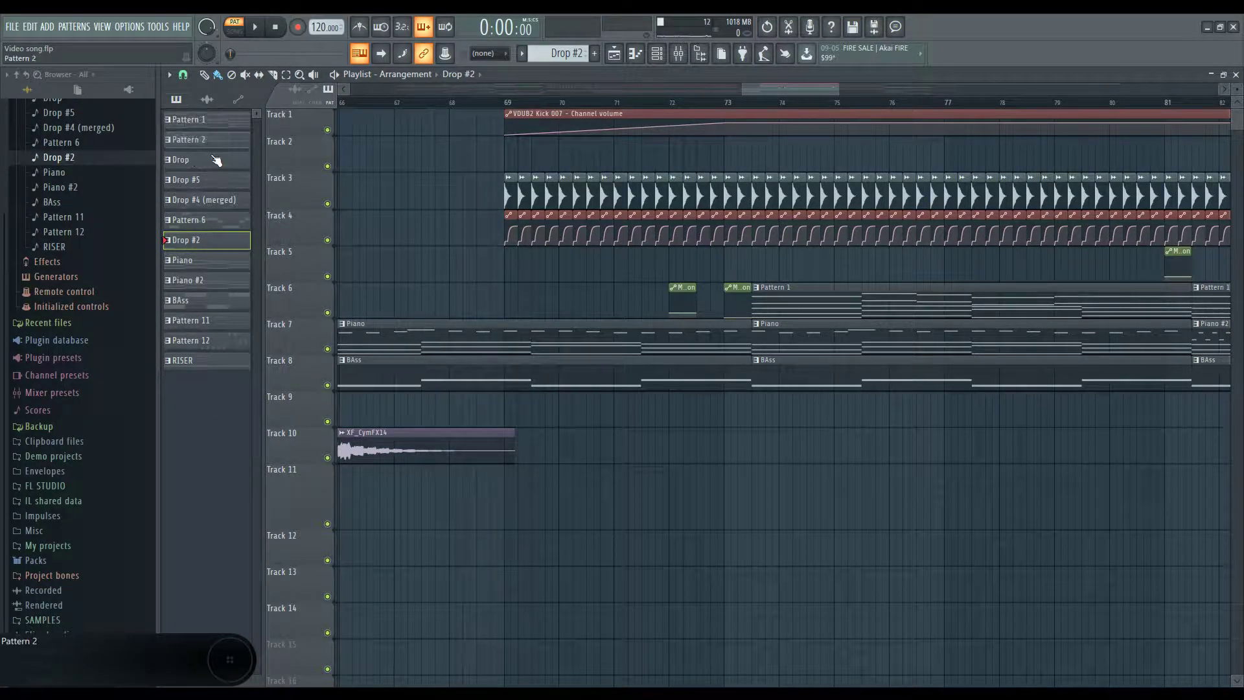
right_click(222, 242)
click(273, 405)
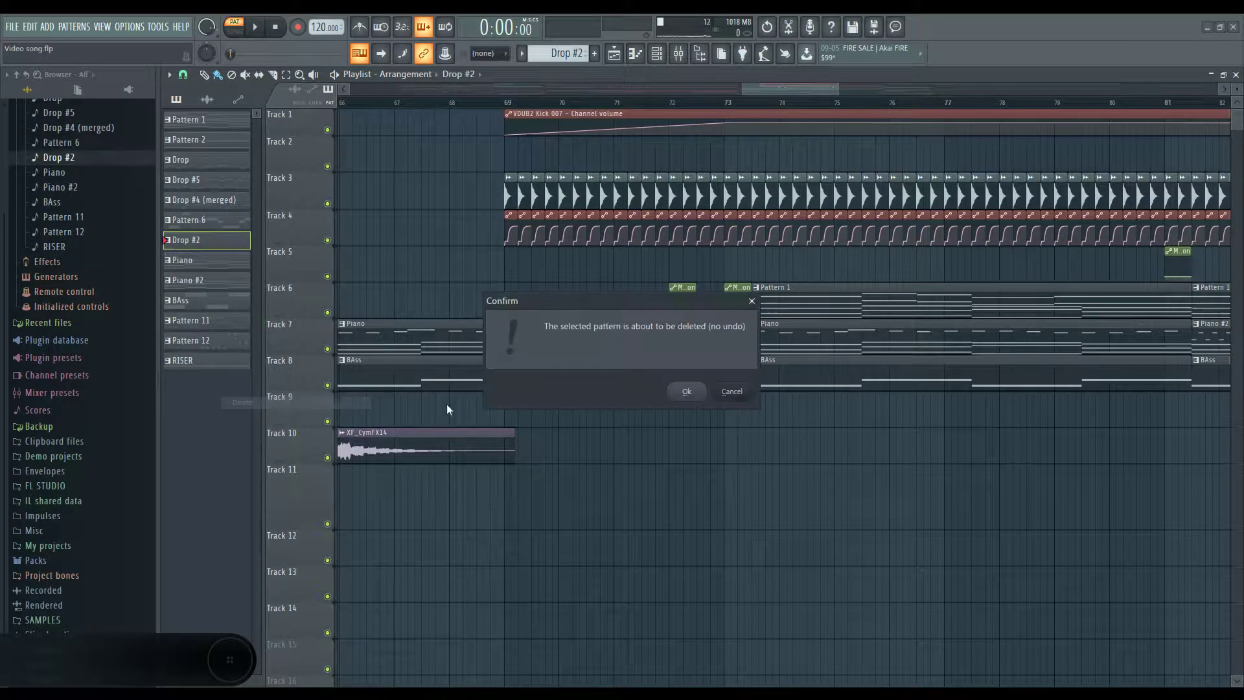
click(683, 388)
Step: Play the transition from the end of the drop at bar 65 into the kick section starting at bar 69
ctrl+scroll(529, 460, down, 3)
ctrl+scroll(529, 460, down, 3)
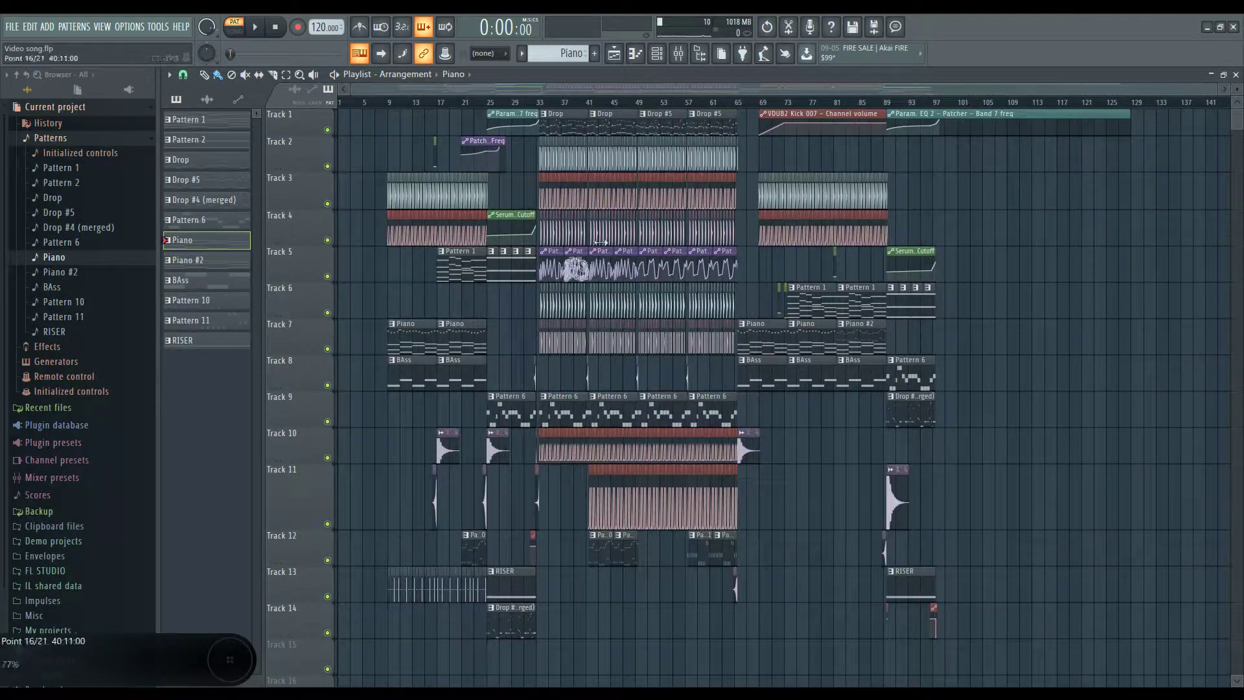
click(740, 103)
key(space)
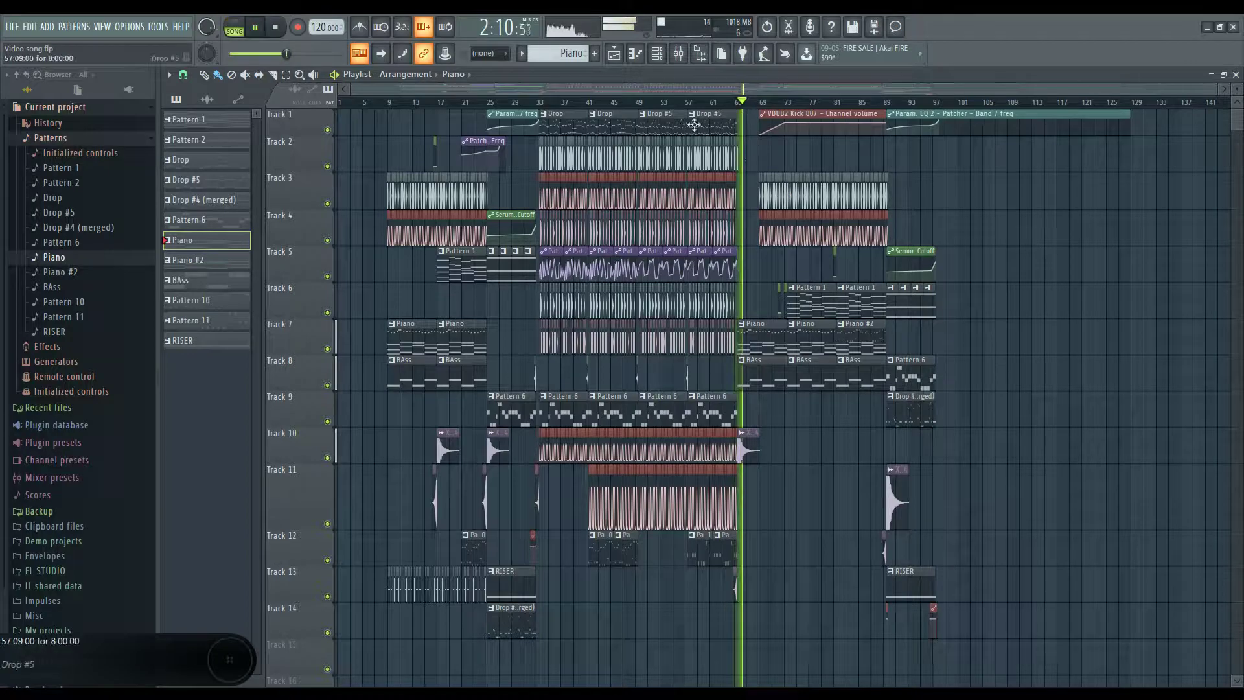
click(646, 102)
ctrl+scroll(834, 449, up, 3)
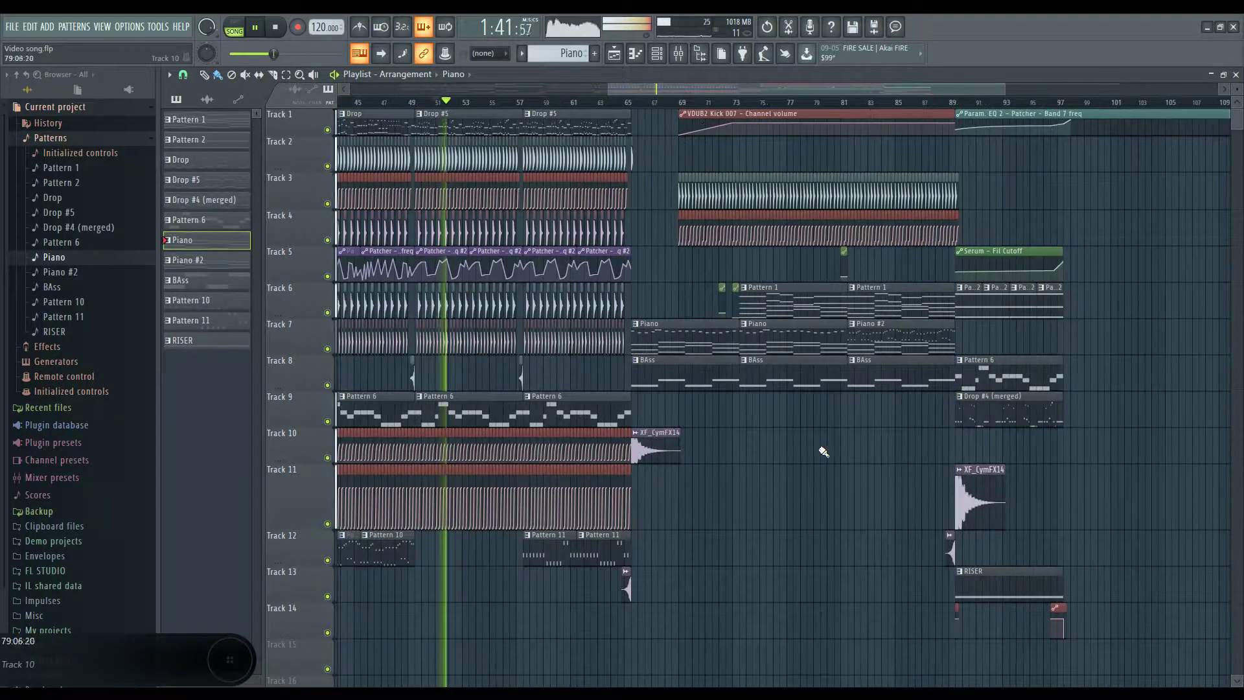
click(646, 102)
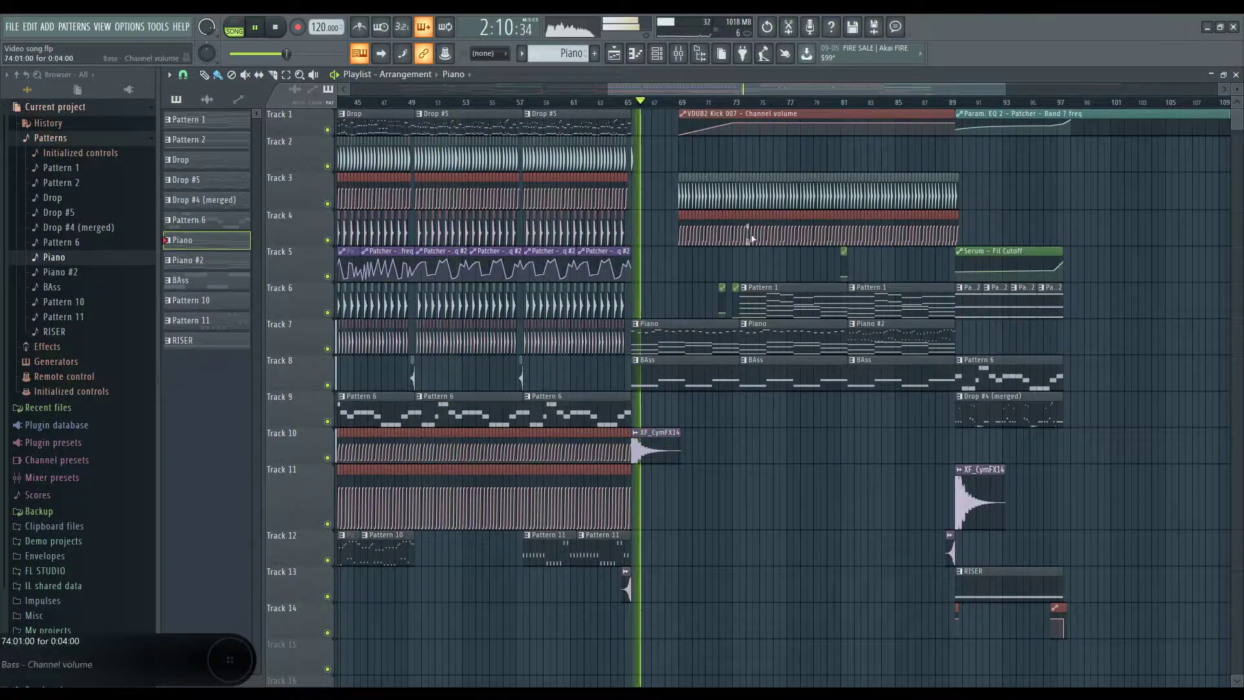
ctrl+scroll(566, 110, up, 3)
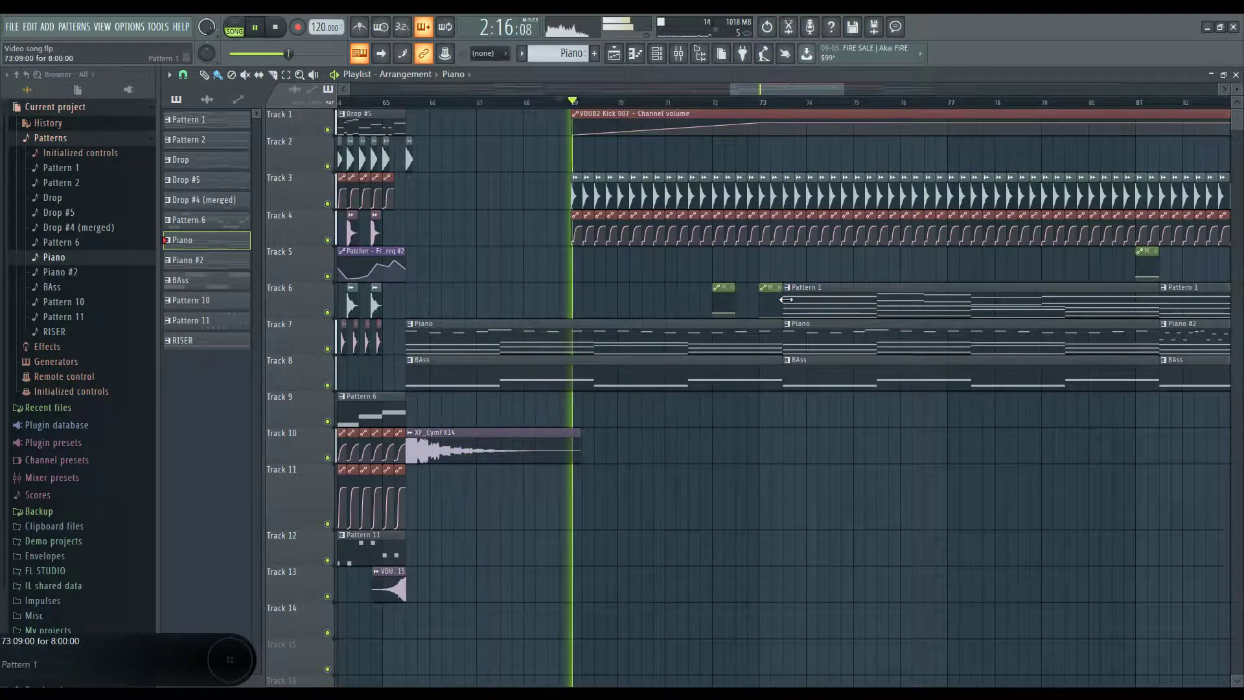
ctrl+scroll(661, 363, up, 2)
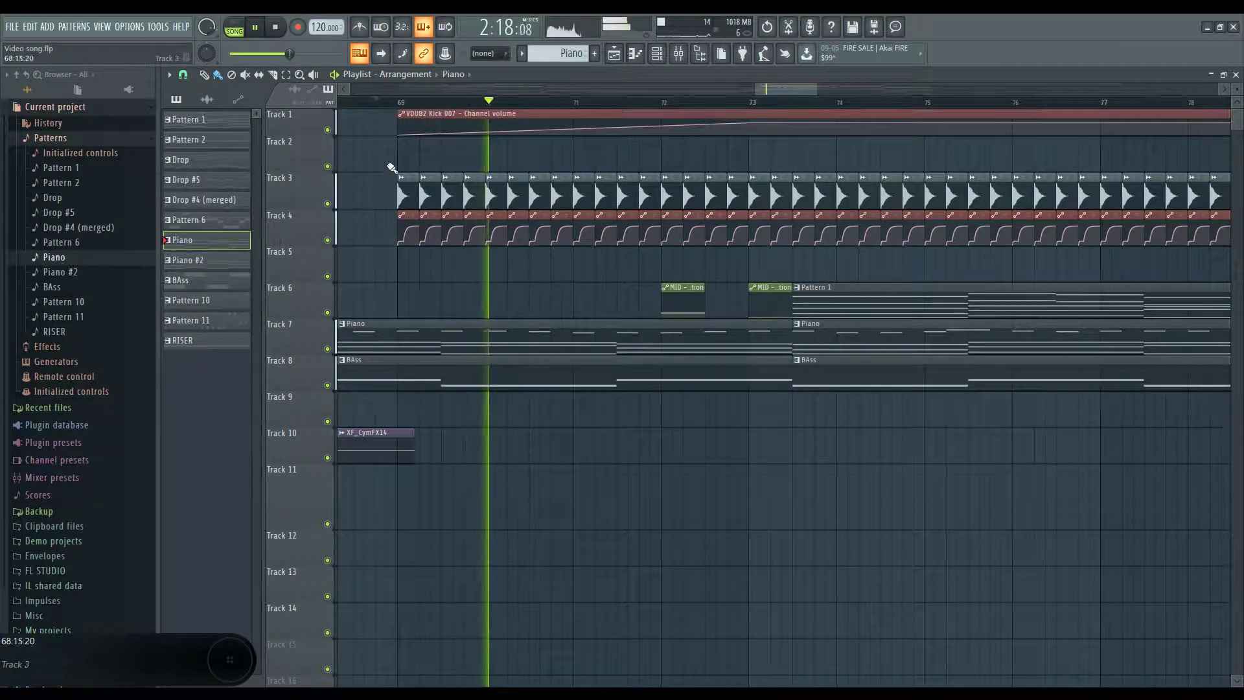
key(space)
Step: Select bars 69 to 73 and audition the Bass - Channel volume output max level, lowering it to 0% during playback
click(738, 102)
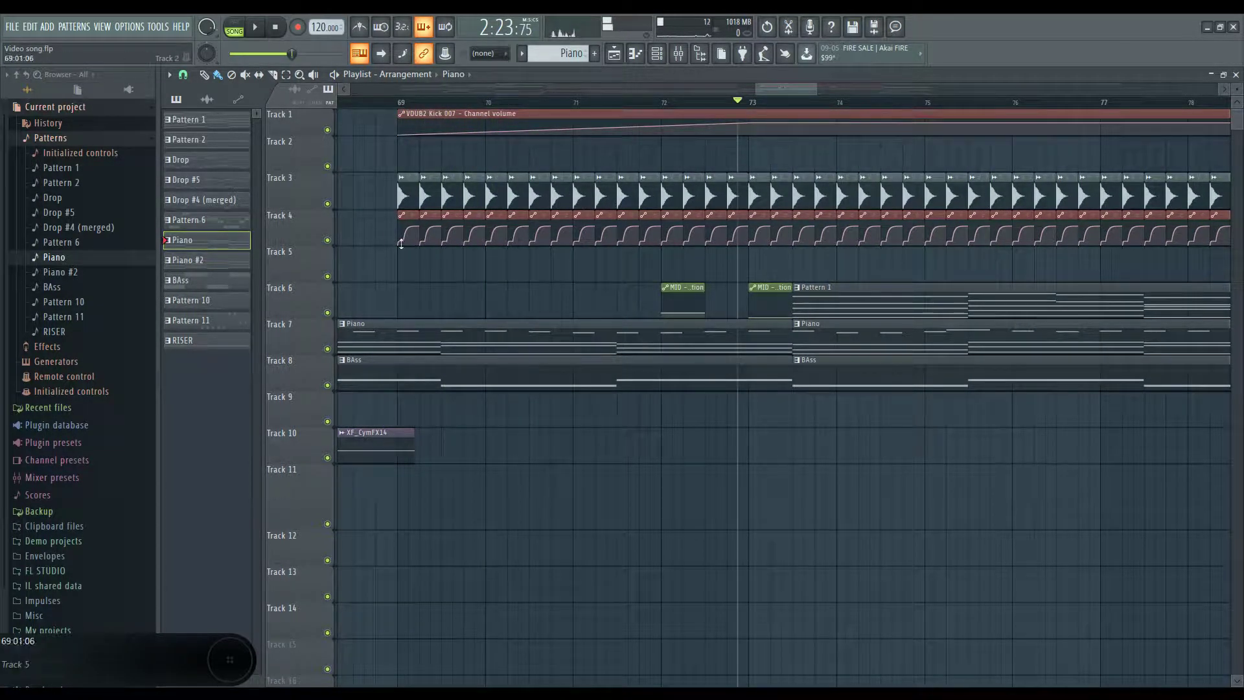
click(403, 103)
drag(400, 103, 749, 102)
double_click(672, 217)
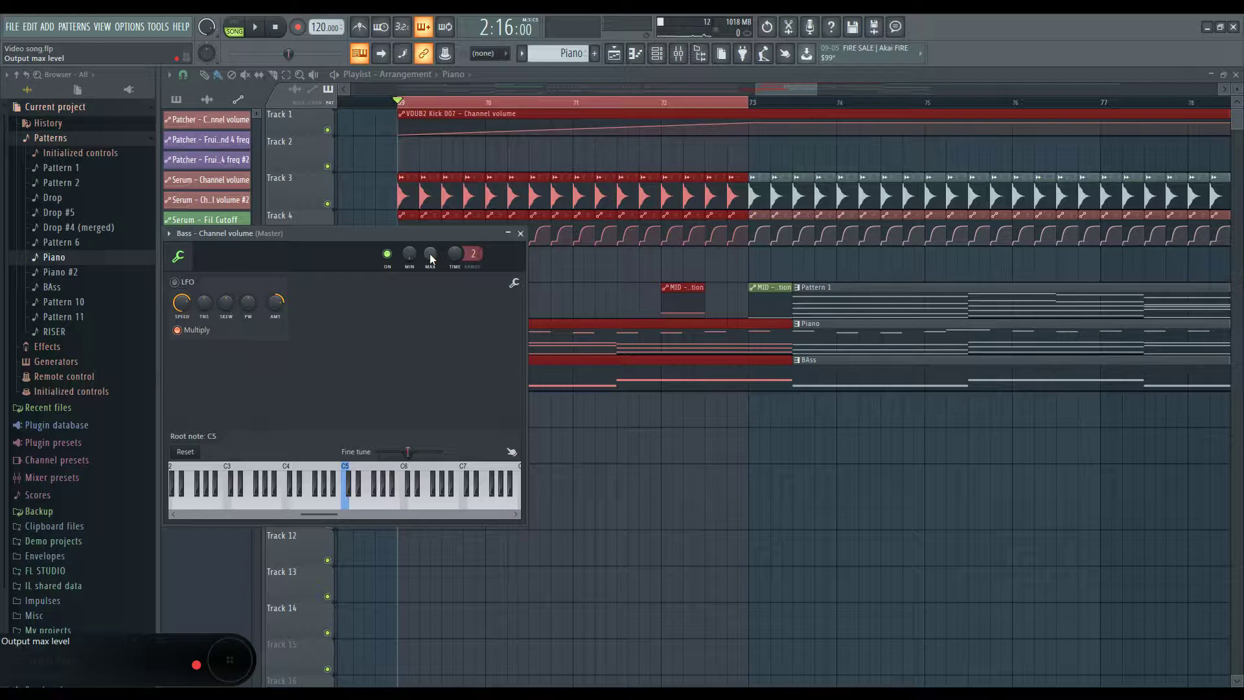
key(space)
mouse_move(431, 259)
mouse_down()
mouse_move(431, 292)
mouse_move(431, 266)
mouse_up()
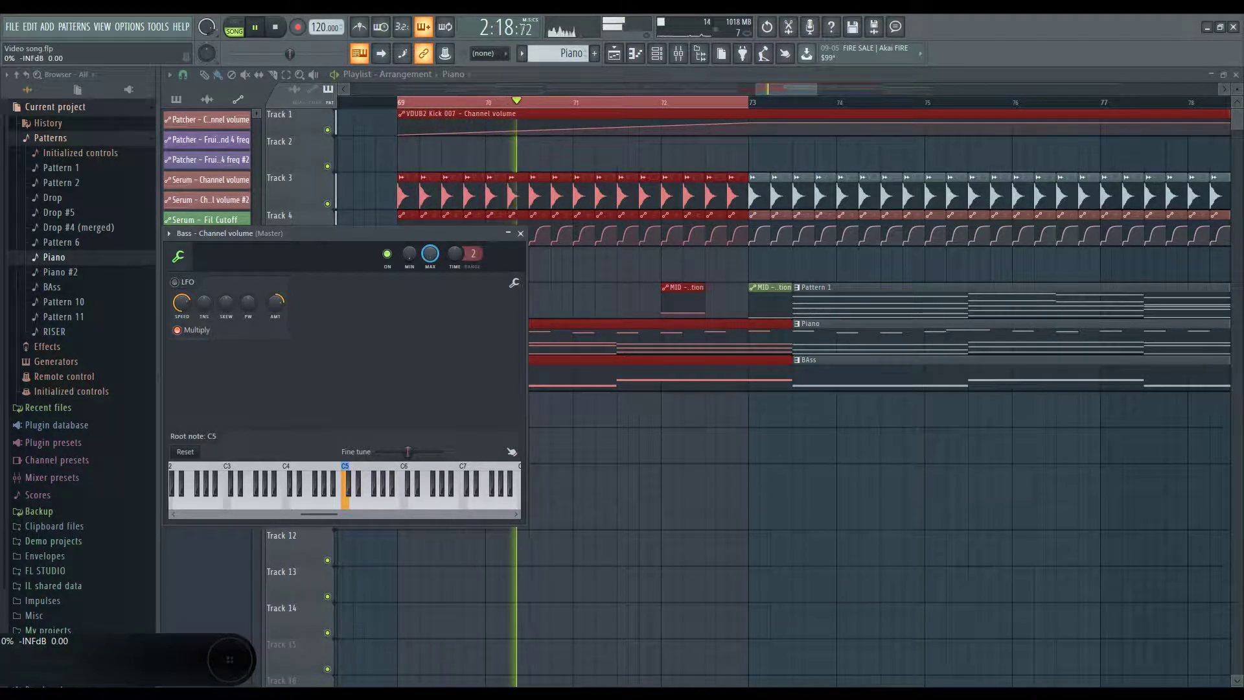
key(space)
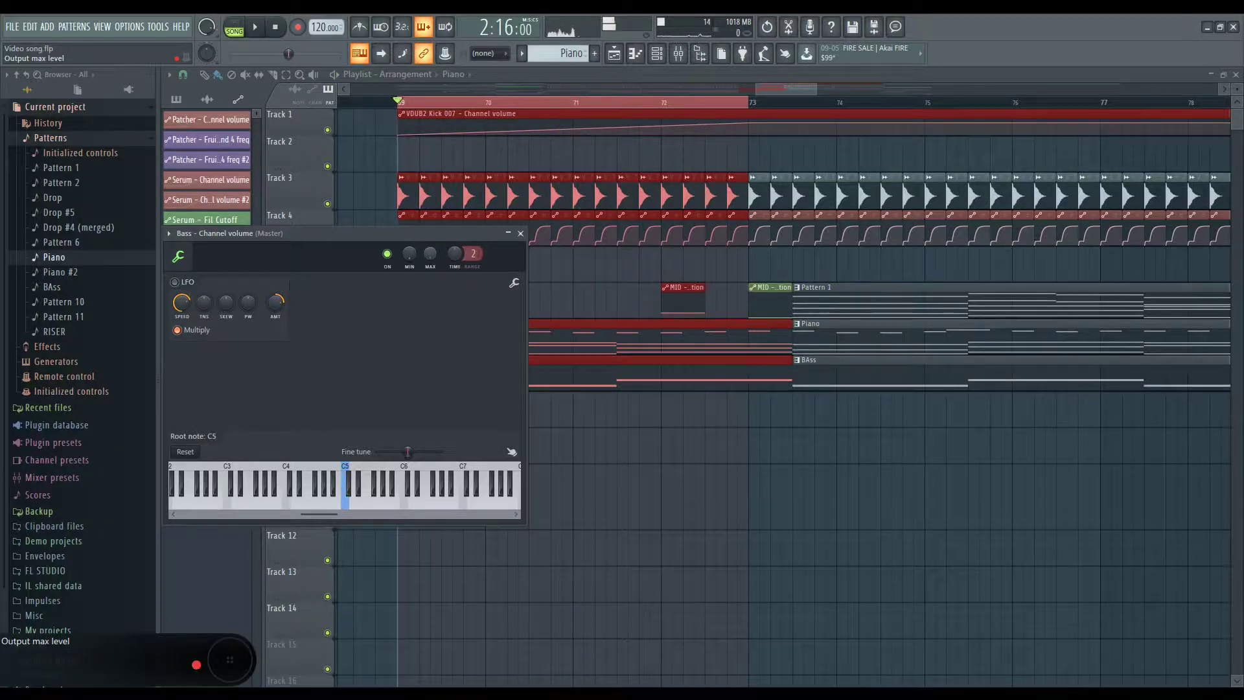
Step: Create a Bass - Channel volume output max level automation clip over bars 69 to 73, shape it as a rising ramp, and play it
right_click(437, 254)
click(489, 337)
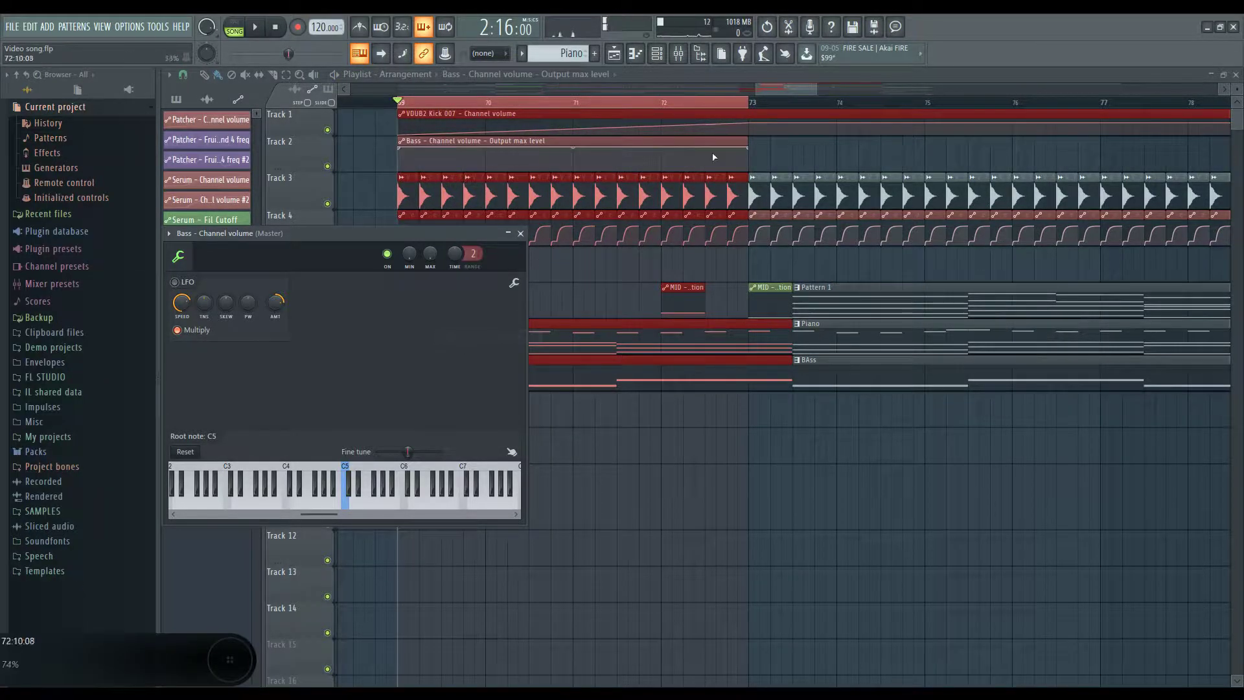
click(388, 146)
key(space)
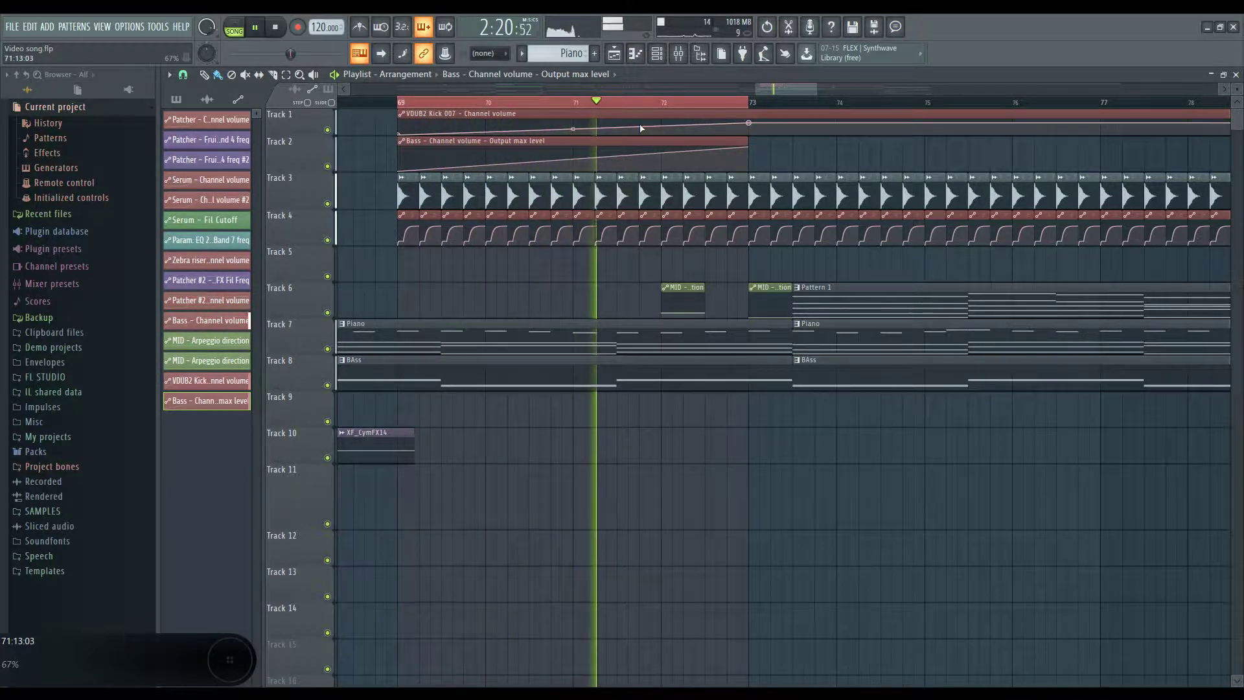
Step: Move the Param. EQ 2 - Patcher - Band 7 freq clip at bar 89 to track 2 and trim the VDUB2 Kick 007 - Channel volume clip to end at bar 73
scroll(736, 298, down, 5)
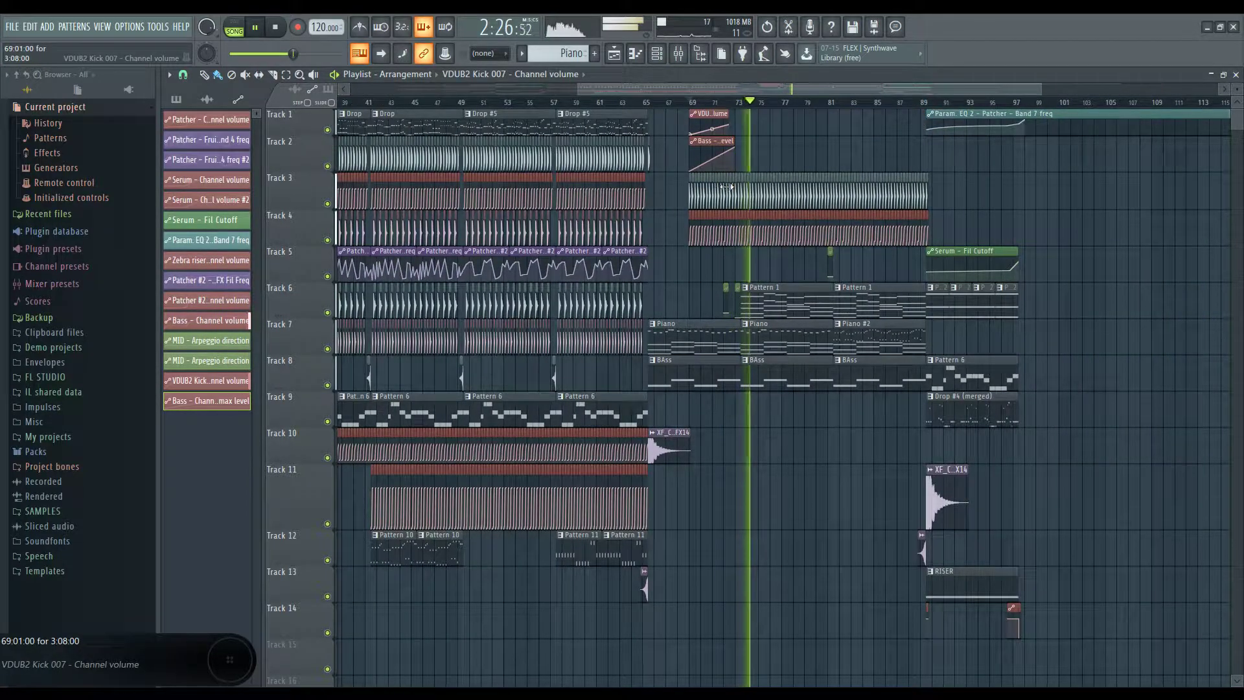
drag(739, 185, 901, 171)
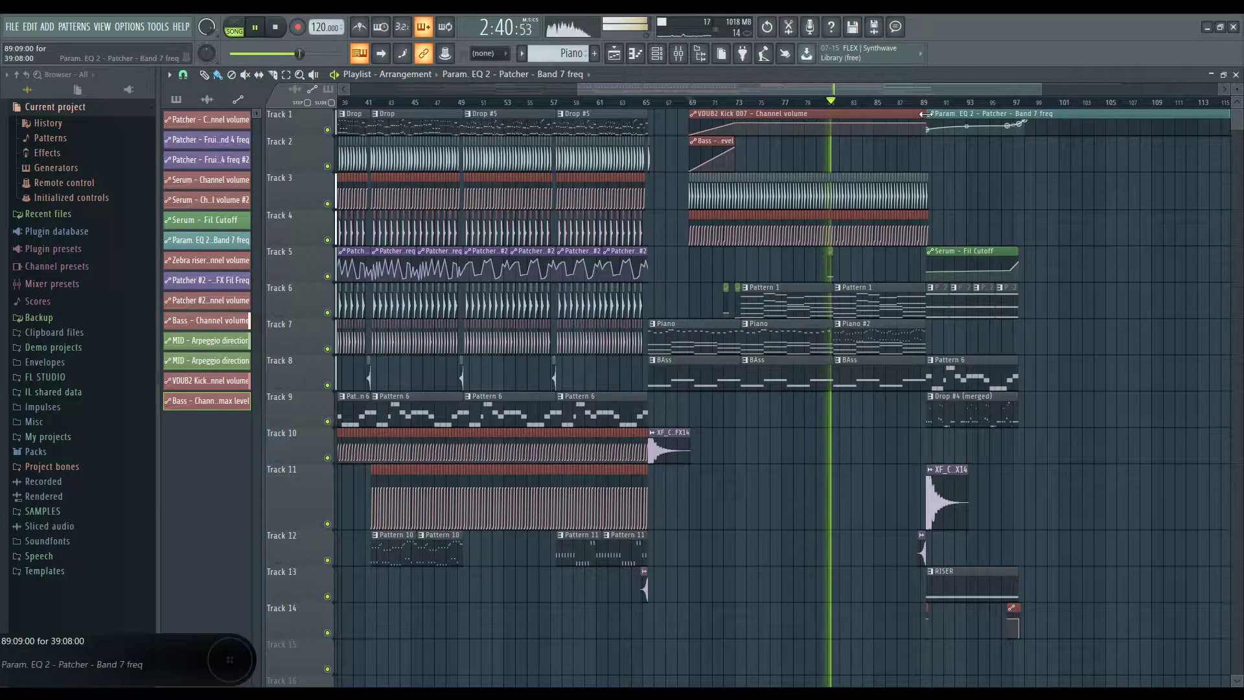
scroll(860, 117, up, 4)
key(space)
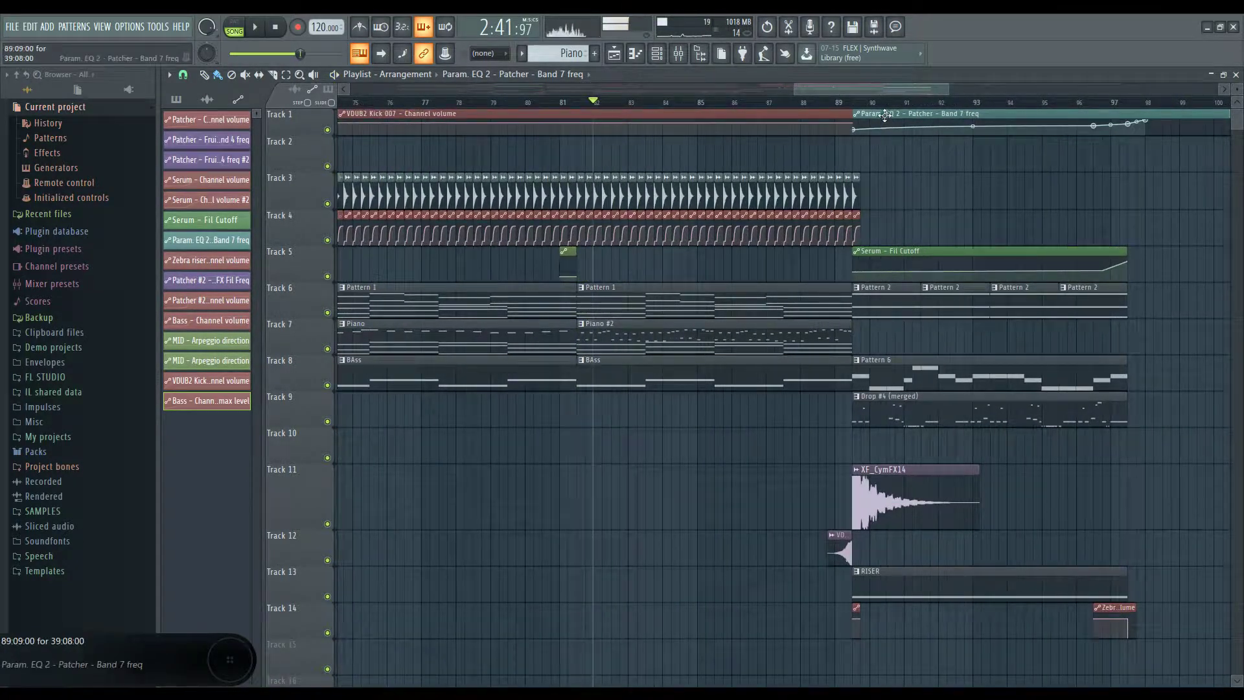
drag(886, 143, 376, 151)
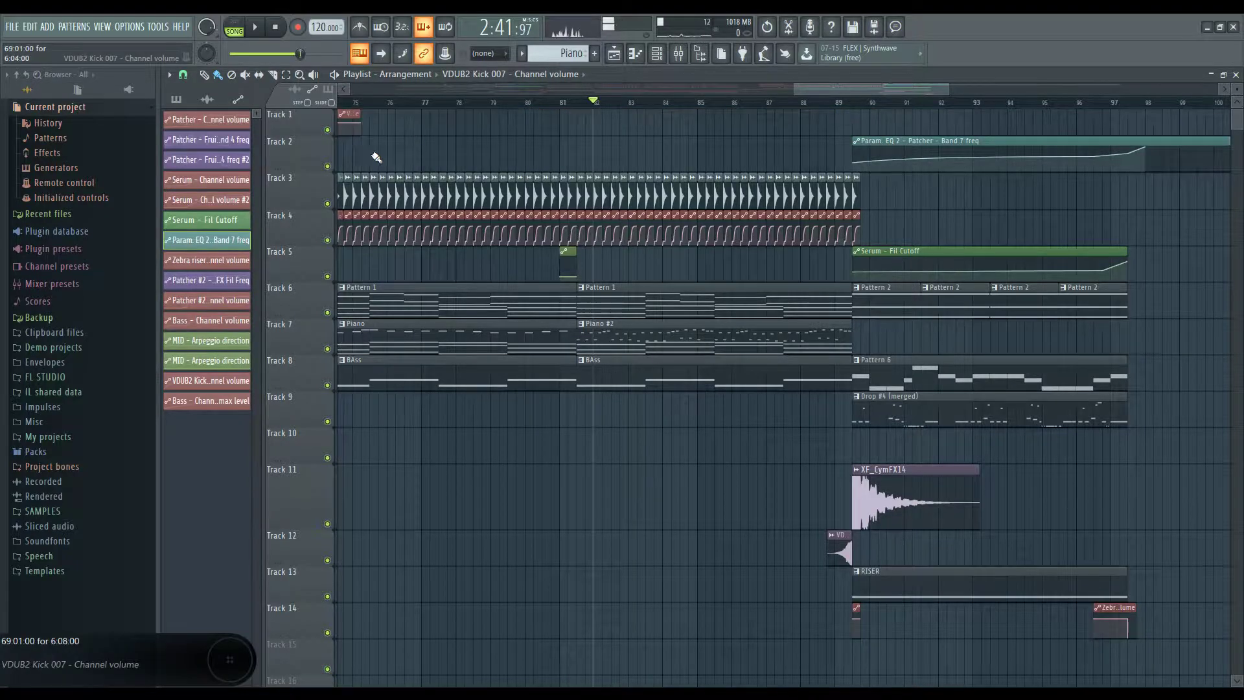
scroll(388, 149, down, 3)
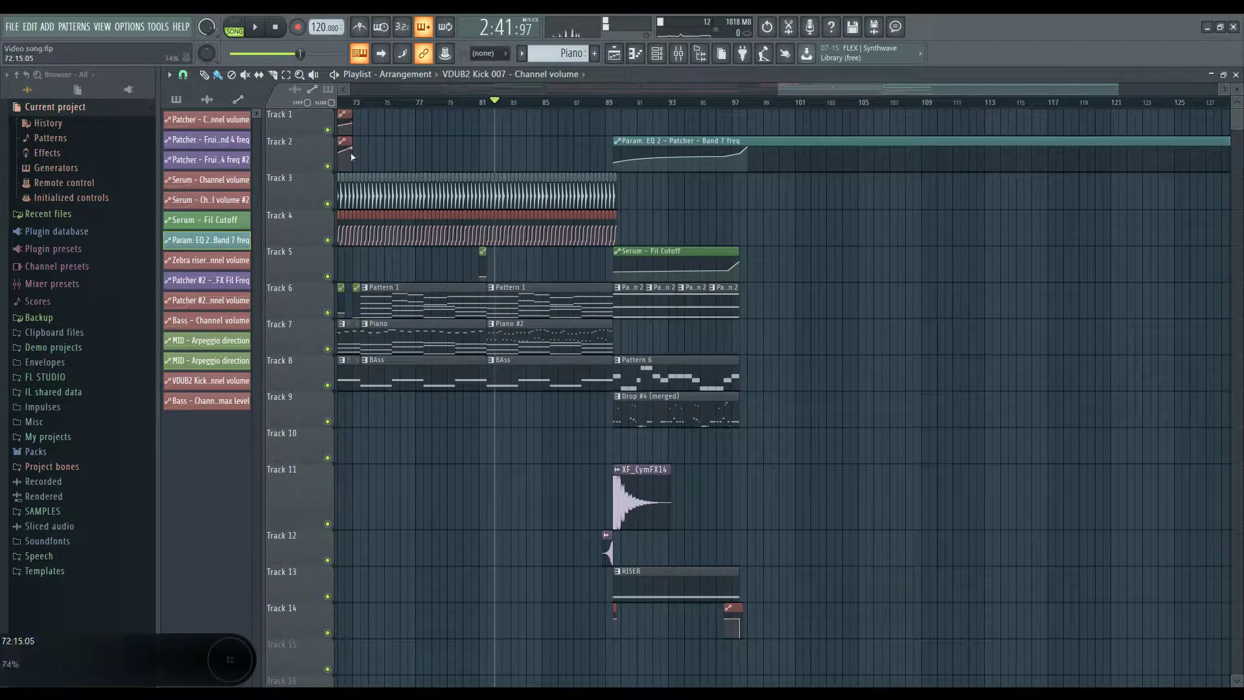
scroll(352, 157, left, 5)
Step: Play the arrangement and trim the Param. EQ 2 - Patcher - Band 7 freq clip on track 2 to end at bar 98
key(space)
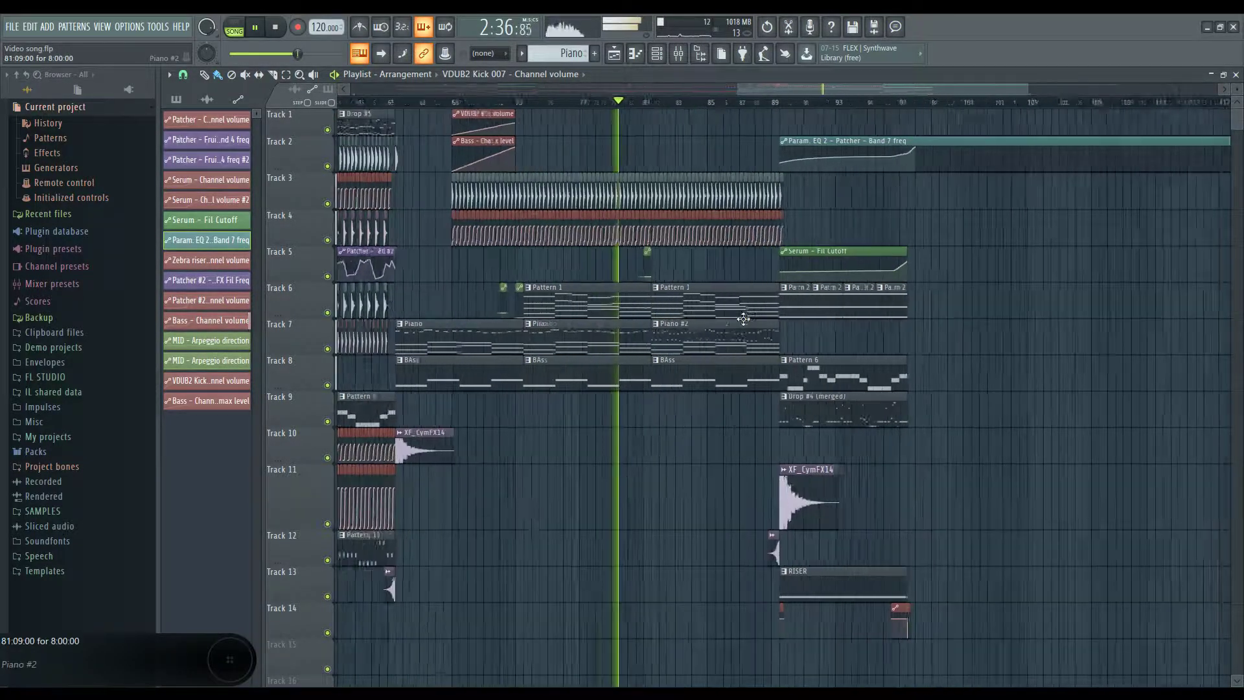
scroll(703, 334, down, 2)
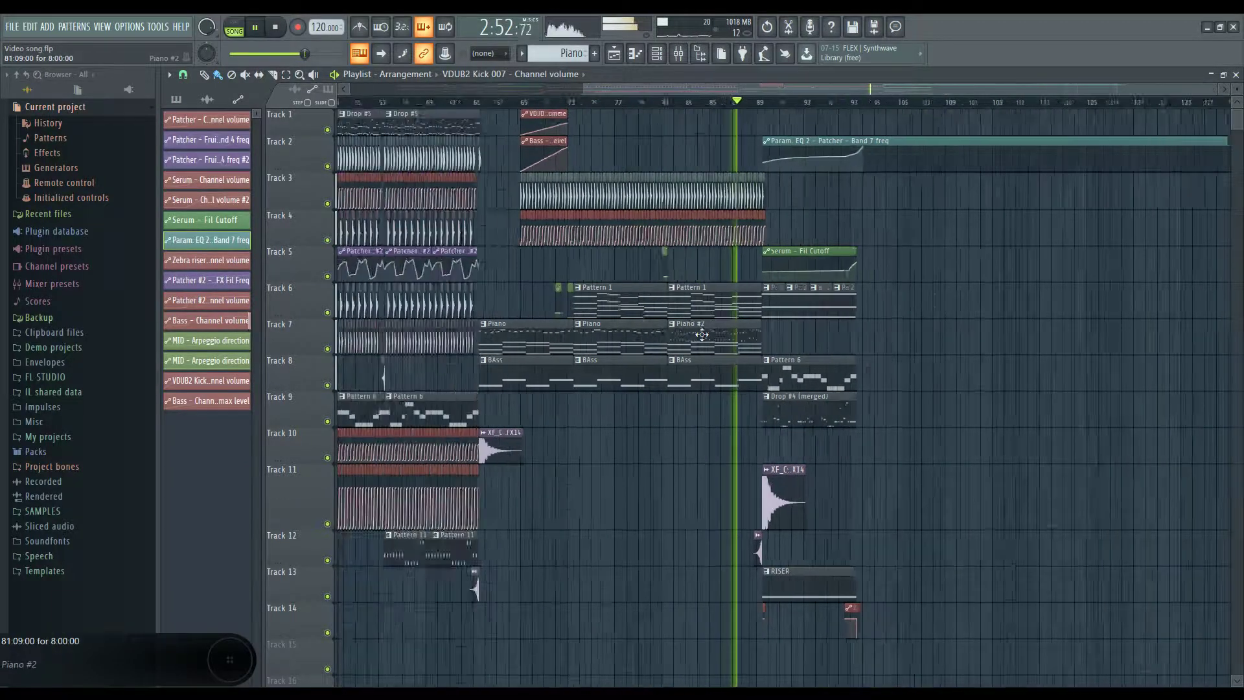
scroll(703, 335, down, 2)
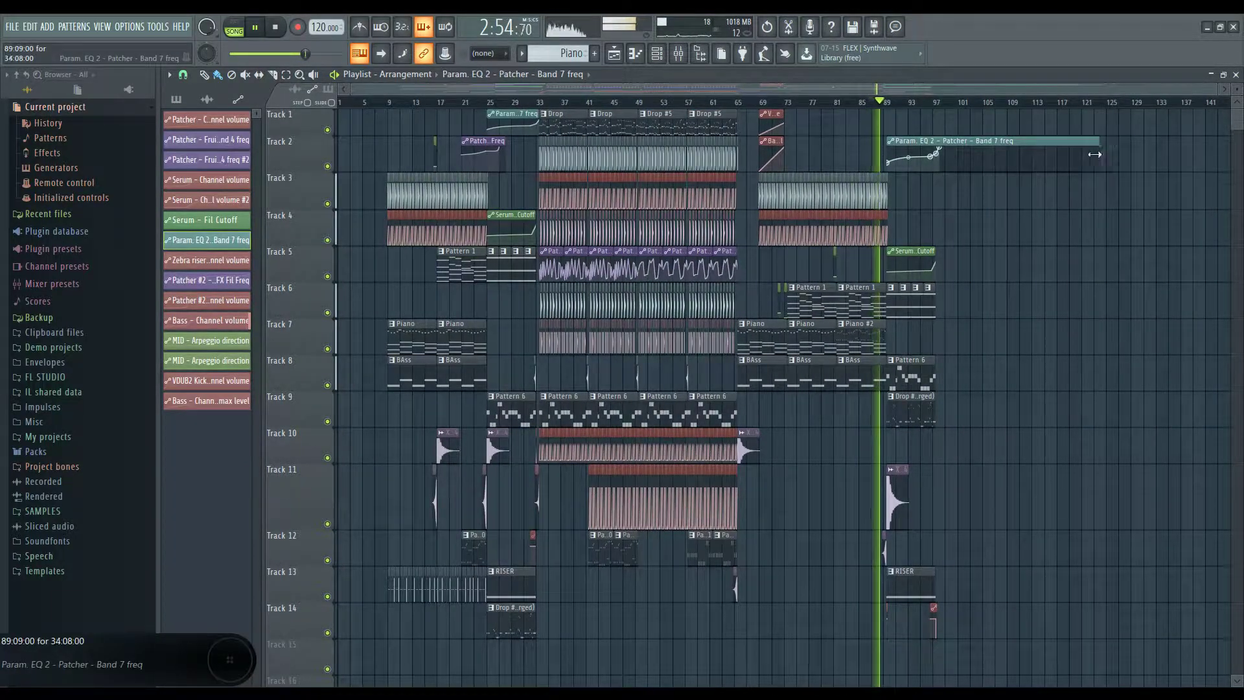
scroll(959, 270, up, 3)
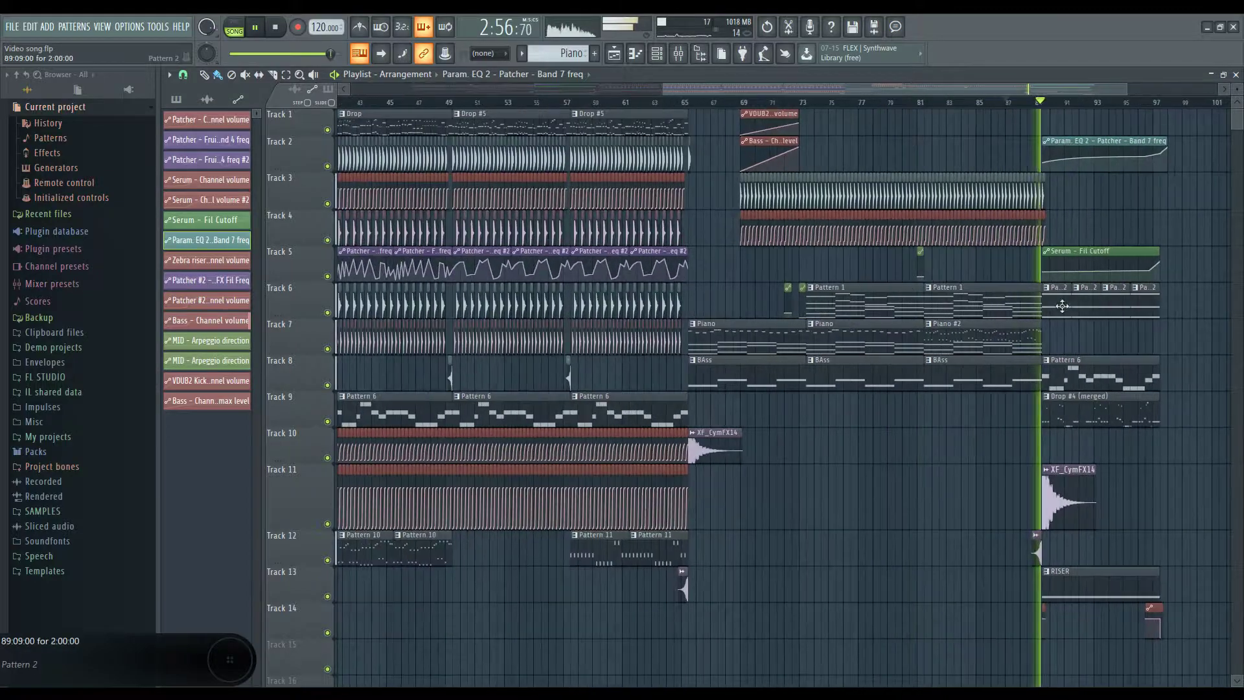
Step: Play the second build-up from bar 89 to its end after bar 97, and replay its last part
scroll(972, 269, down, 1)
scroll(979, 272, down, 1)
scroll(1202, 332, up, 4)
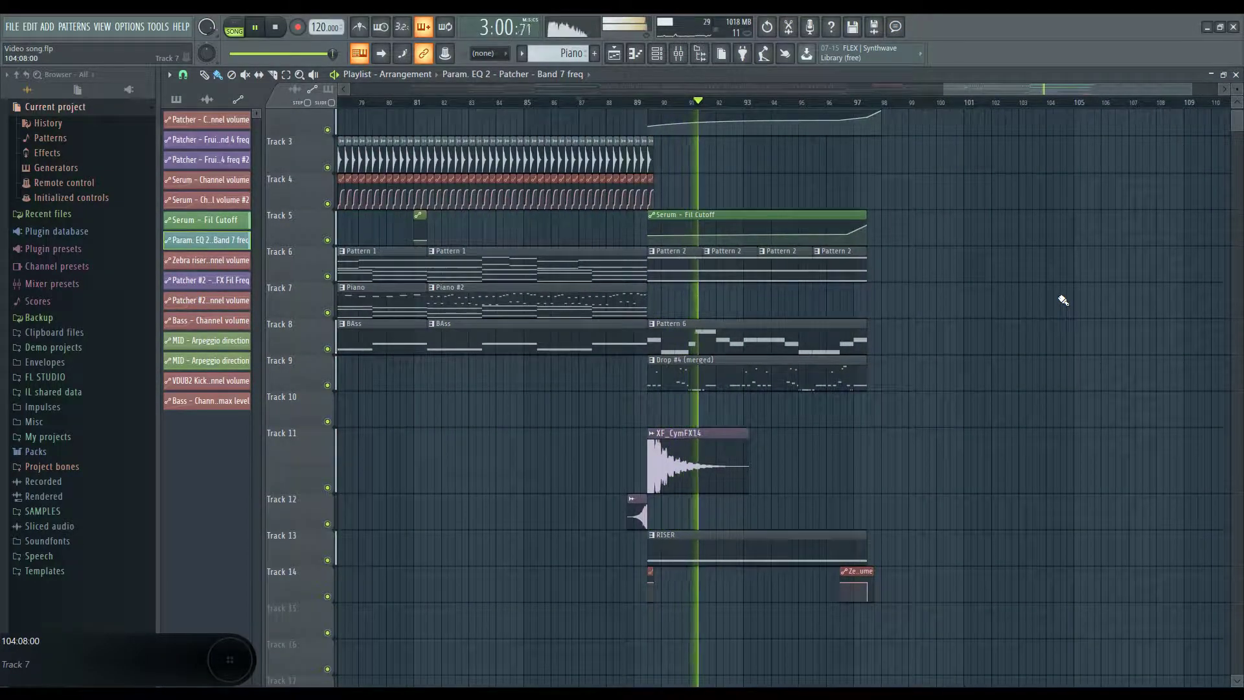
scroll(1002, 370, up, 1)
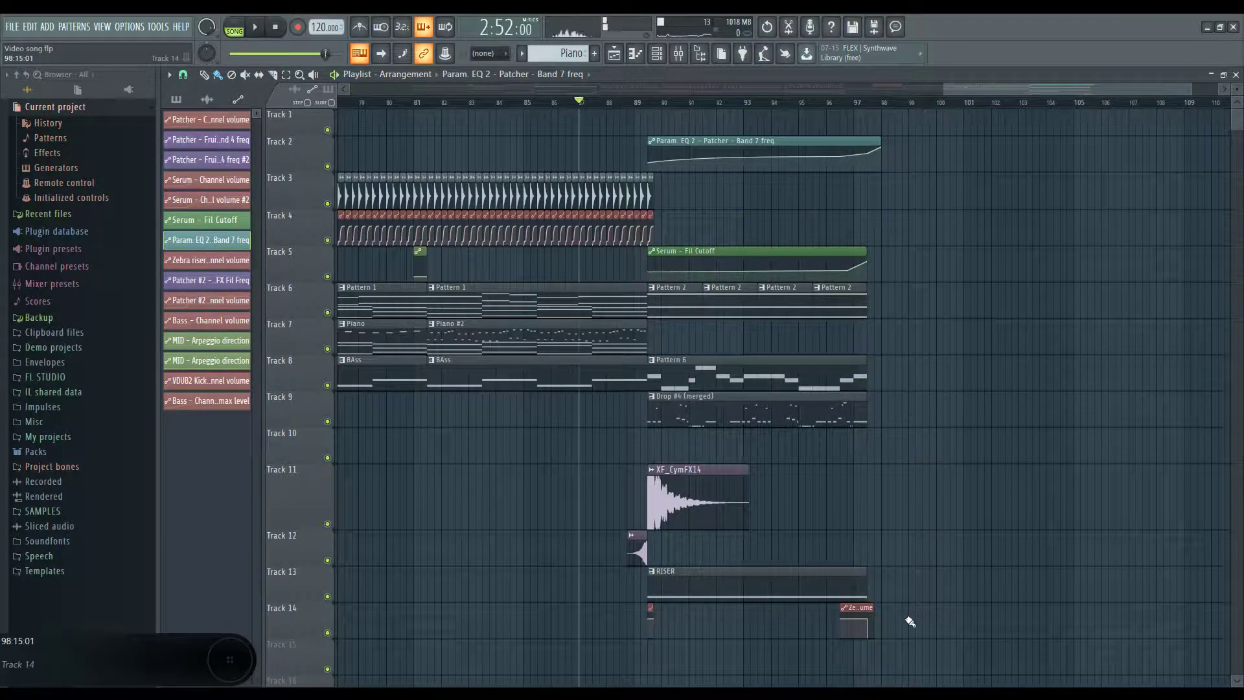
scroll(907, 624, up, 3)
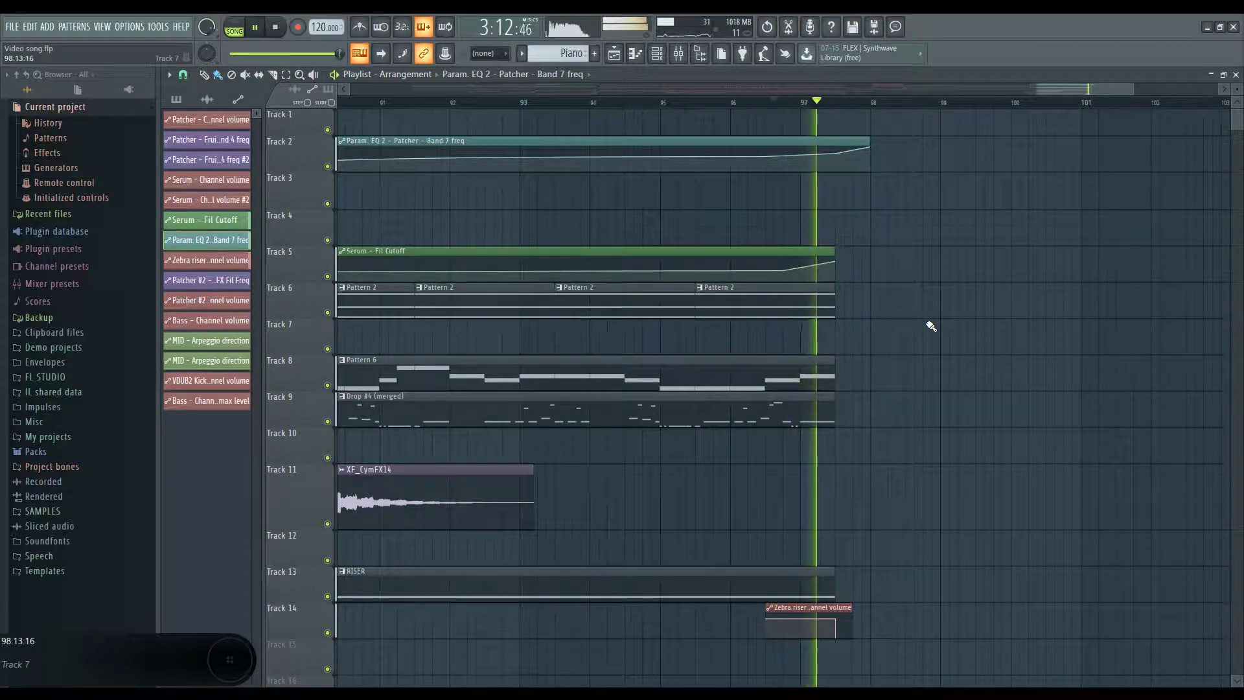
key(space)
scroll(940, 405, down, 10)
key(space)
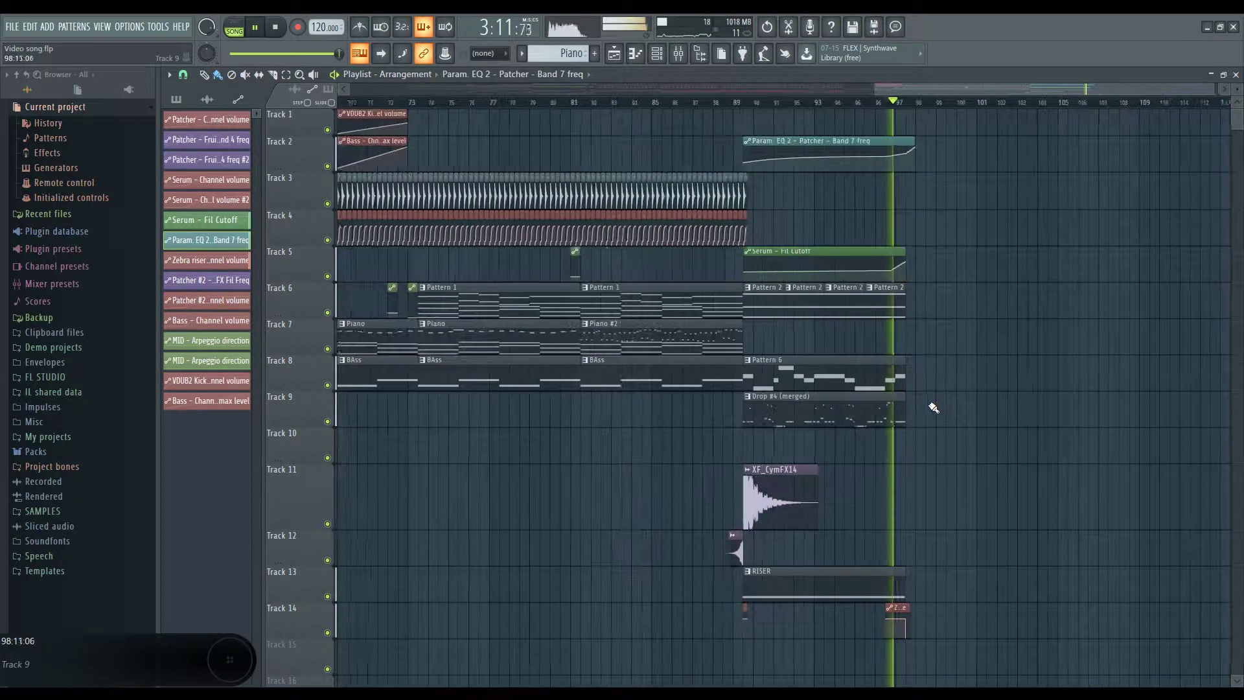
key(space)
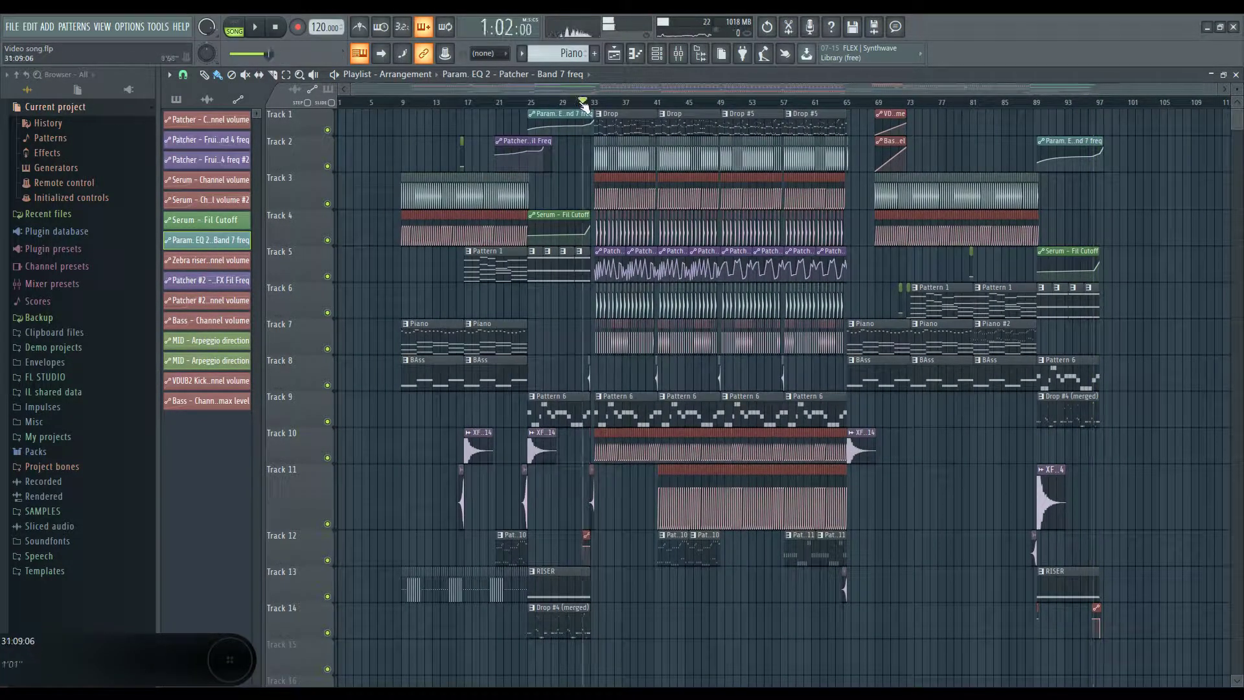
Step: Copy the Serum - Channel volume #2 clip from the first build-up's end to track 10 at the second build-up's end, and audition it
scroll(448, 353, up, 10)
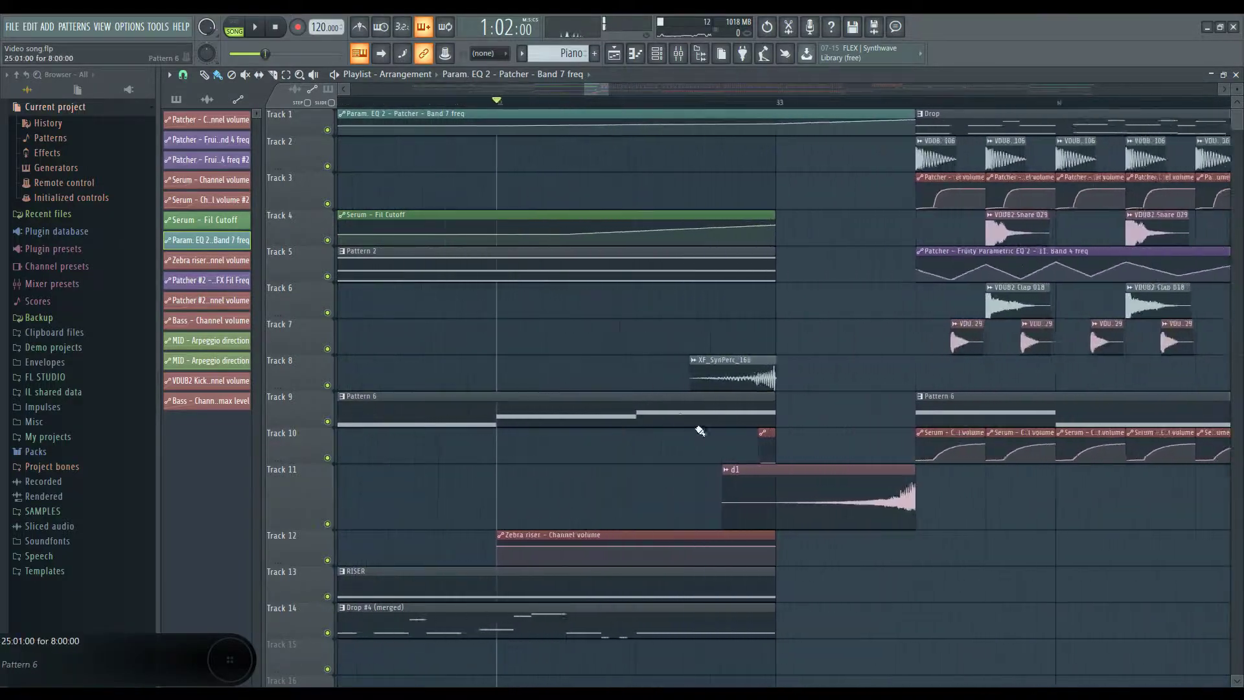
scroll(700, 431, up, 5)
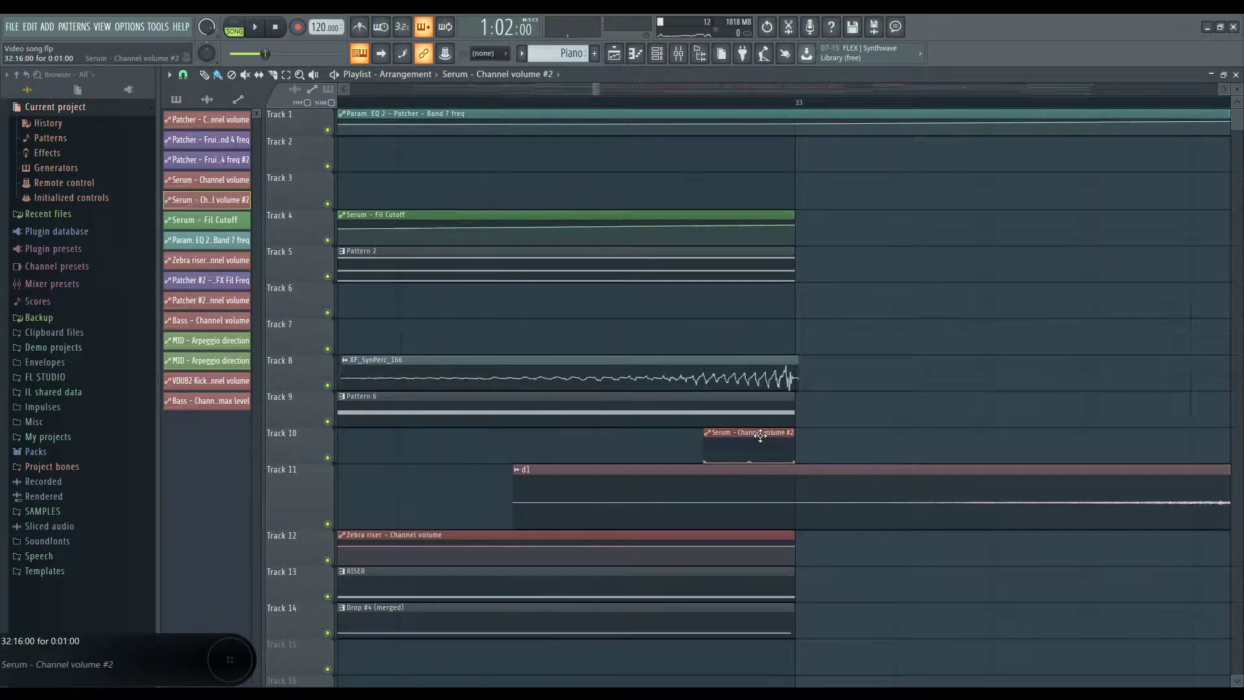
scroll(760, 436, down, 15)
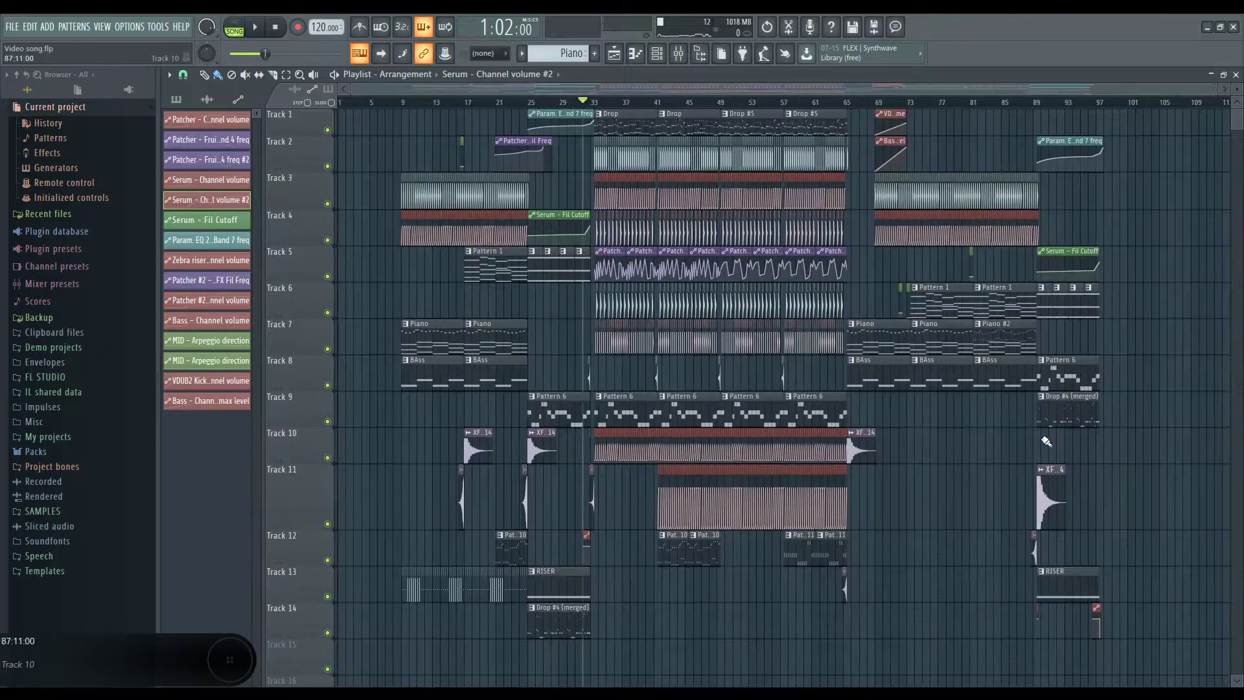
scroll(1166, 446, up, 15)
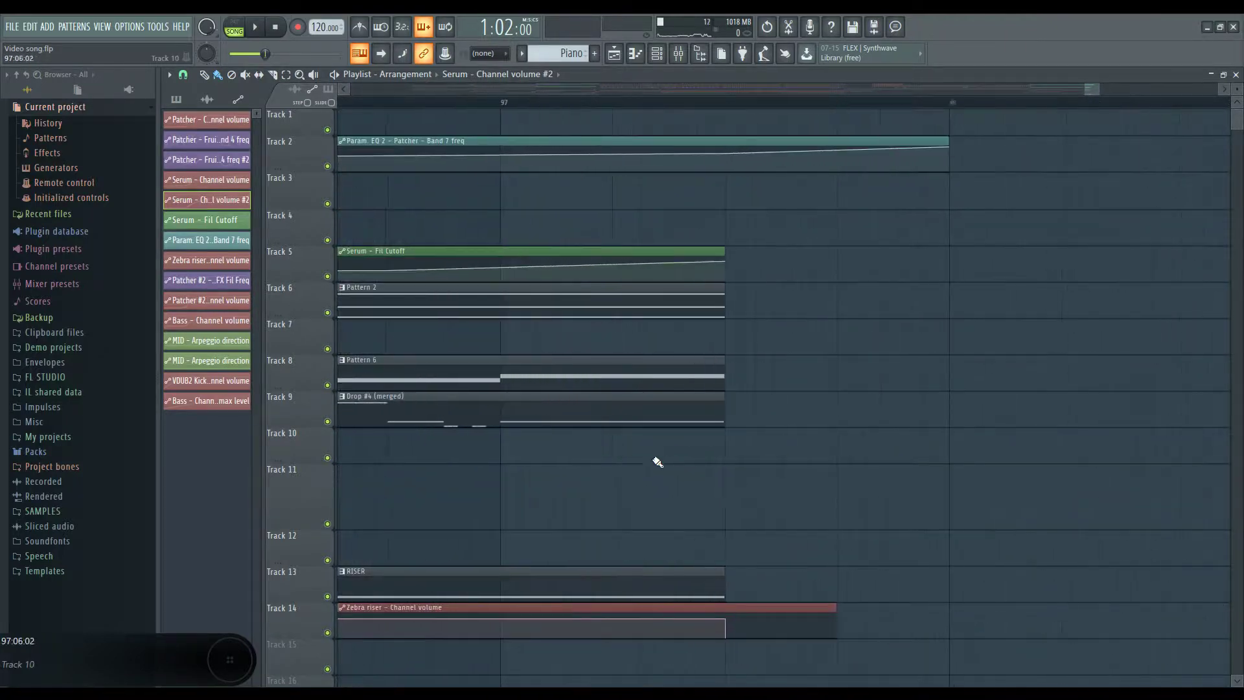
click(571, 102)
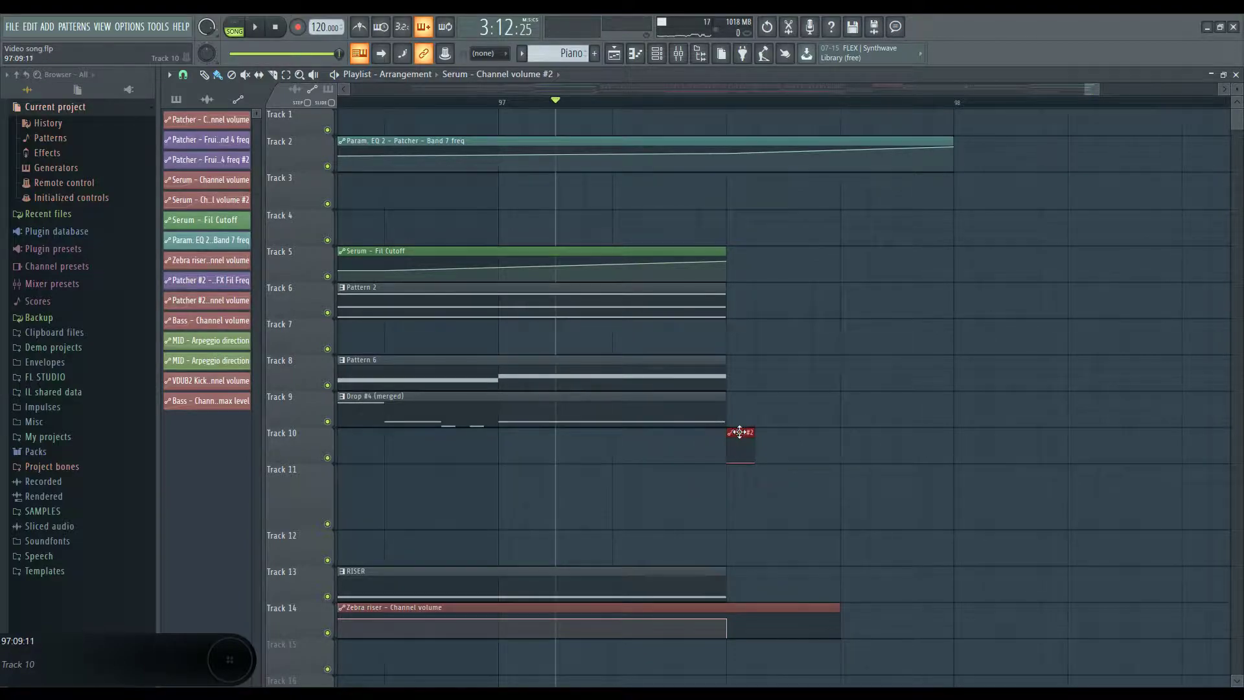
click(739, 433)
key(space)
key(space)
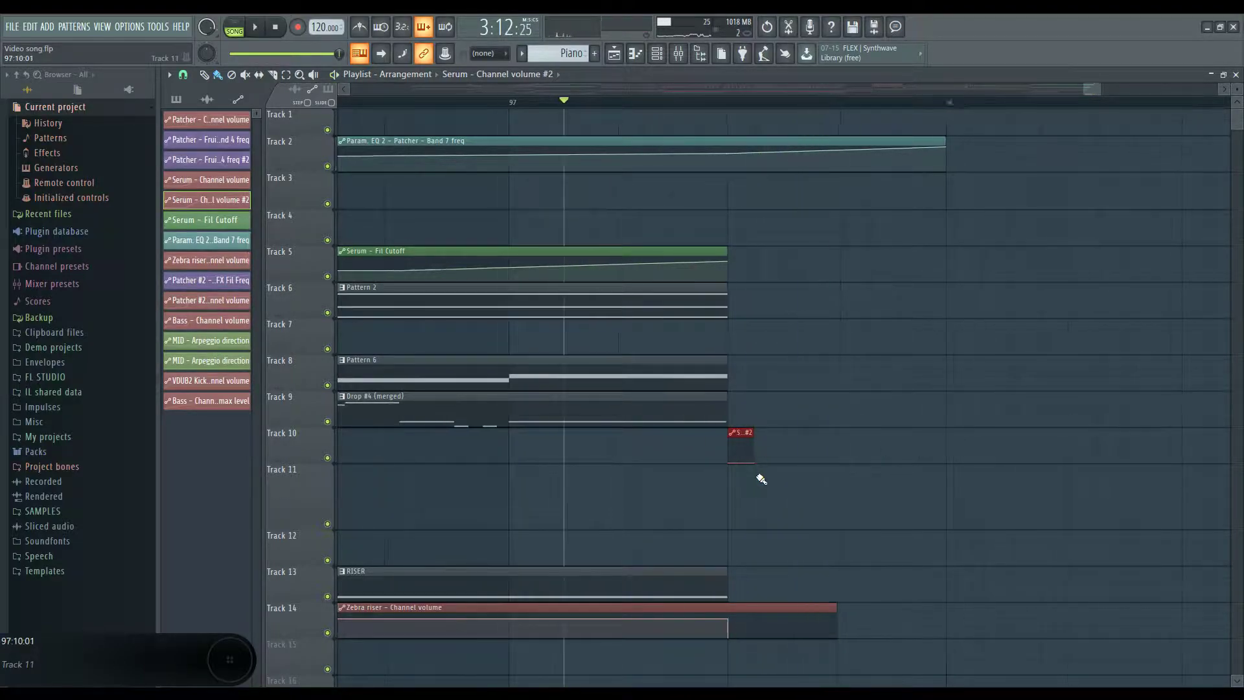
Step: Examine the transition from the first build-up into the drop around bar 33
scroll(751, 499, down, 10)
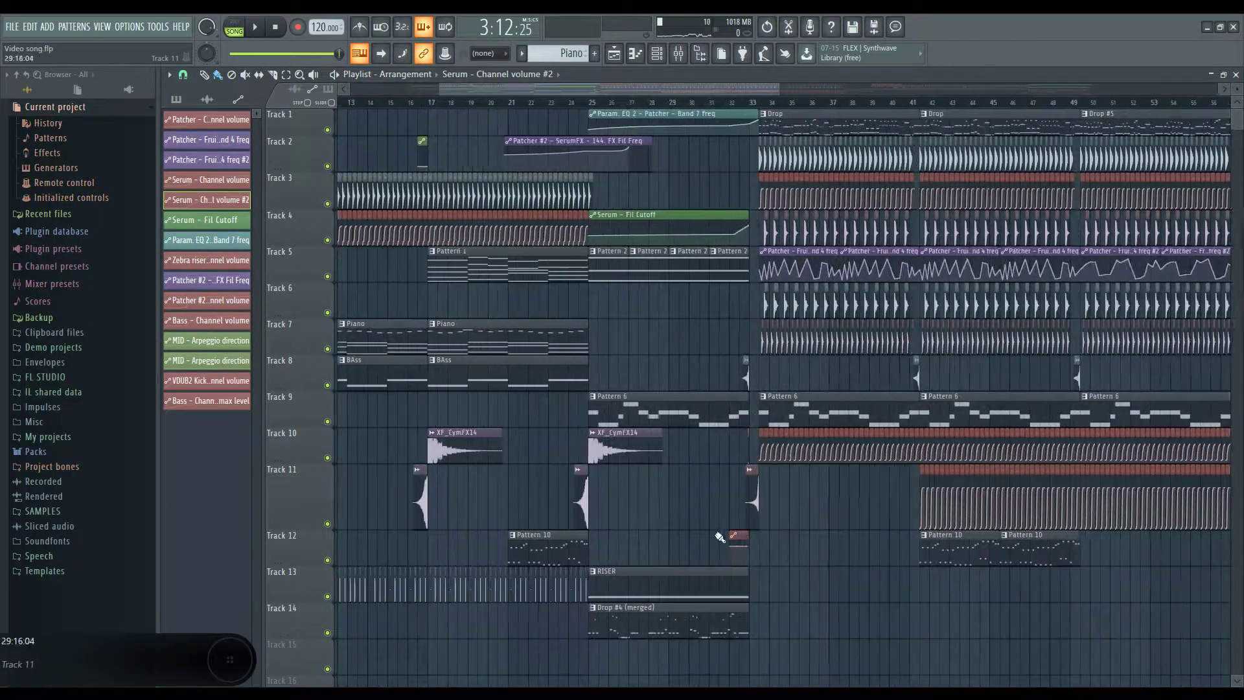
scroll(719, 537, up, 8)
scroll(707, 353, up, 4)
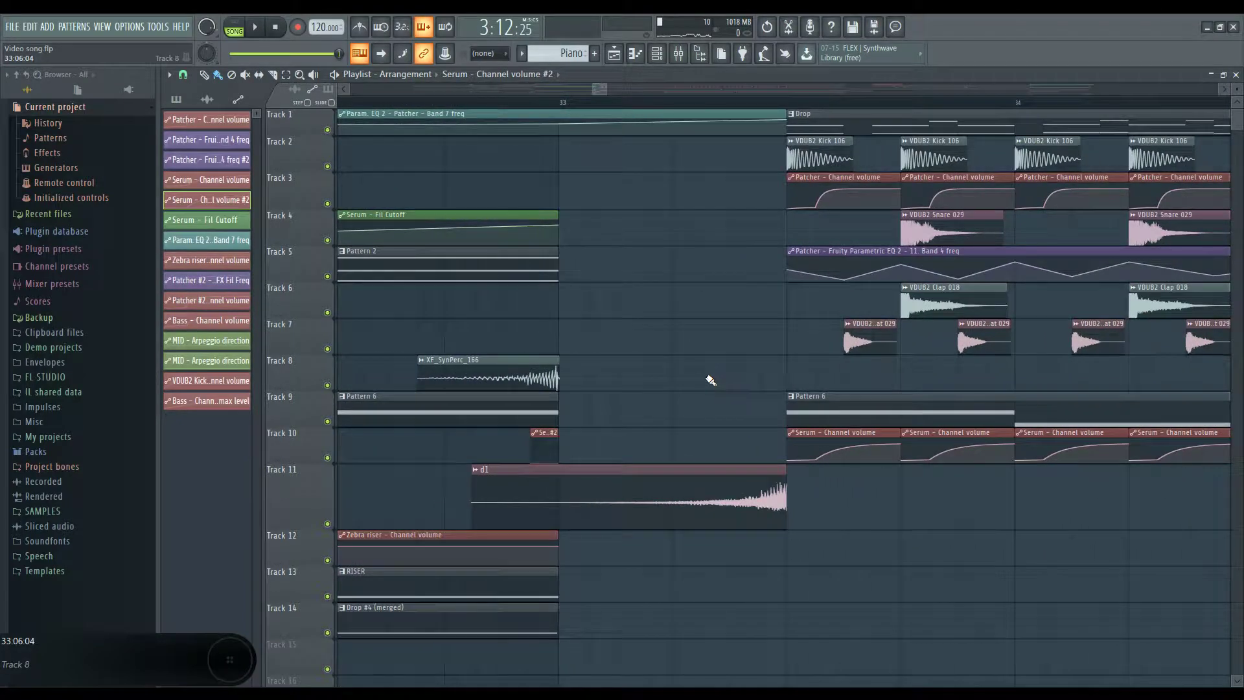
scroll(711, 381, down, 15)
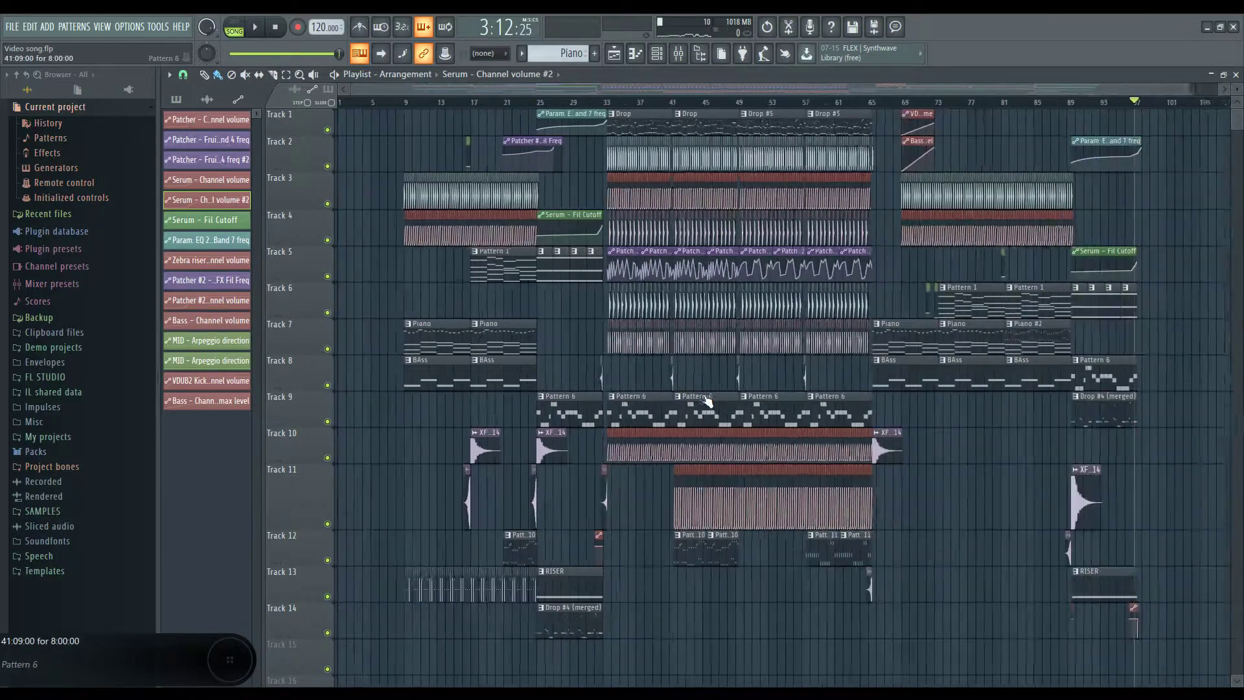
scroll(1186, 363, up, 8)
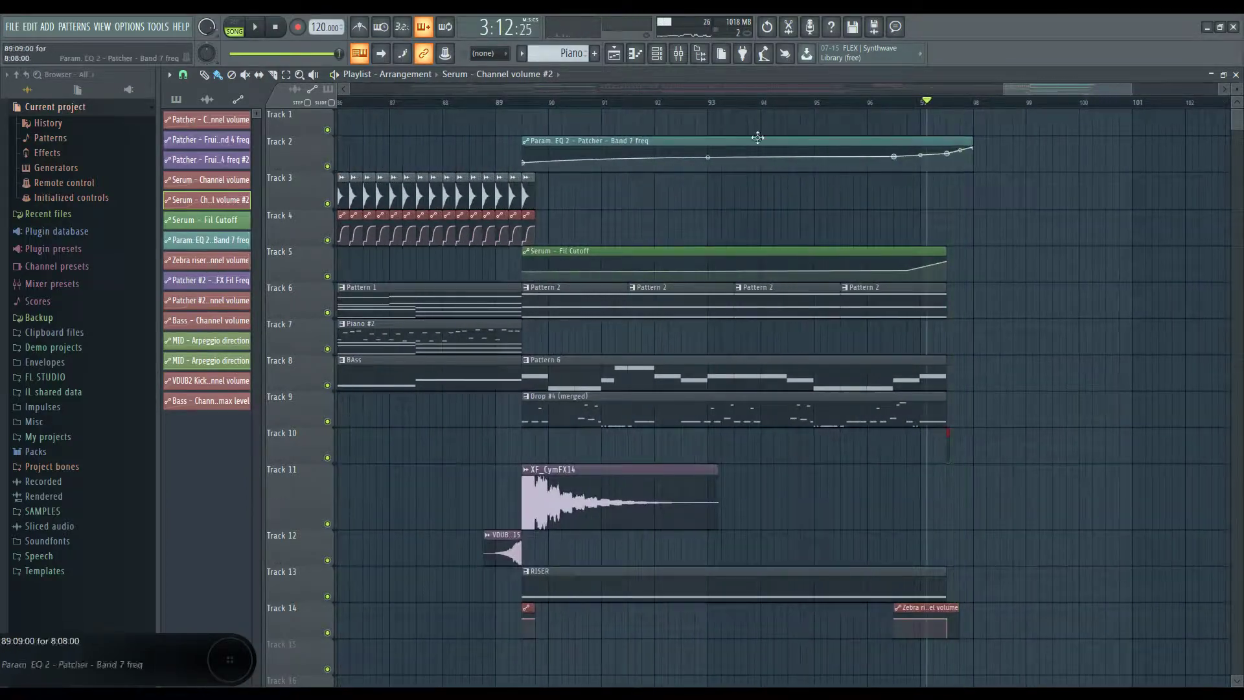
Step: Play the second build-up and check its automation clips at bars 89 and 97
key(space)
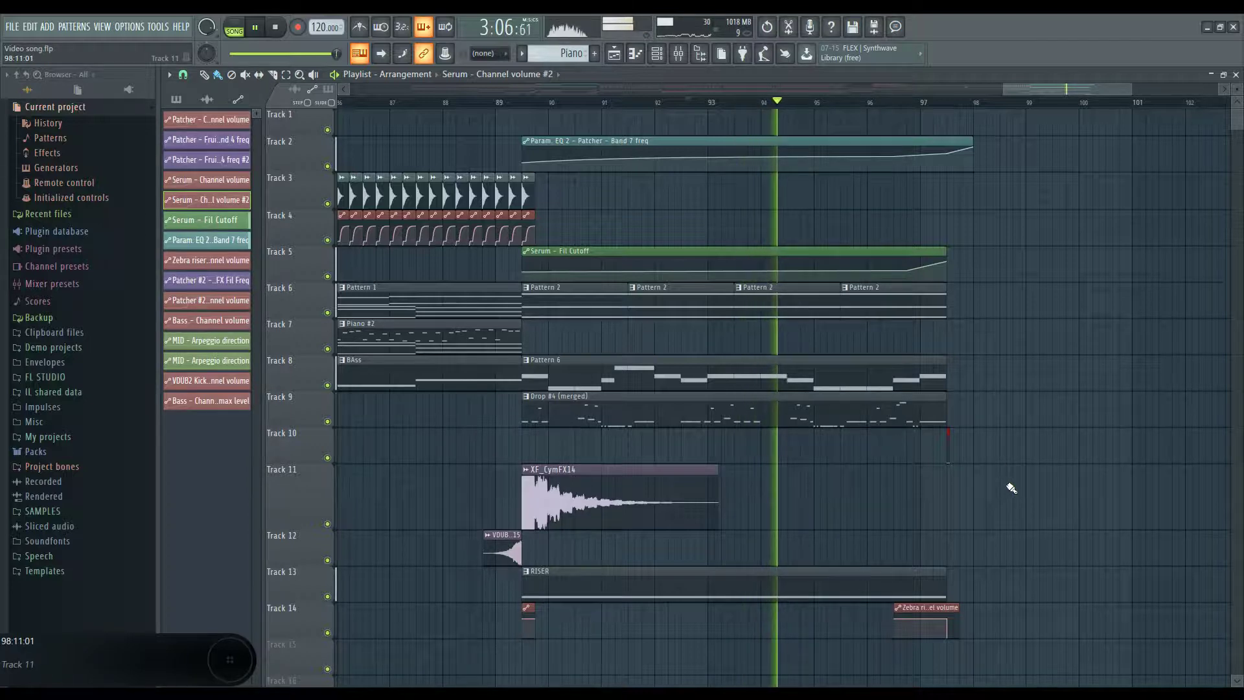
scroll(648, 609, up, 6)
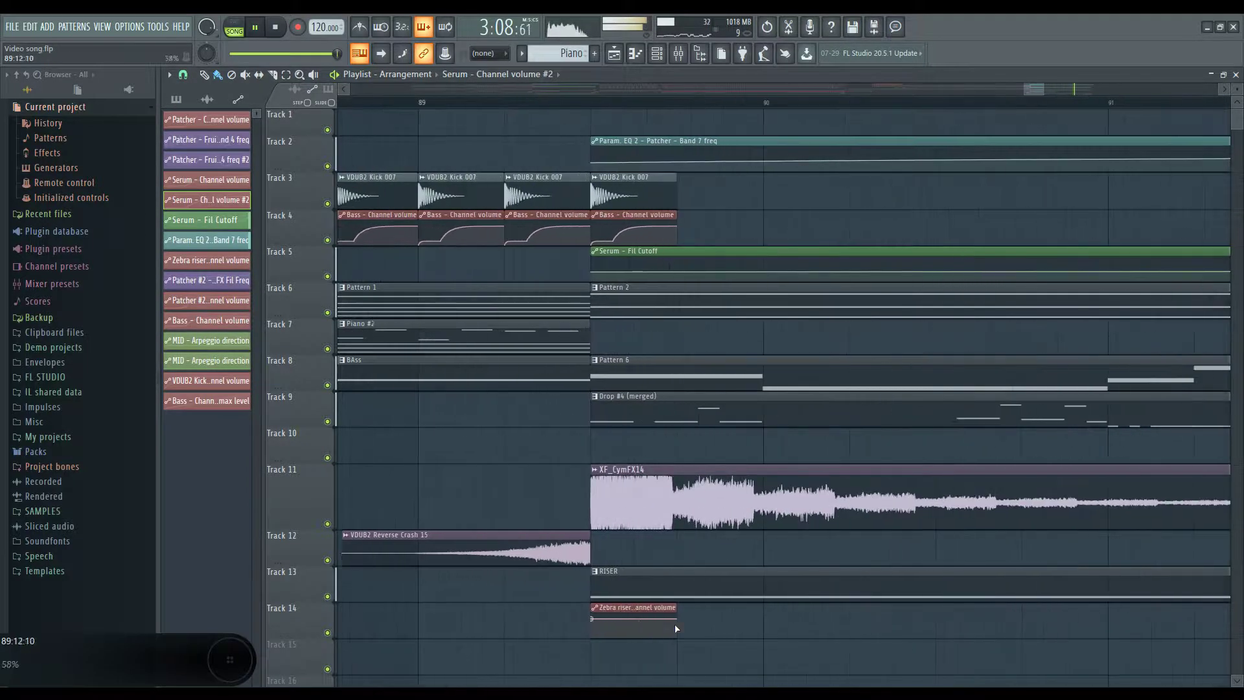
scroll(690, 629, down, 6)
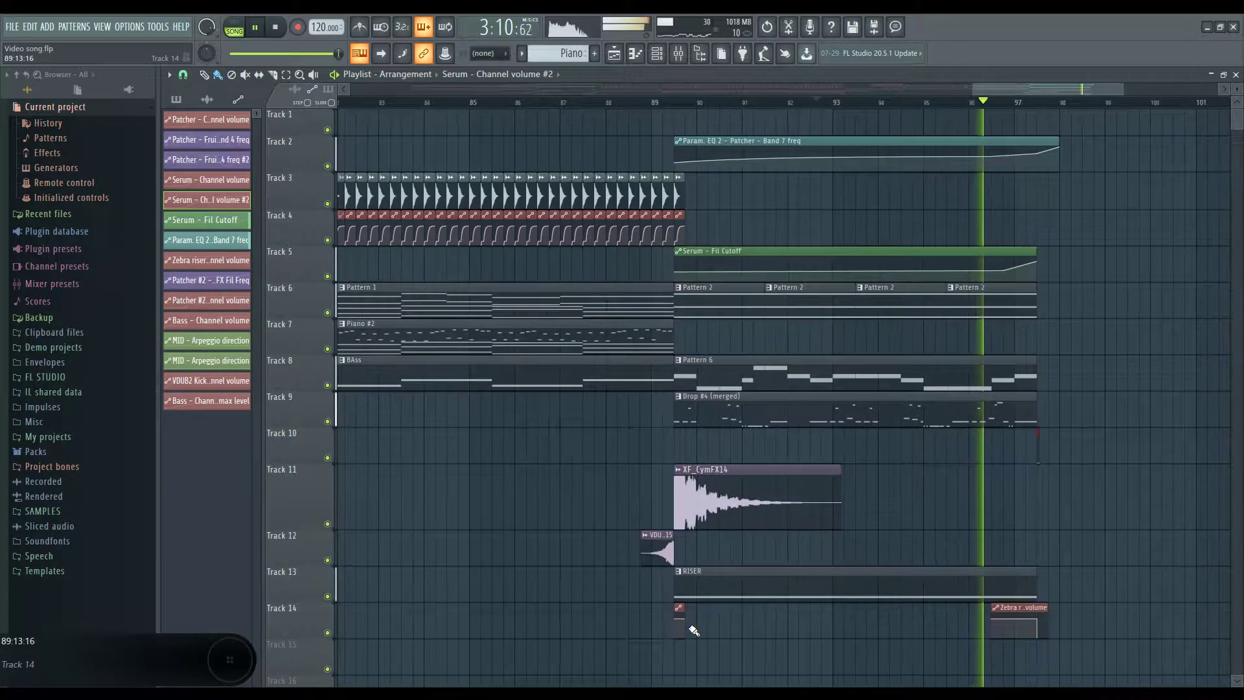
scroll(1051, 529, up, 5)
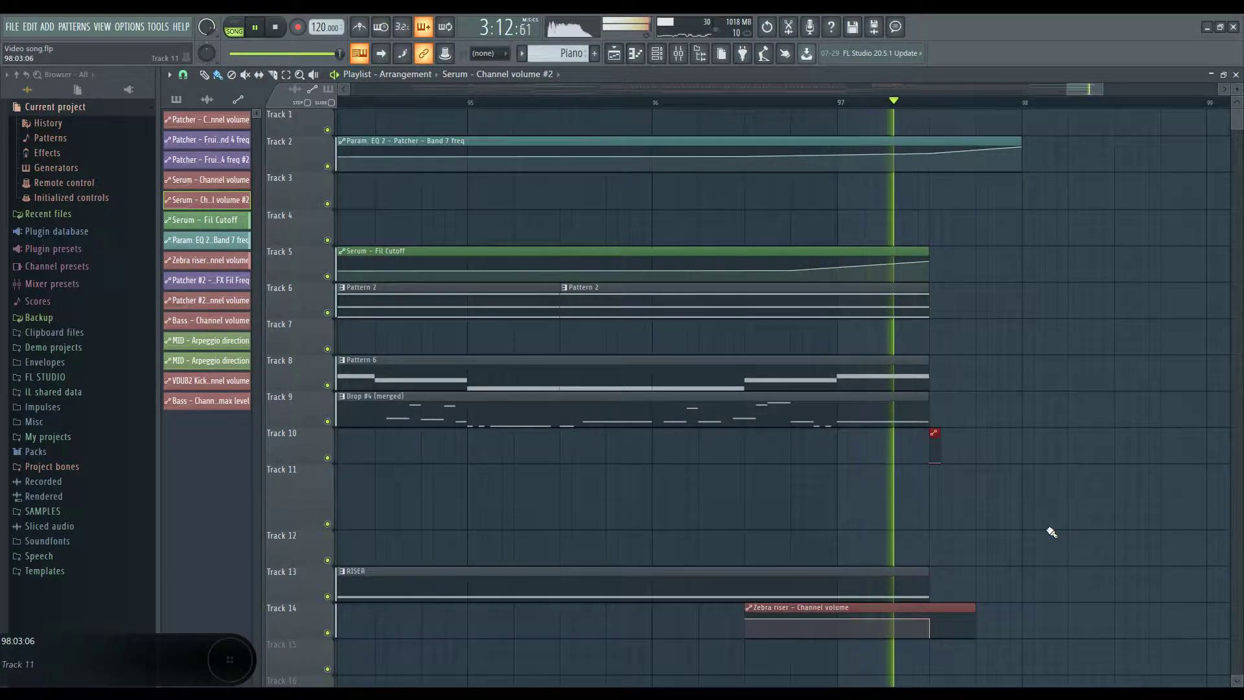
key(space)
scroll(1042, 541, down, 6)
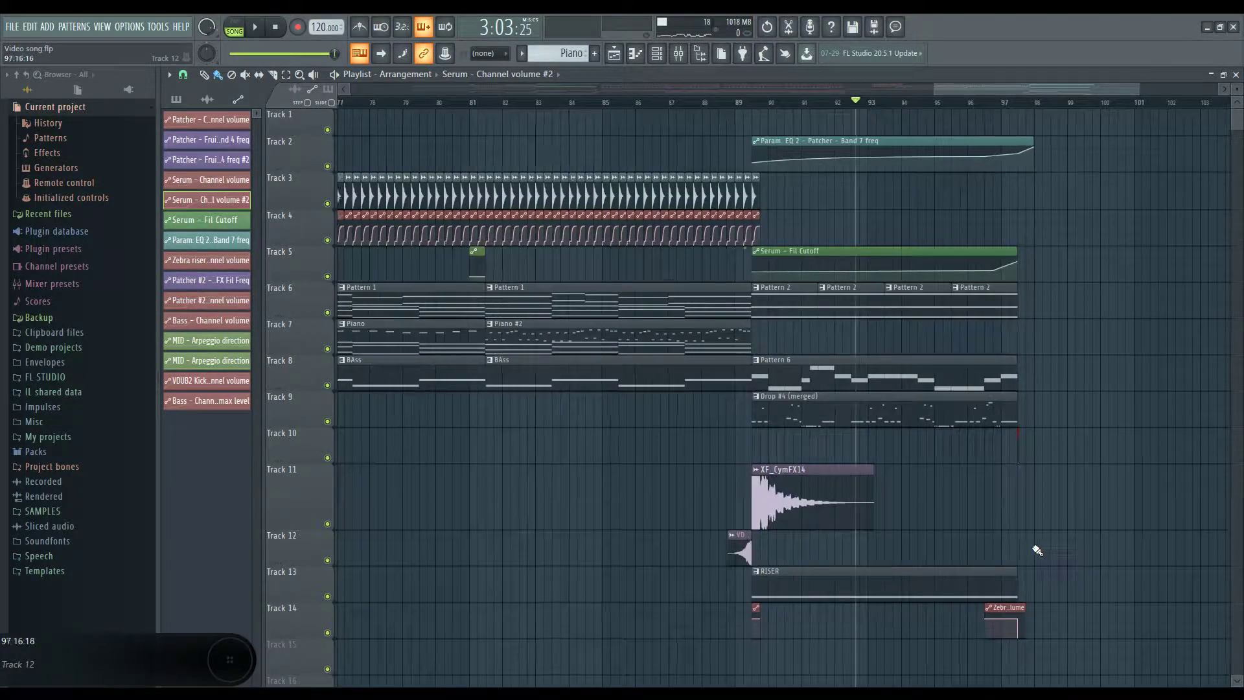
Step: Play the arrangement from about bar 62, near the end of the first drop
click(494, 111)
key(space)
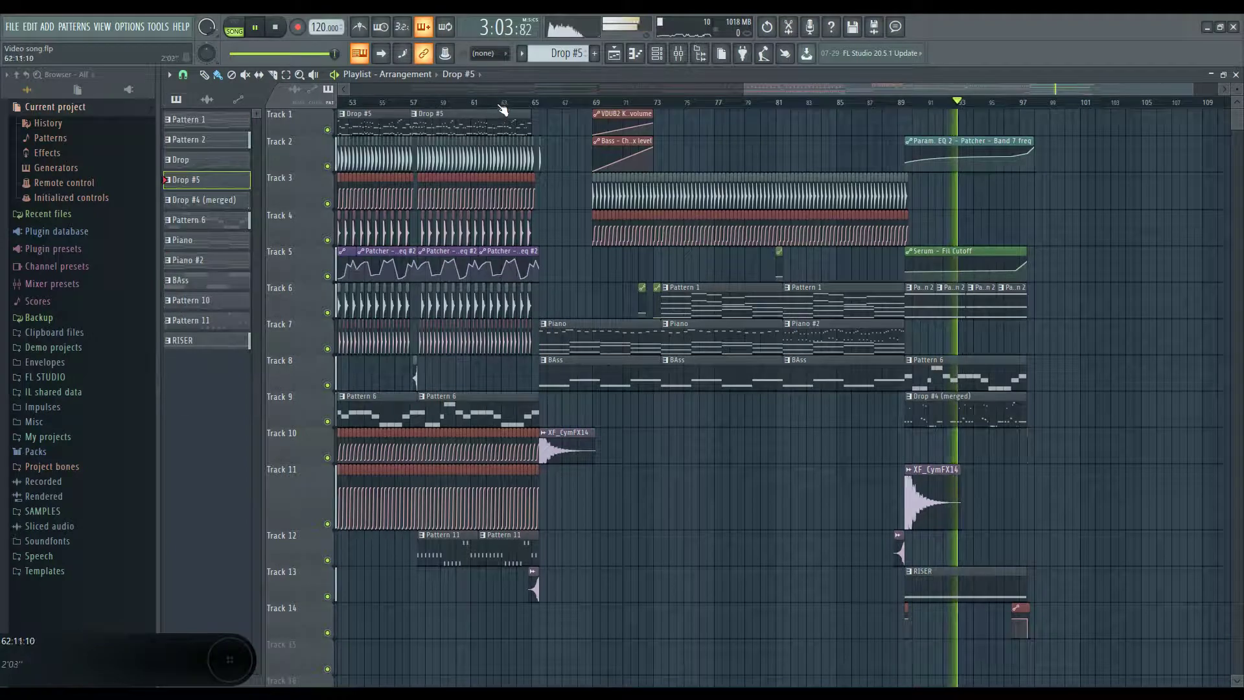
click(487, 103)
scroll(592, 439, down, 5)
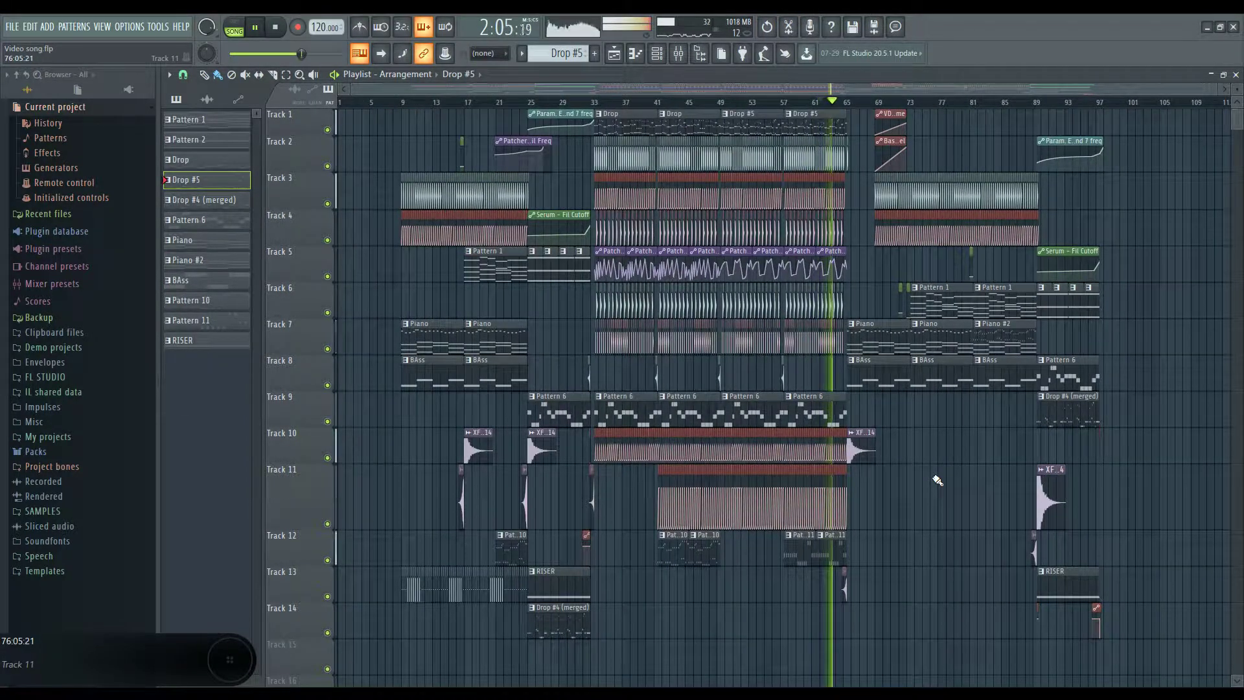
key(space)
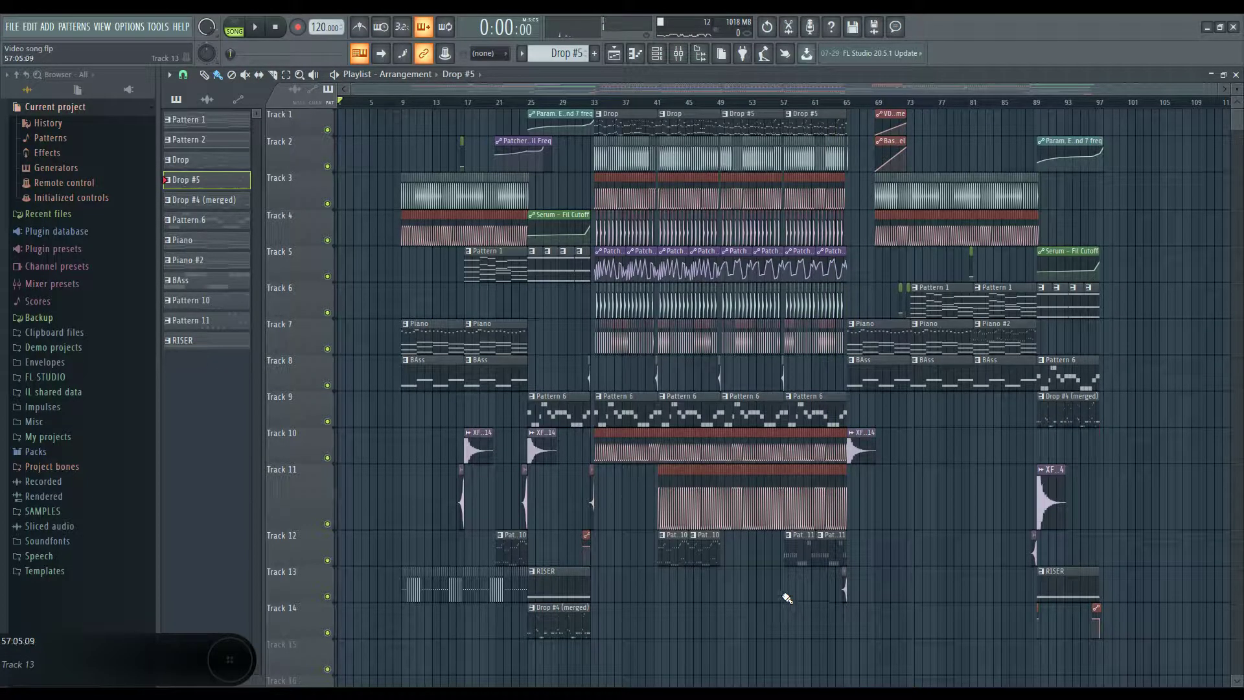
Step: Copy the first drop's clips on tracks 1 to 10, bars 33 to 41, to the end of the second build-up after bar 97
scroll(621, 555, up, 6)
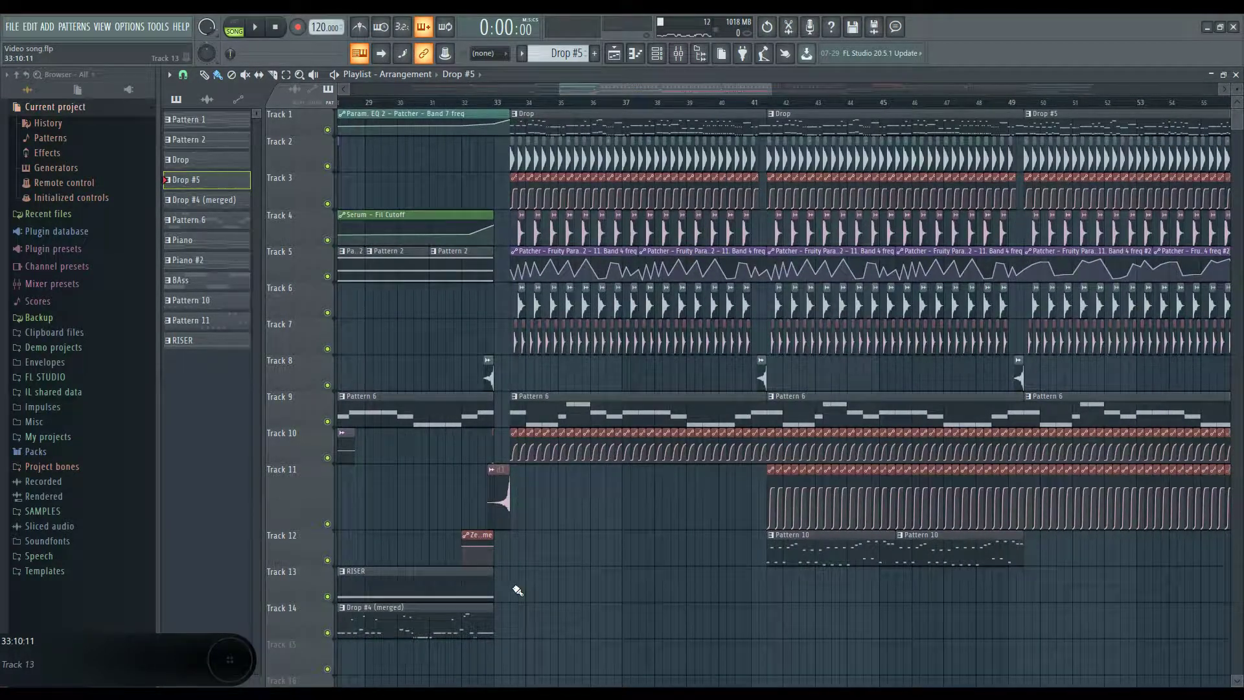
drag(529, 455, 766, 124)
scroll(710, 417, down, 6)
drag(638, 411, 1140, 421)
scroll(1141, 422, up, 8)
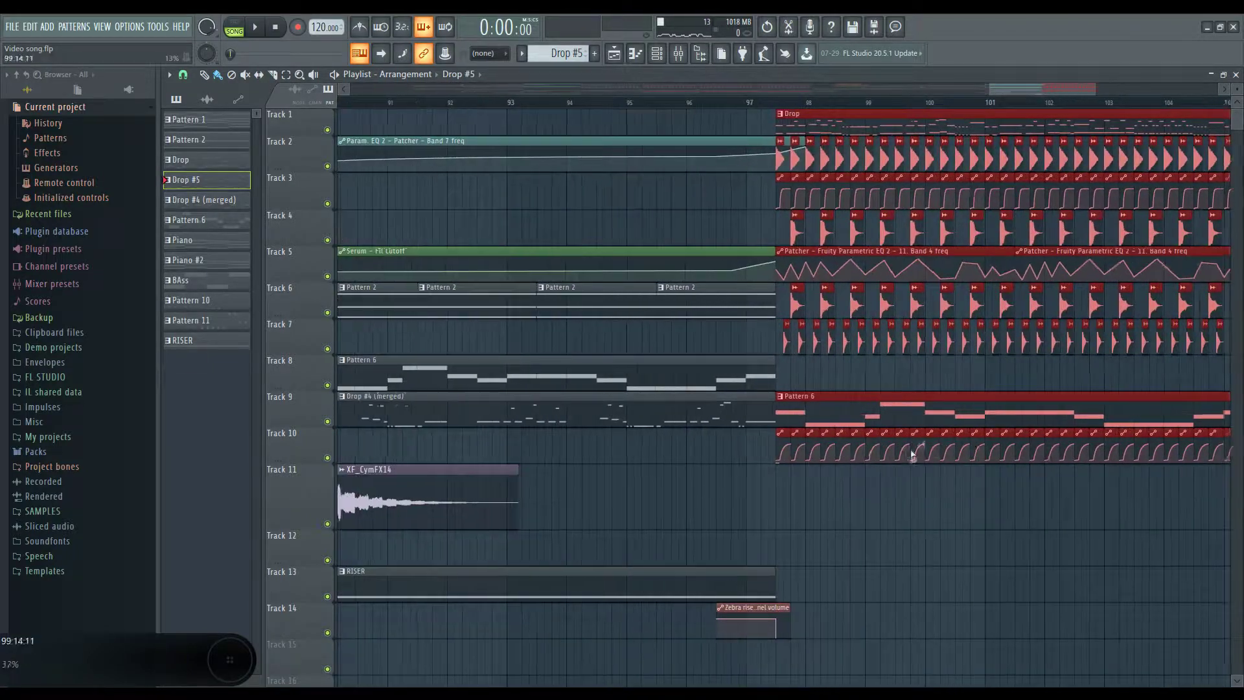
Step: Move the Serum - Channel volume #2 clip to track 11 and align the copied drop clips with the second build-up's end at 97:09
drag(869, 412, 861, 412)
drag(744, 433, 751, 461)
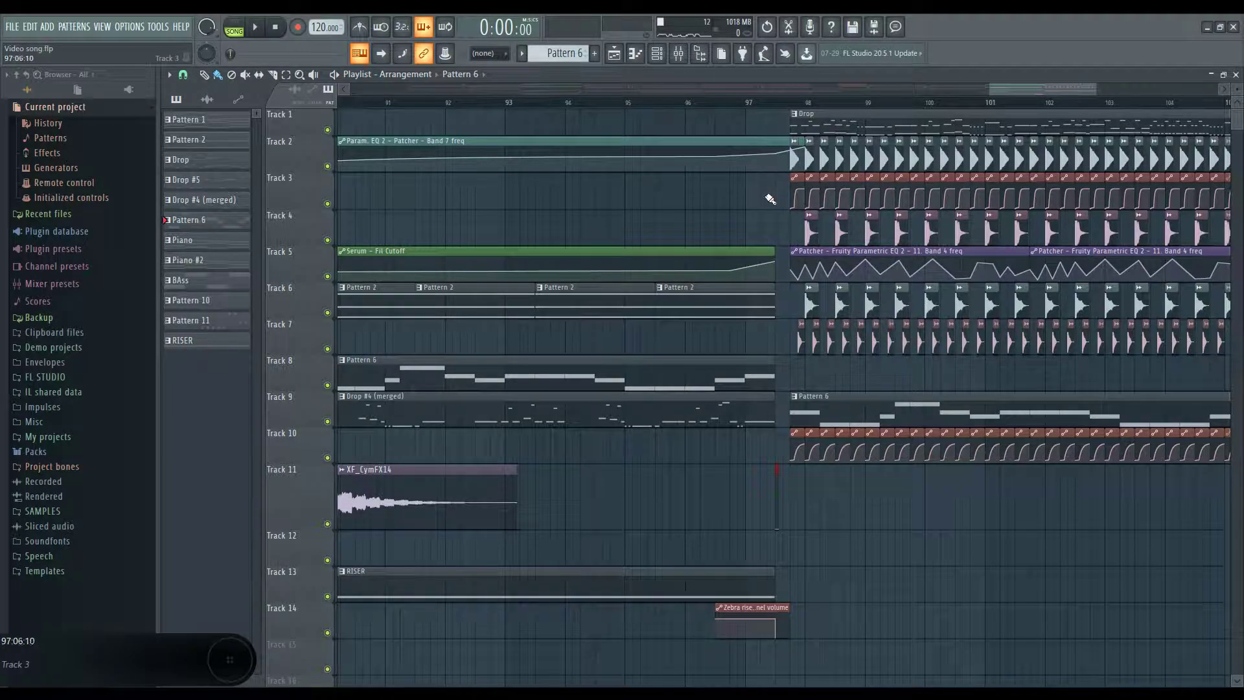
click(771, 138)
scroll(771, 138, down, 5)
drag(1040, 126, 818, 460)
scroll(819, 460, up, 8)
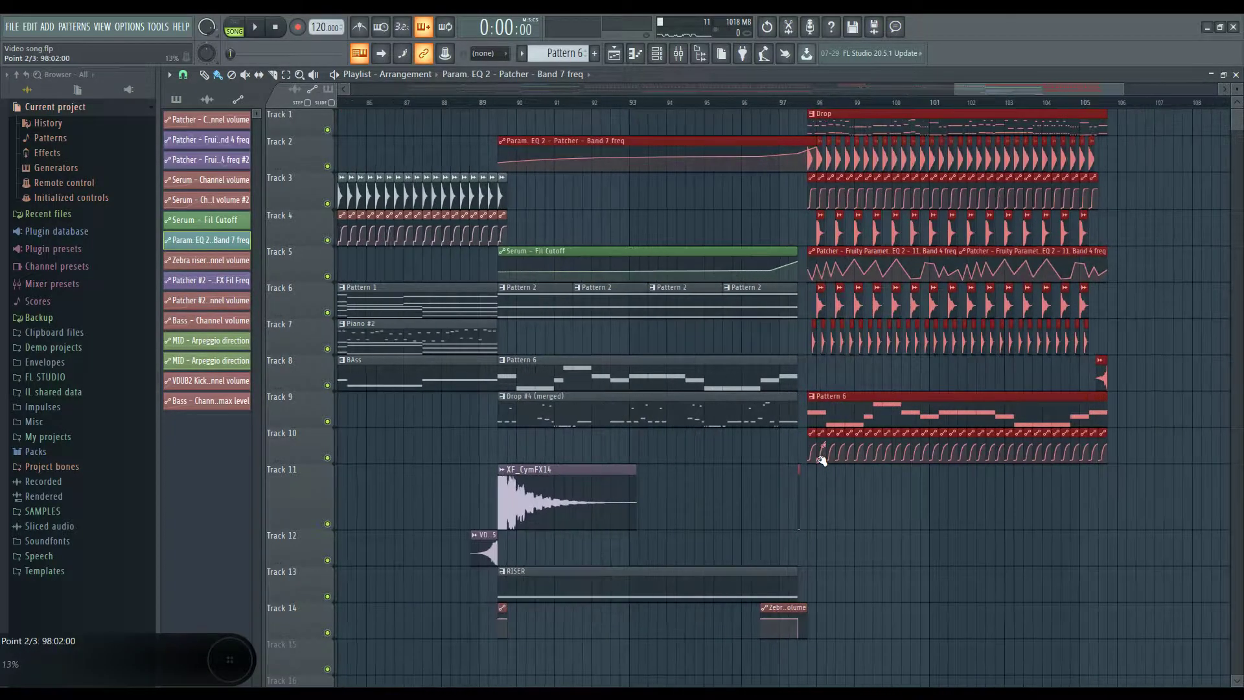
drag(833, 412, 812, 424)
Step: Move the Param. EQ 2 - Patcher - Band 7 freq clip on track 2 to end at the copied drop's start, and play the transition
click(659, 177)
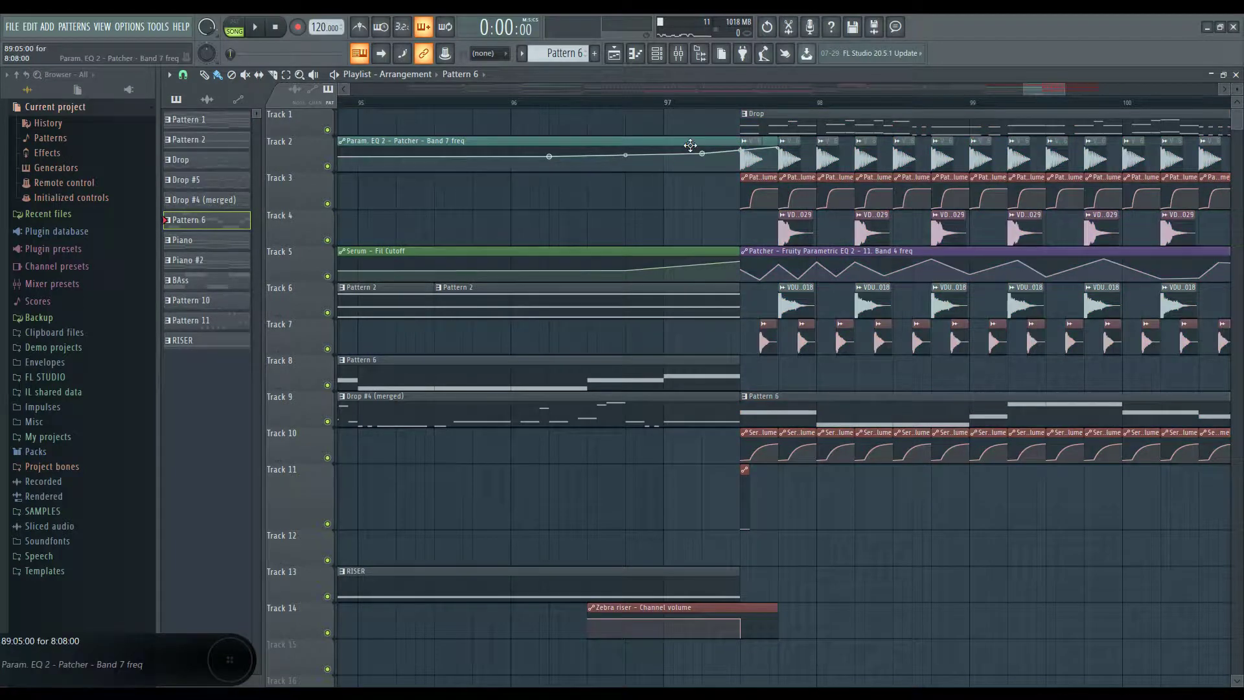
click(647, 143)
click(603, 103)
key(space)
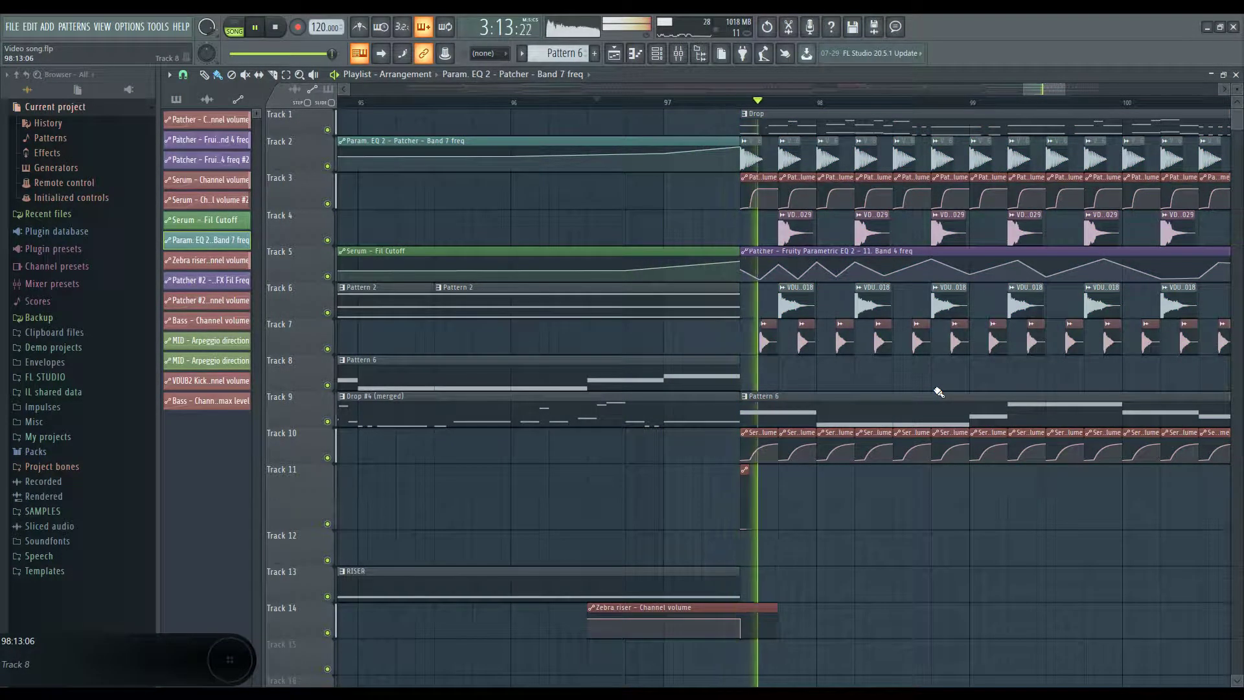
Step: Select all copied drop clips on tracks 1 to 10 and move them to start at 97:13
scroll(803, 491, down, 5)
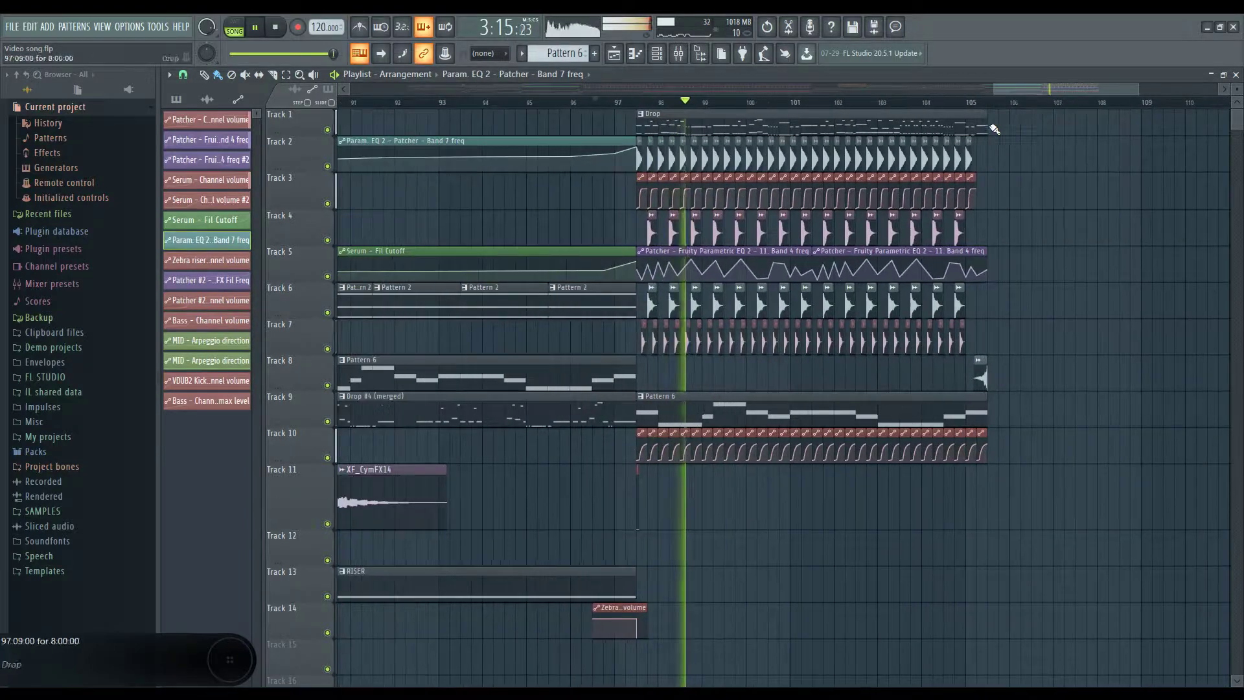
drag(1026, 111, 647, 467)
key(space)
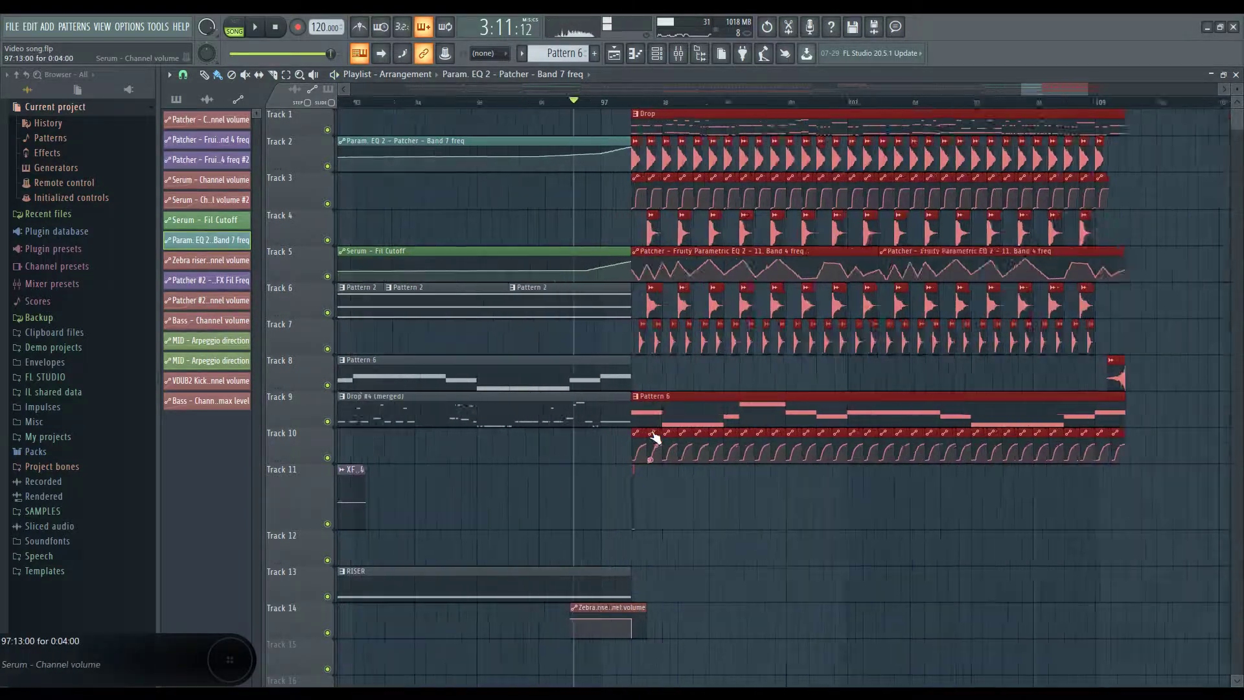
scroll(733, 412, up, 5)
click(733, 412)
scroll(636, 516, down, 10)
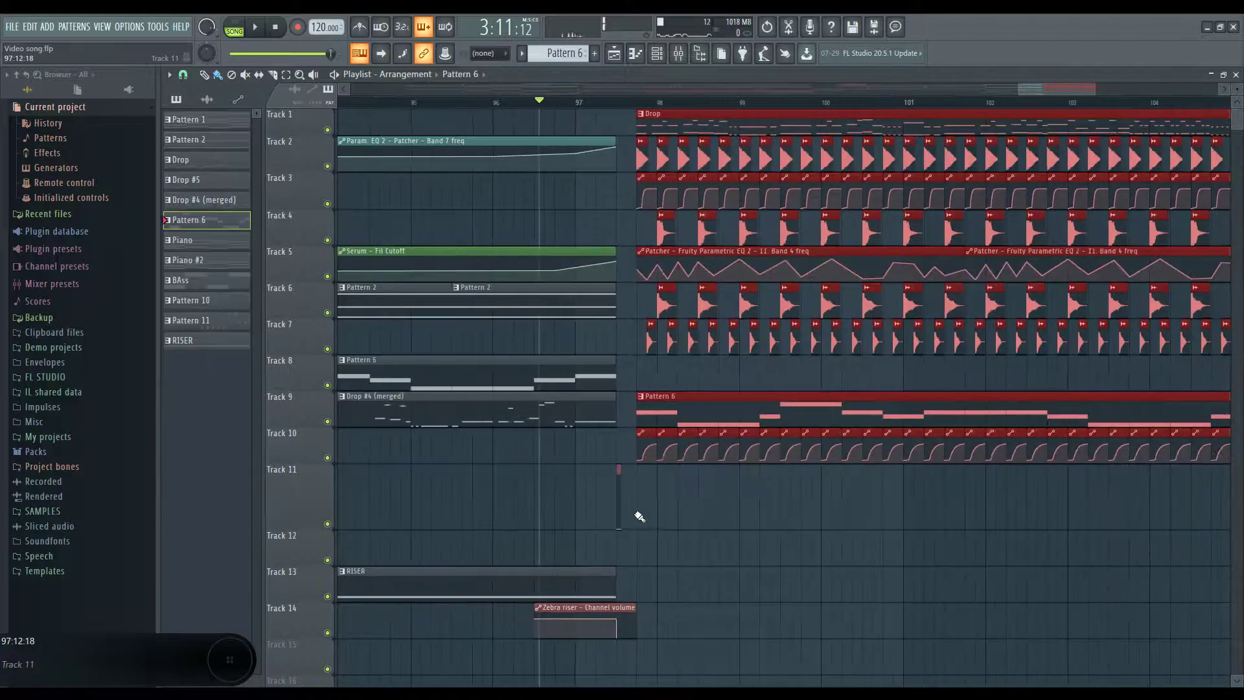
Step: Place the d1 sample from the first drop's transition on track 12, ending at the copied drop's start, and play the transition
scroll(658, 498, up, 10)
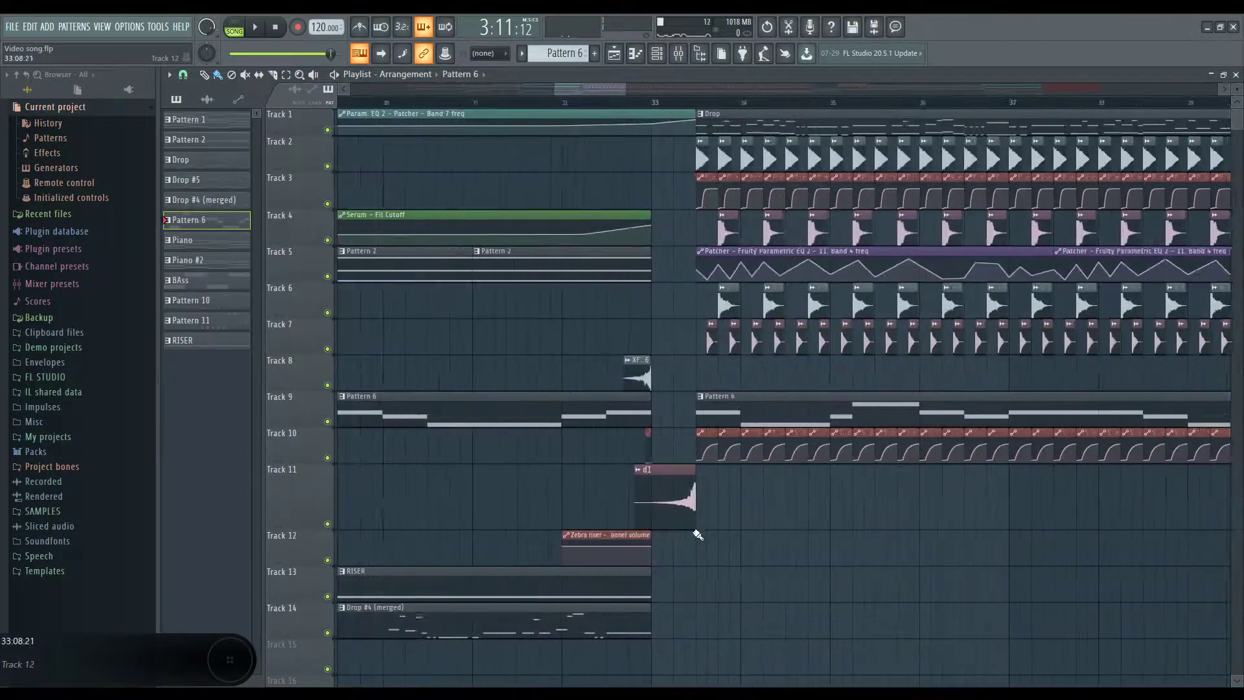
click(676, 506)
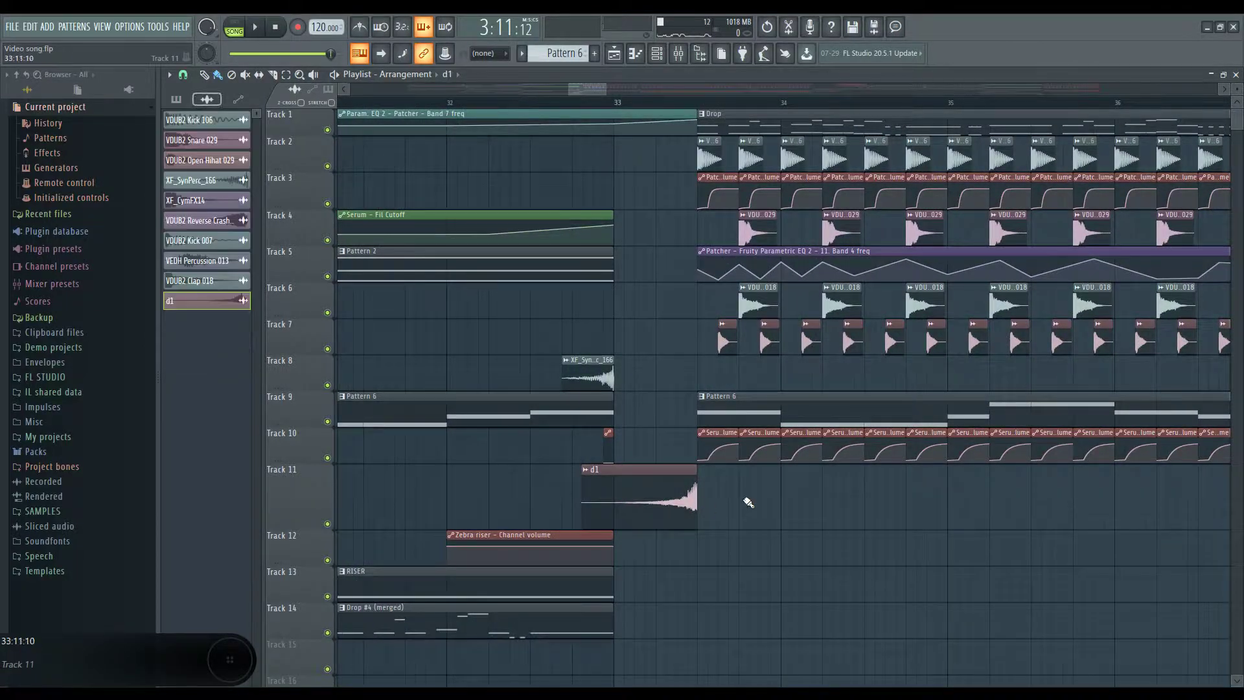
scroll(676, 506, down, 10)
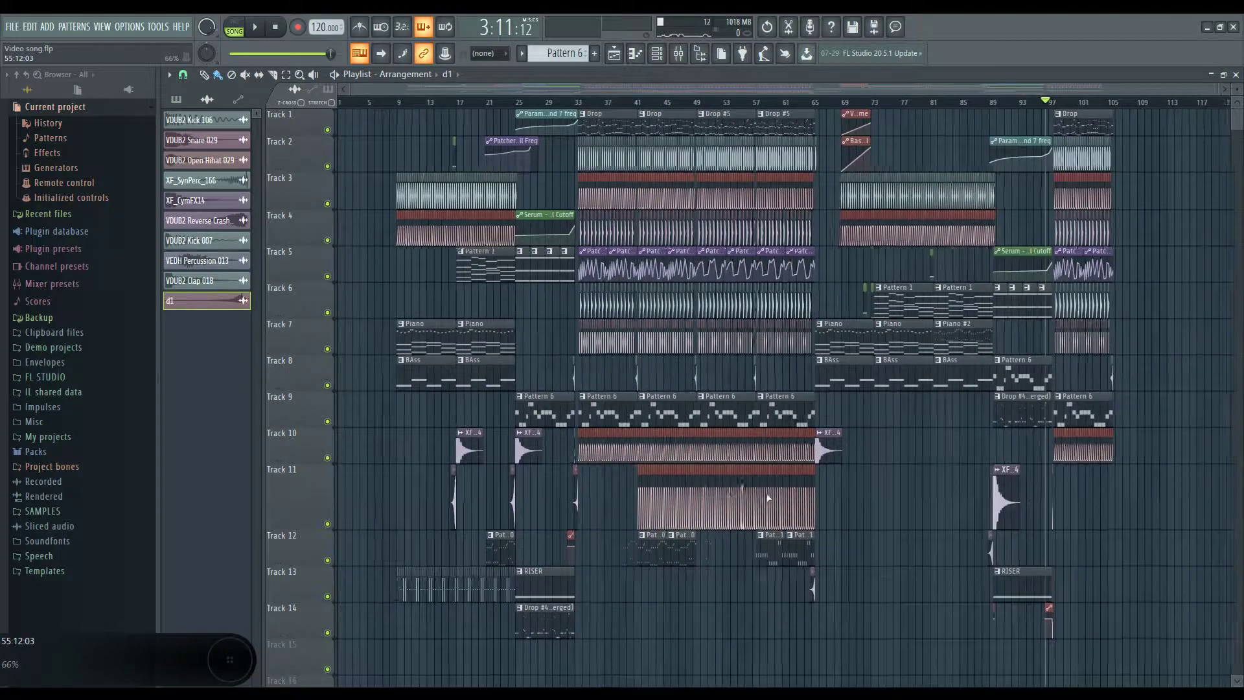
click(1074, 511)
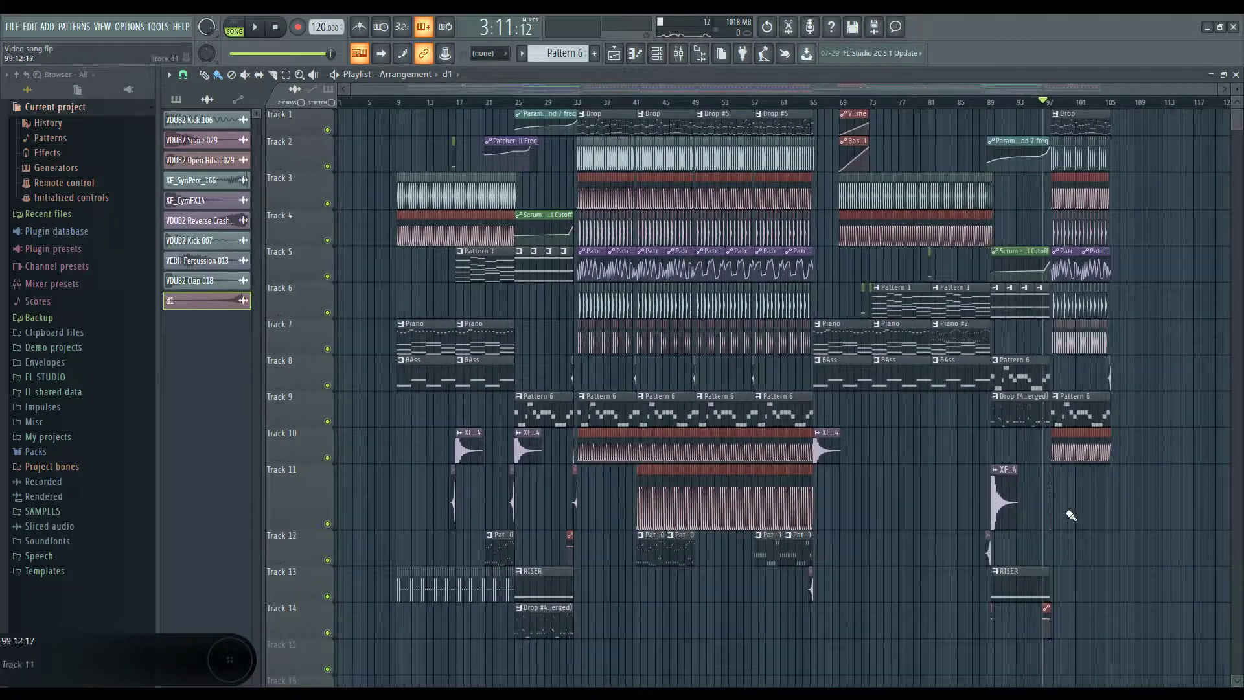
scroll(1077, 507, up, 10)
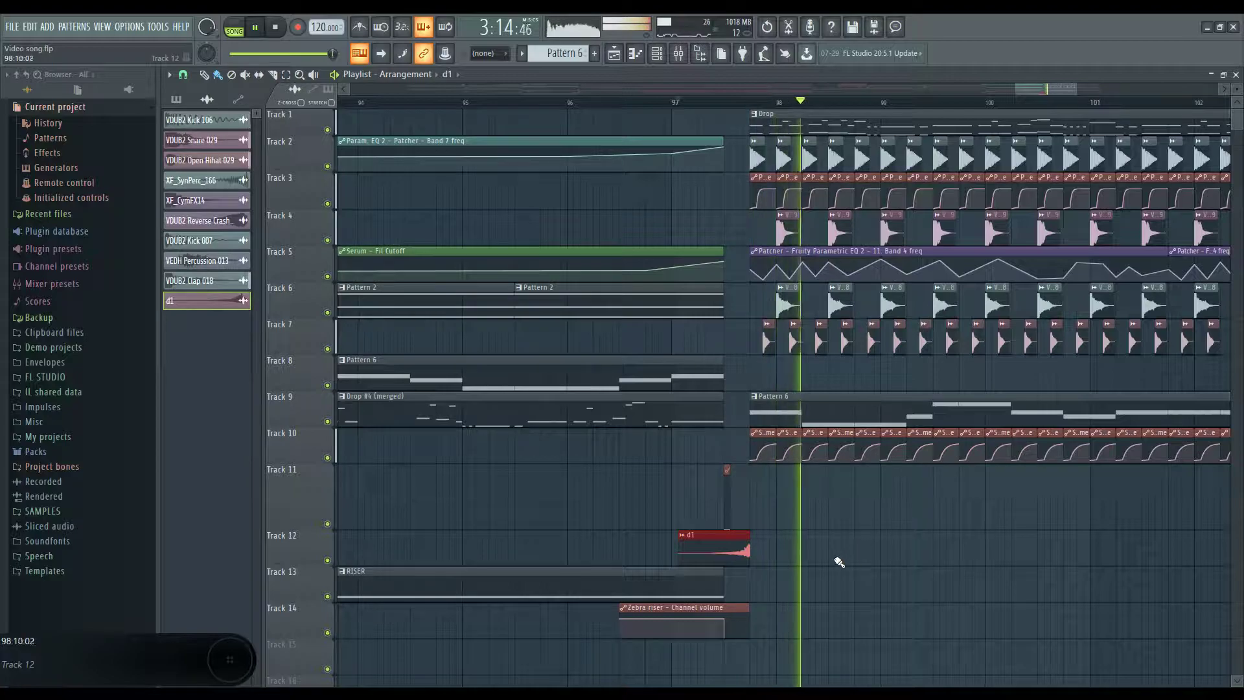
scroll(831, 563, down, 10)
key(space)
Step: Move the d1 clip to end at 98:01, shift the copied drop clips to start there, and play the transition
scroll(582, 517, up, 10)
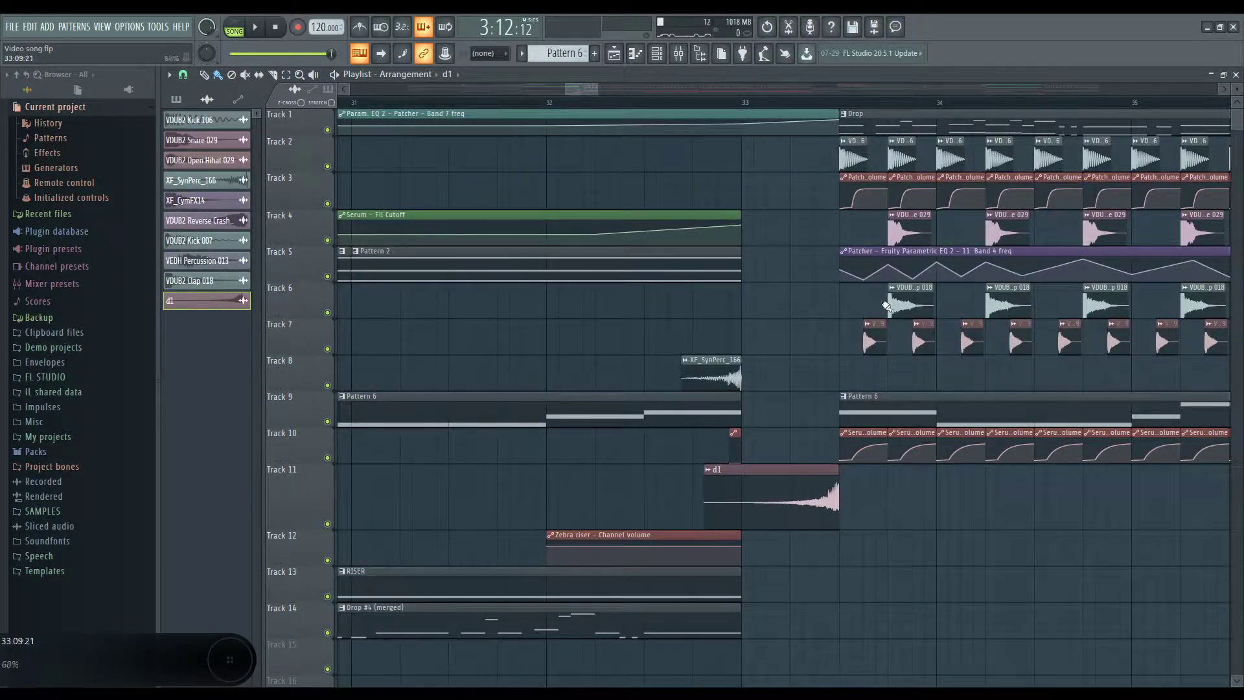
scroll(819, 625, down, 8)
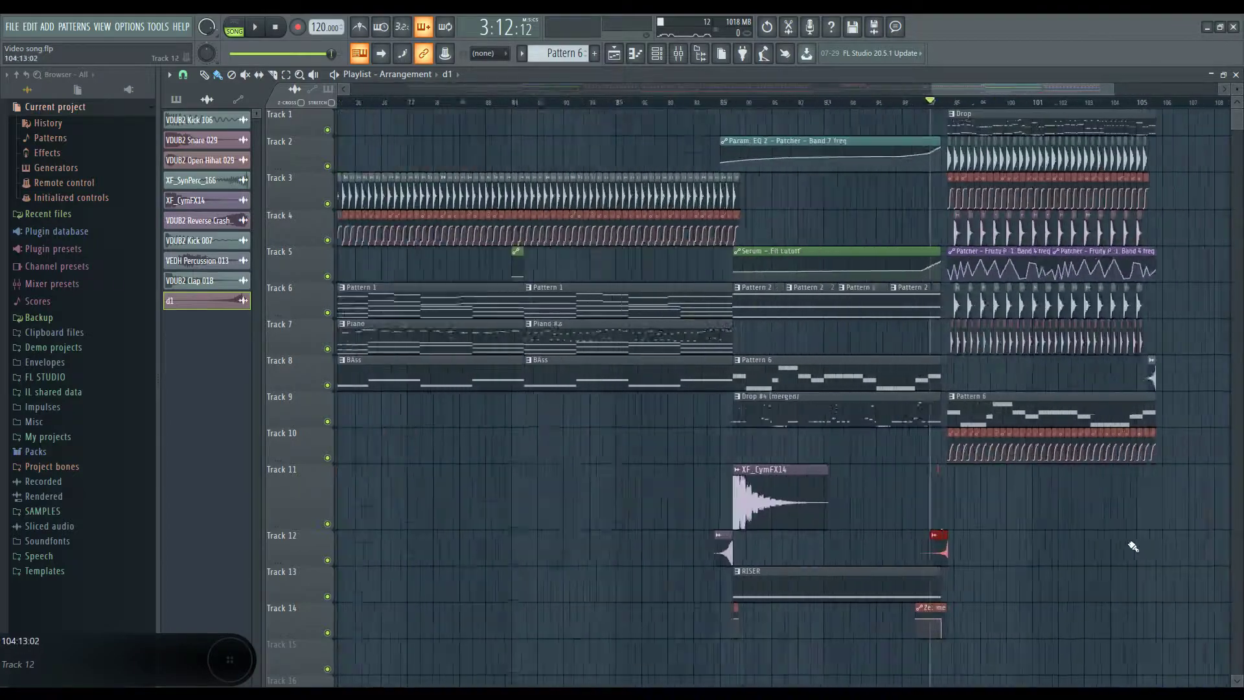
scroll(905, 569, up, 8)
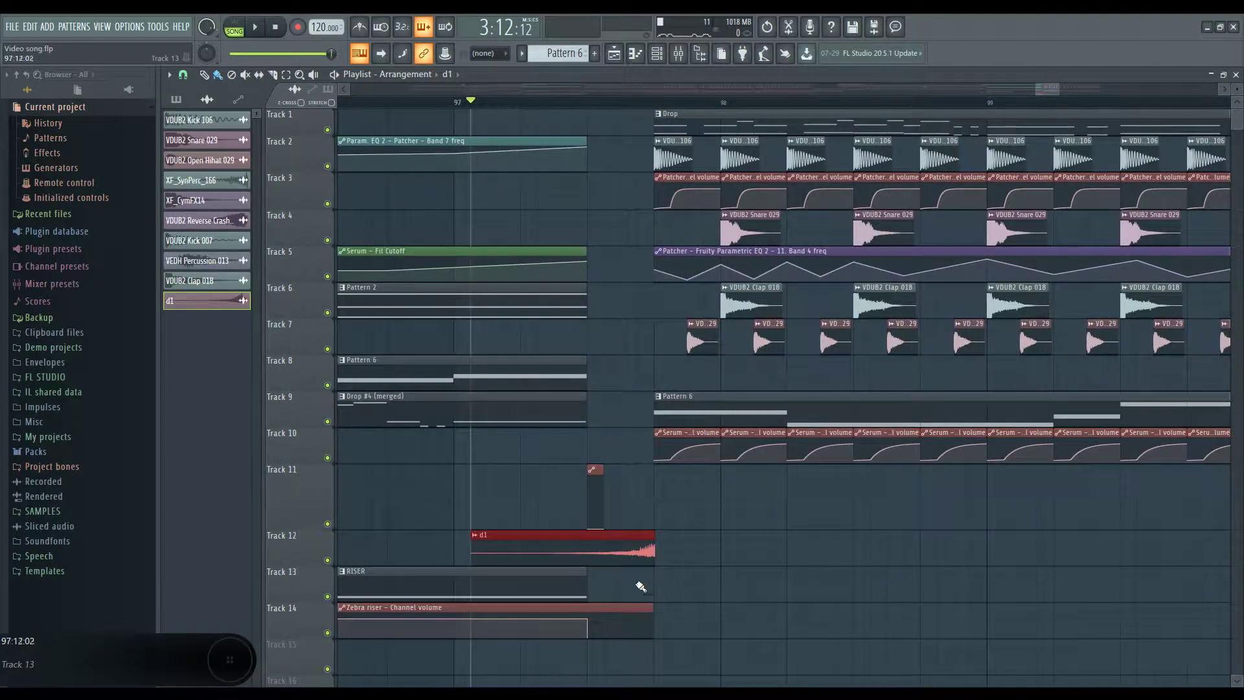
scroll(703, 559, down, 5)
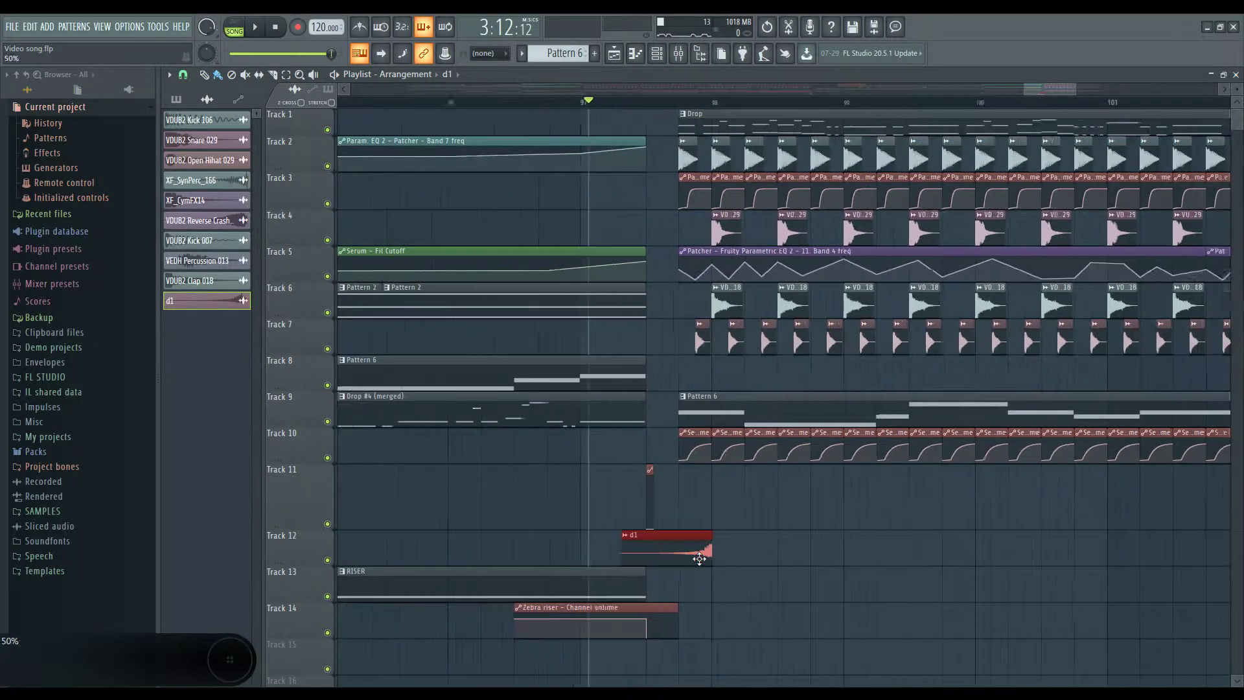
drag(1176, 136, 700, 456)
scroll(699, 456, up, 5)
key(space)
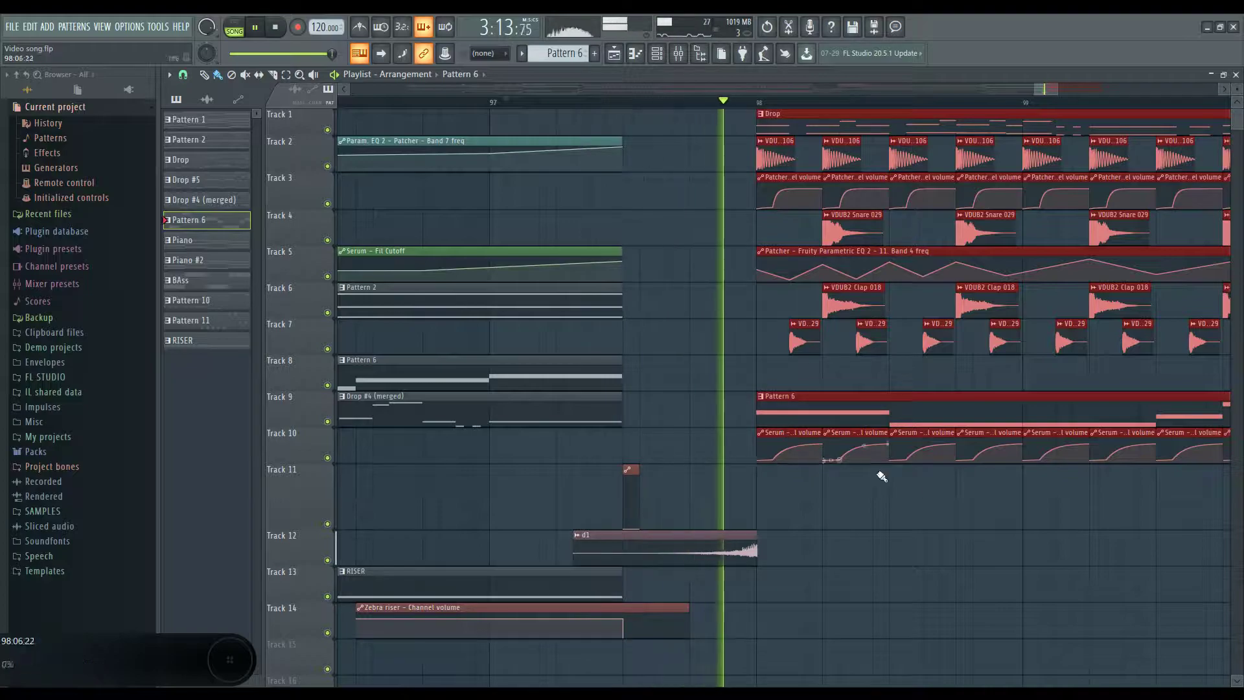
Step: Play the first build-up's transition into the first drop from about bar 31 for comparison
scroll(819, 556, down, 8)
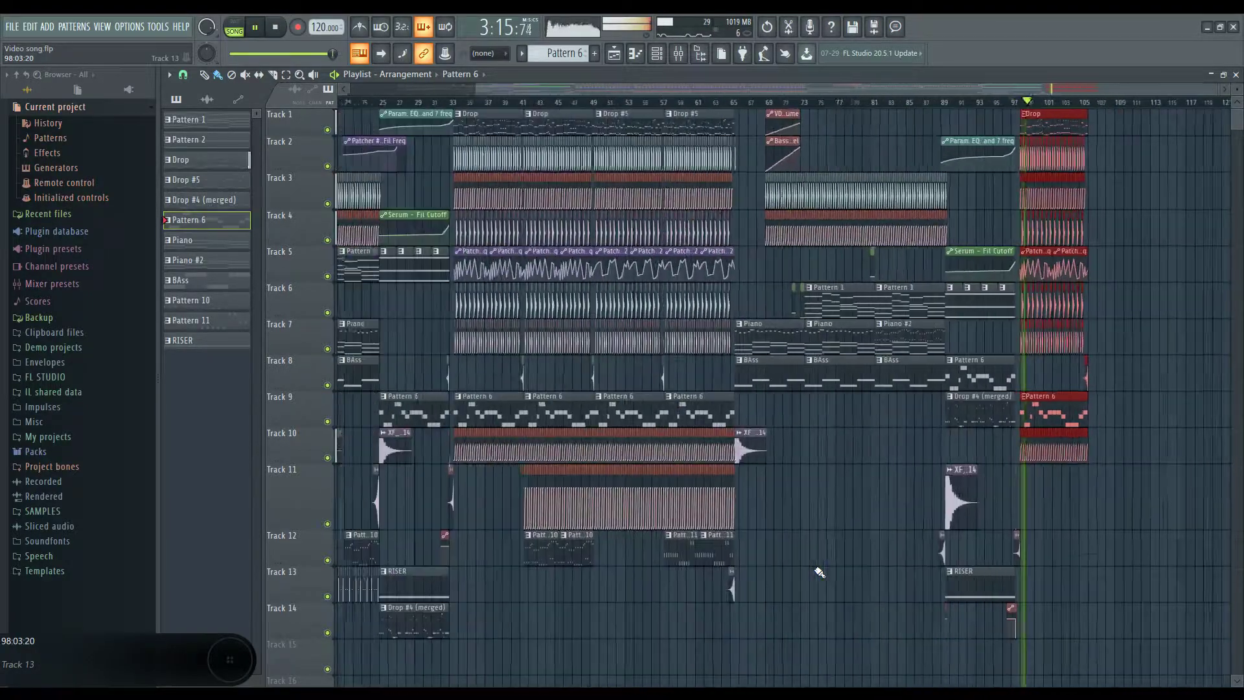
click(562, 102)
scroll(651, 561, up, 6)
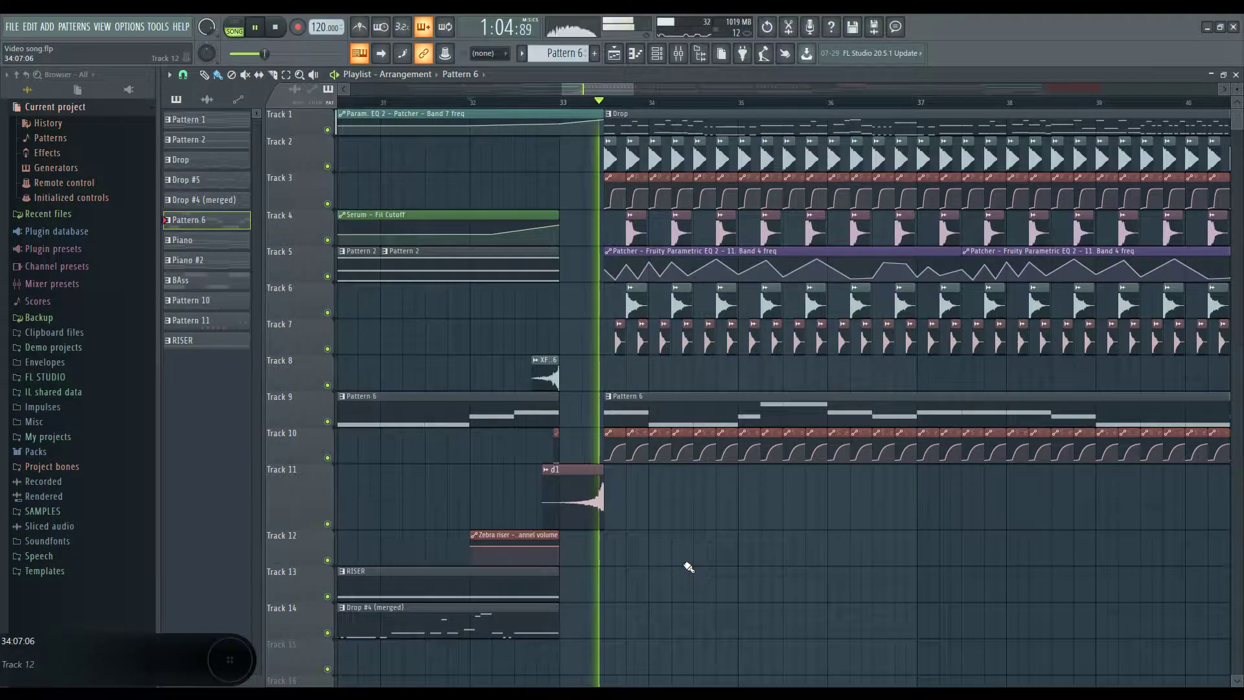
scroll(689, 567, down, 2)
scroll(689, 567, down, 5)
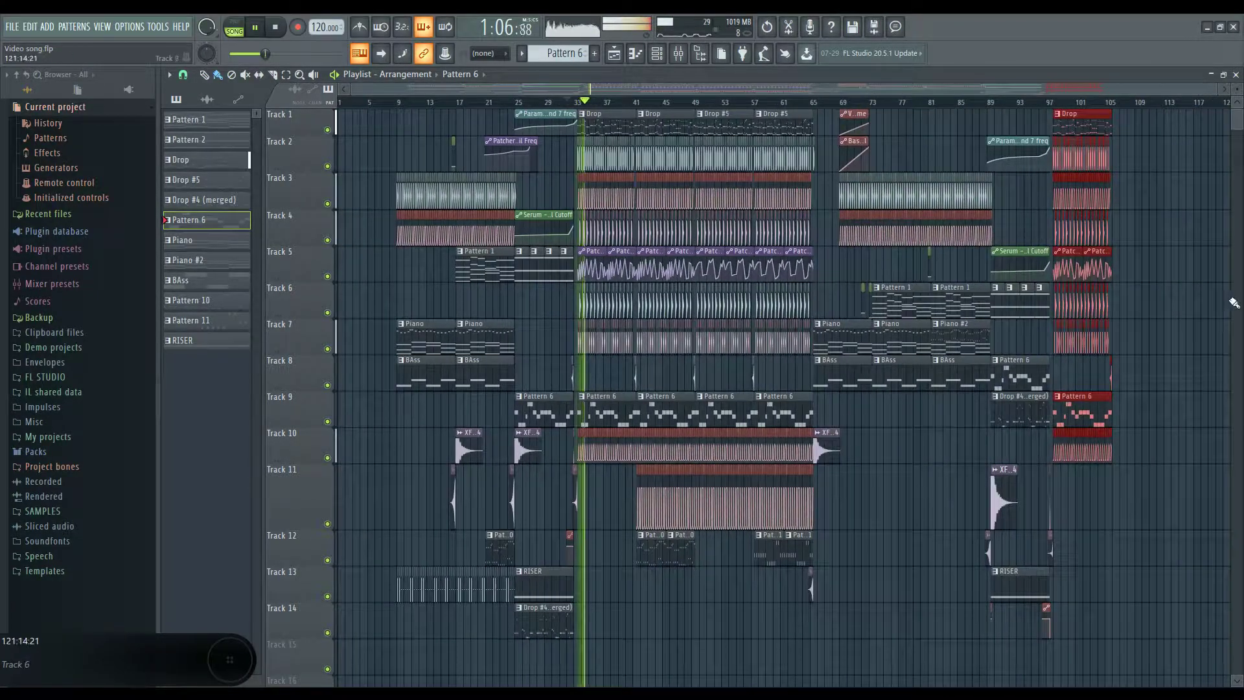
Step: Play the second build-up's end and the copied drop from about bar 96, and review the drop's clips
click(1037, 102)
scroll(1138, 522, up, 8)
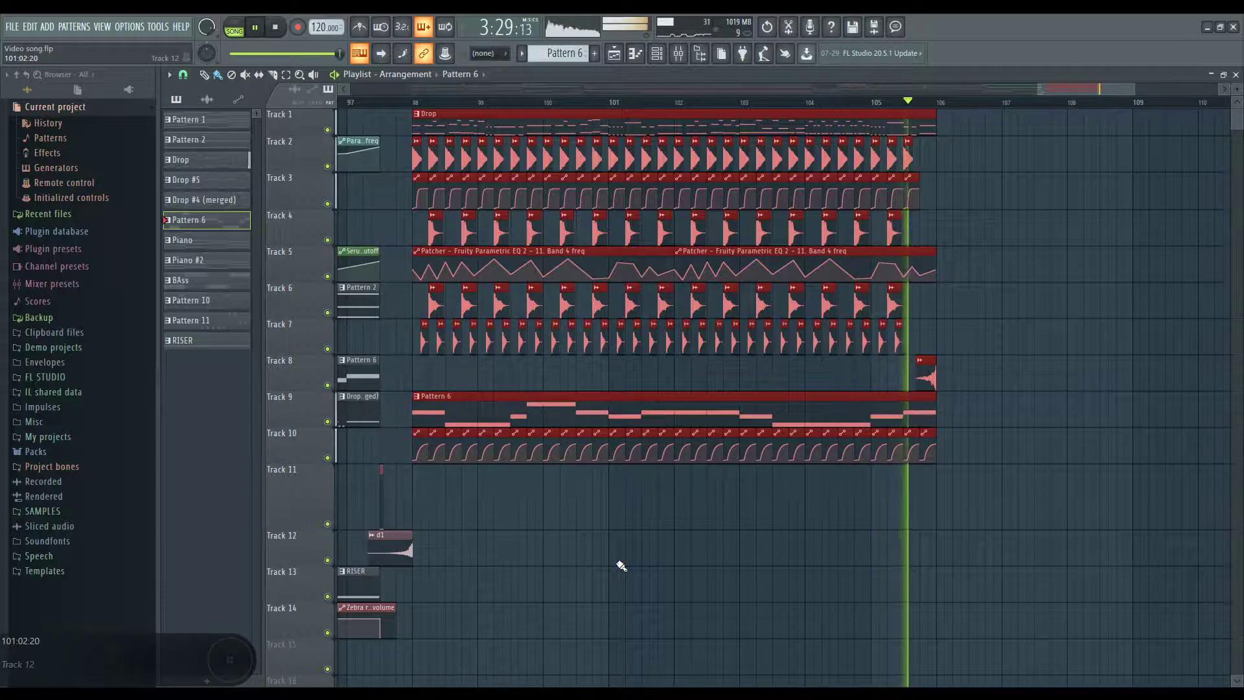
key(space)
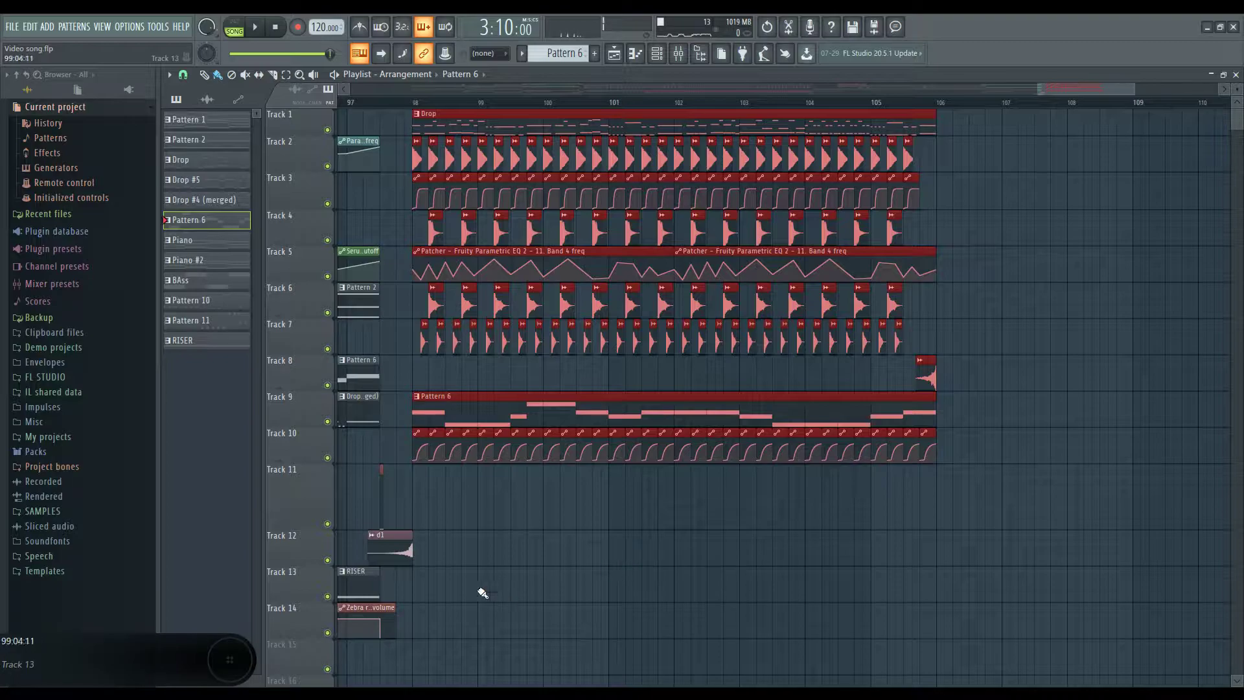
scroll(483, 593, down, 8)
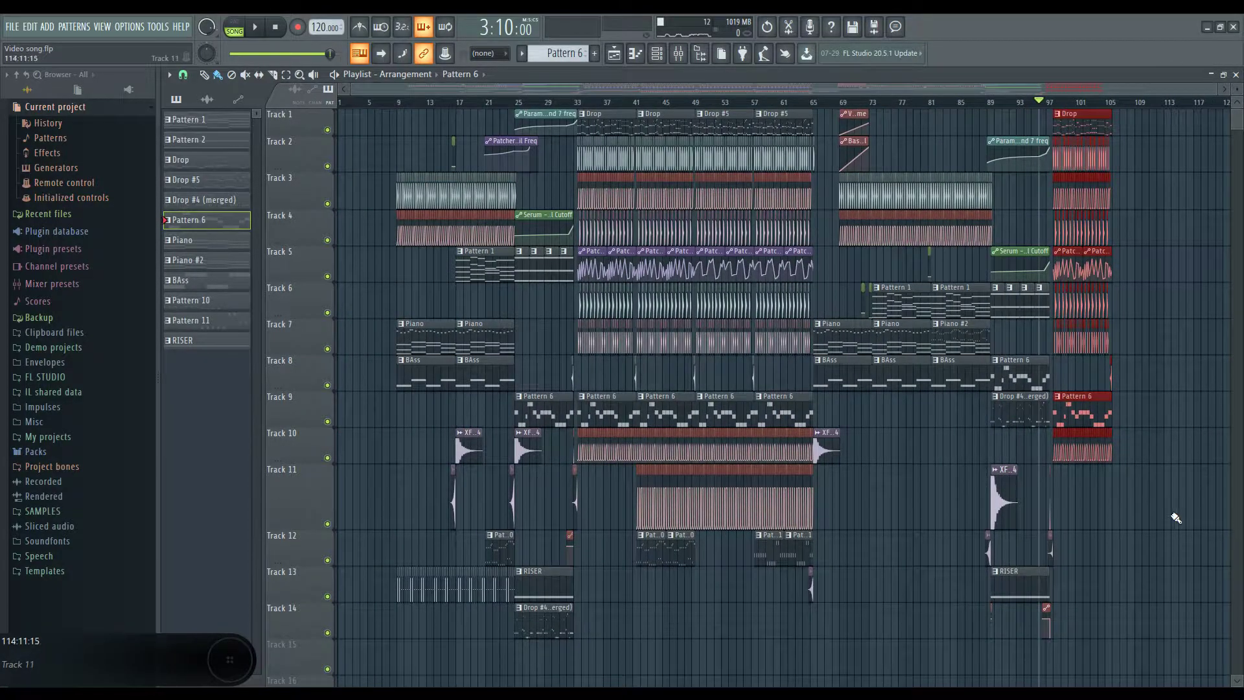
scroll(1176, 519, up, 10)
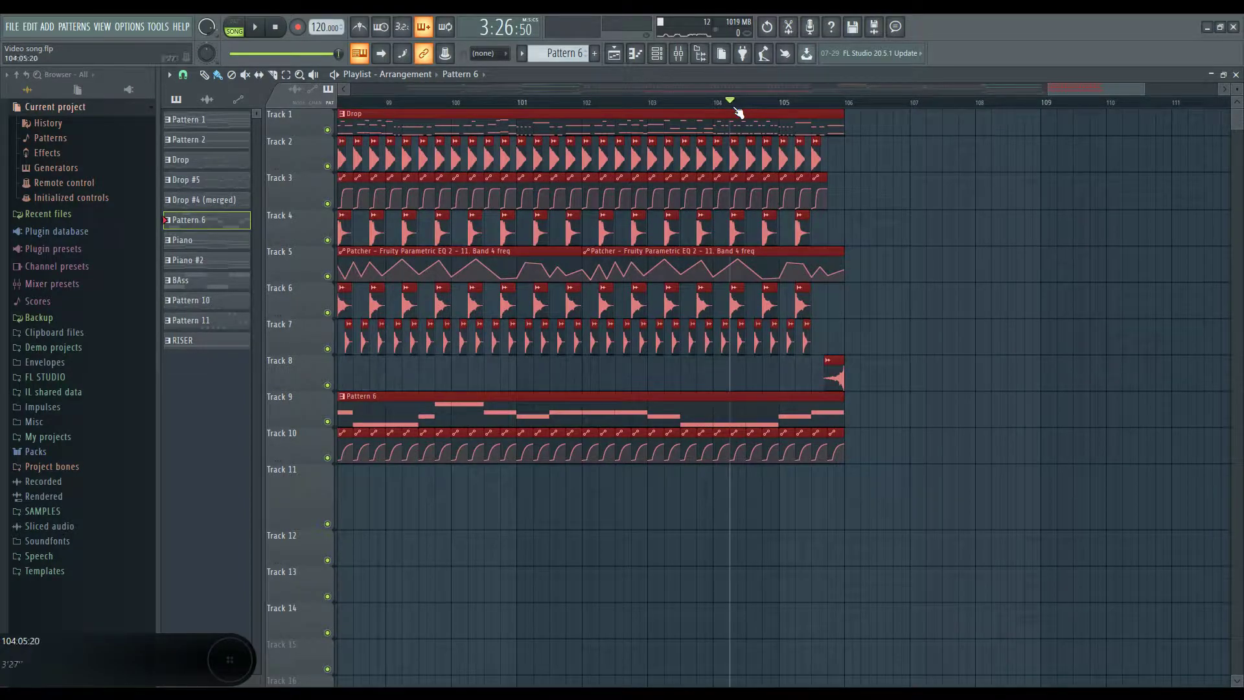
scroll(903, 536, down, 4)
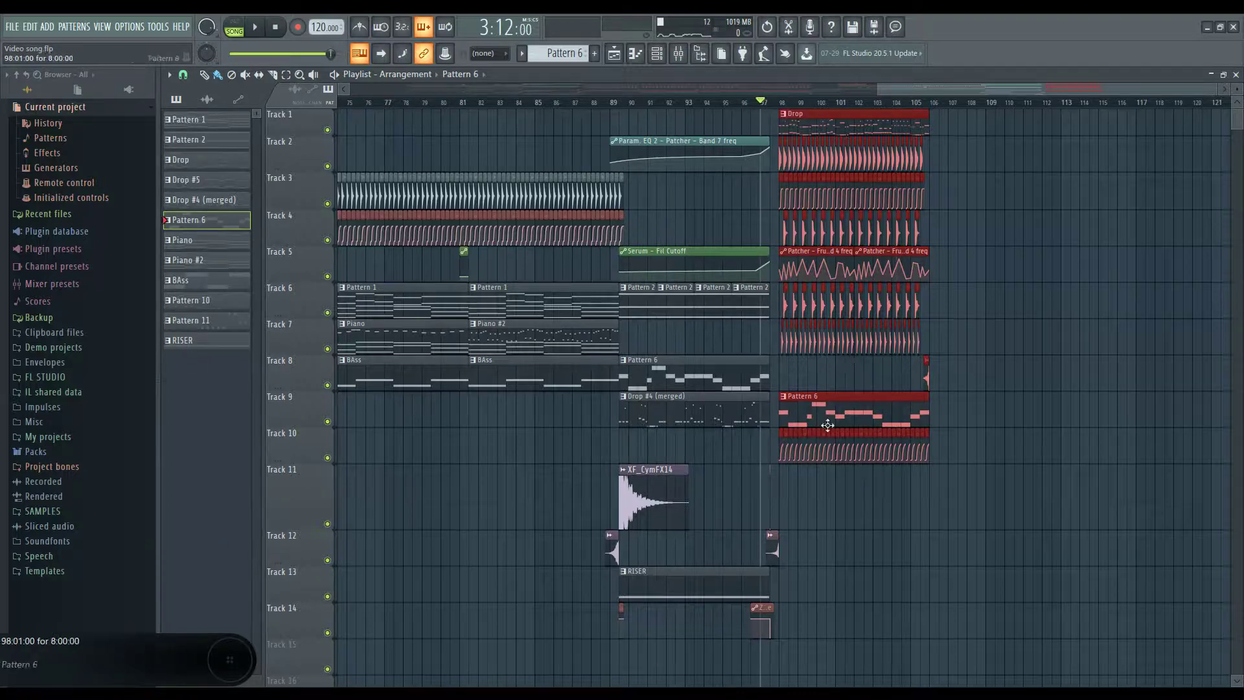
scroll(827, 447, down, 4)
scroll(899, 447, down, 4)
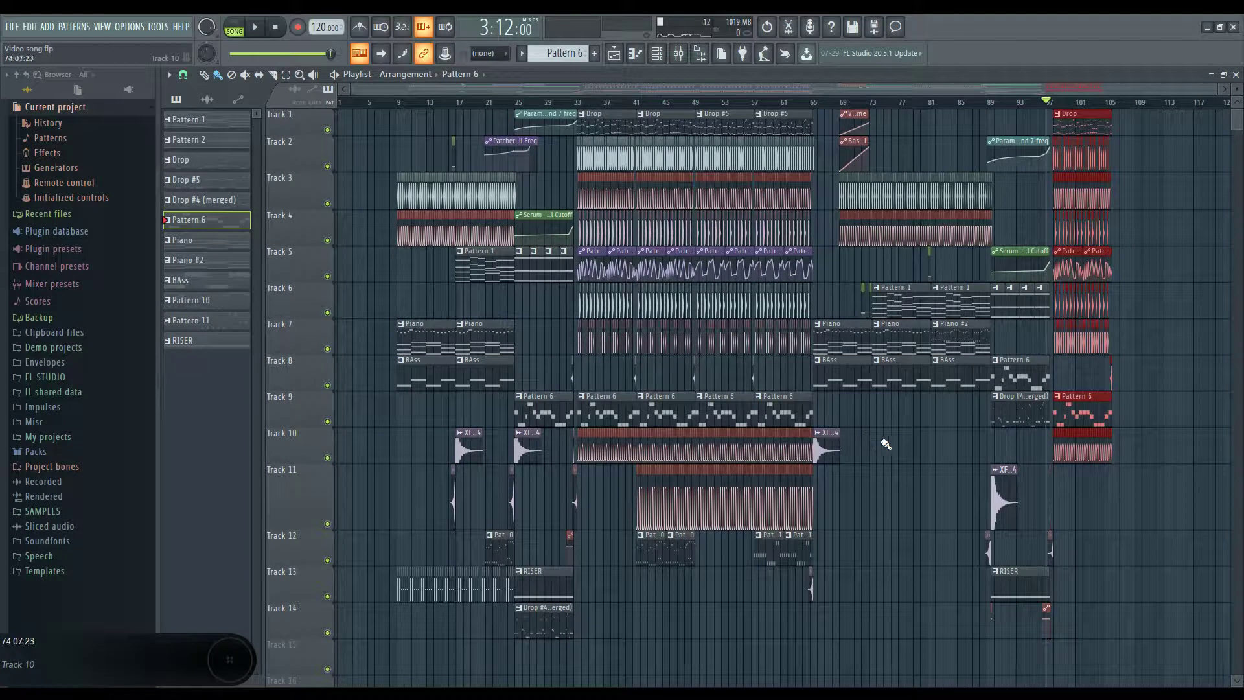
Step: Play the first drop's second half from about bar 49 and its last section from about bar 59
click(691, 102)
key(space)
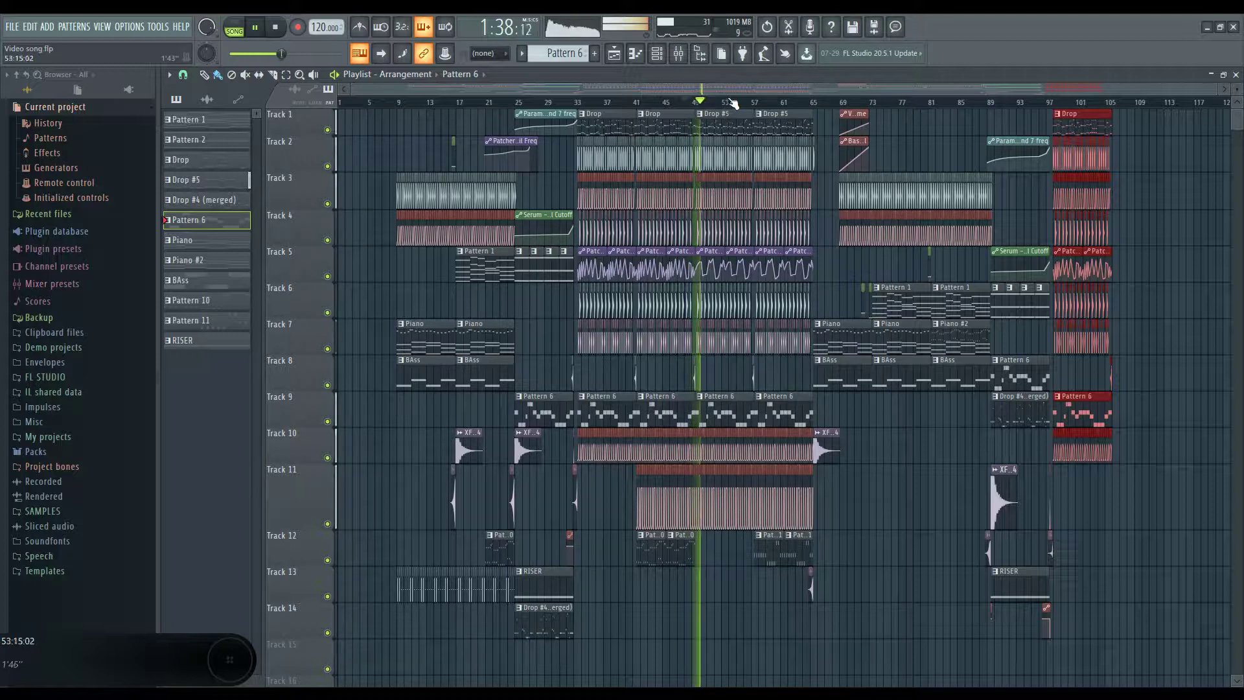
drag(740, 103, 764, 103)
key(space)
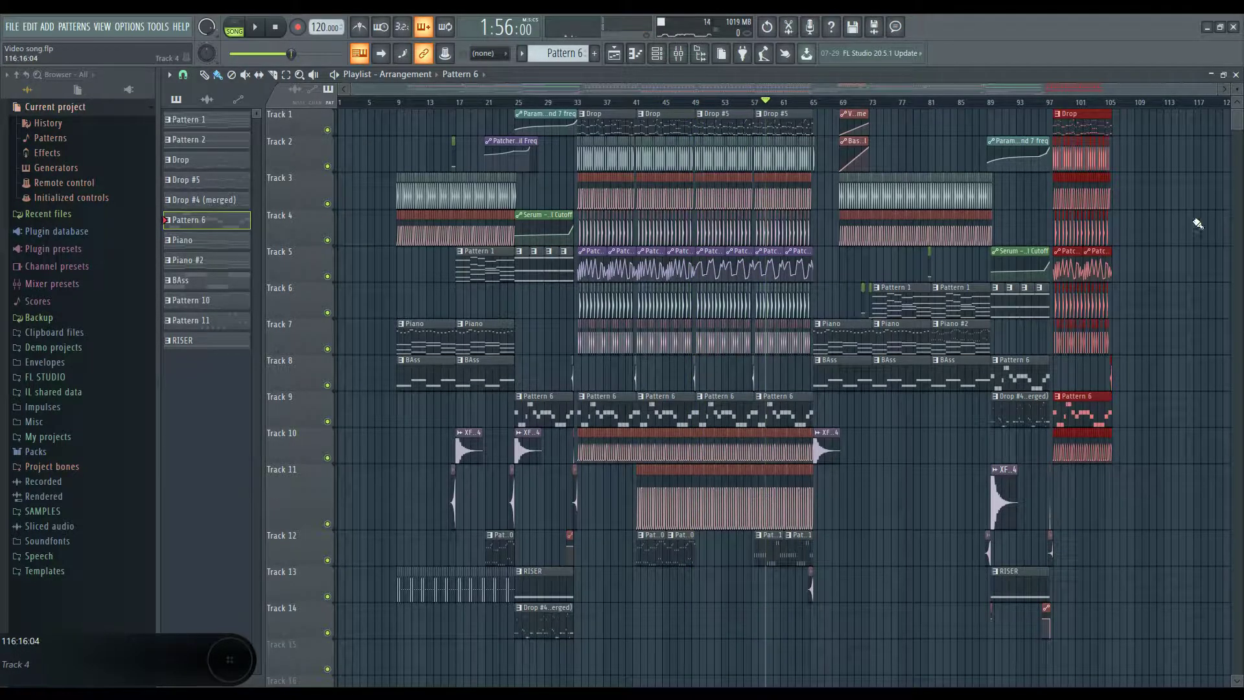
Step: Play the transition into the copied drop from about 97:13 and check the track levels in the mixer
scroll(1152, 356, up, 8)
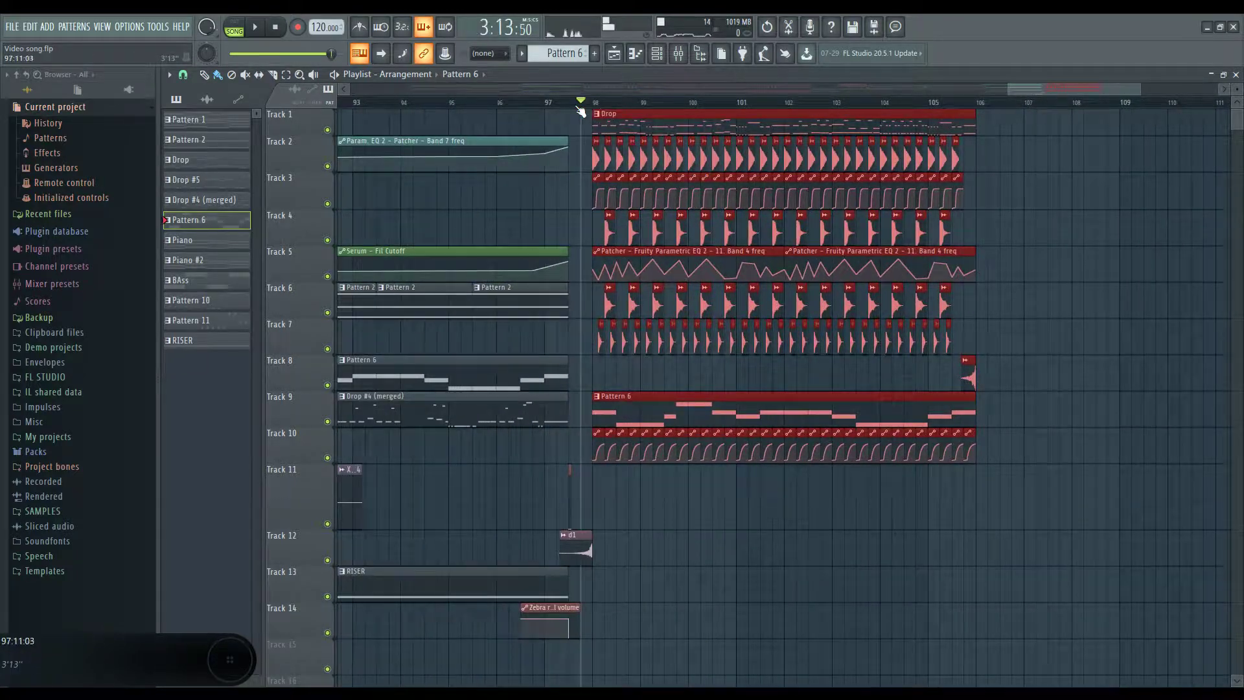
key(space)
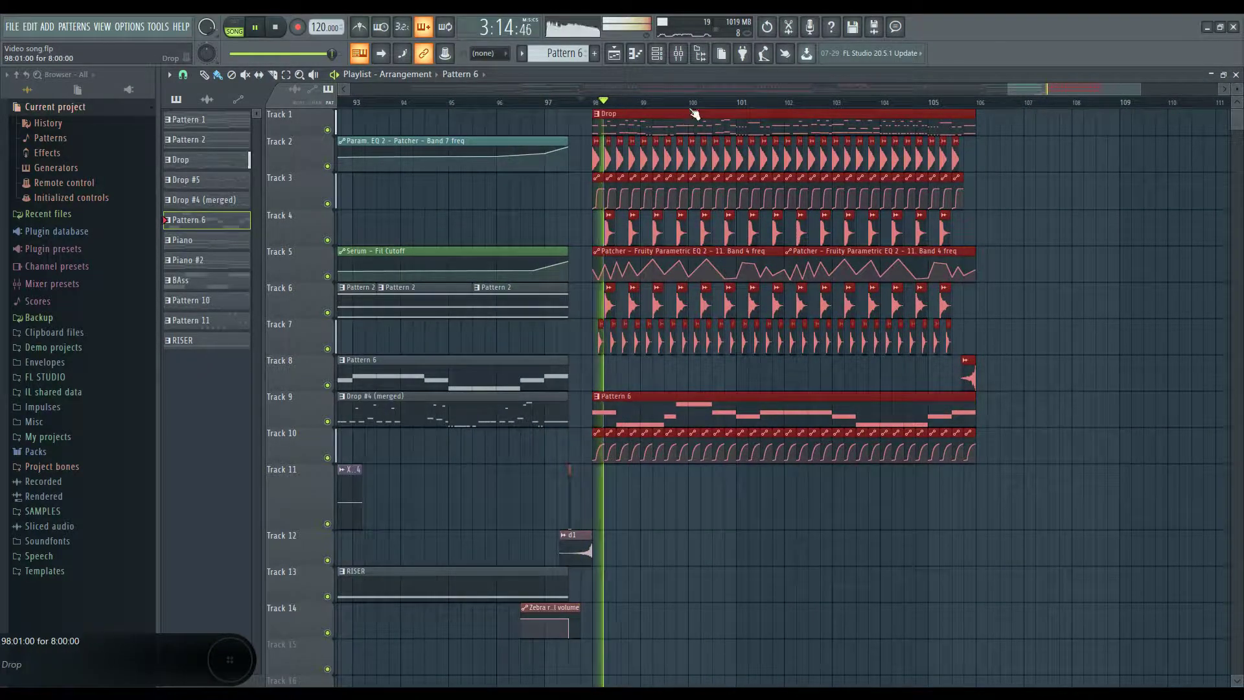
click(678, 53)
key(space)
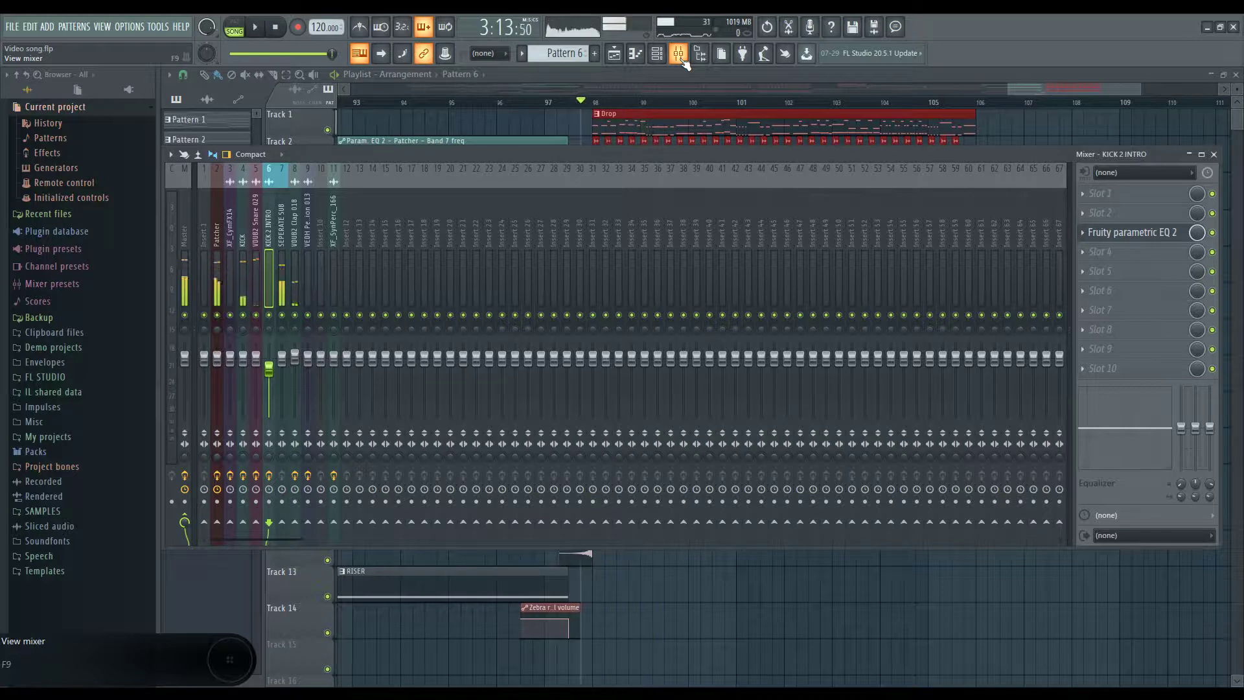
key(F9)
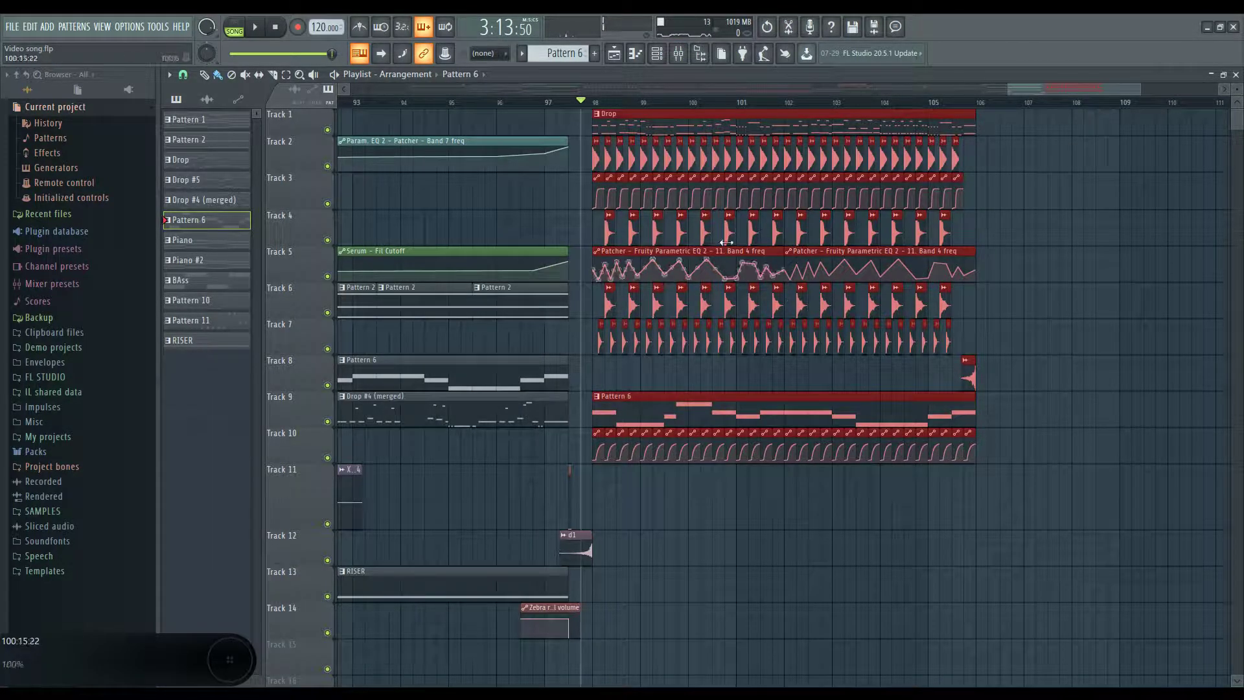
Step: Look over the mixer tracks and the audio channels in the channel rack, and return to the playlist
click(657, 53)
click(679, 56)
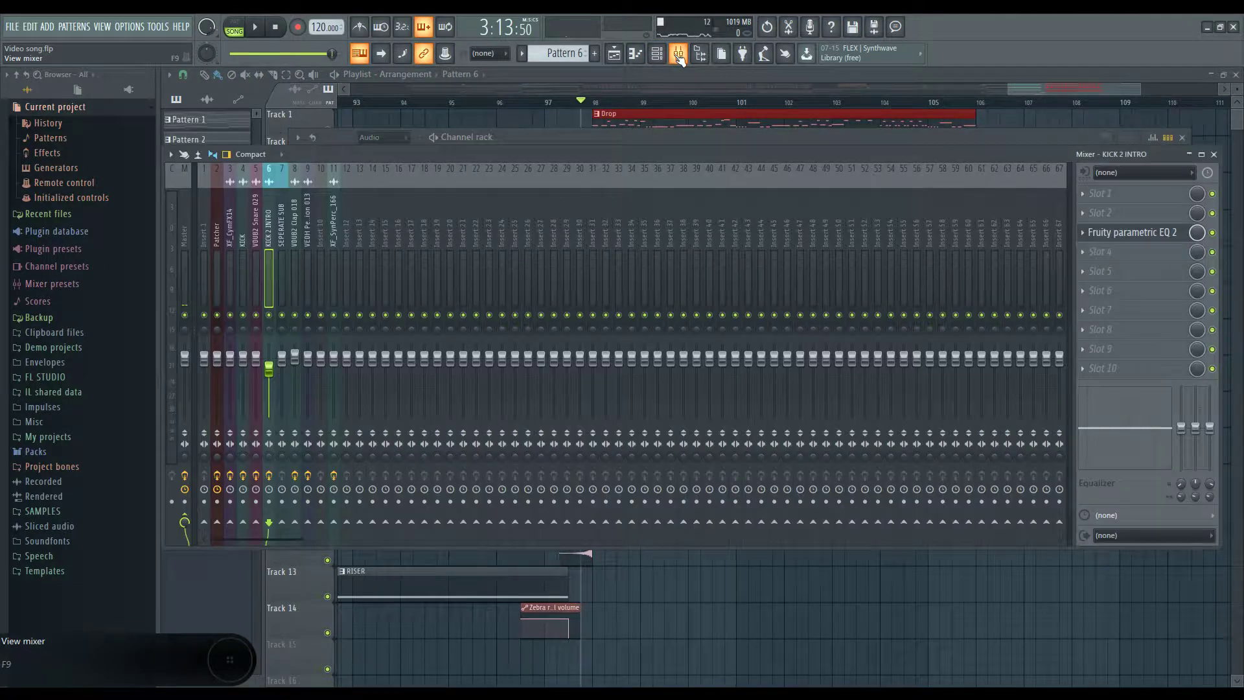
click(668, 58)
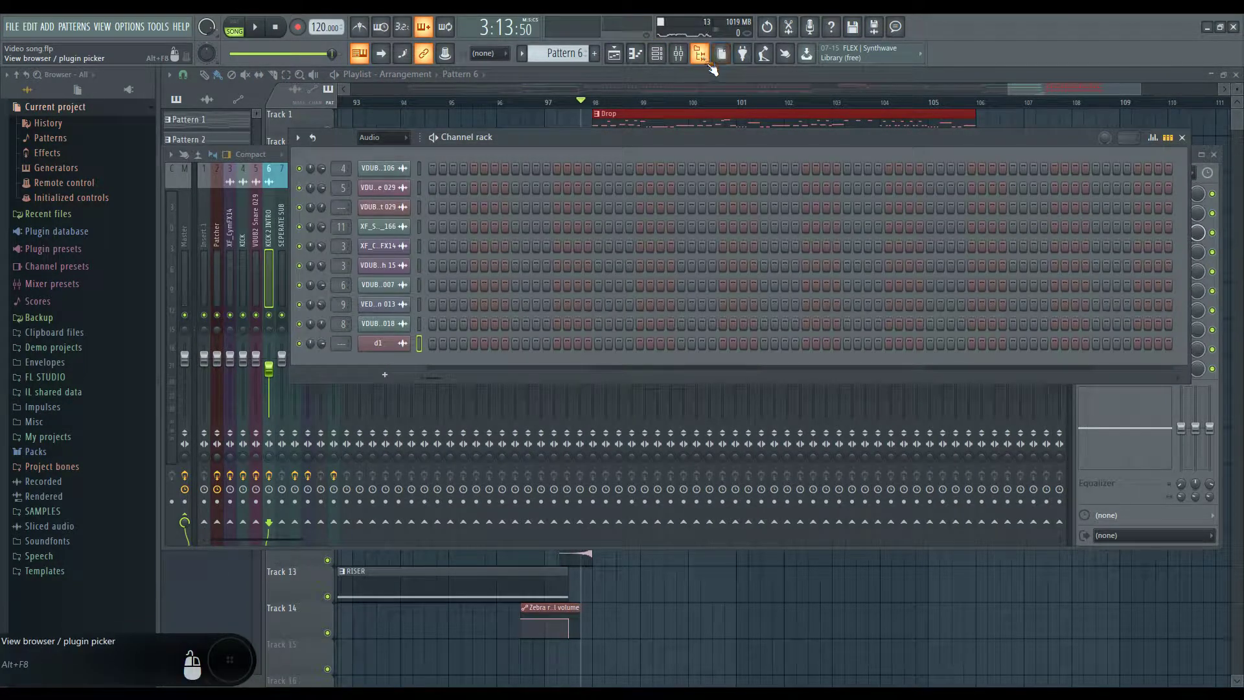
key(F12)
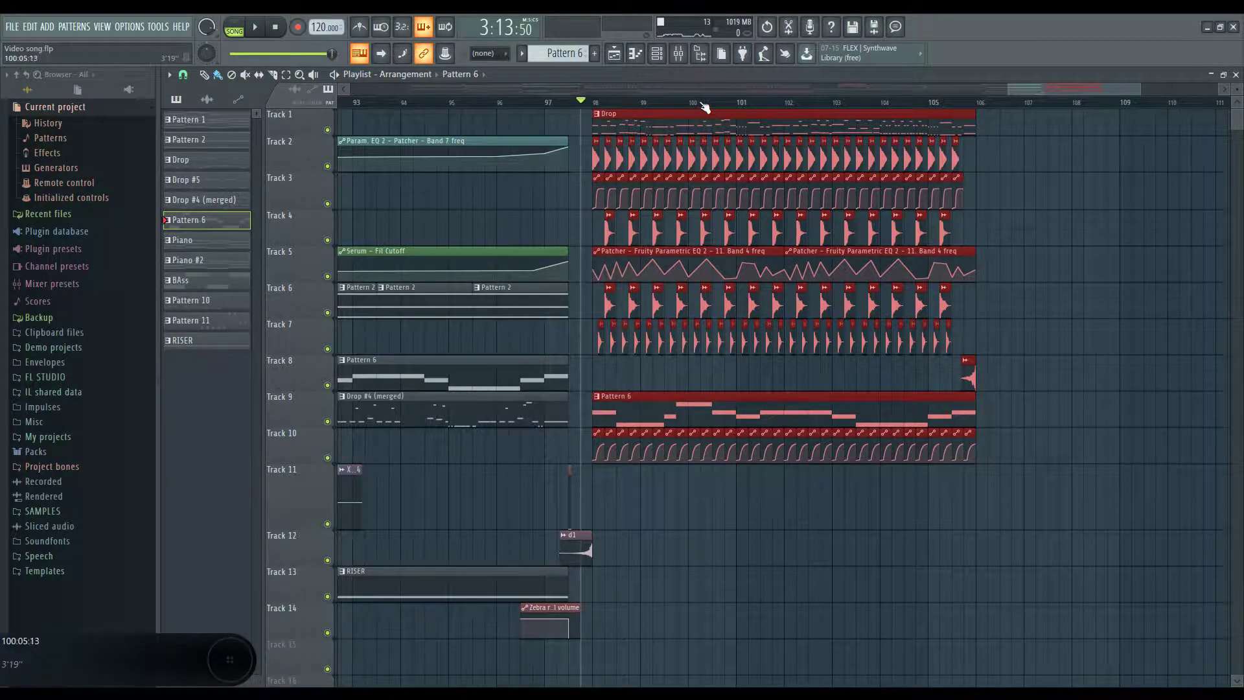
scroll(705, 107, down, 3)
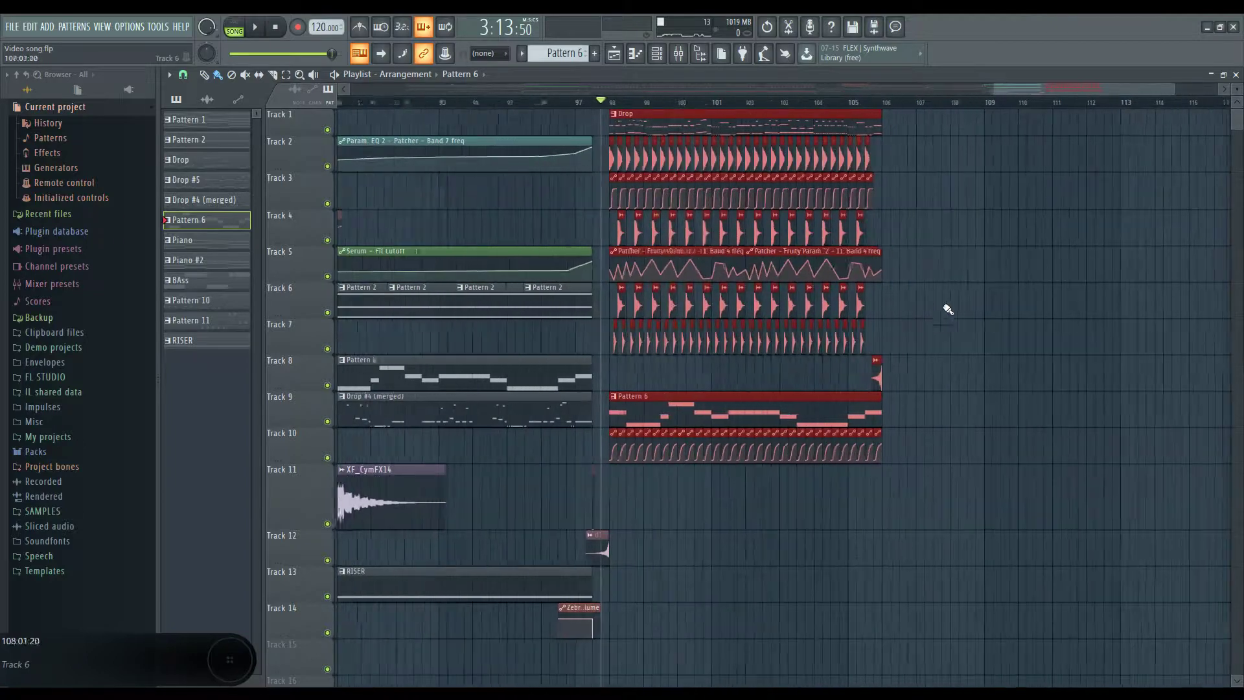
scroll(870, 285, up, 2)
scroll(377, 193, up, 2)
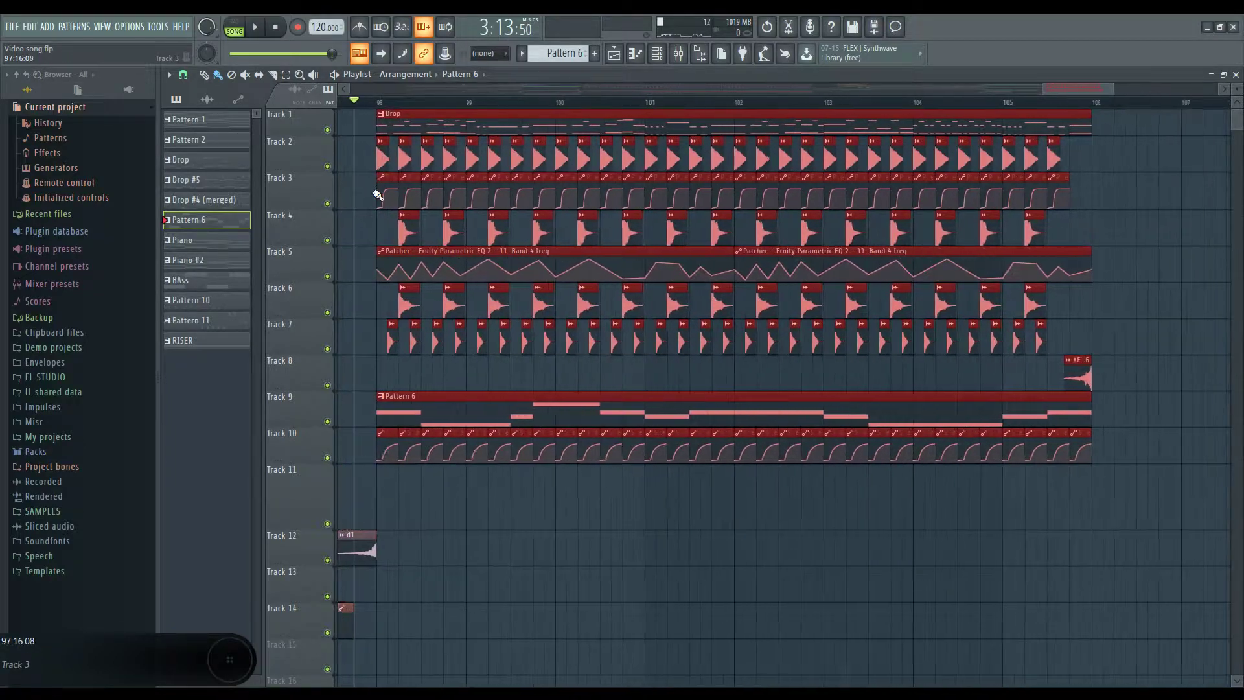
scroll(377, 194, down, 3)
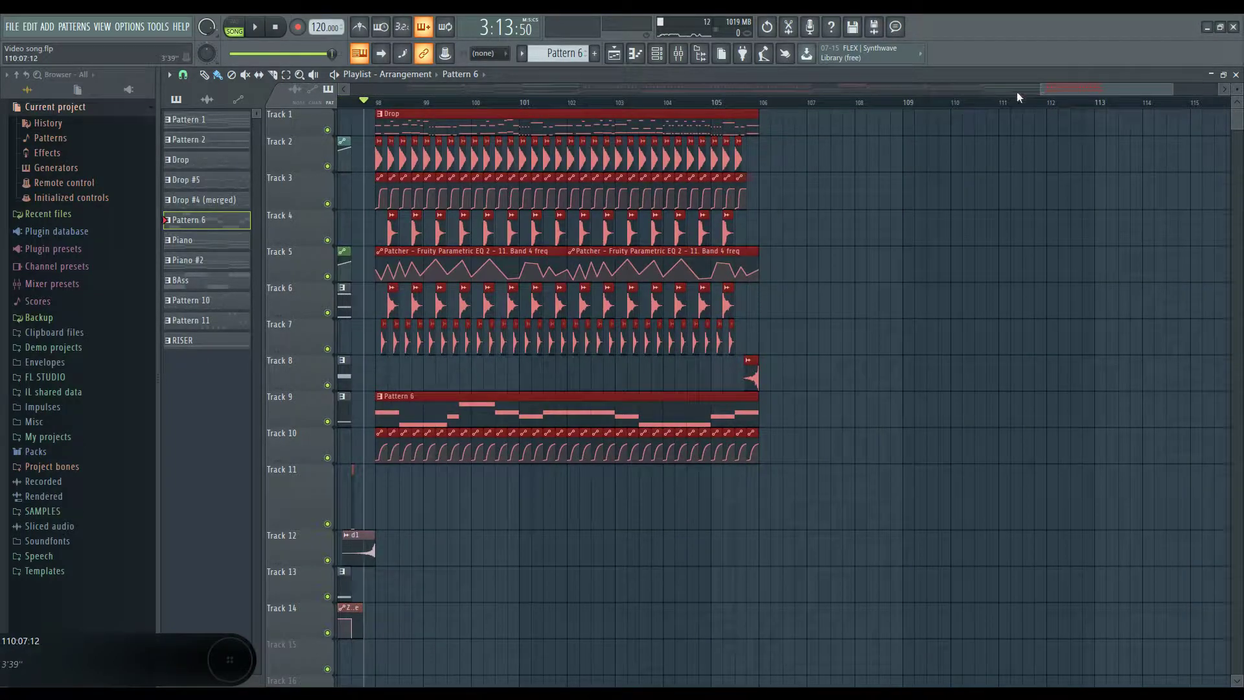
drag(1063, 85, 1016, 83)
scroll(978, 189, down, 3)
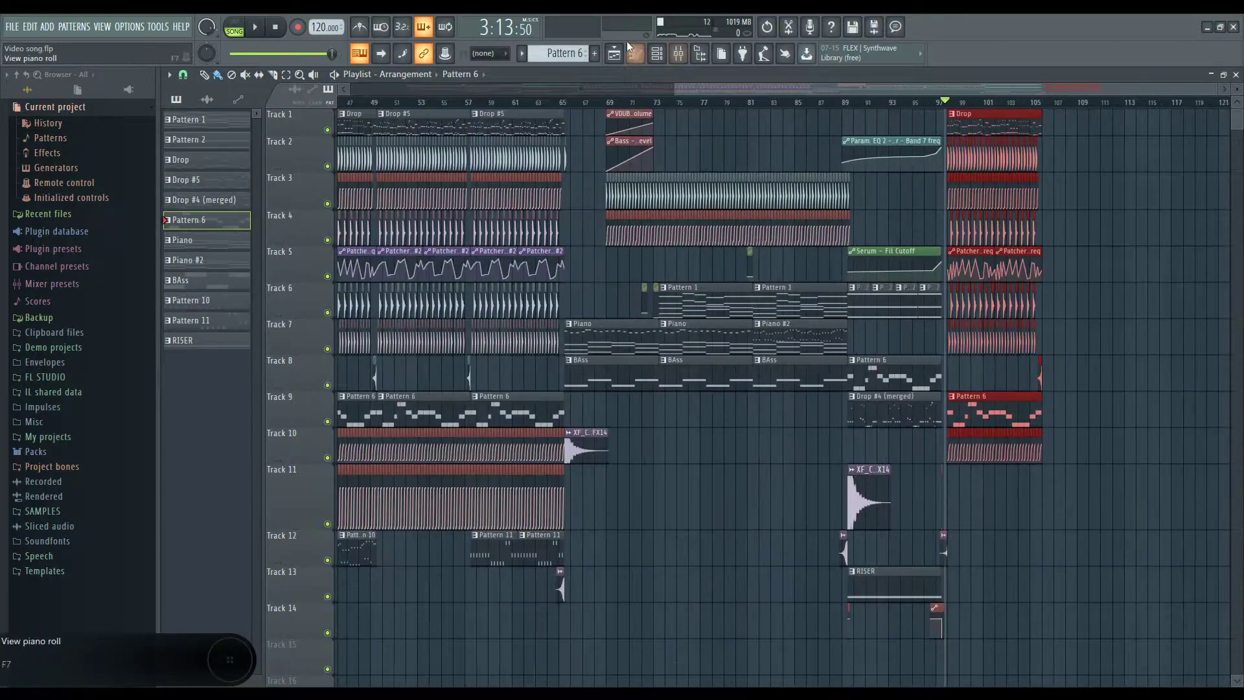
Step: Try inserting Gross Beat between Maximus and the output in the Patcher channel, moving Maximus to make room
click(663, 52)
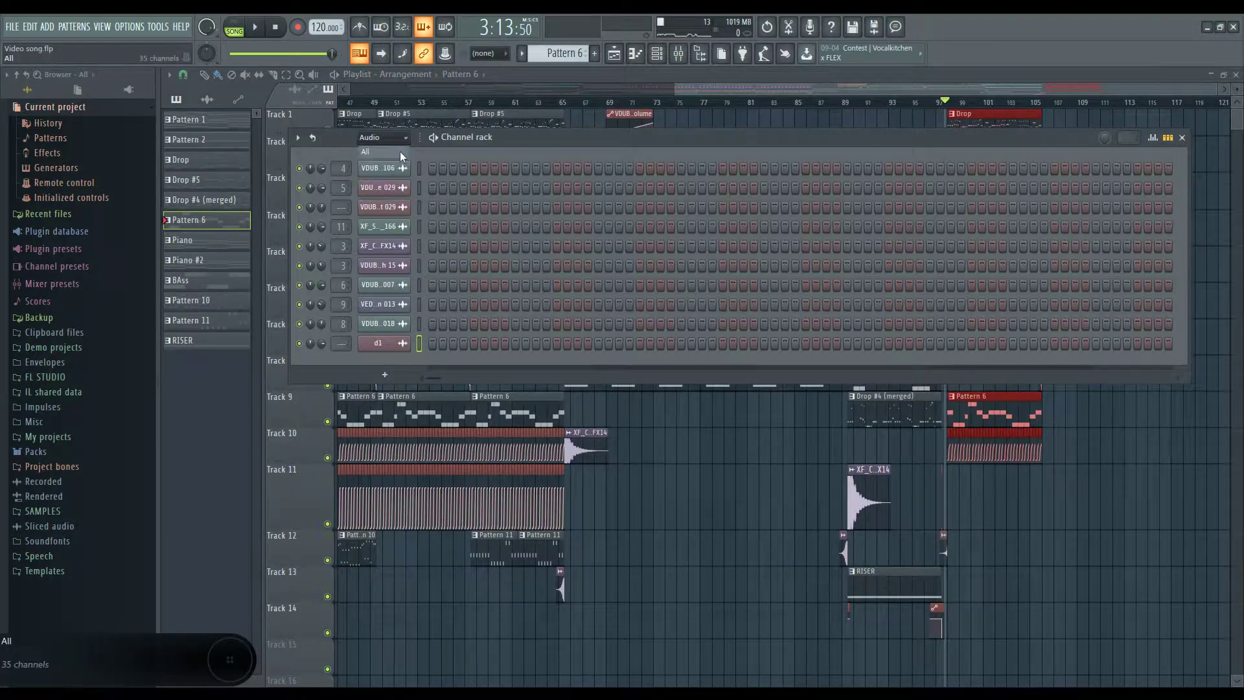
click(400, 154)
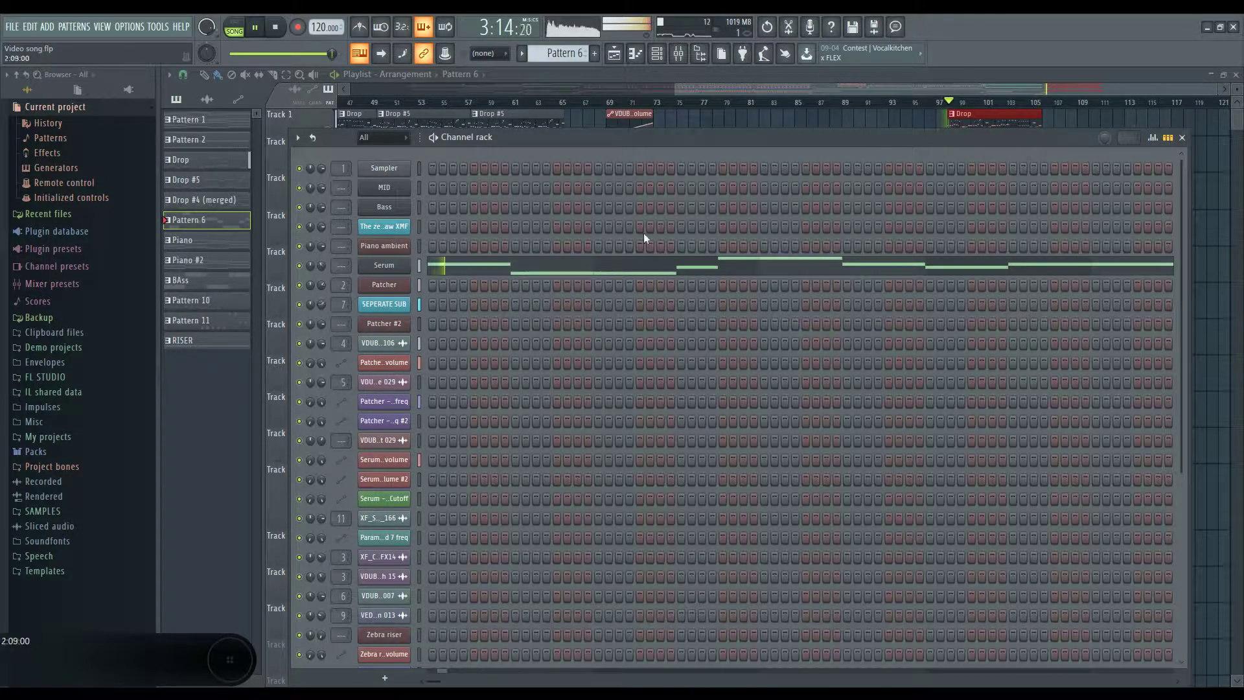
key(space)
click(384, 285)
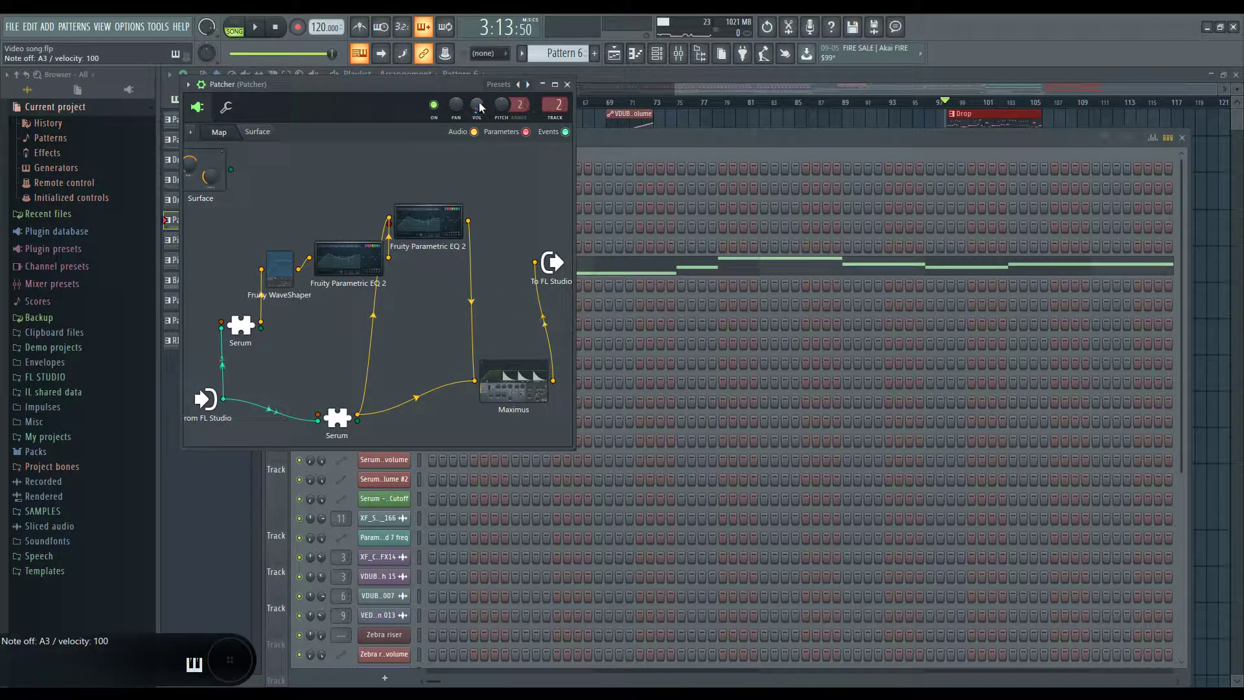
key(space)
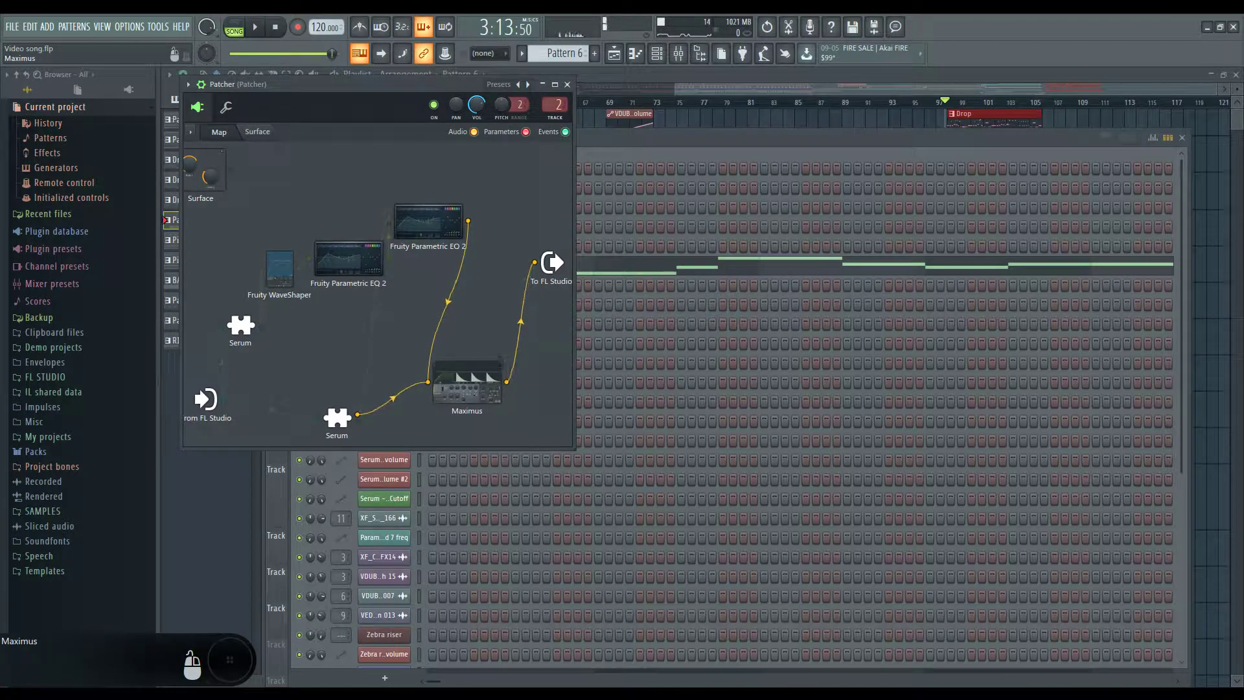
key(ctrl+z)
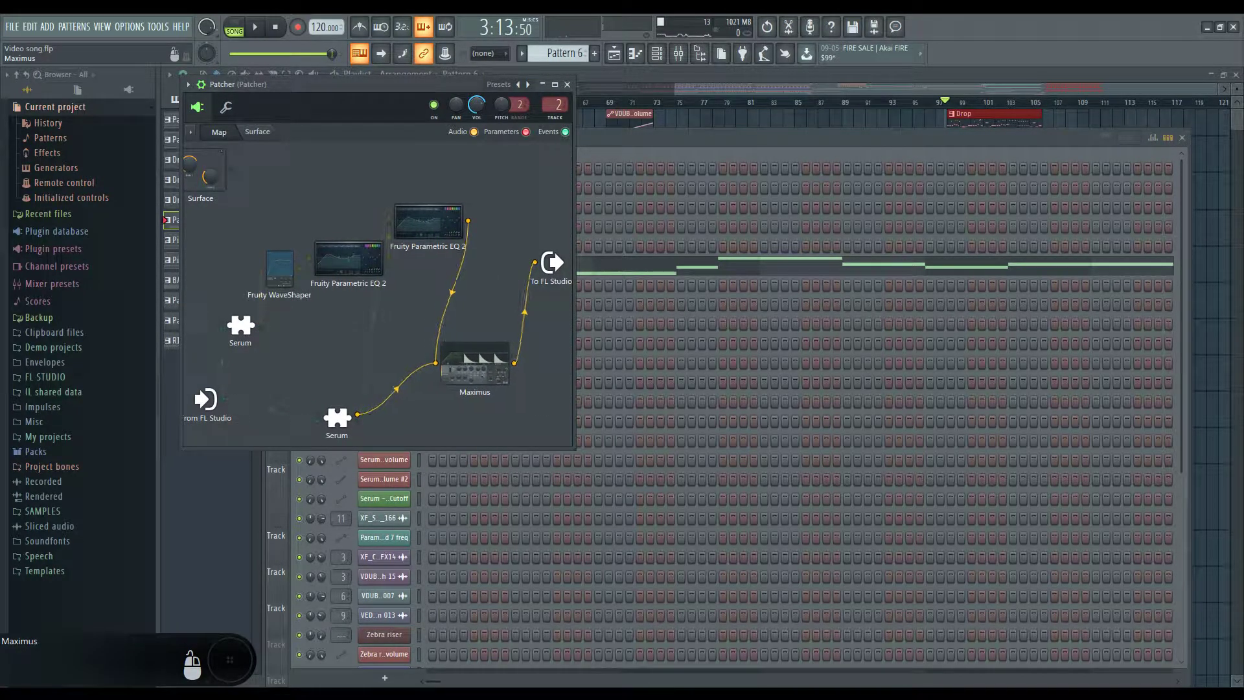
key(ctrl+z)
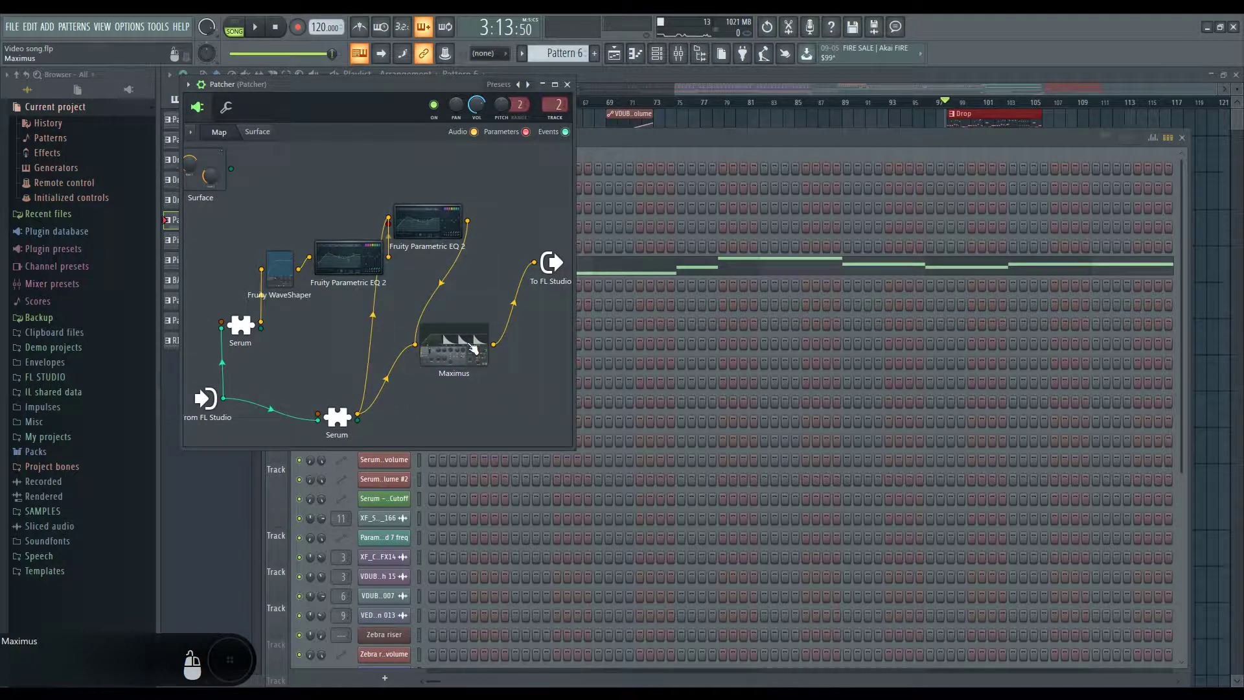
key(F8)
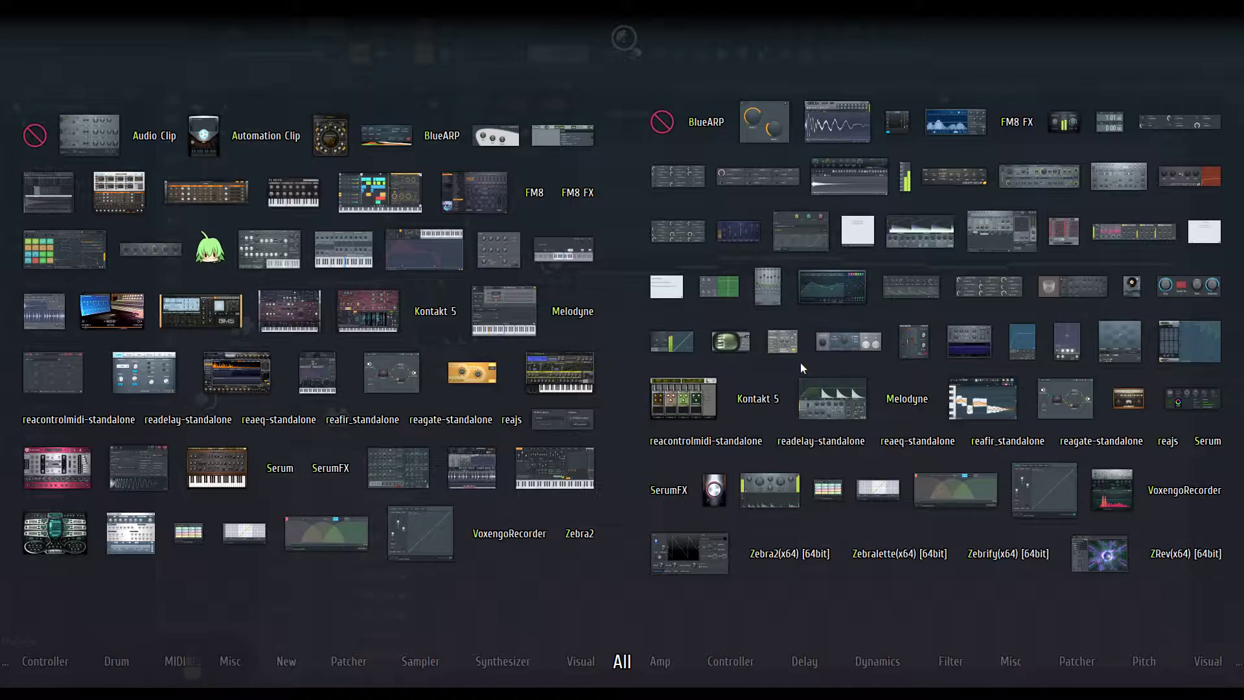
text(gr)
drag(1213, 345, 519, 317)
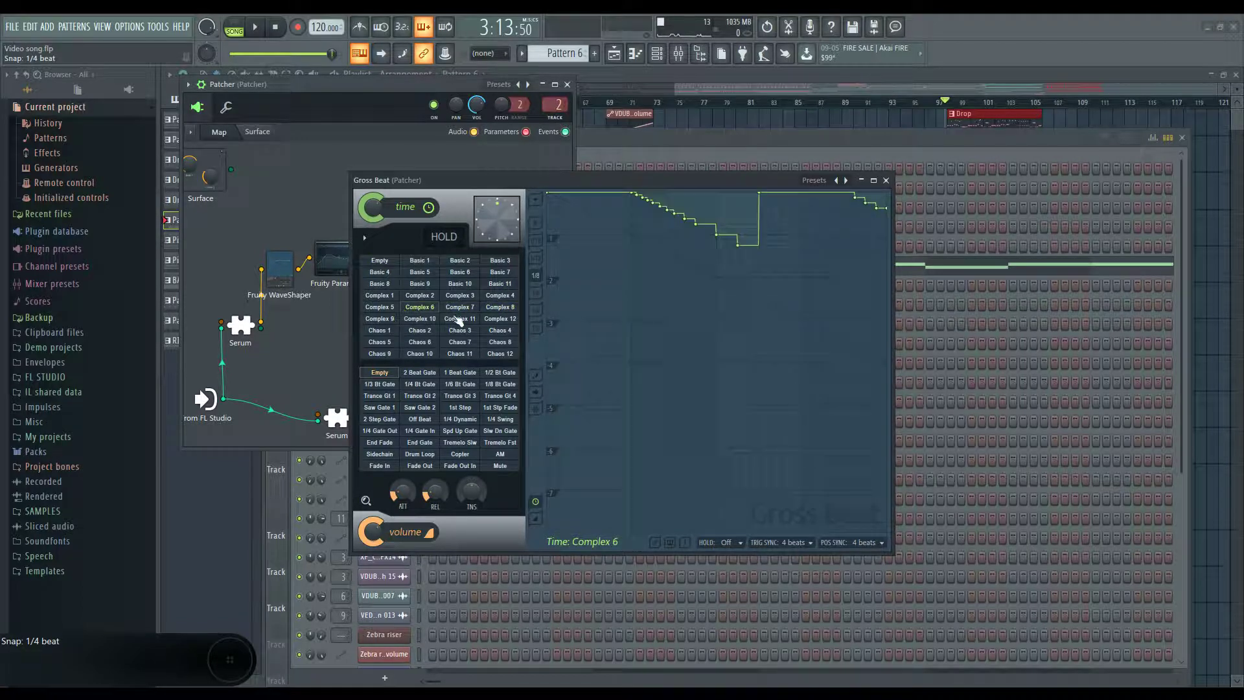
Step: Audition Gross Beat's time presets Complex 6, Complex 12 and Complex 11 on the start of the copied drop
key(space)
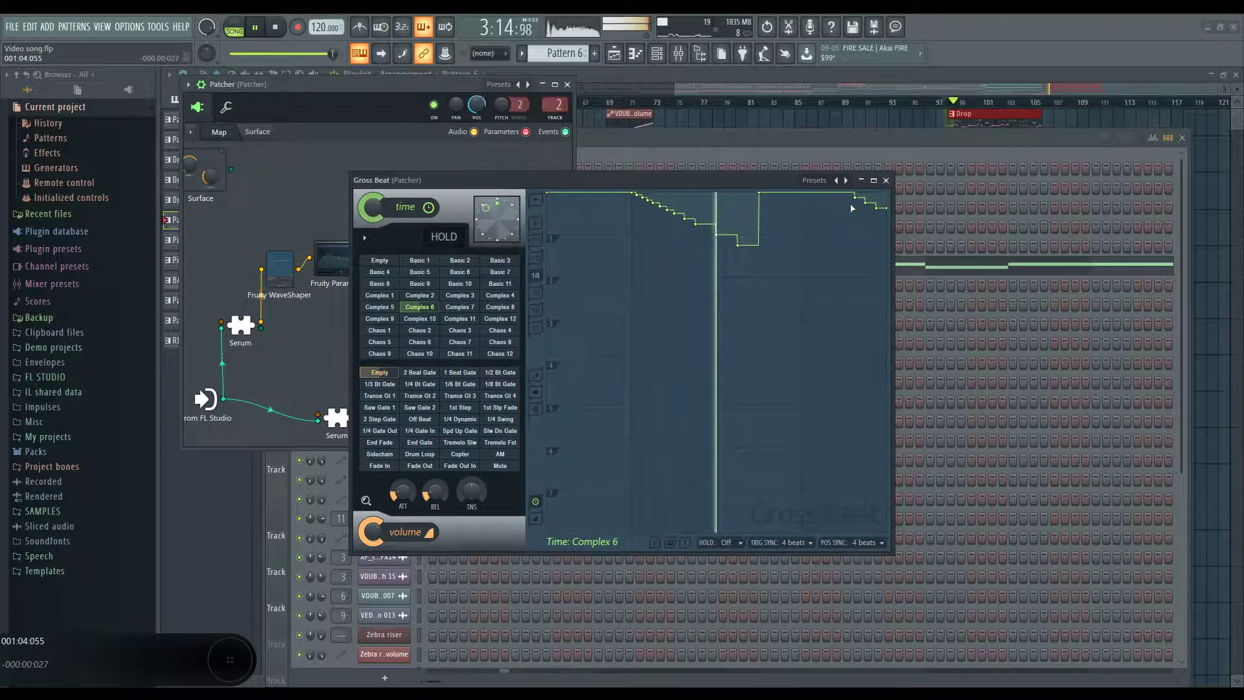
key(space)
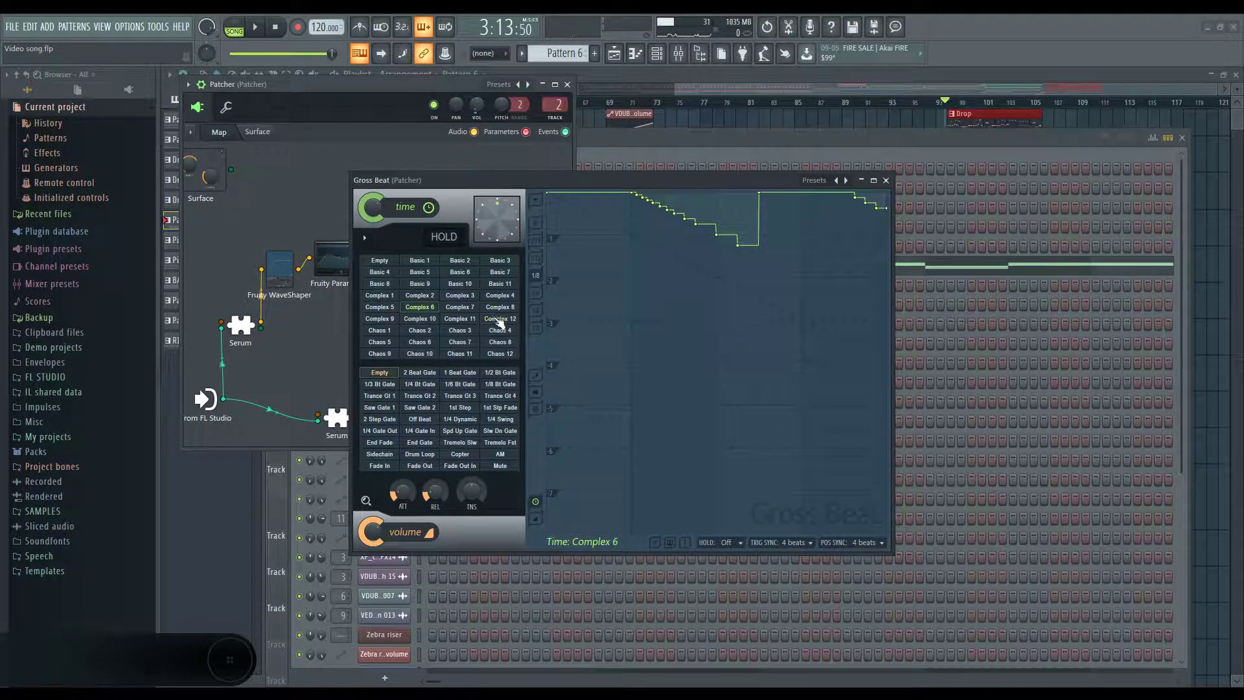
click(499, 319)
key(space)
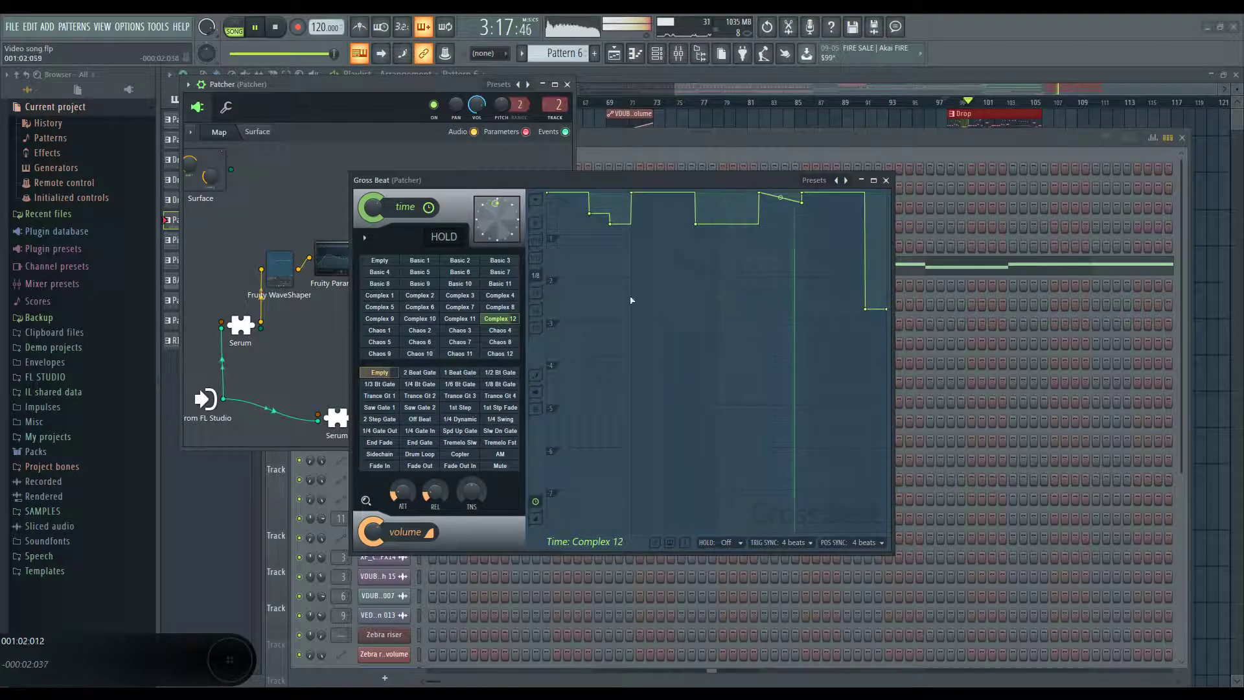
key(space)
click(461, 319)
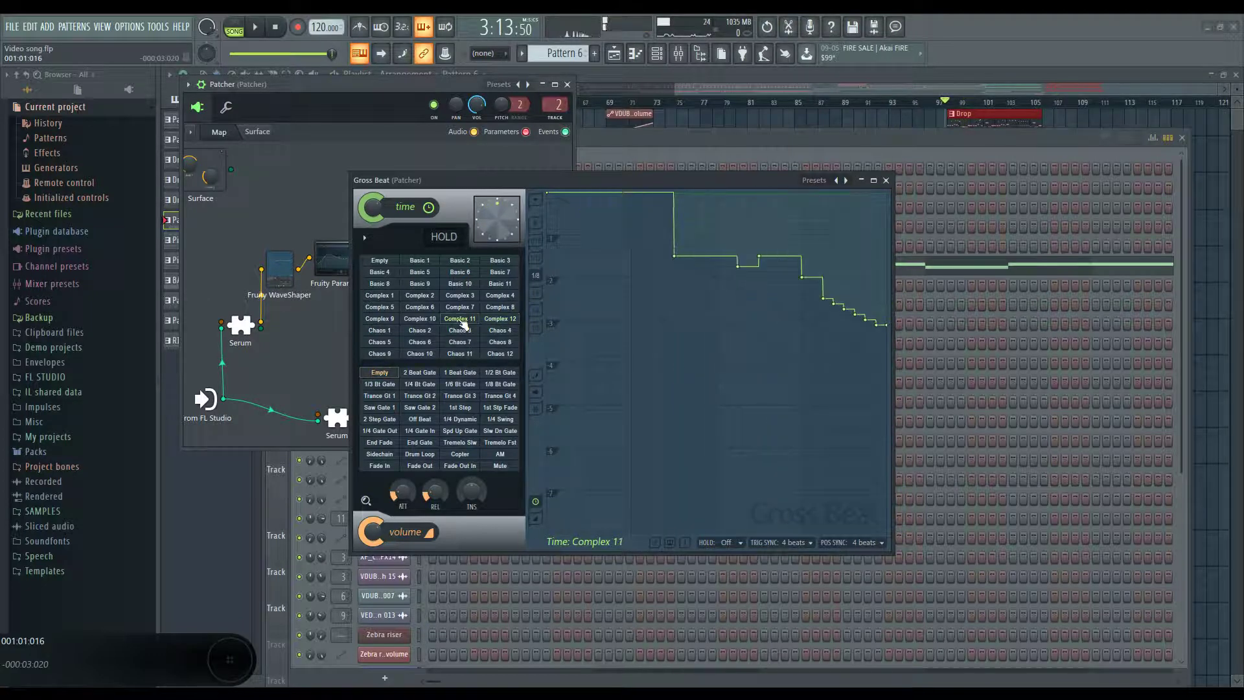
key(space)
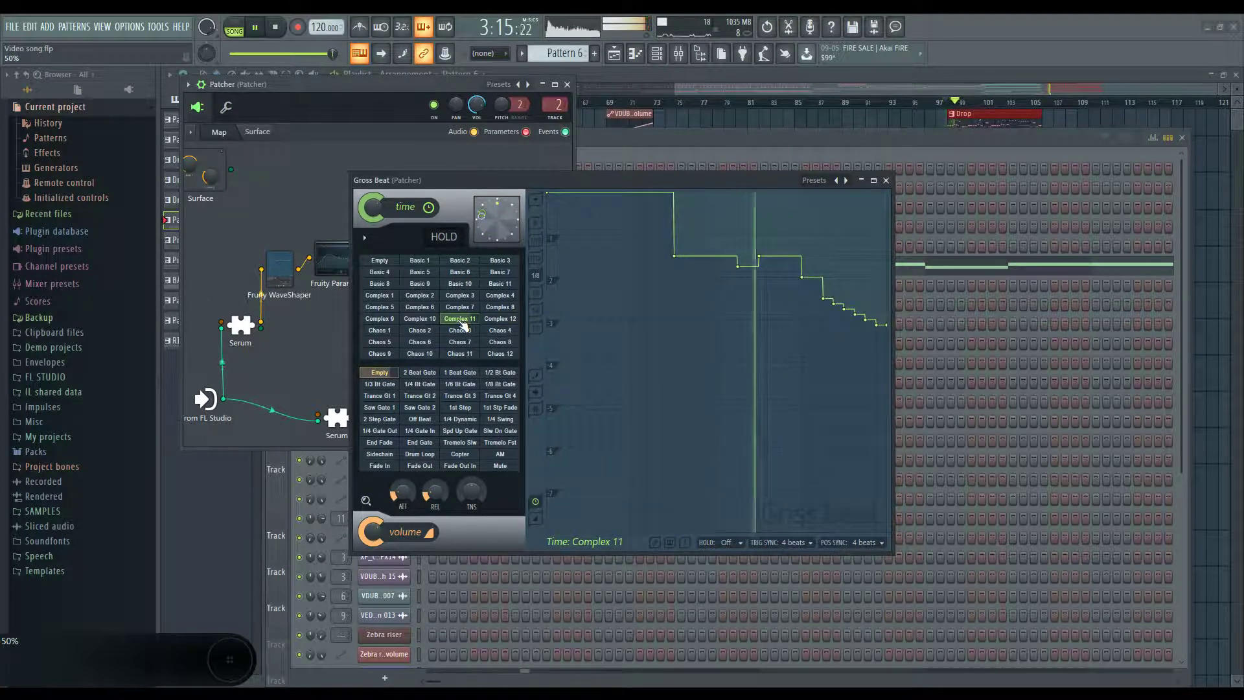
key(space)
Step: Audition Gross Beat's time presets Complex 10 and Complex 9 while playing through the copied drop
click(425, 318)
key(space)
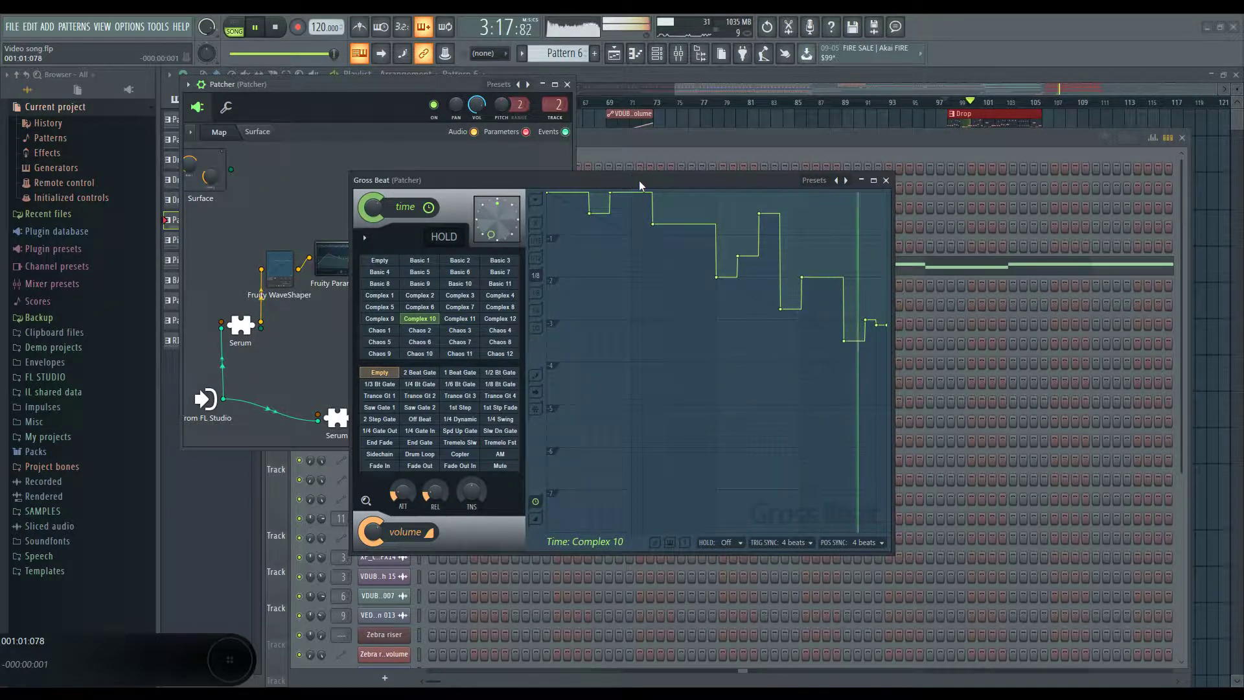
drag(639, 180, 915, 189)
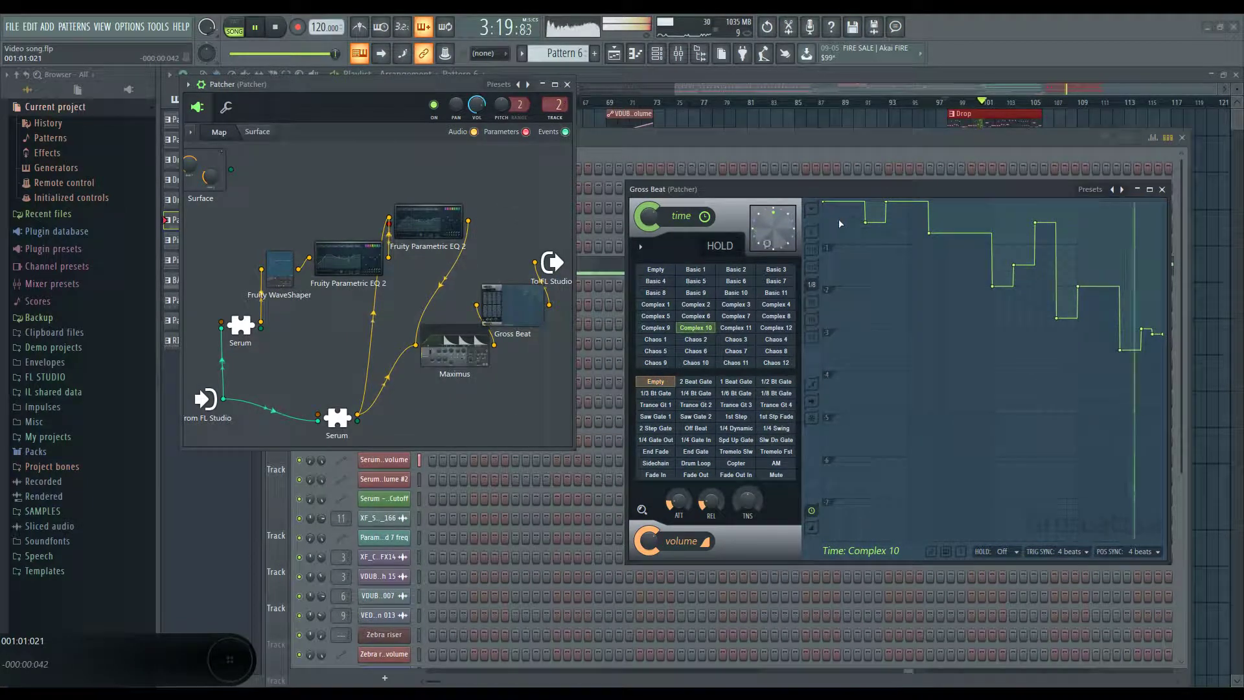
drag(512, 308, 502, 299)
key(space)
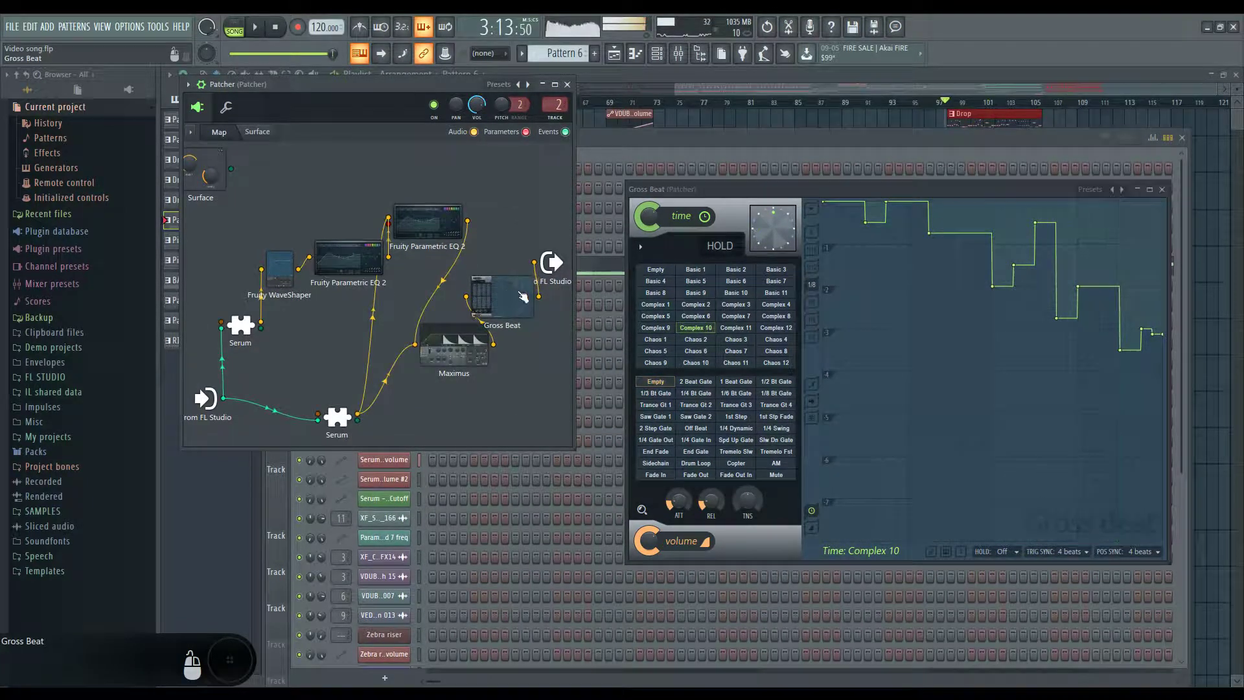
click(666, 329)
key(space)
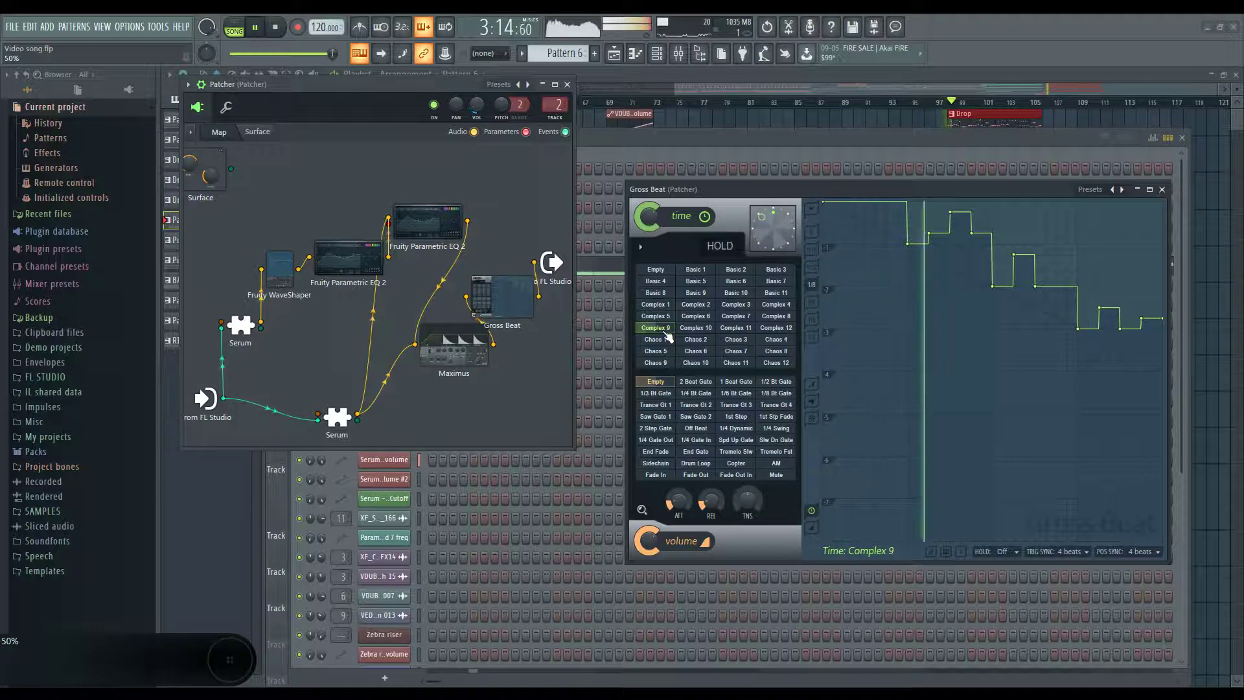
click(1002, 139)
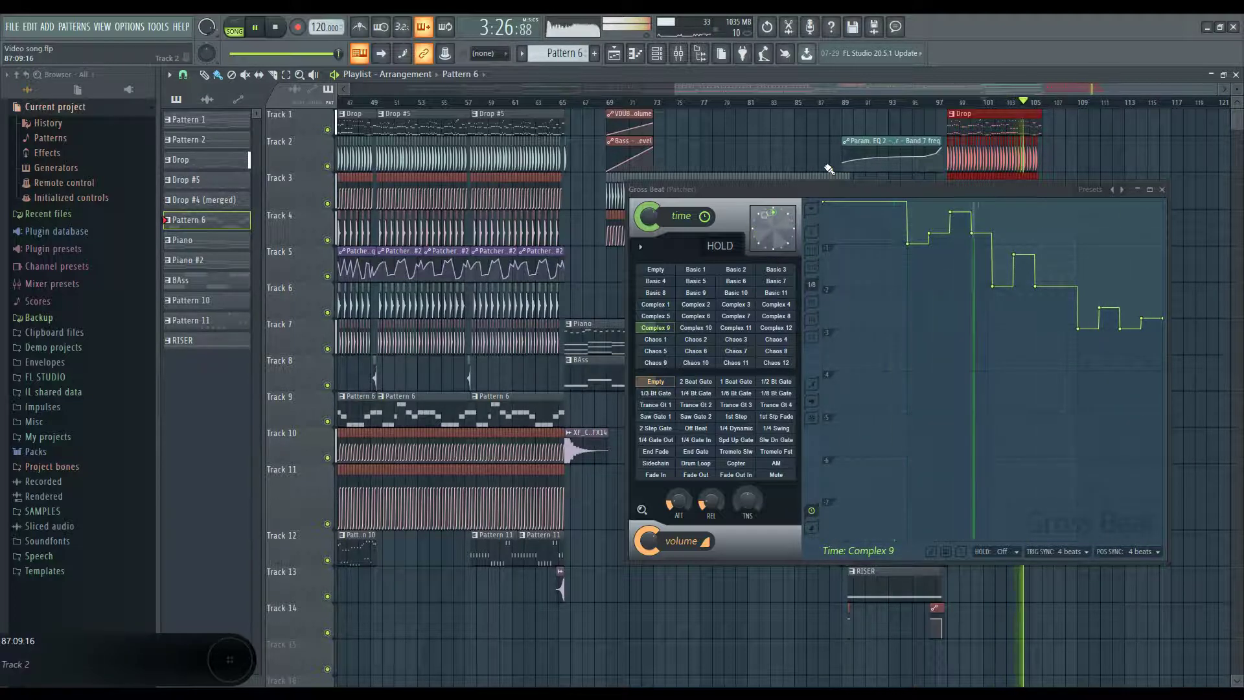
key(space)
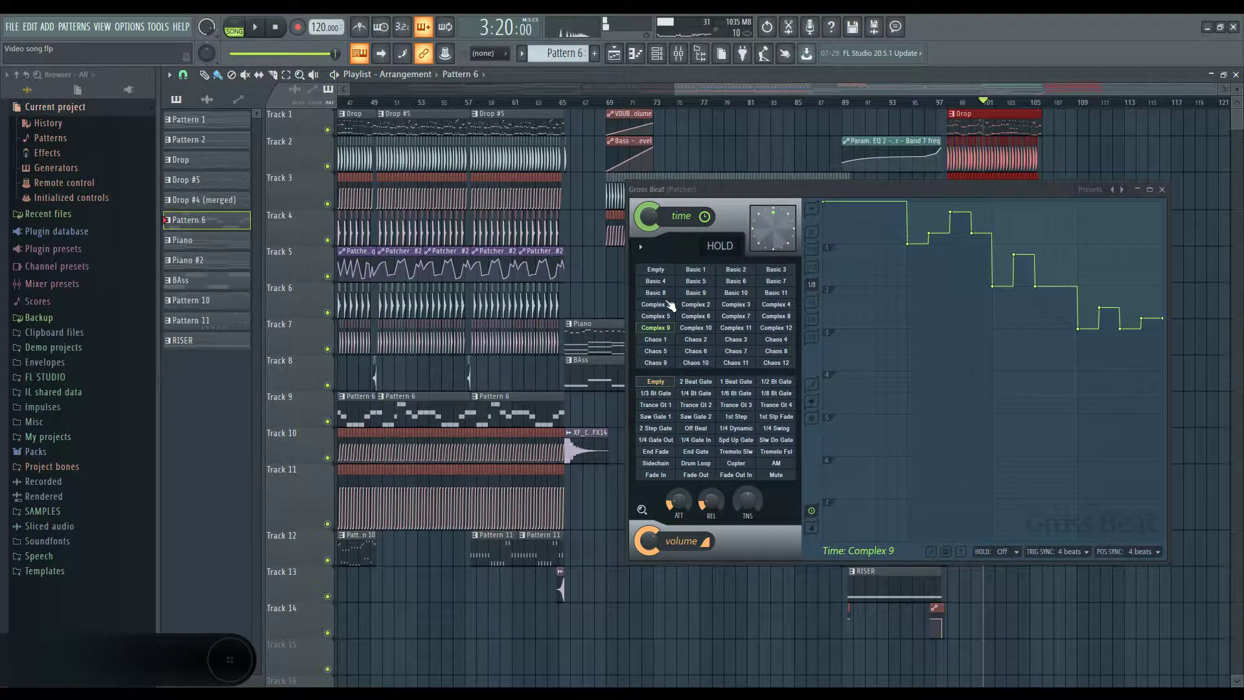
Step: Audition Gross Beat's time presets Basic 9, Basic 10 and Basic 11 from about bar 101
click(697, 295)
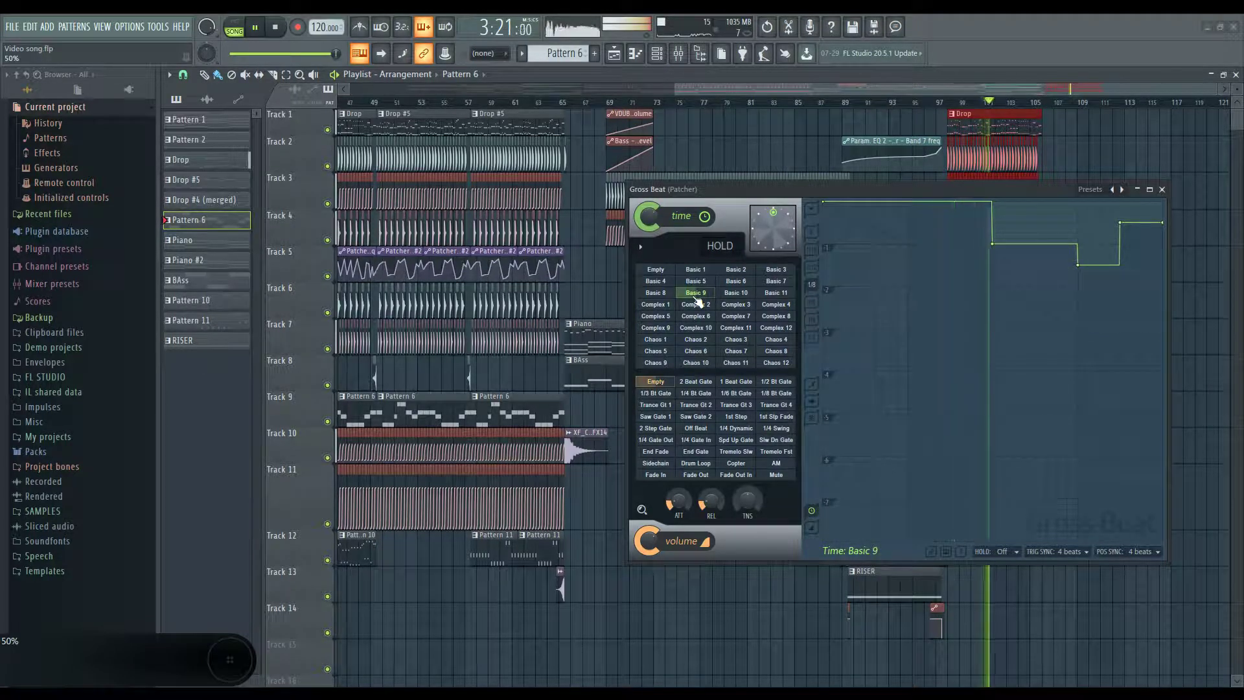
click(731, 295)
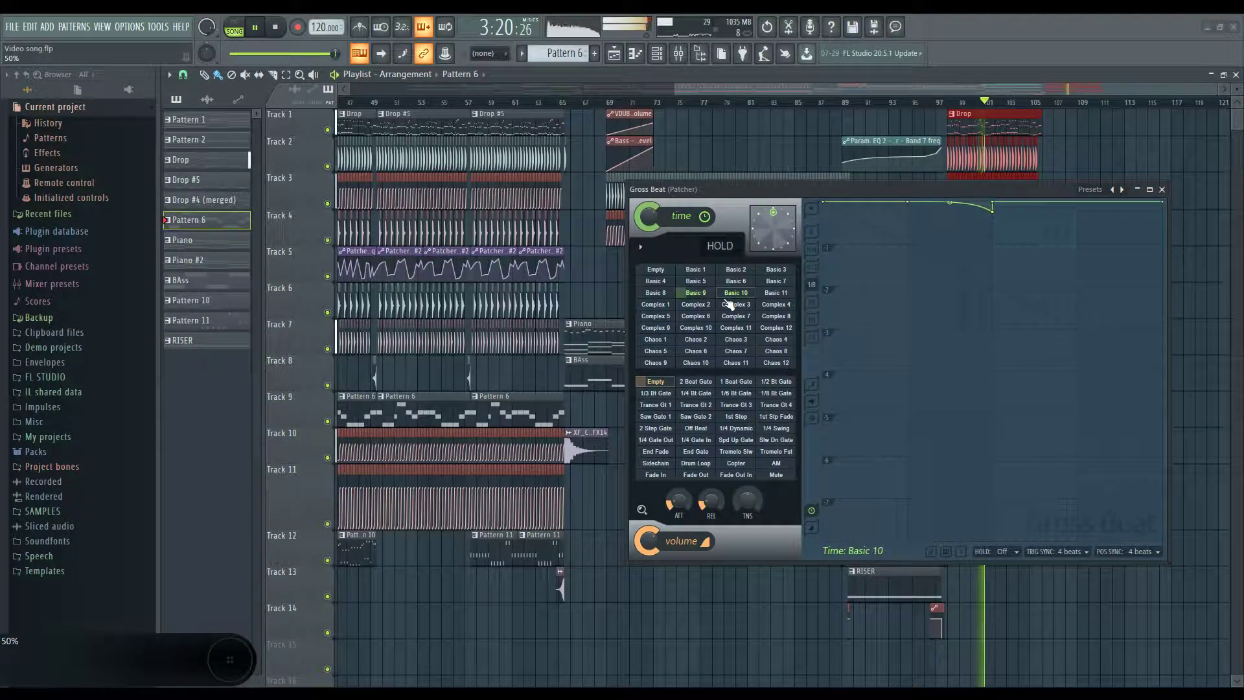
click(776, 294)
key(space)
key(space)
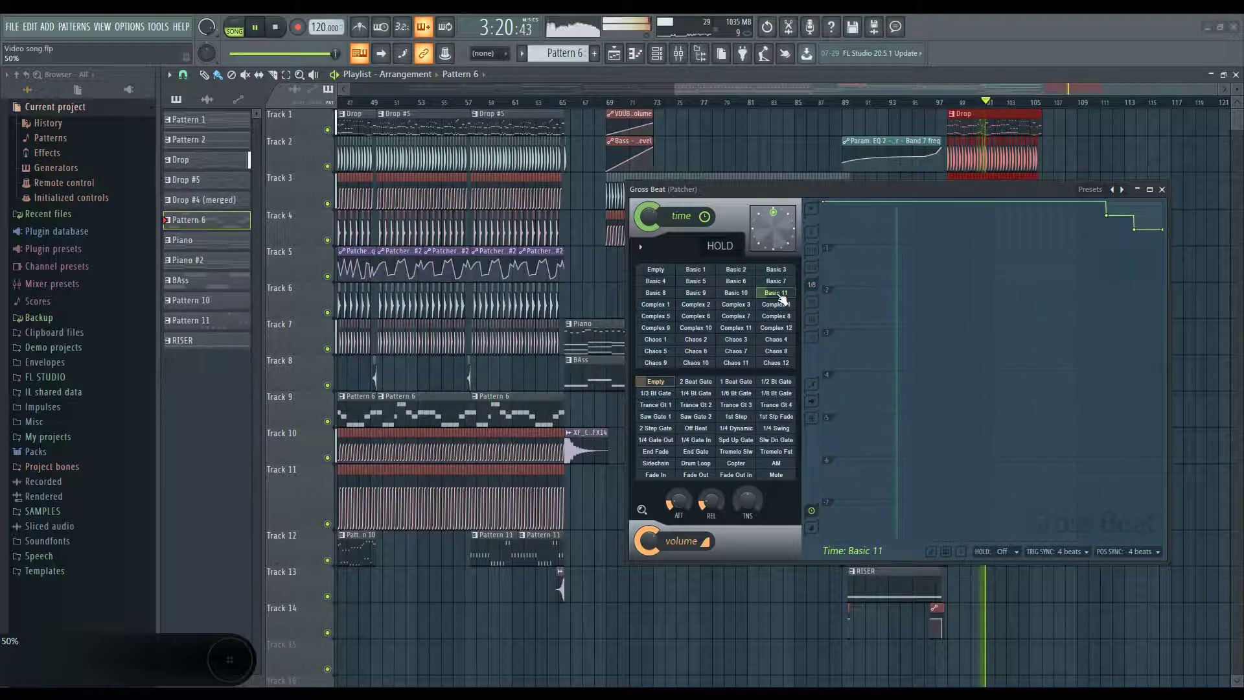
key(space)
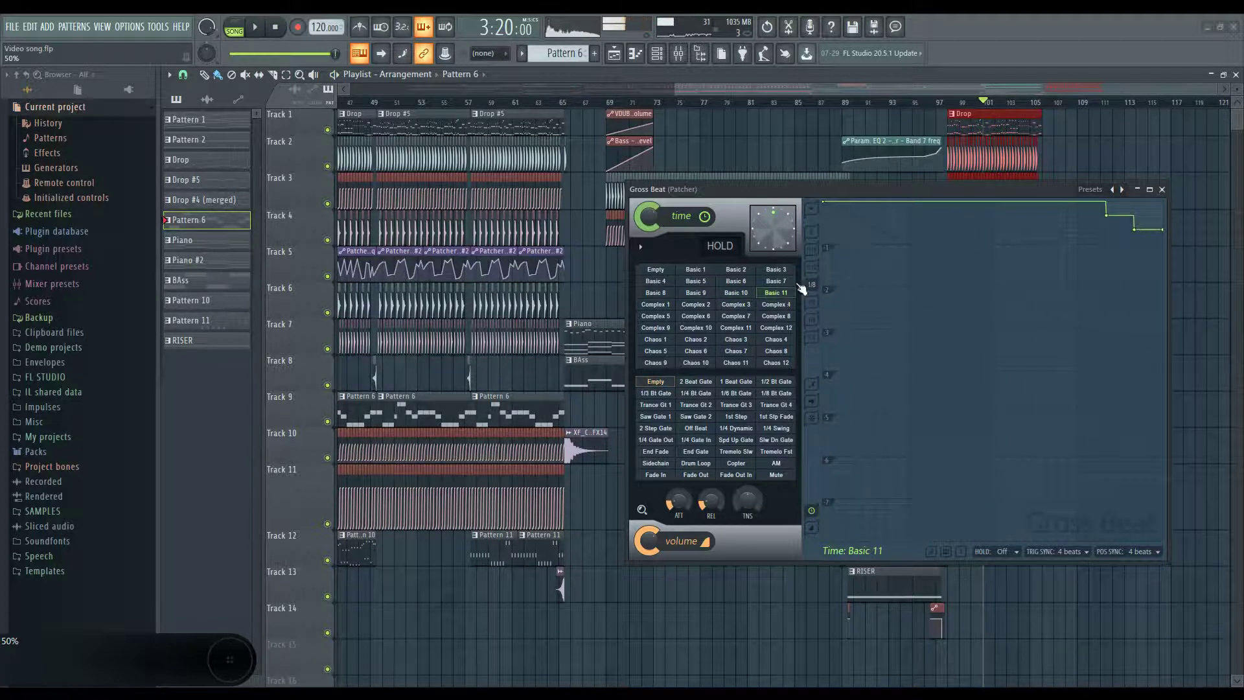
Step: Delete Gross Beat from the Patcher channel and connect Maximus directly to the output again
click(1162, 189)
click(658, 56)
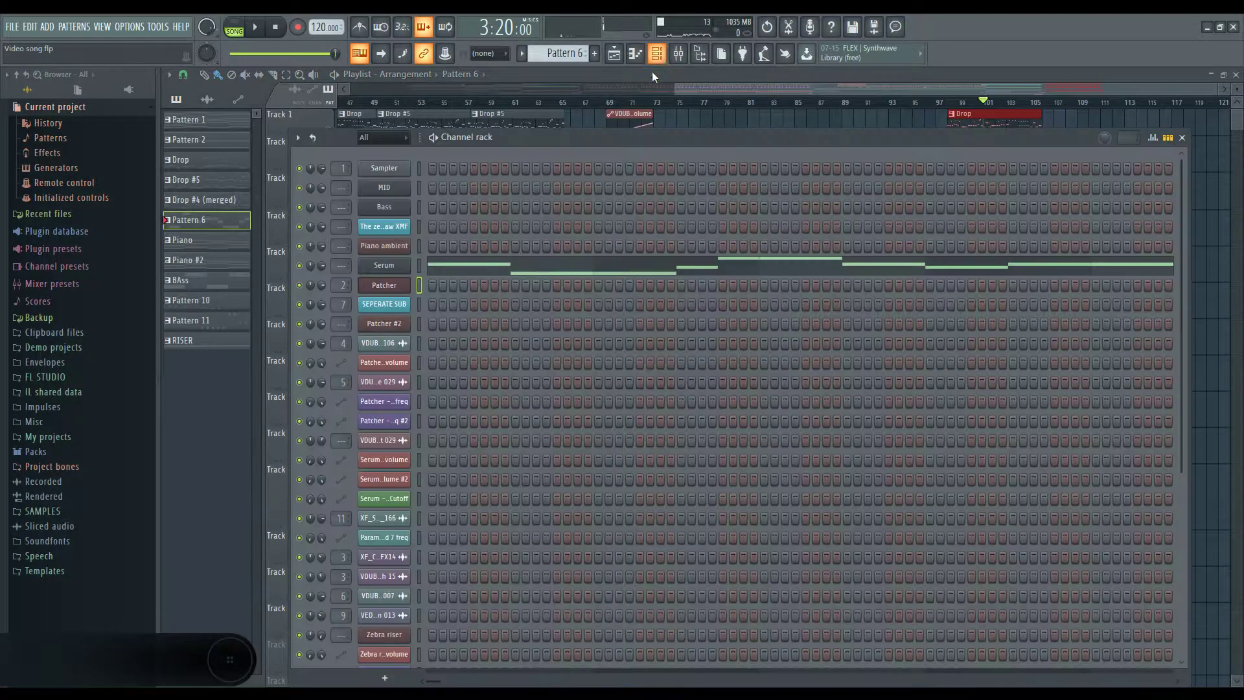
click(398, 287)
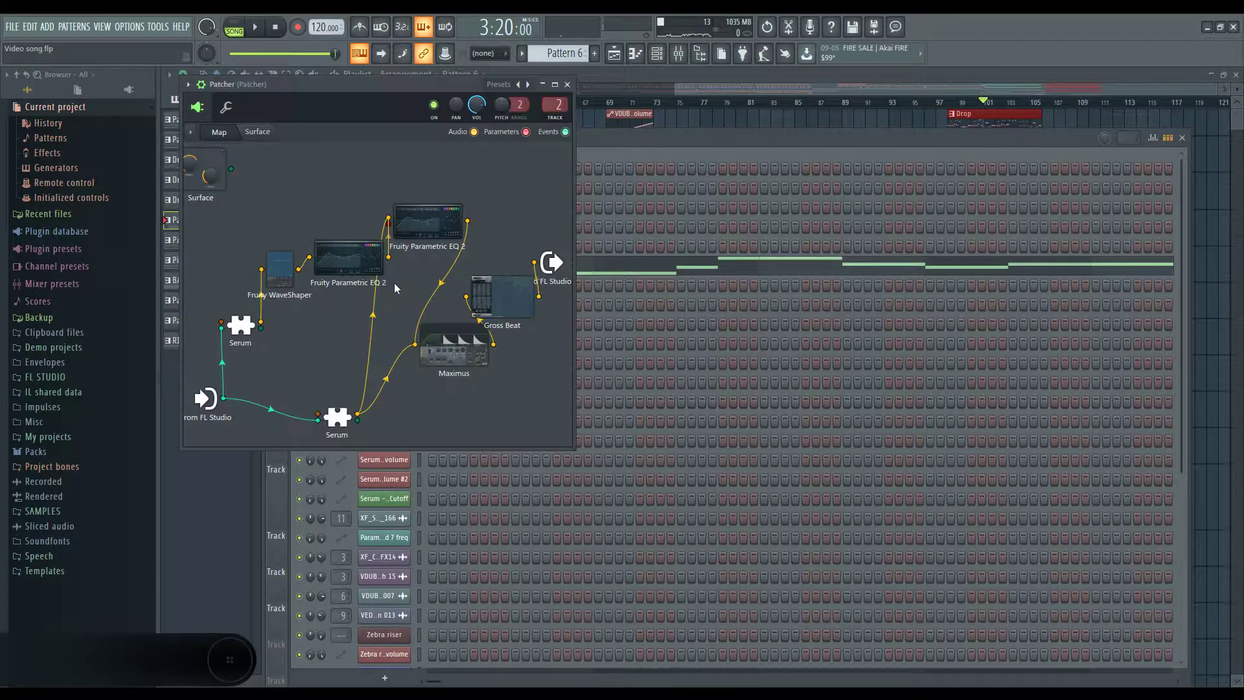
right_click(522, 306)
click(546, 322)
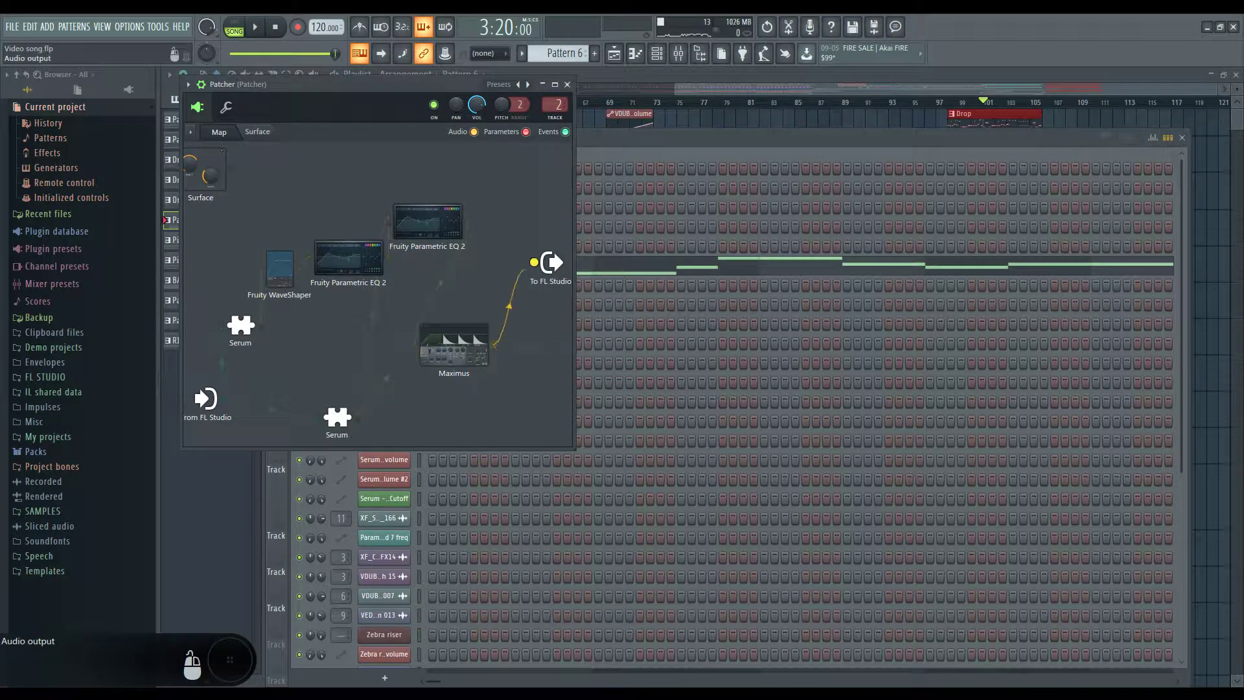
click(568, 85)
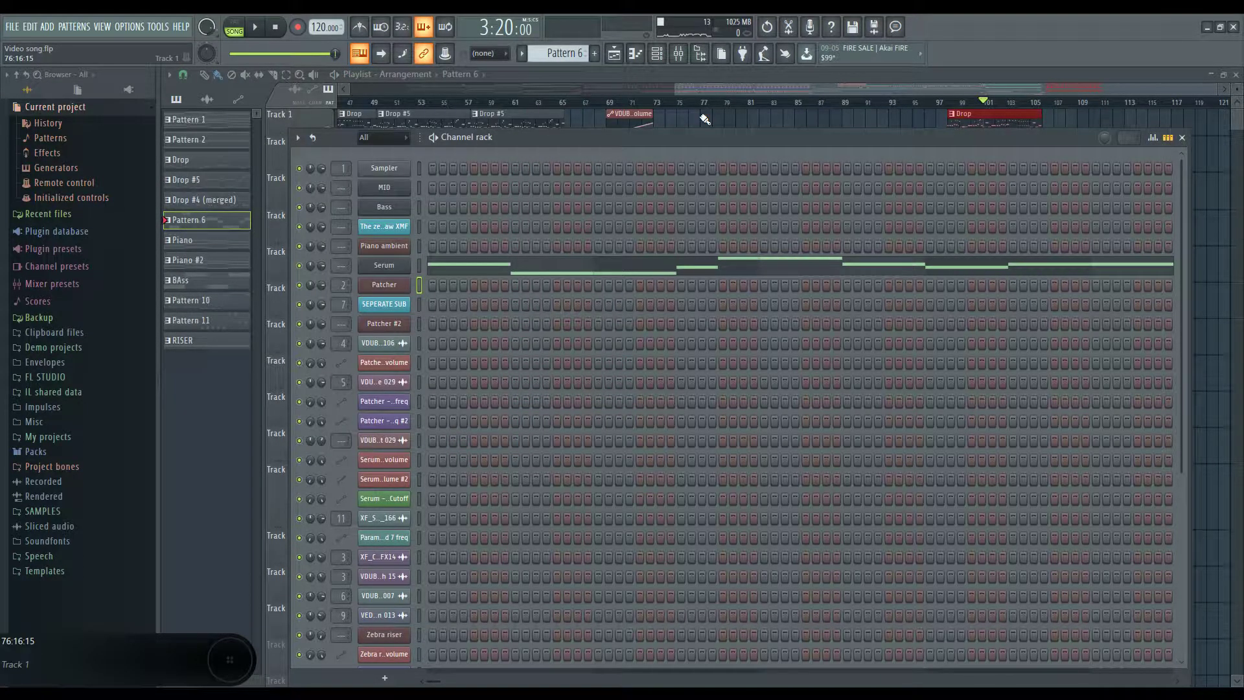
Step: Return to the playlist, play the copied drop from about bar 98, and look over the whole arrangement
click(938, 94)
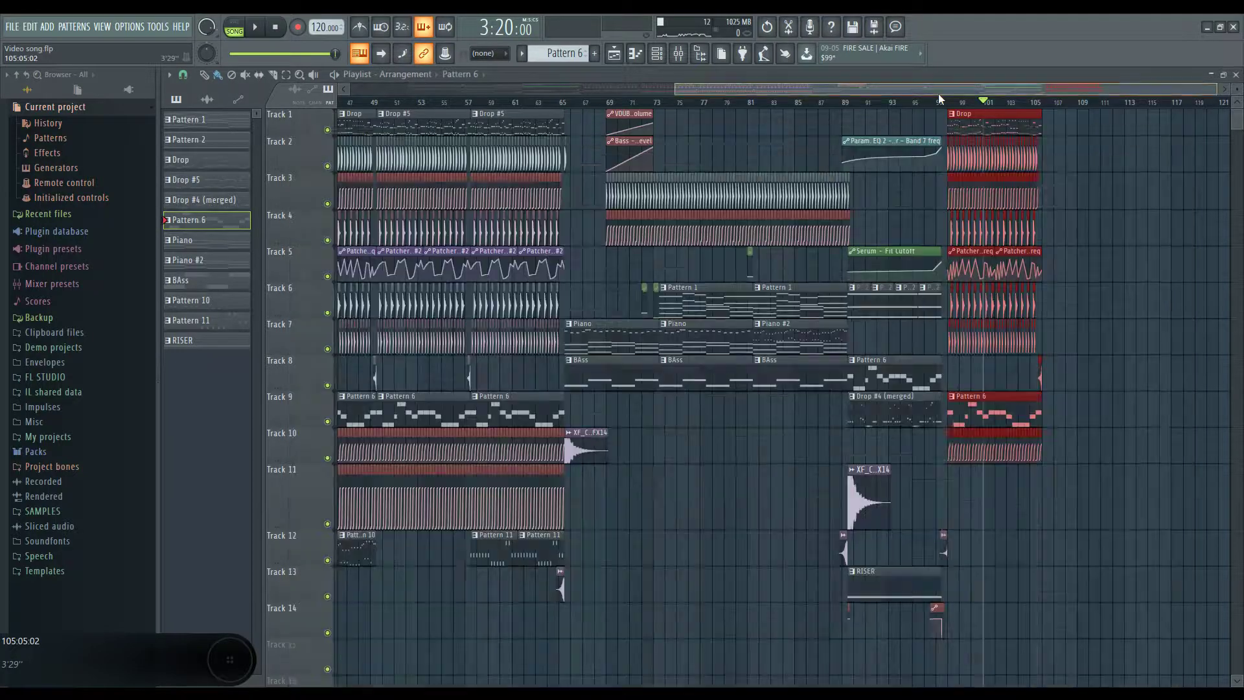
click(951, 102)
key(space)
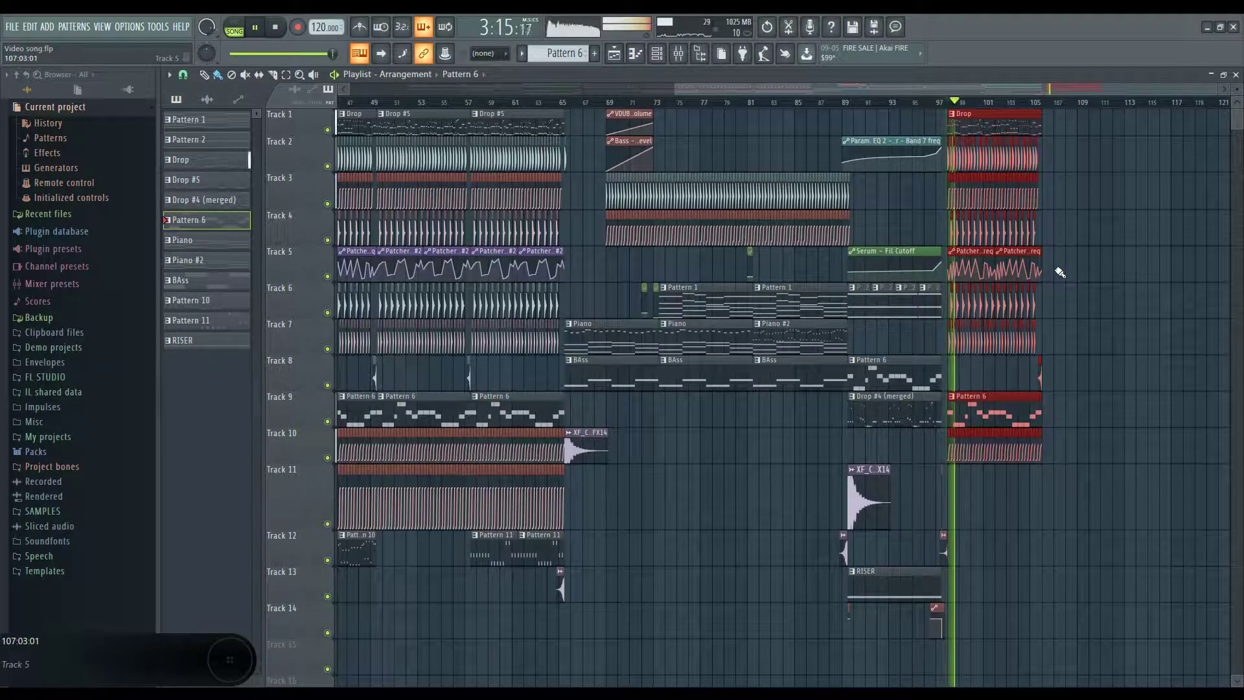
scroll(1125, 368, up, 5)
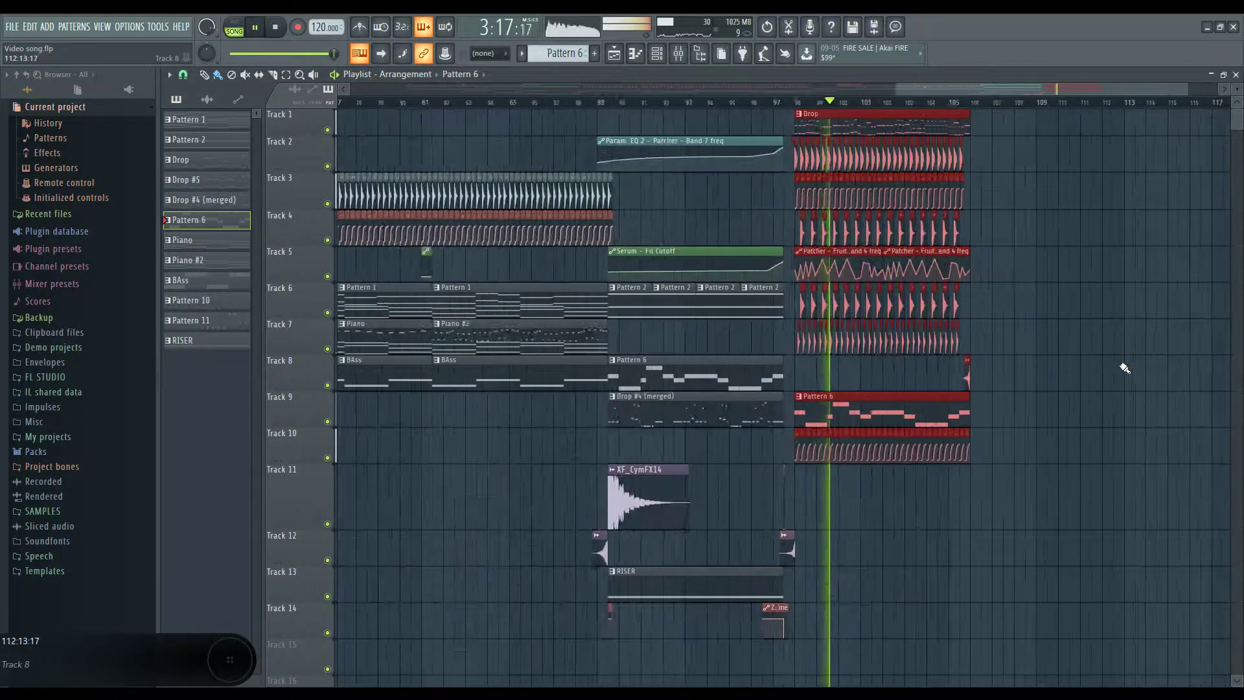
scroll(869, 332, down, 8)
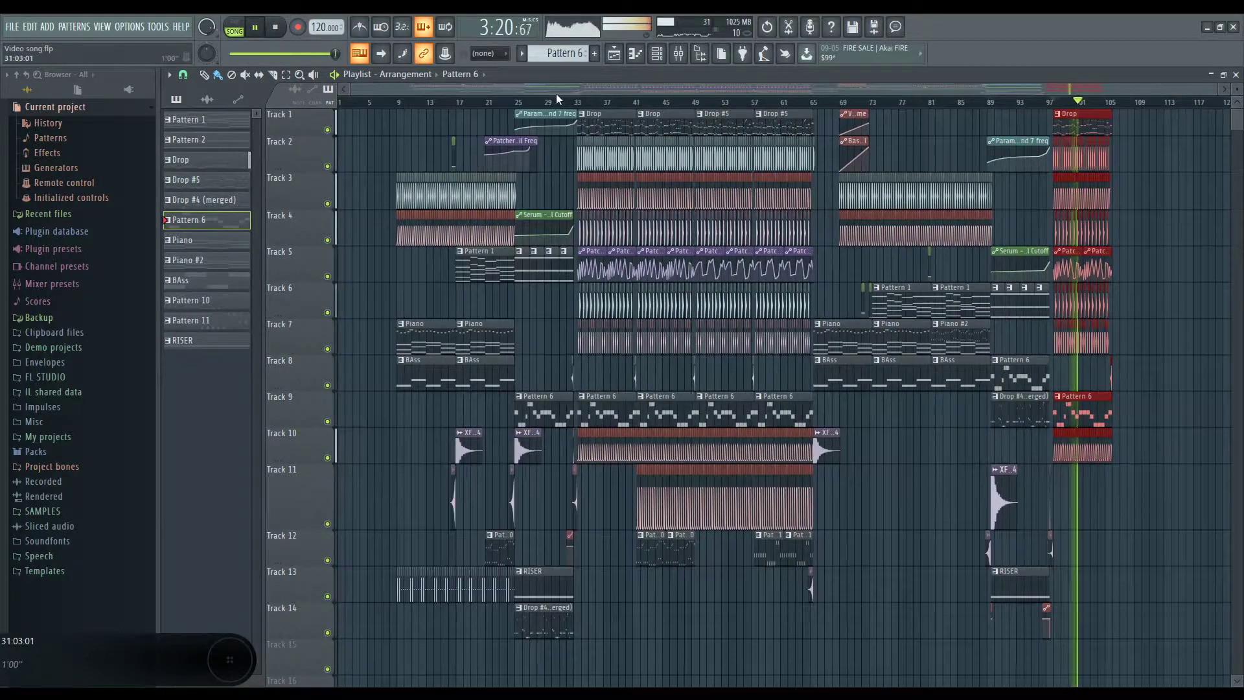
Step: Play the first build-up from about bar 30, the second build-up from about bars 83 and 96, and the first drop from about bar 49
click(557, 98)
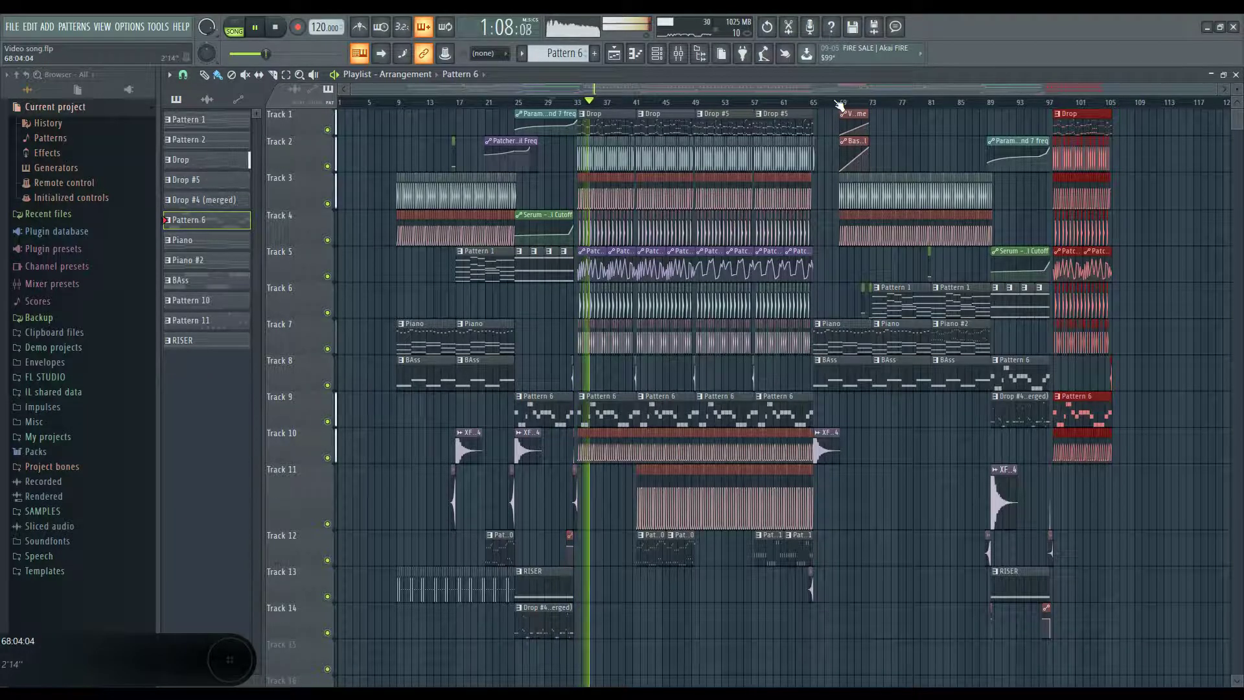
drag(829, 102, 948, 110)
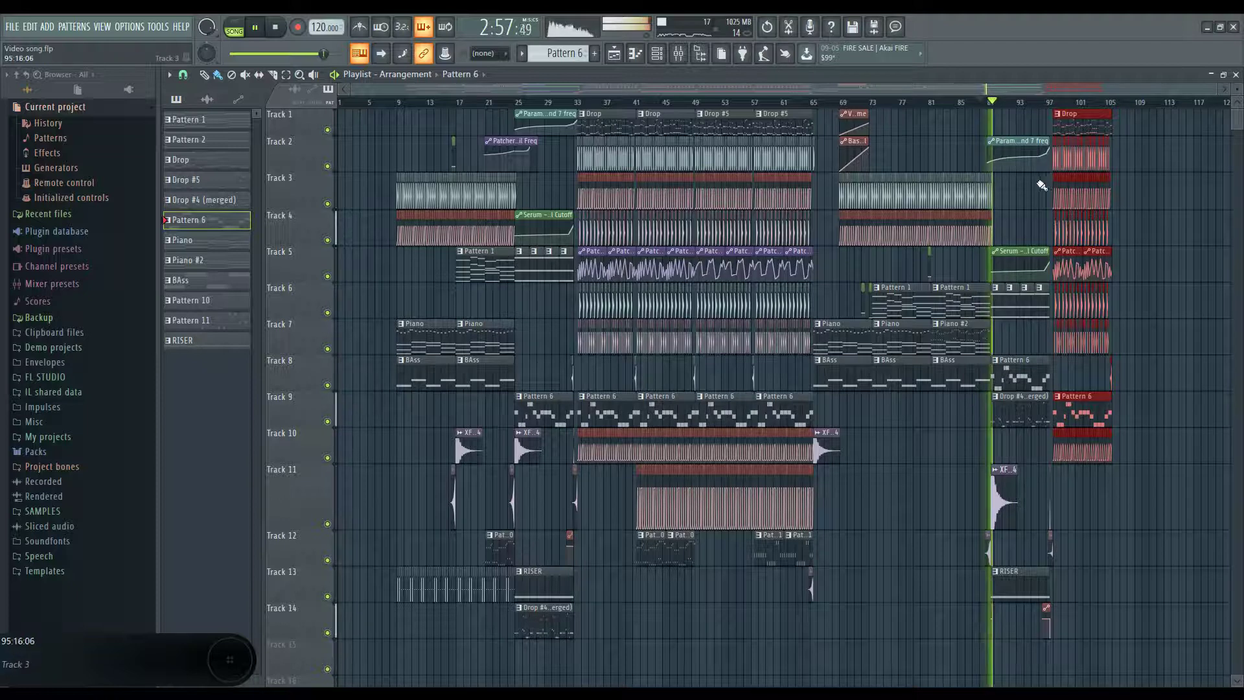
drag(1016, 96, 1046, 98)
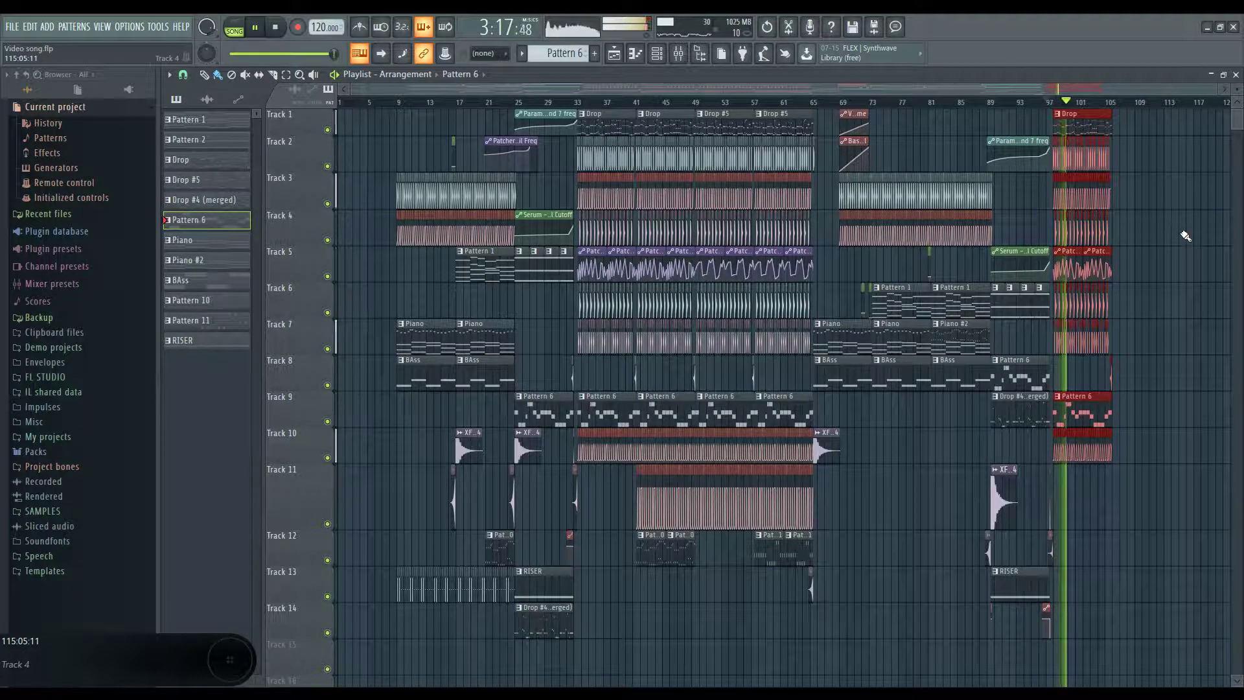
click(694, 101)
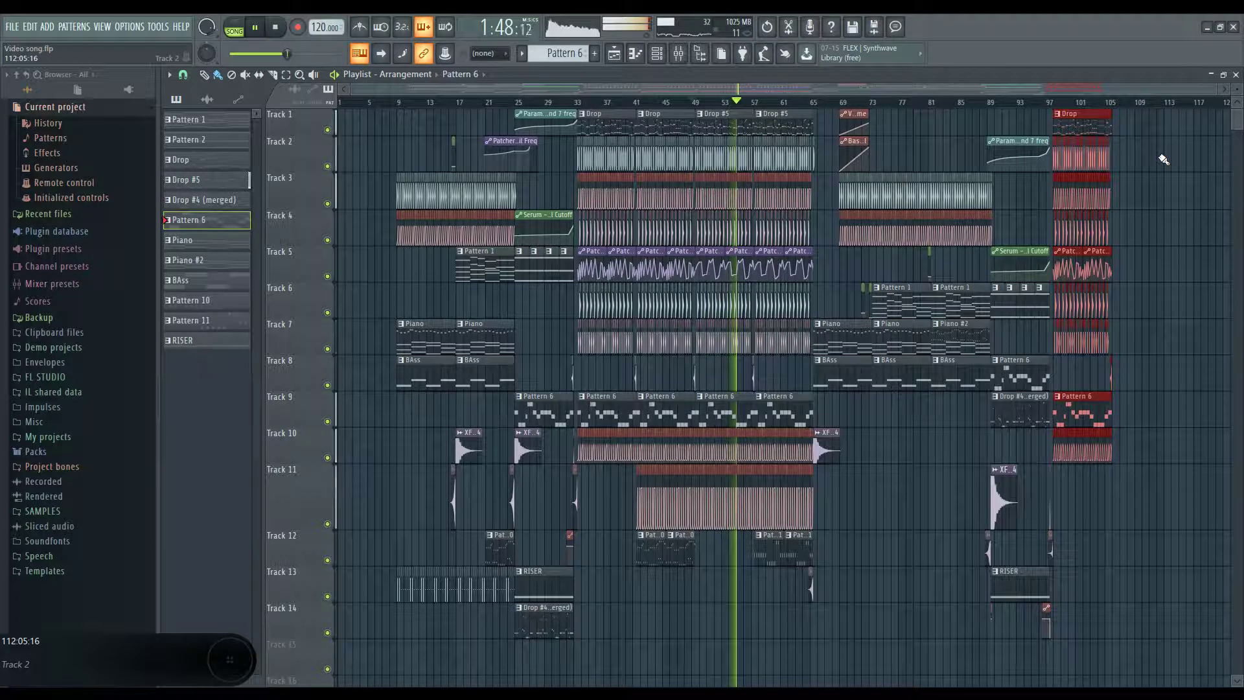
Step: Stop the first drop's playback and briefly play the copied second drop from just before bar 98
key(space)
click(279, 26)
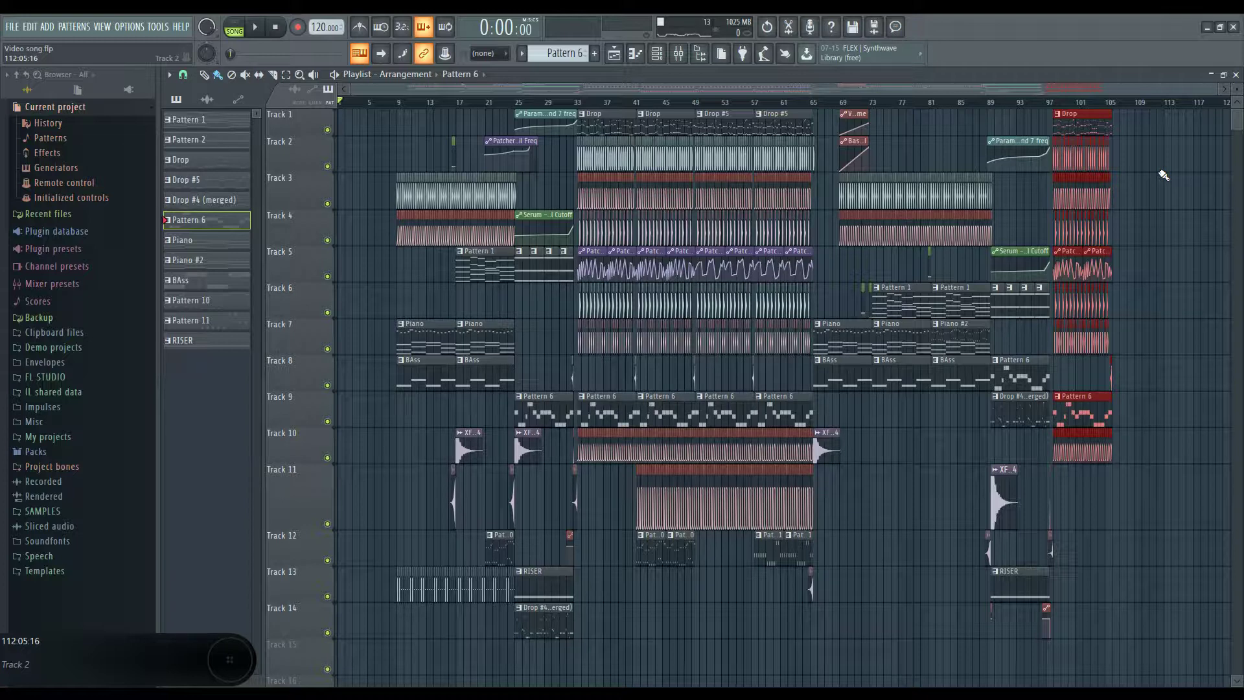
drag(1028, 94, 1114, 99)
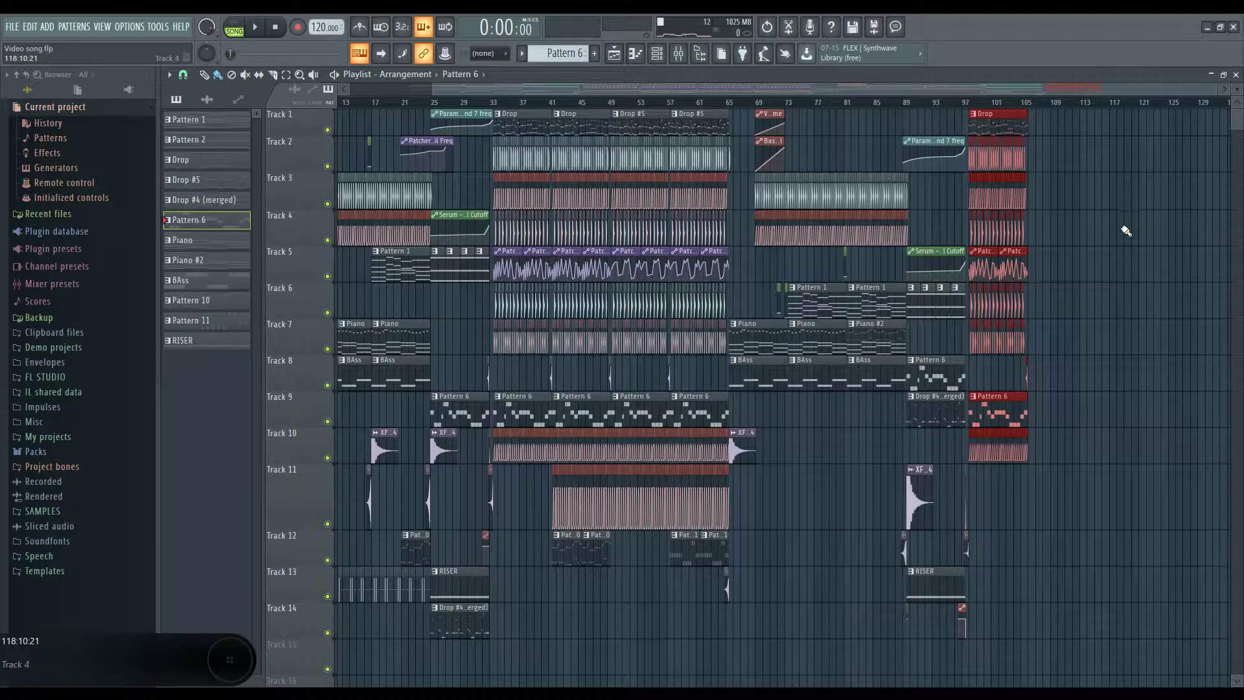
key(super)
key(super)
scroll(1137, 292, up, 8)
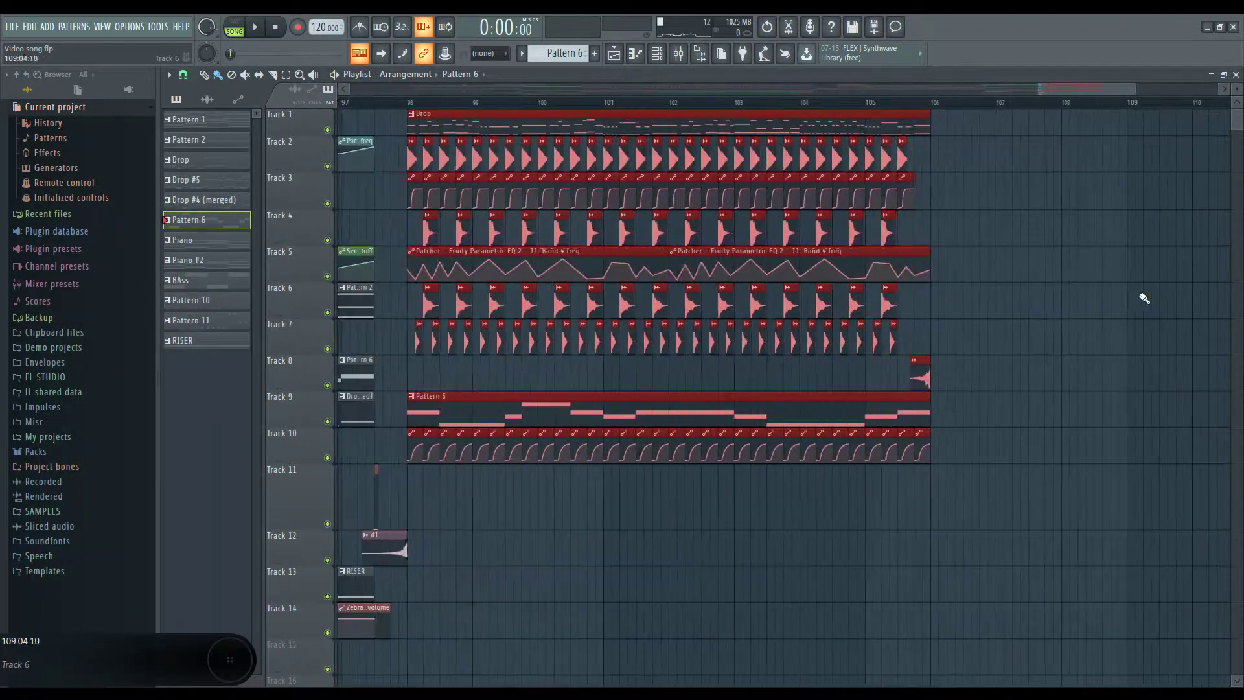
key(space)
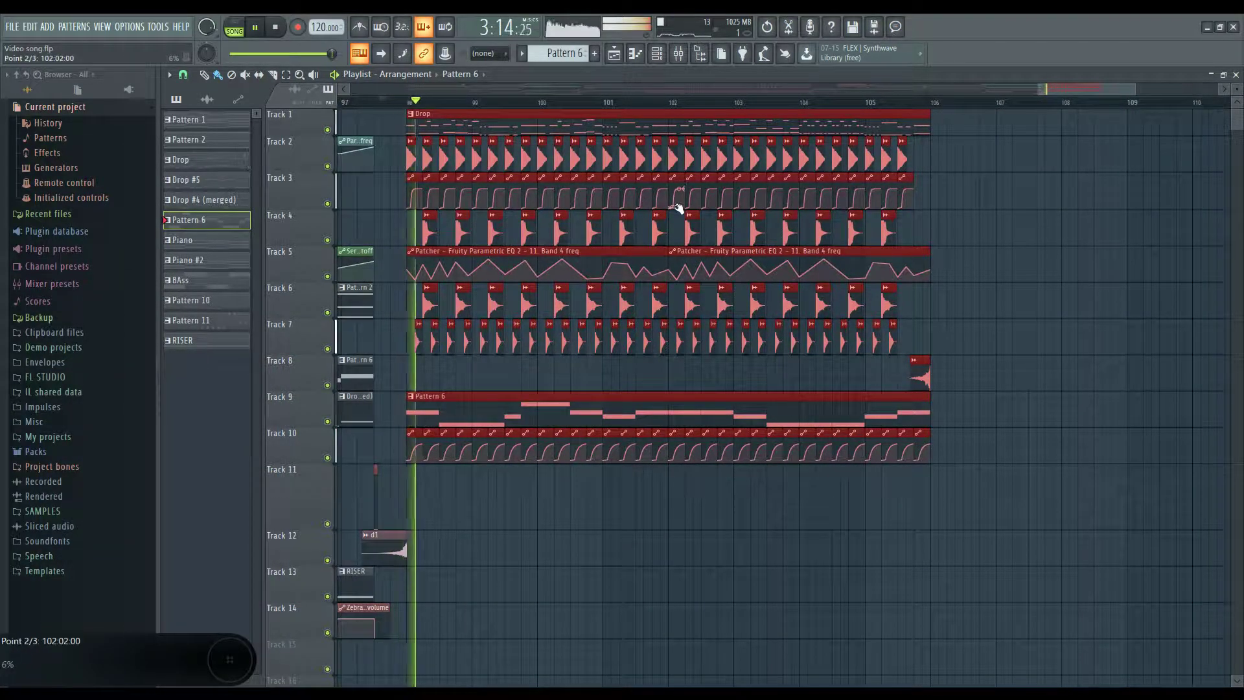
key(space)
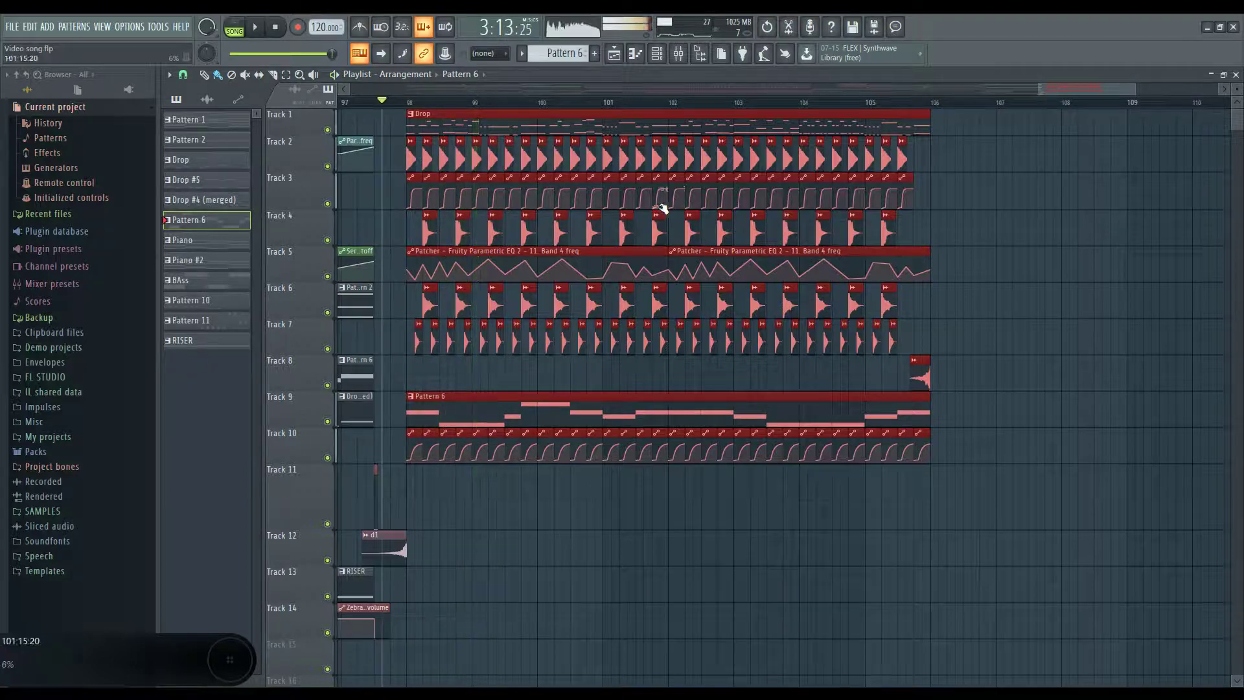
Step: Play the first drop again from about bar 50 as a reference for the second drop
scroll(547, 193, down, 8)
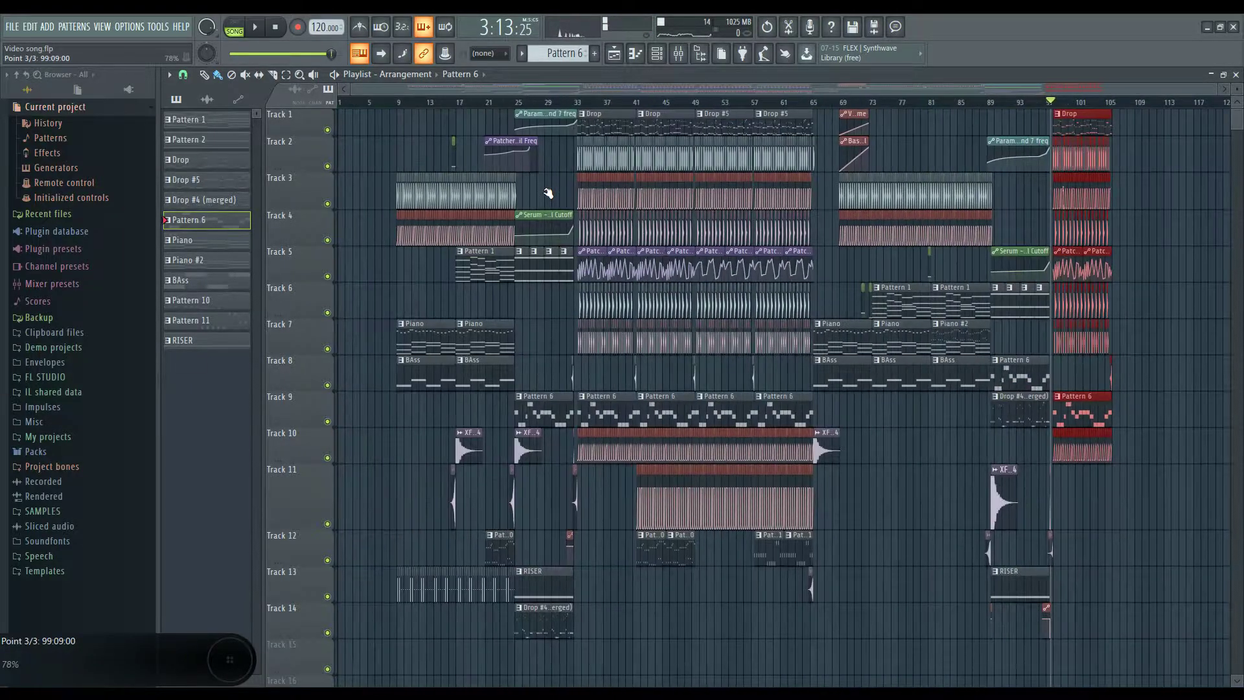
click(698, 102)
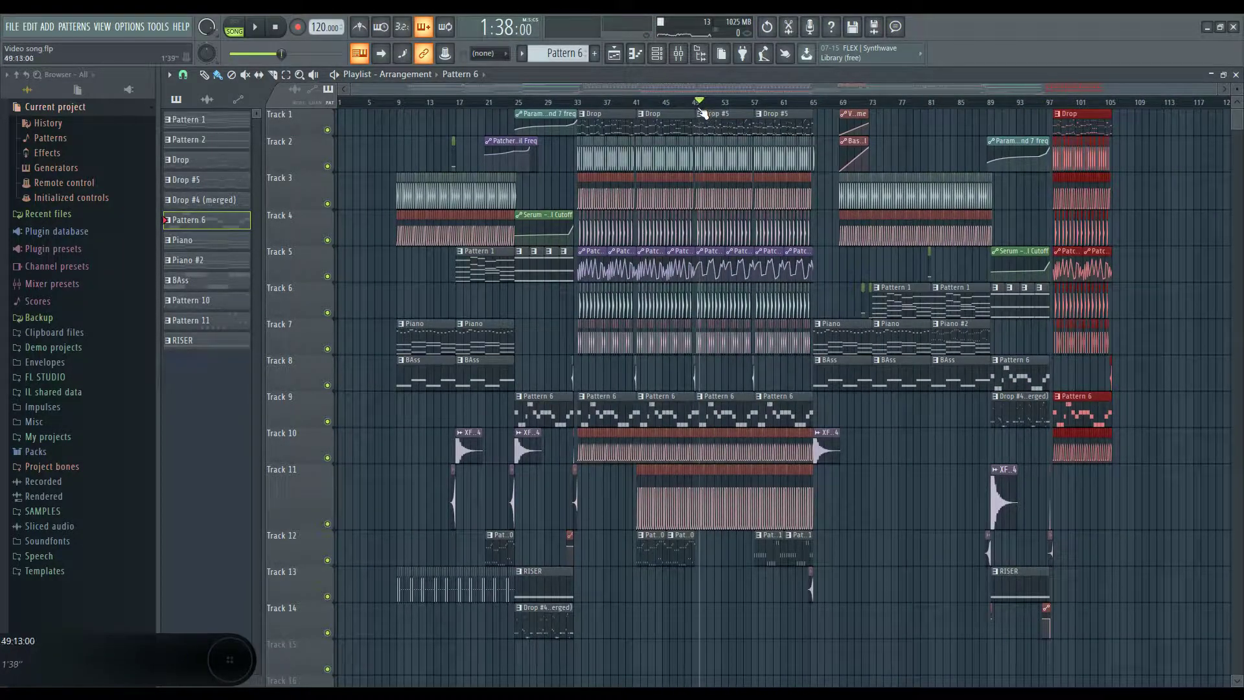
key(space)
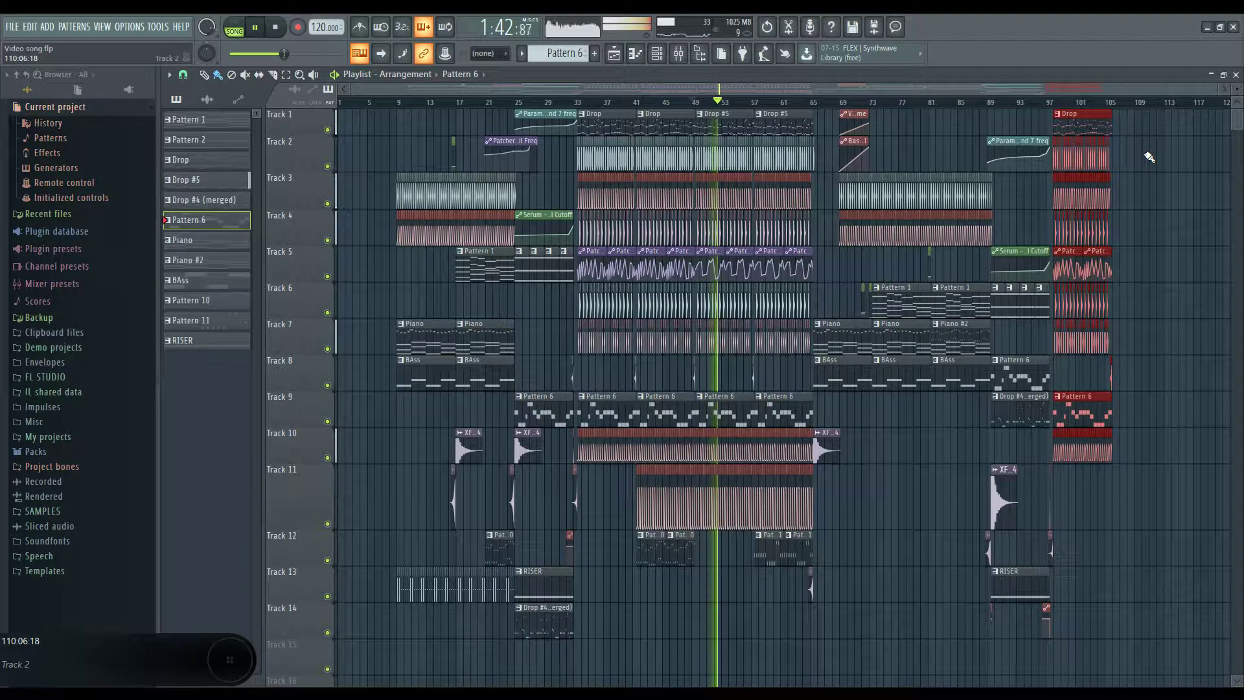
key(space)
Step: Deselect the copied clips and make the Drop pattern clip at bar 98 on Track 1 unique
scroll(1166, 162, up, 4)
scroll(1056, 171, down, 5)
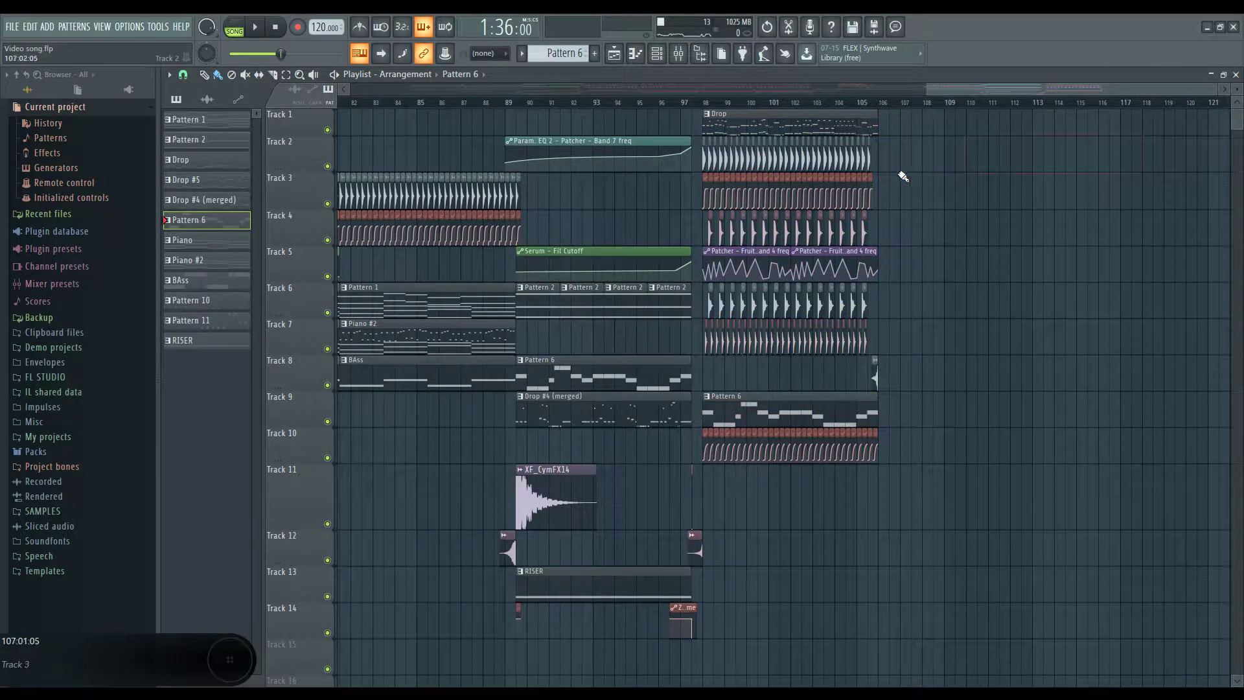
scroll(904, 174, up, 3)
right_click(547, 118)
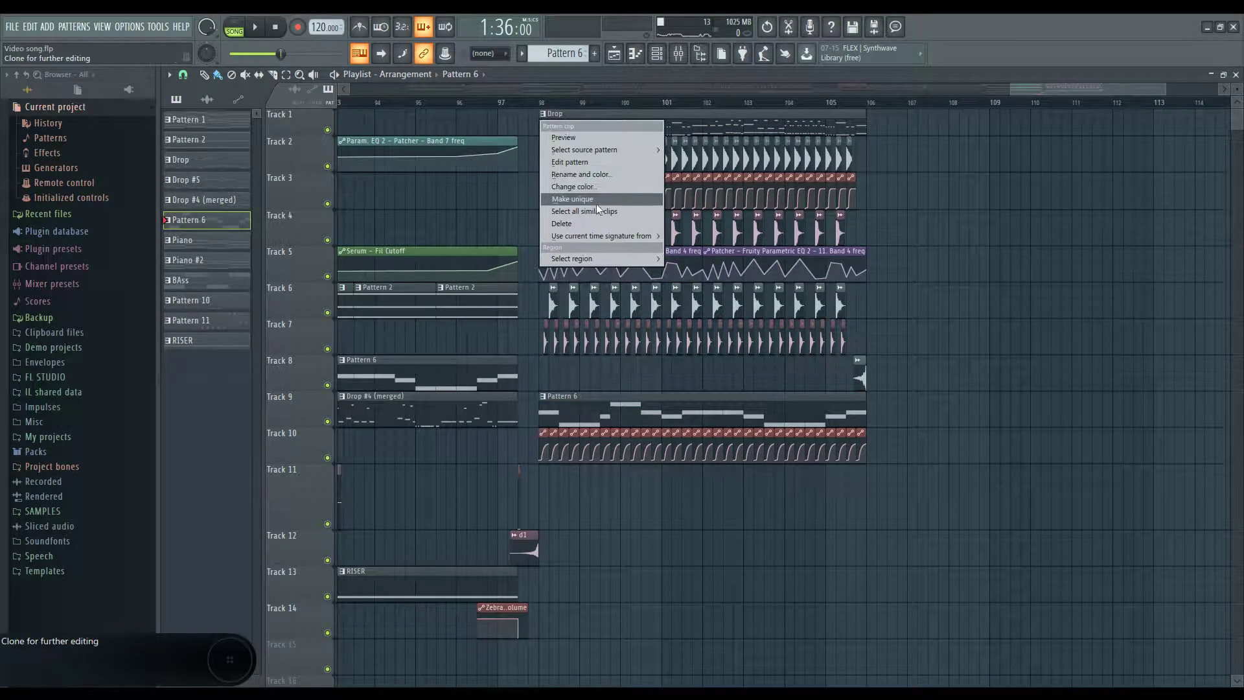
click(600, 202)
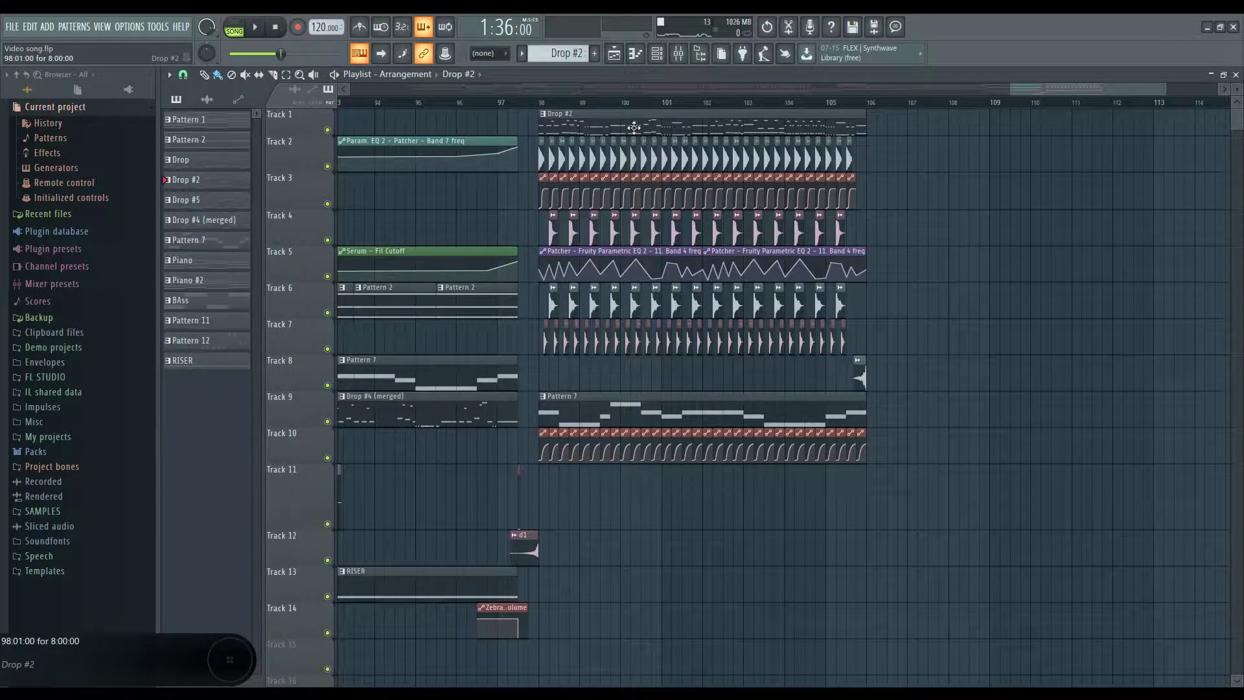
Step: Open the unique drop clip's Patcher notes in the piano roll, showing the melody from bar 1
double_click(633, 127)
scroll(561, 281, down, 3)
scroll(564, 281, up, 3)
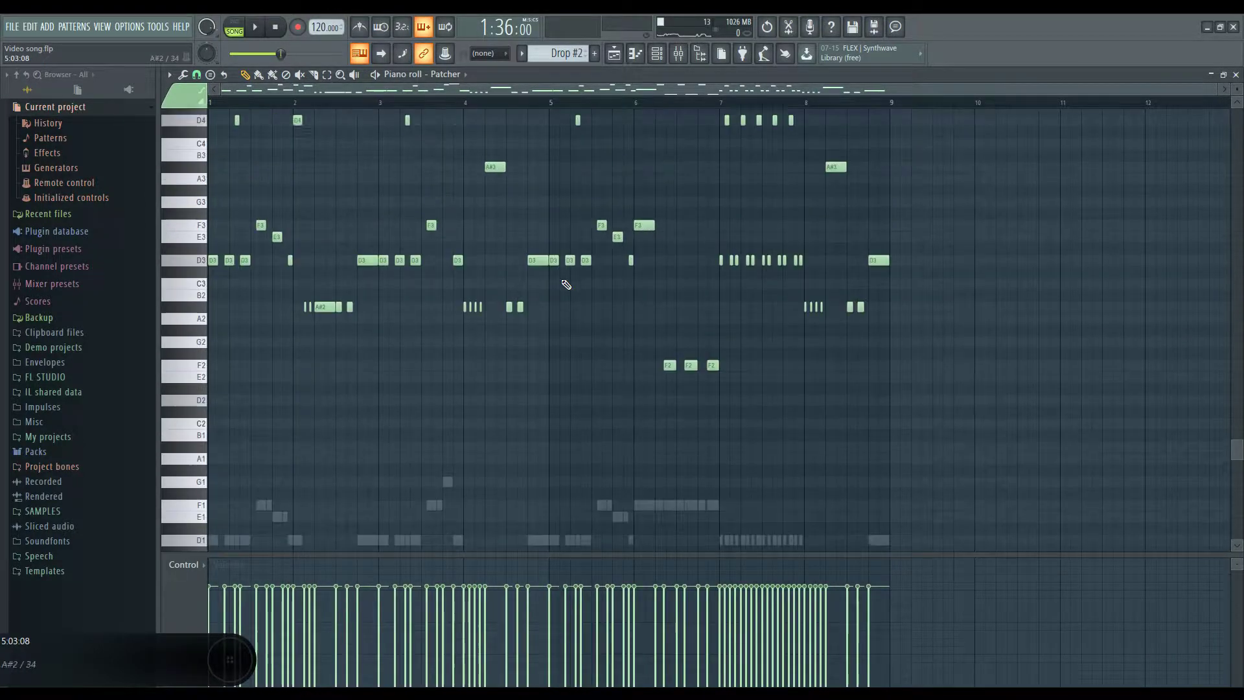
scroll(566, 284, up, 5)
scroll(256, 356, up, 3)
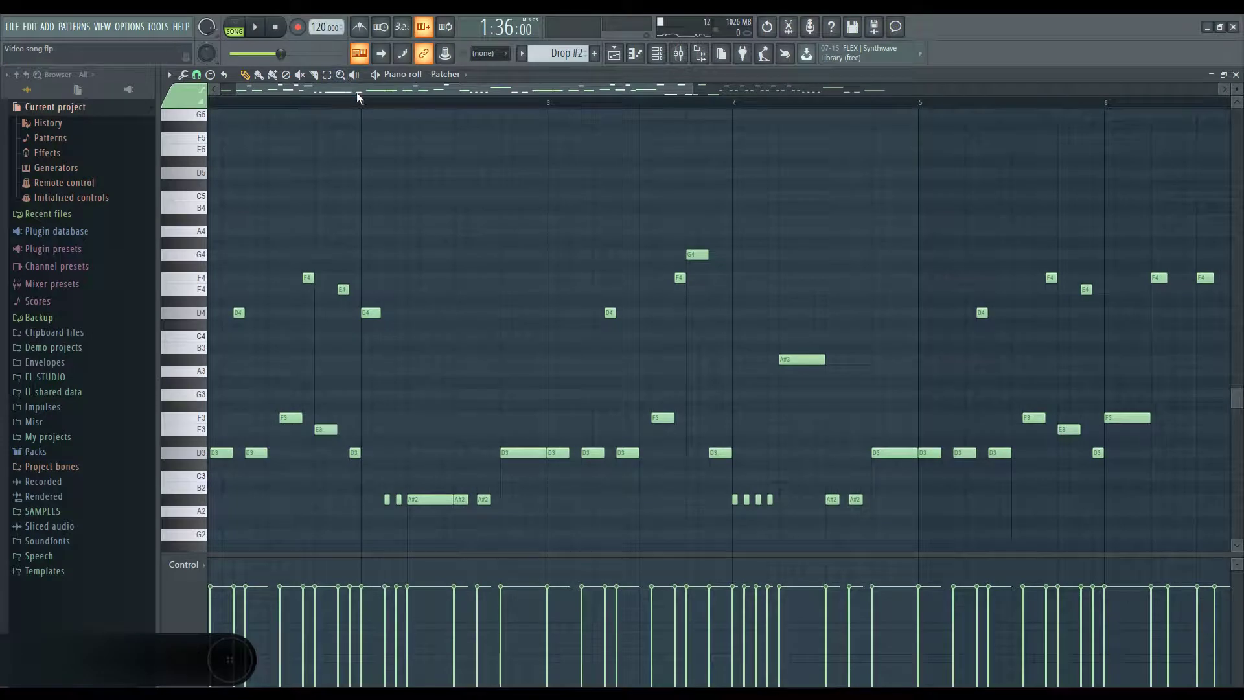
scroll(357, 97, left, 2)
Step: Switch playback to pattern mode and audition the opening notes of the unique drop pattern from bar 1
click(236, 29)
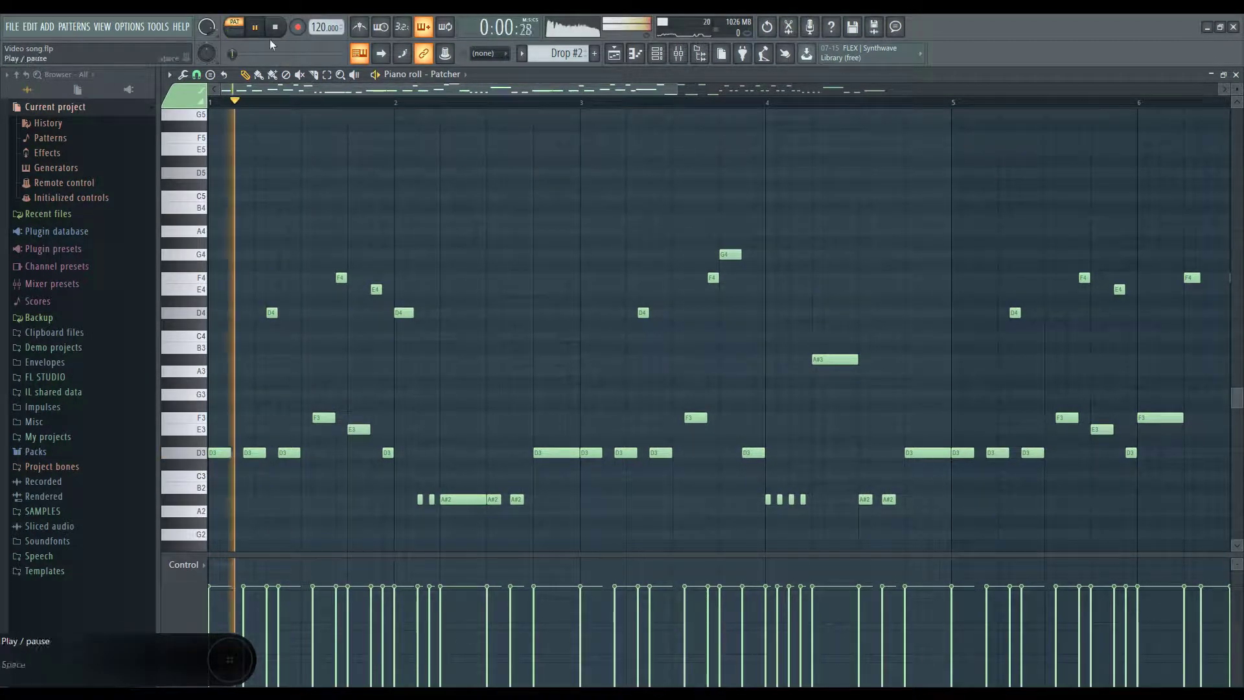
key(space)
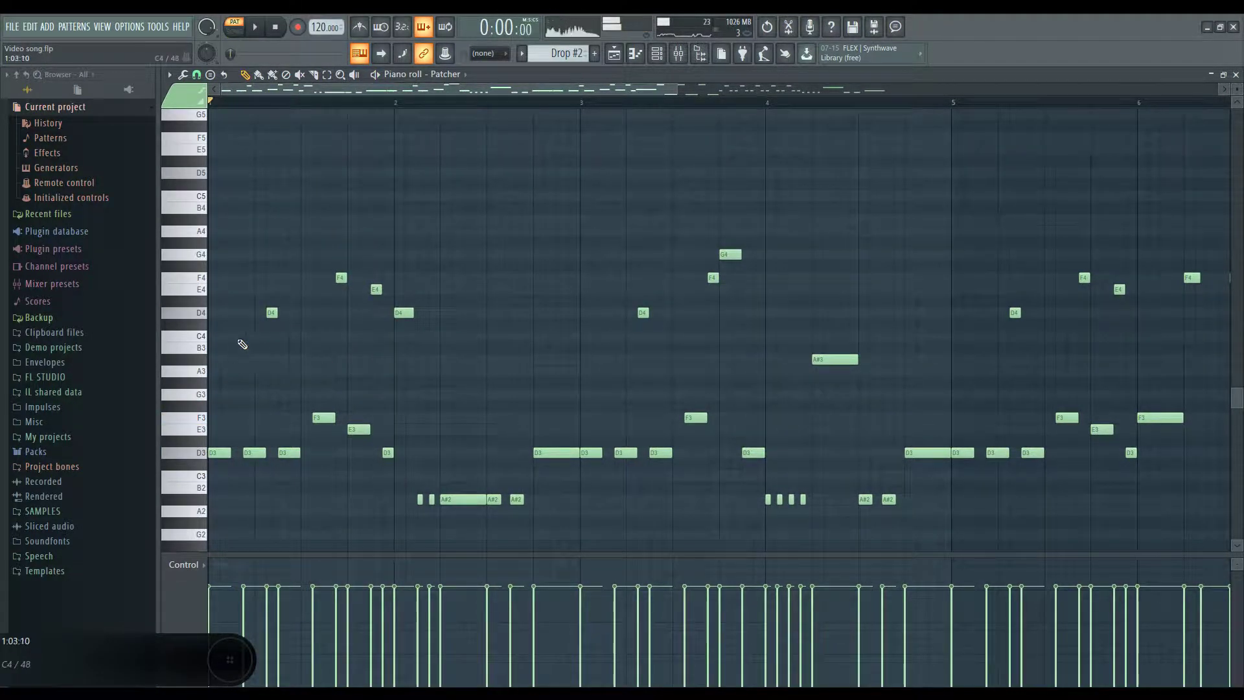
scroll(259, 259, up, 5)
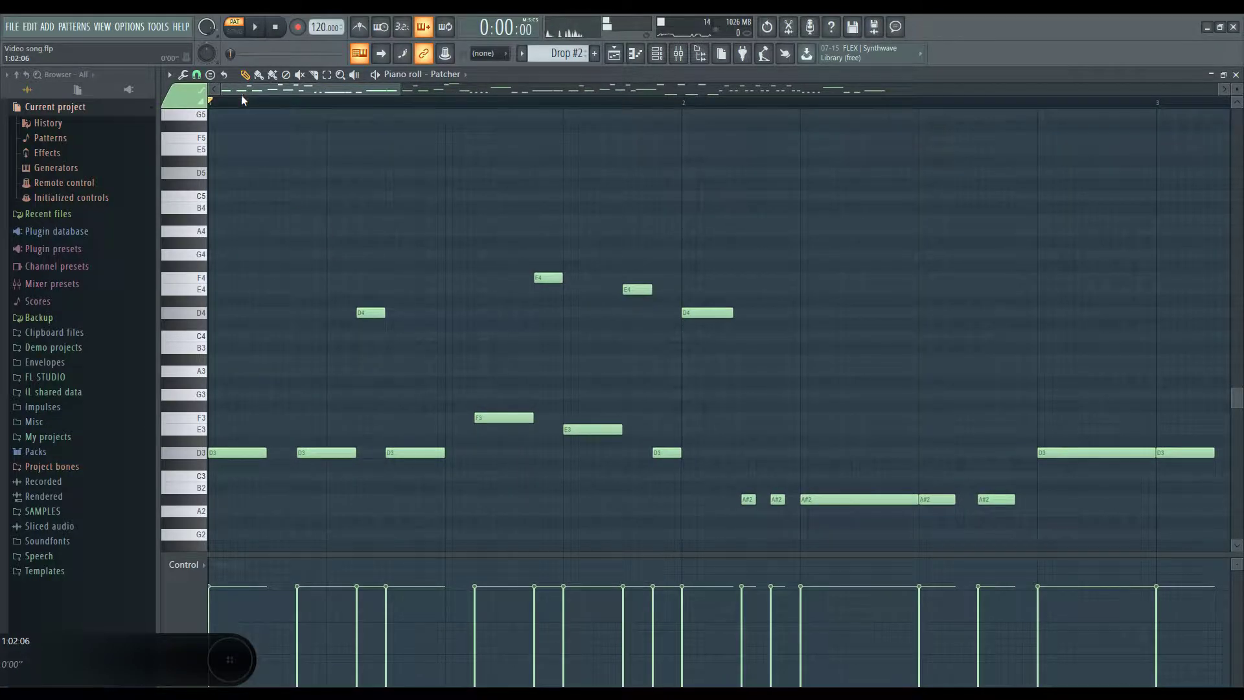
key(space)
key(space)
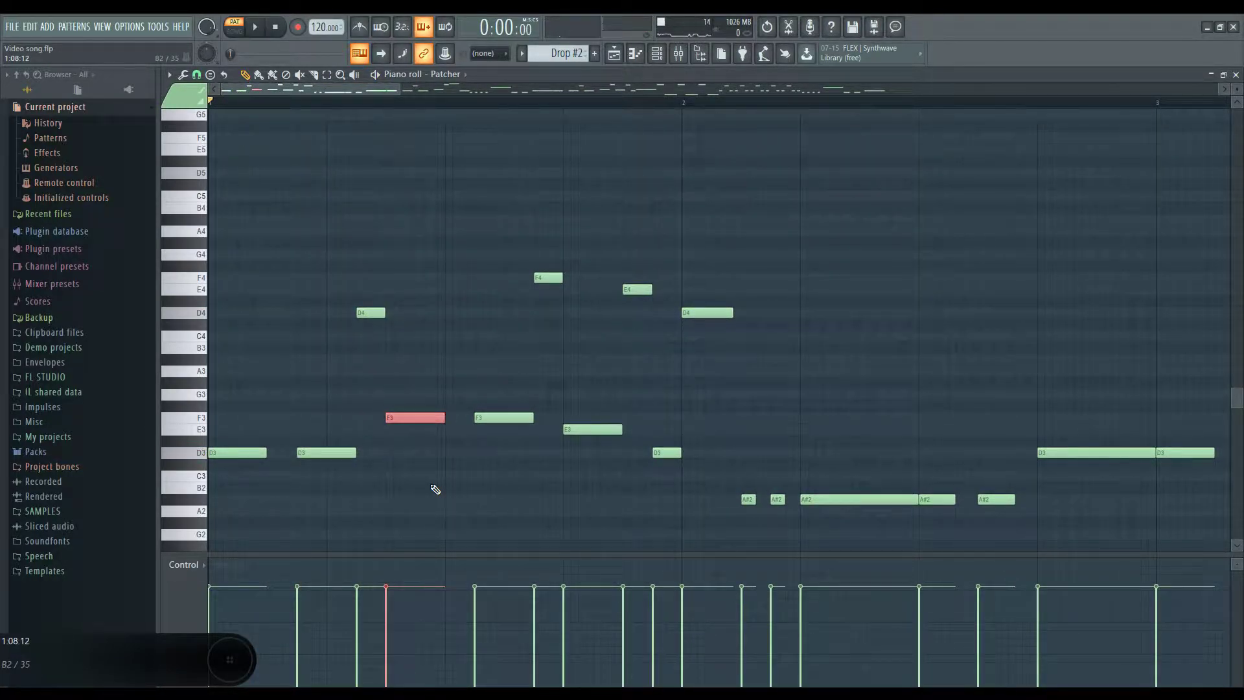
Step: Check the root note and scale set for the piano roll's scale highlighting
click(168, 75)
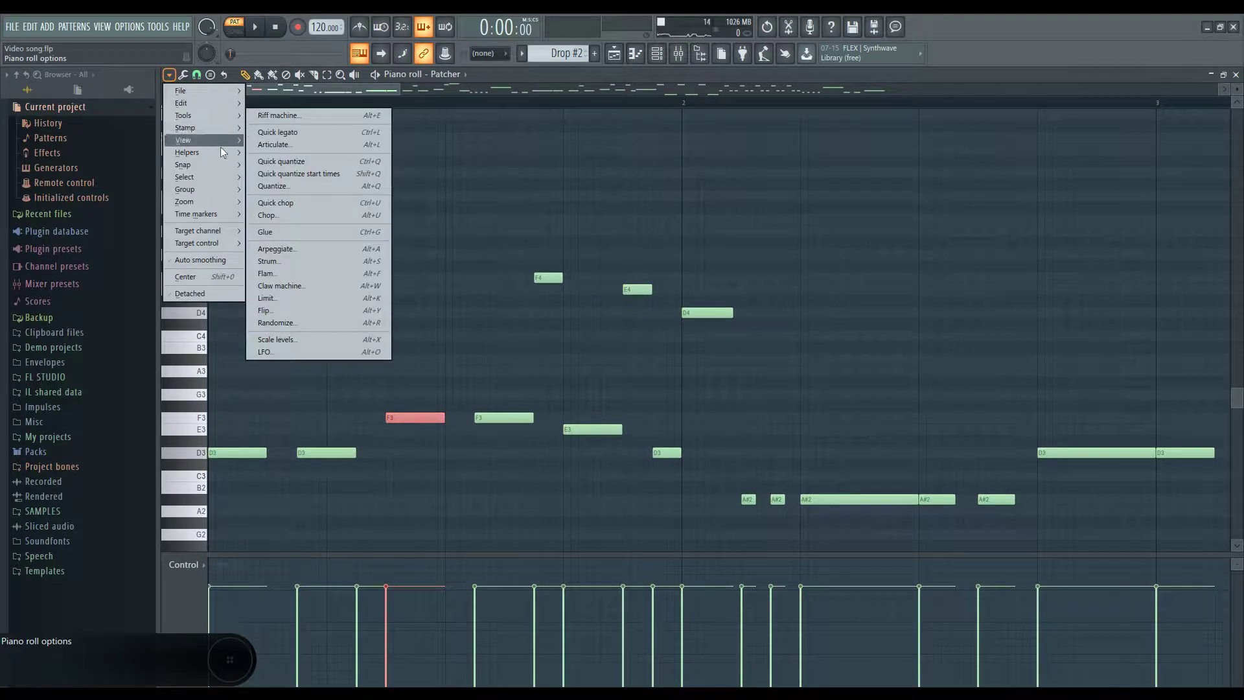
mouse_move(222, 151)
mouse_move(299, 166)
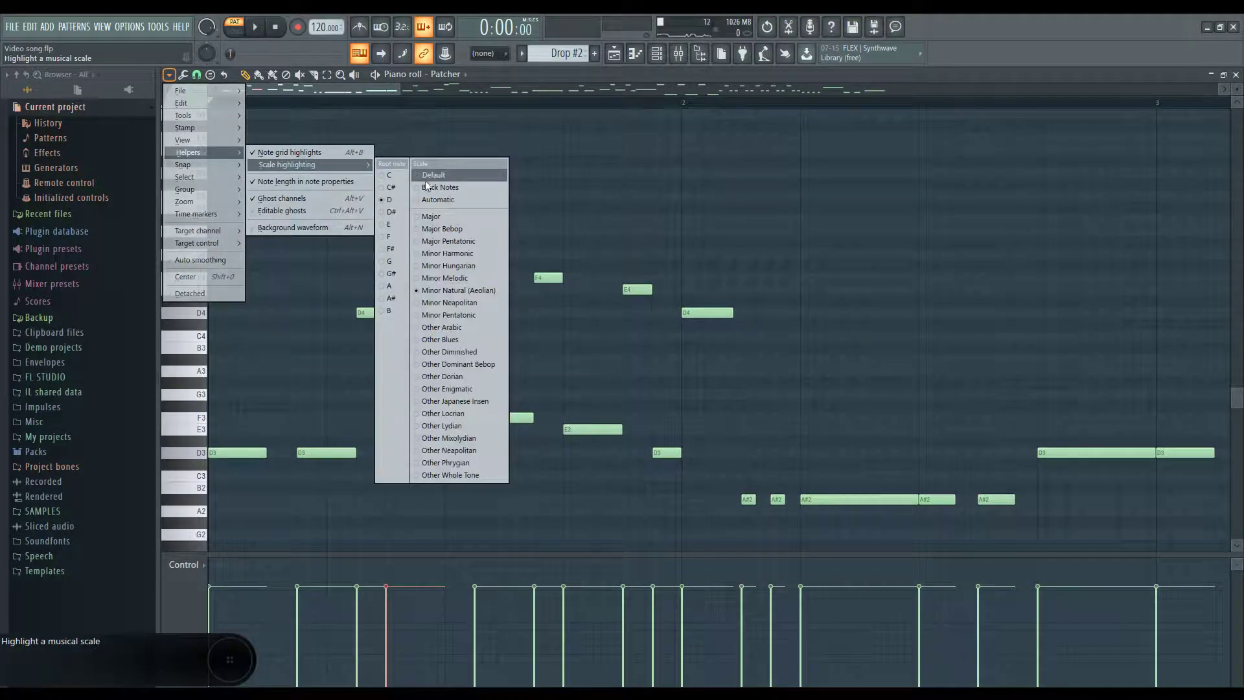
key(Escape)
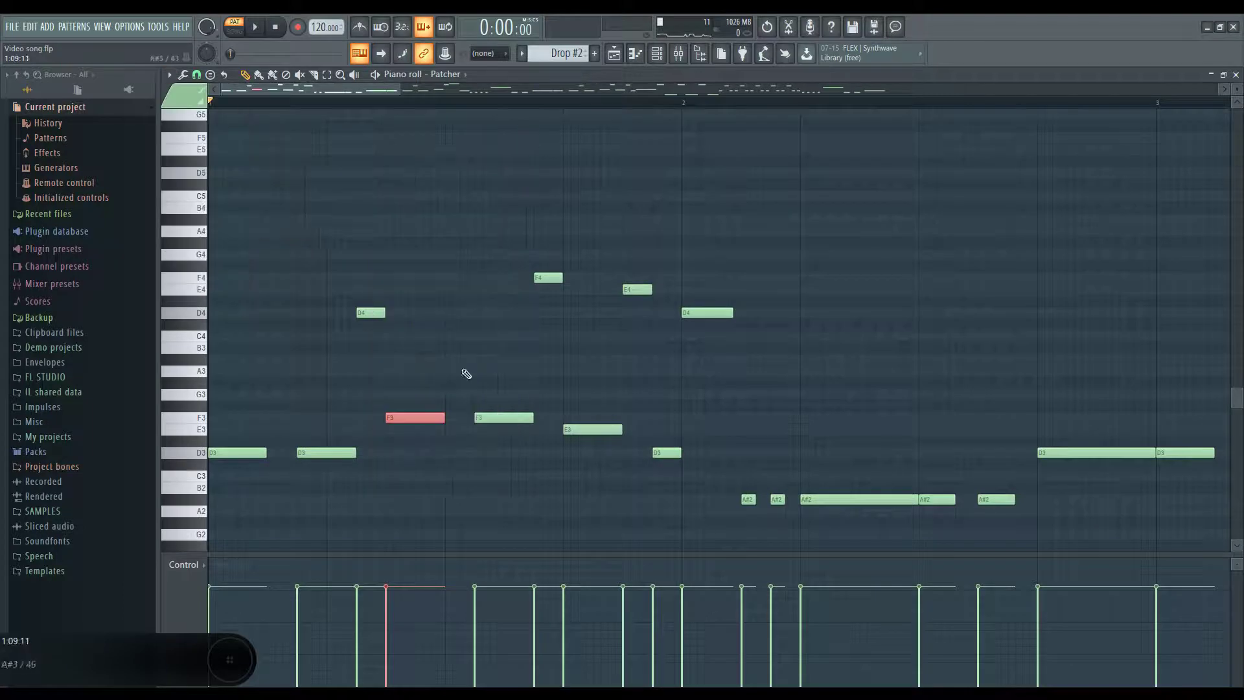
Step: Raise the E3 note on the last beat of bar 1 to G3 and play the pattern
key(space)
key(space)
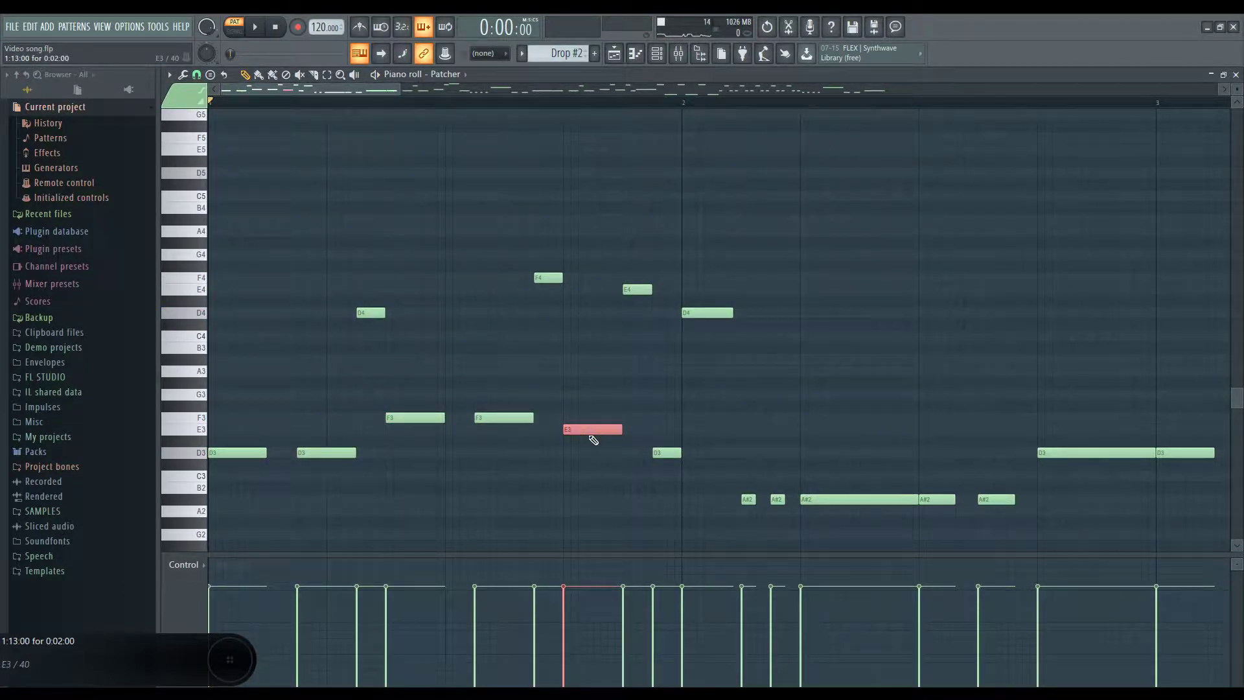
key(space)
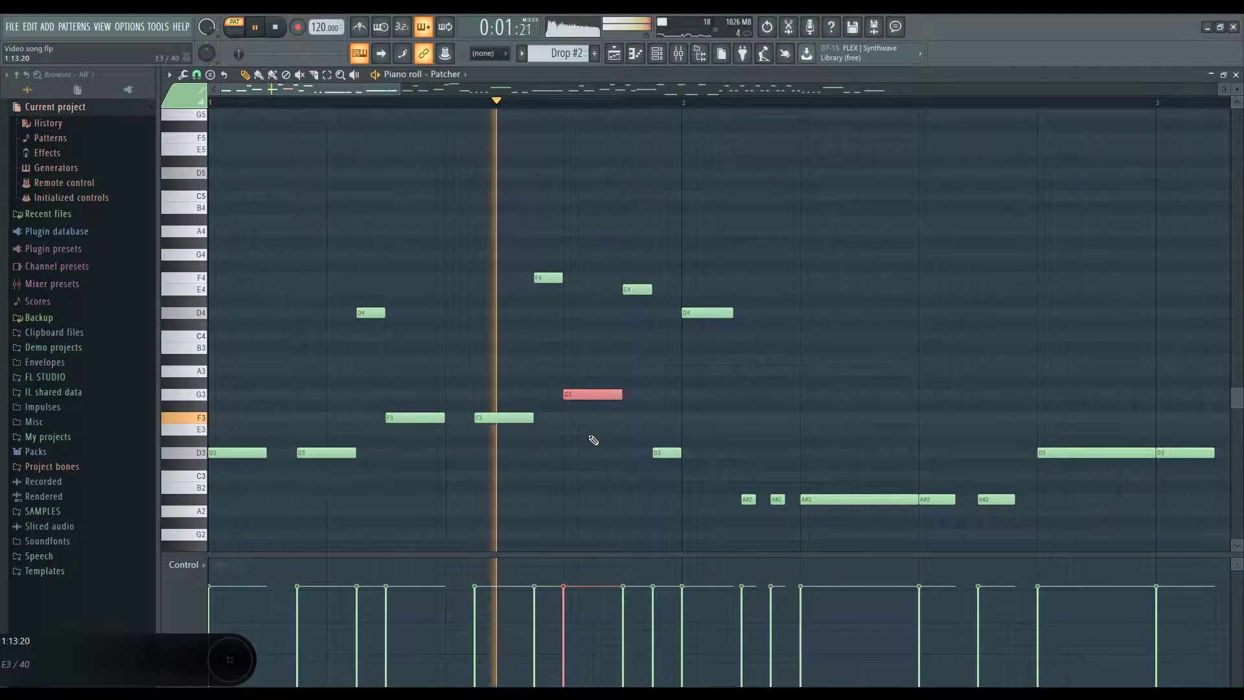
key(space)
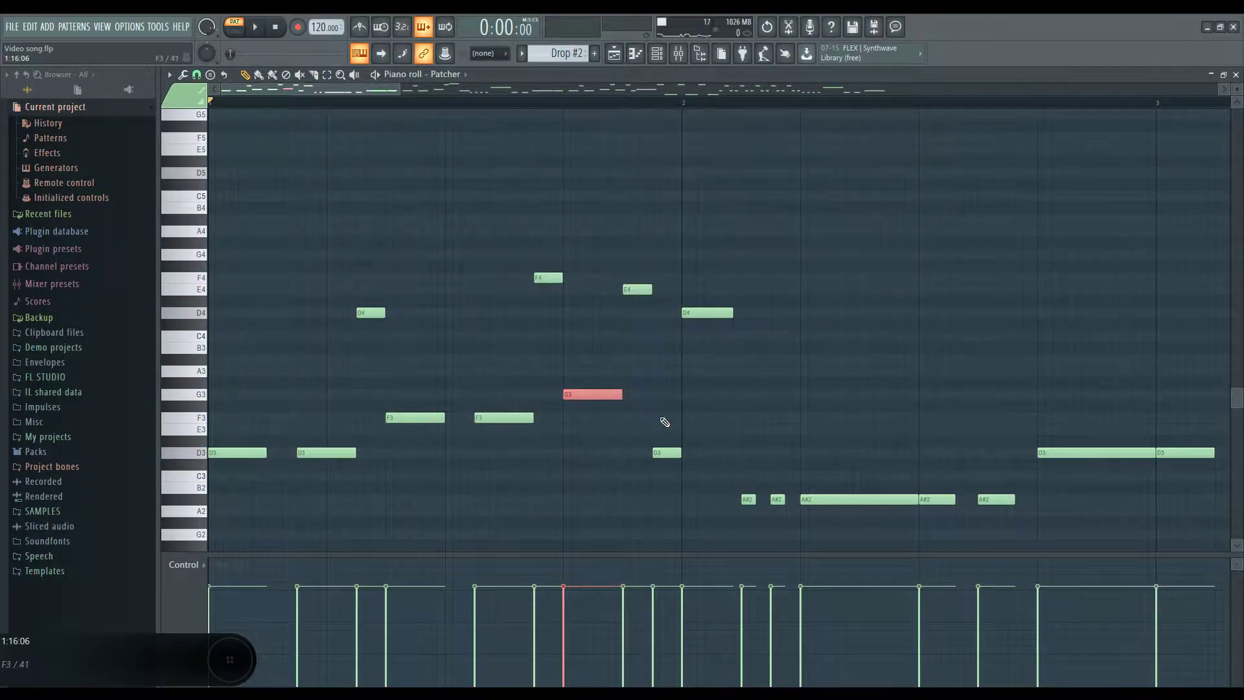
Step: Move the D4 note at the start of bar 2 up to G4 and play the pattern
click(719, 312)
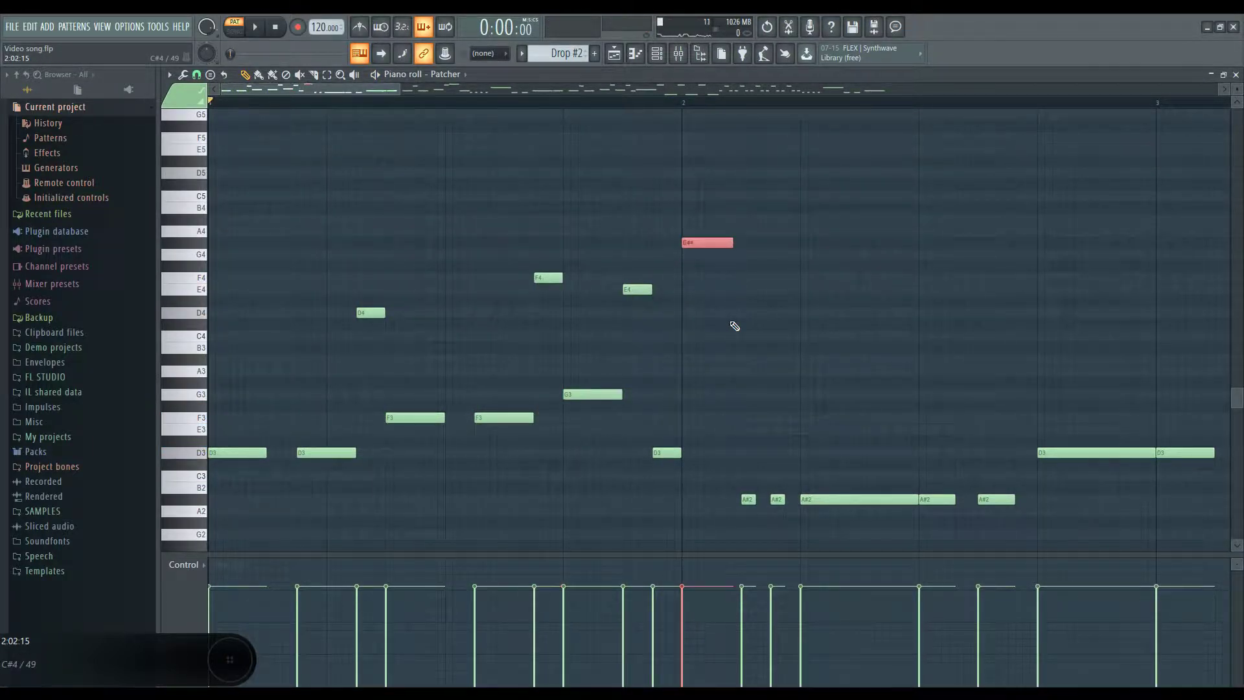
key(shift+Down)
key(space)
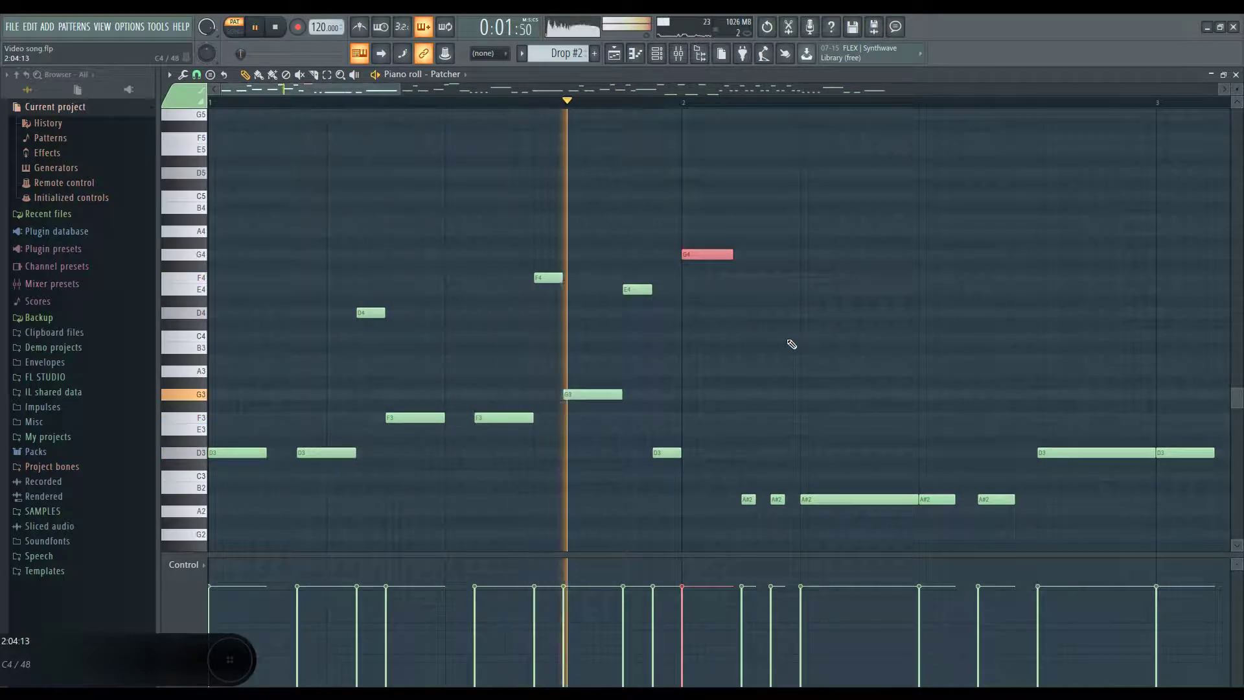
key(space)
Step: Lower the long A#2 note in bar 2 to A2 and listen to the pattern
scroll(805, 499, down, 1)
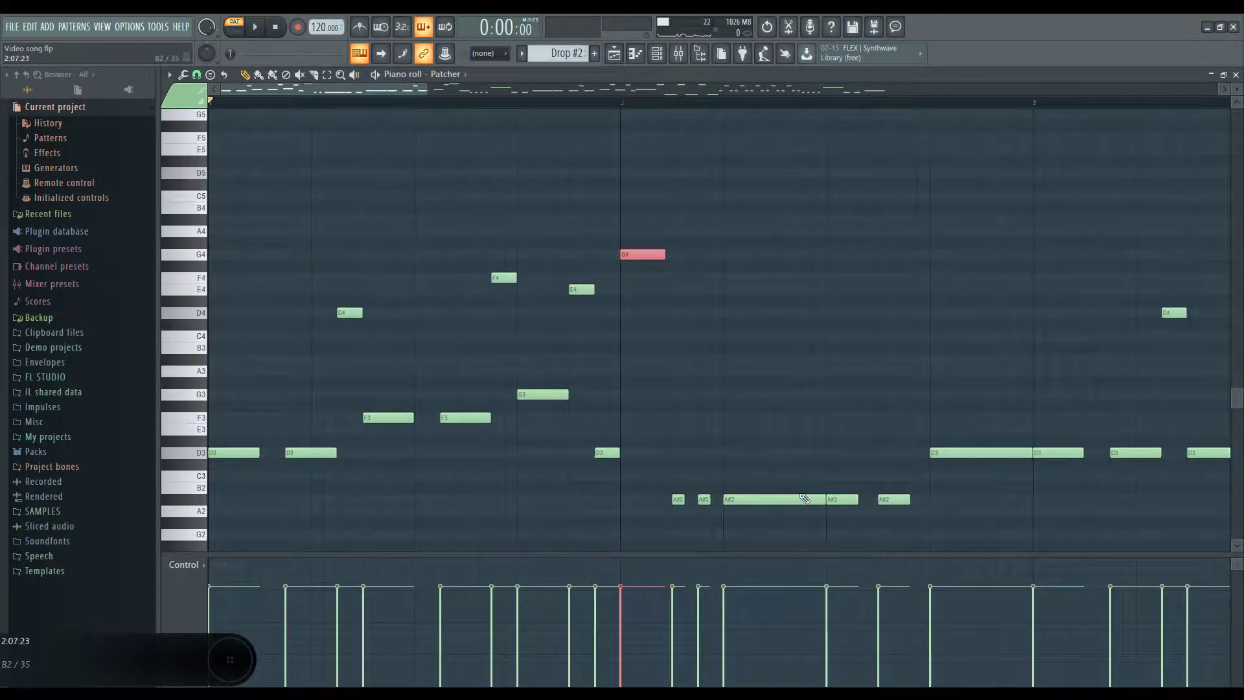
scroll(804, 499, down, 1)
scroll(639, 477, down, 2)
click(661, 464)
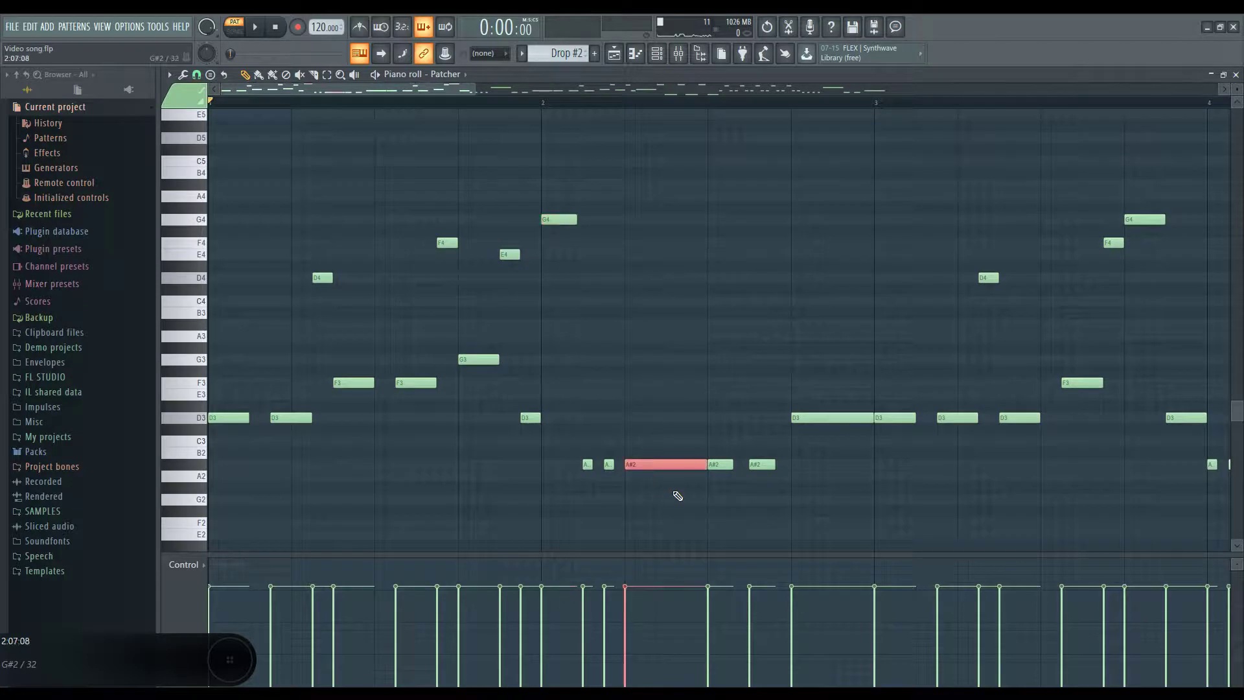
key(shift+Down)
key(space)
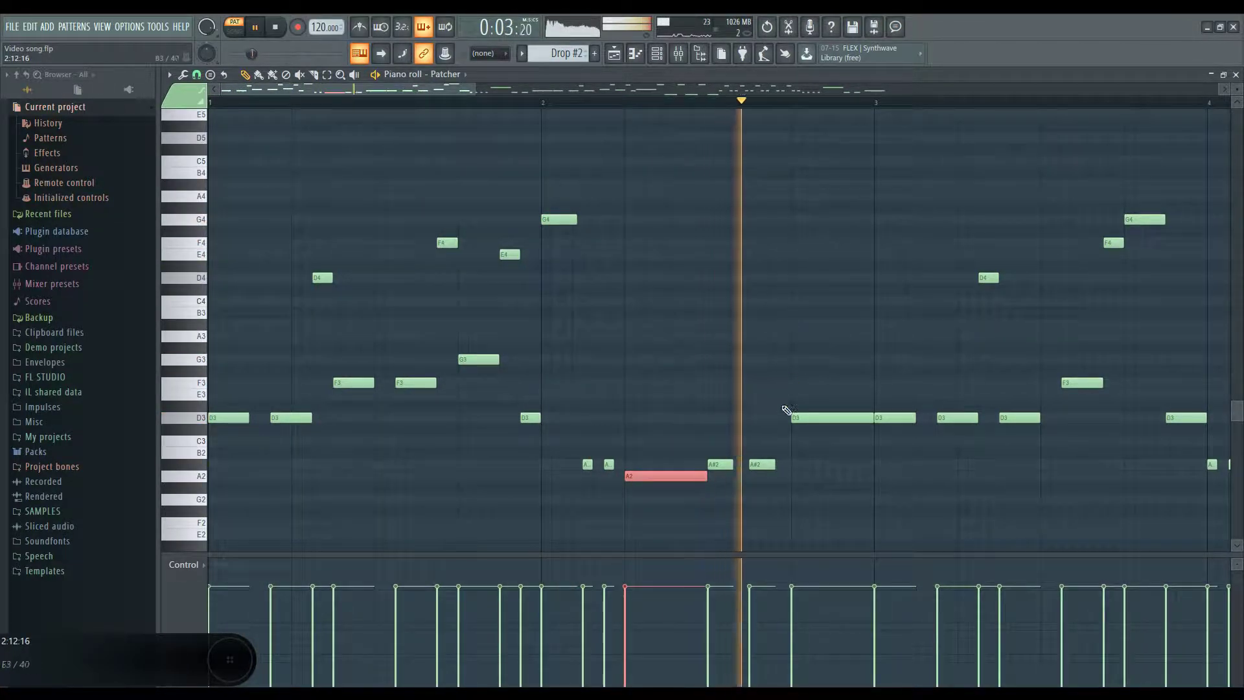
key(space)
Step: Lower the long bar 2 note further to G2 and play the pattern again
key(shift+Down)
key(shift+Down)
key(space)
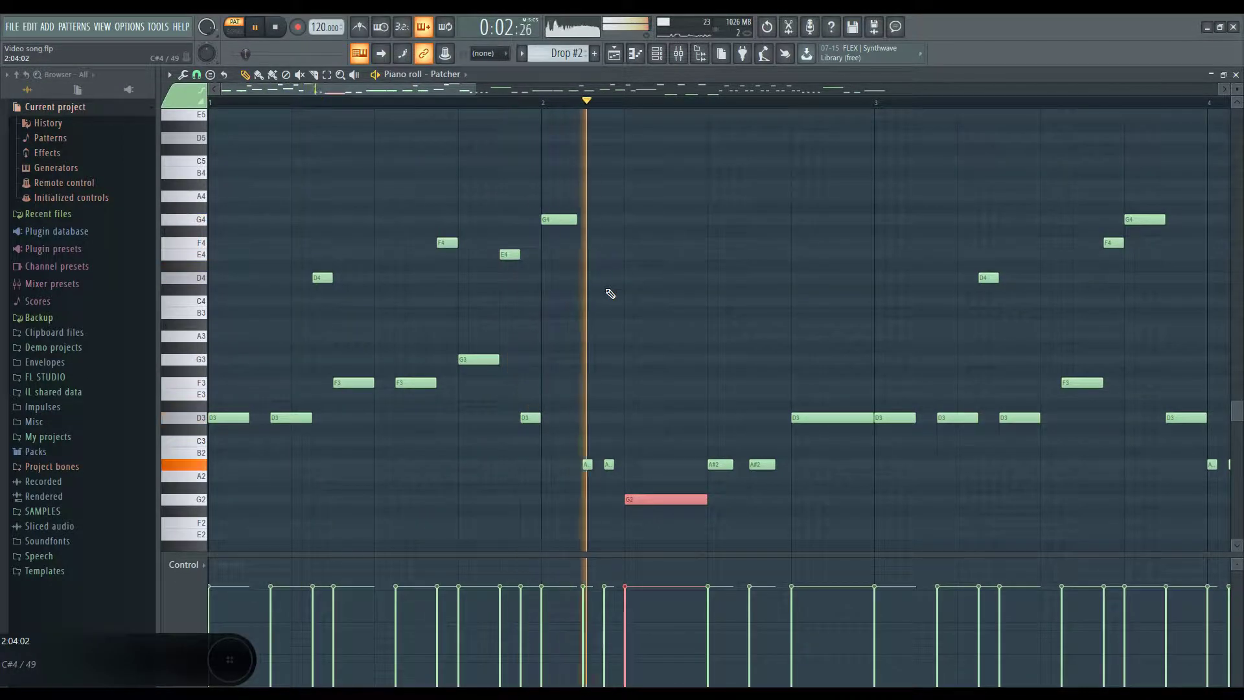
key(space)
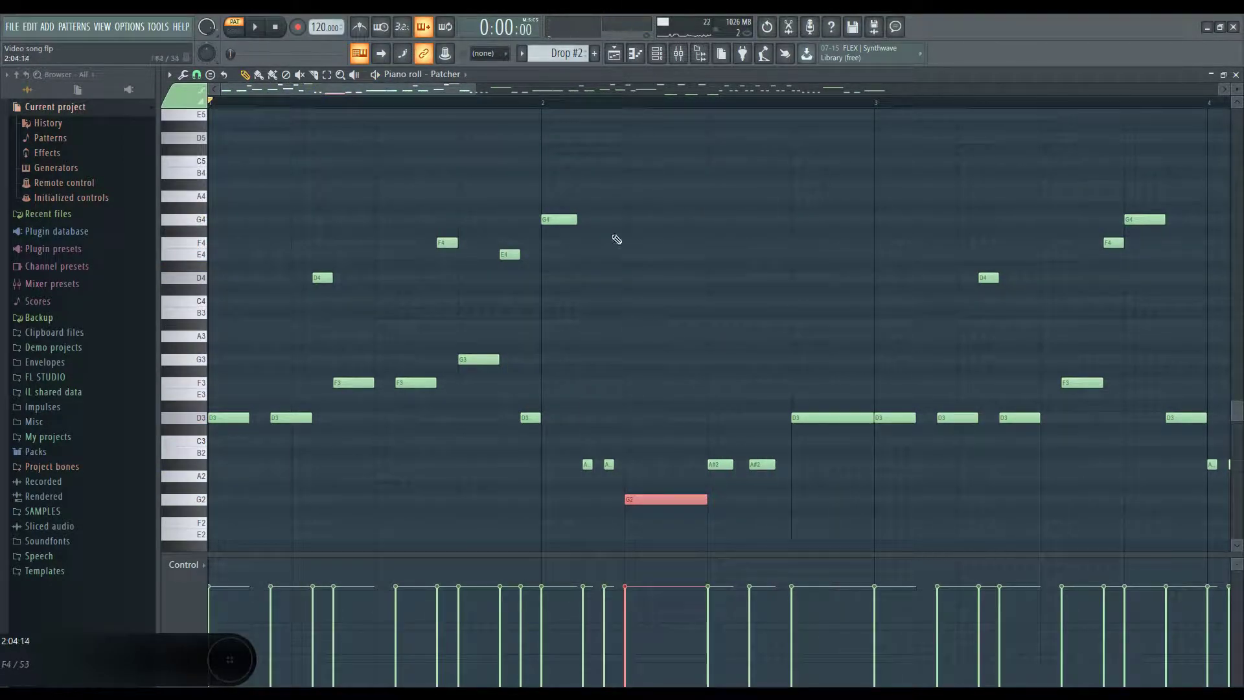
Step: Close the piano roll and play the arrangement from just before the Drop #2 clip at bar 98
click(1225, 76)
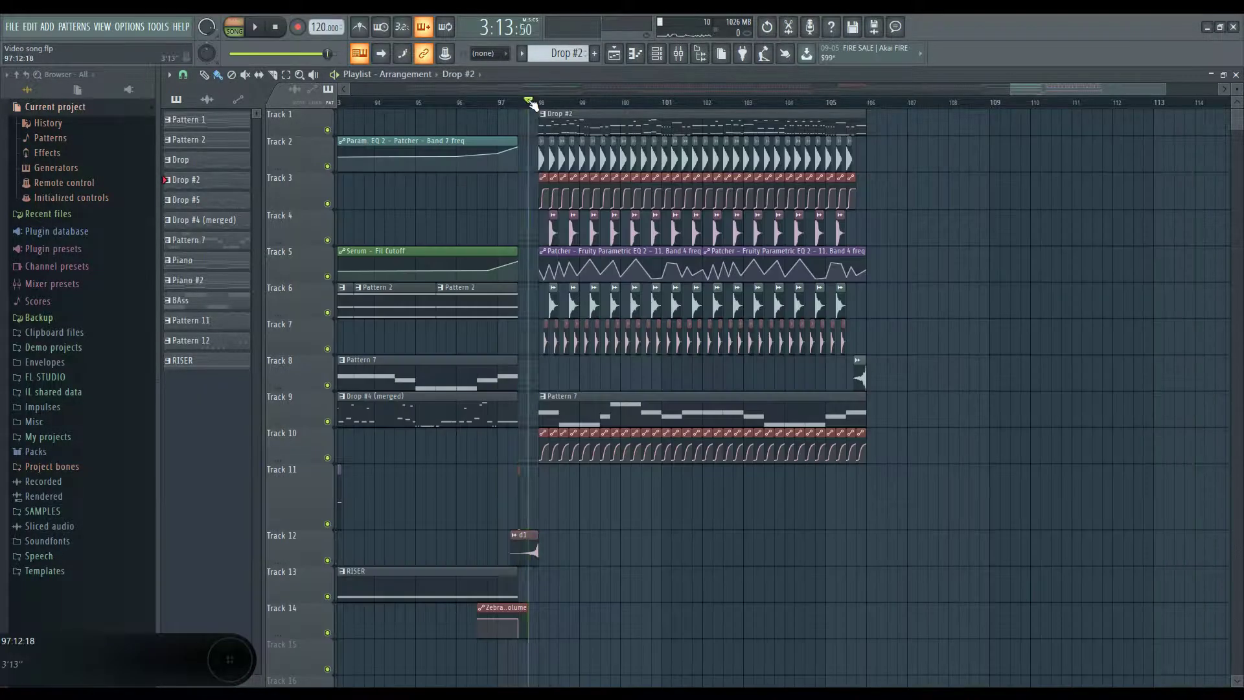
click(528, 105)
key(space)
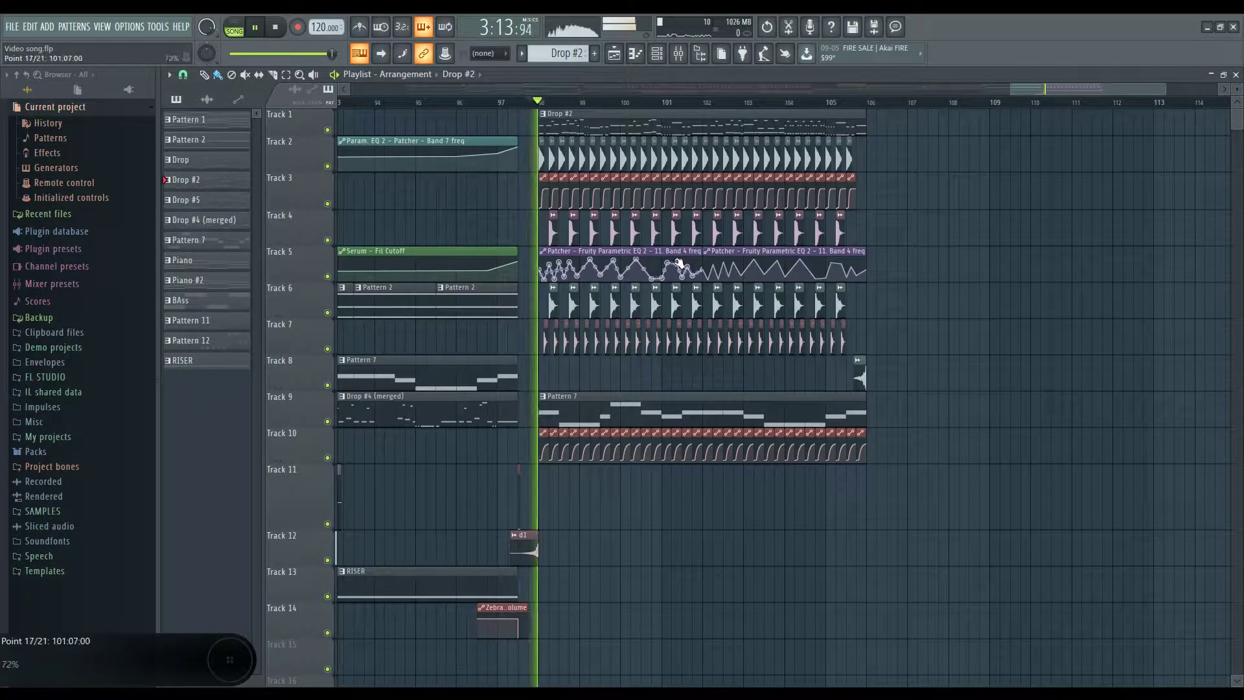
Step: Reopen the Patcher channel's notes, return the long G2 note in bar 2 to A#2, and raise the bar's long D3 note to F3
click(656, 56)
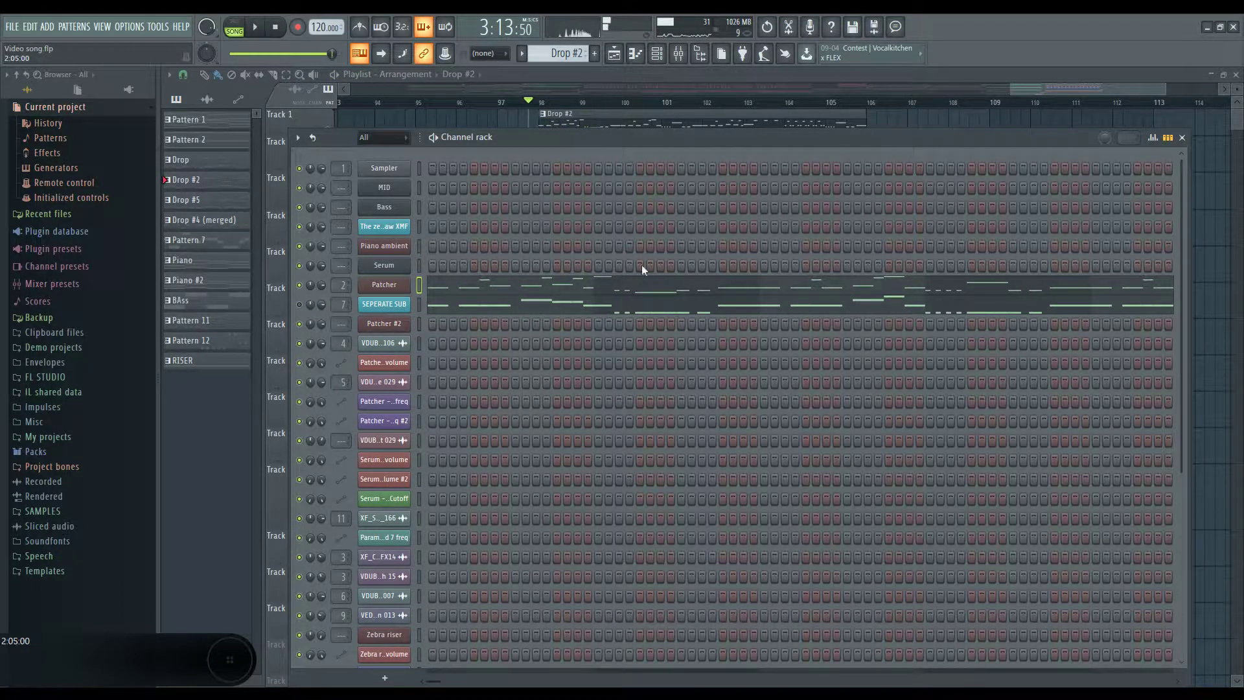
click(650, 285)
click(667, 499)
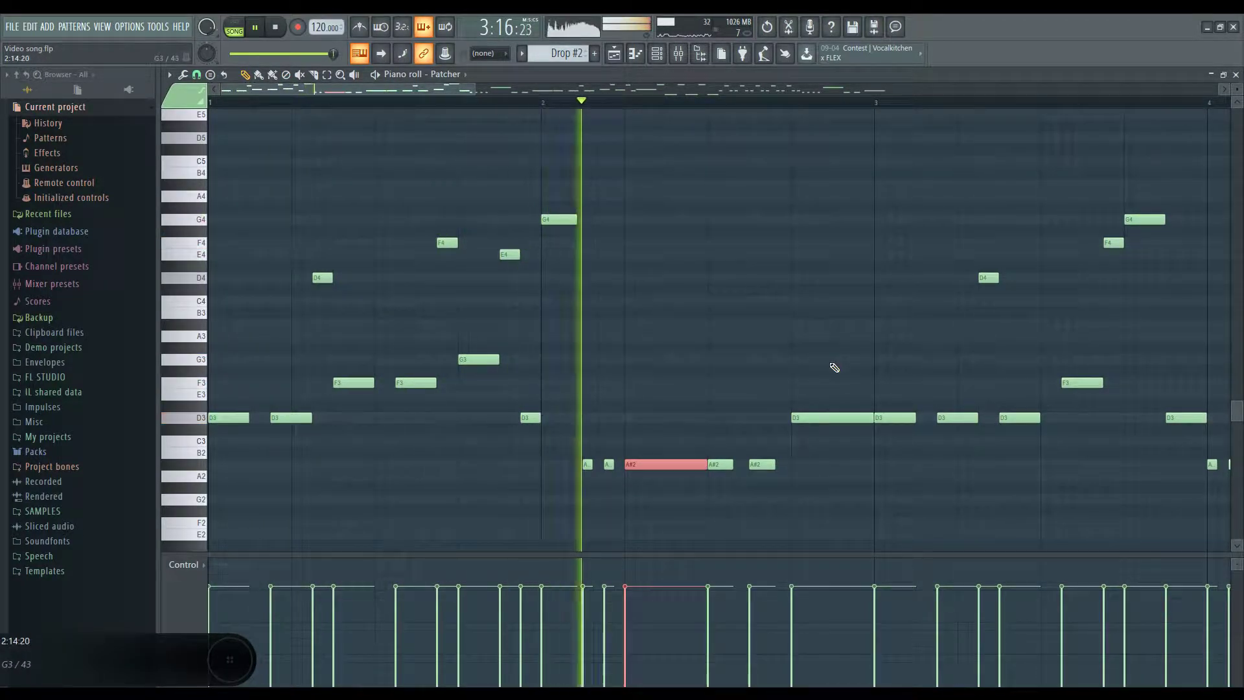
key(space)
drag(839, 397, 854, 421)
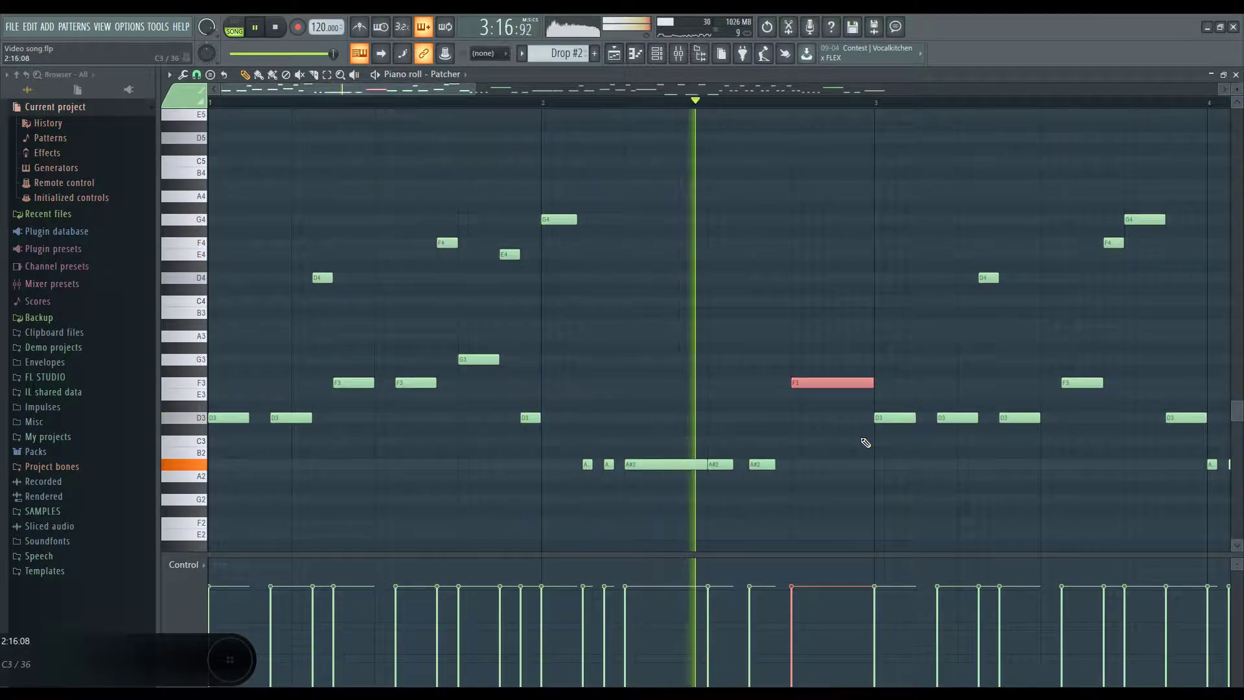
Step: Raise the second and third D3 notes in bar 3 to F3 and listen to the result
scroll(861, 434, down, 3)
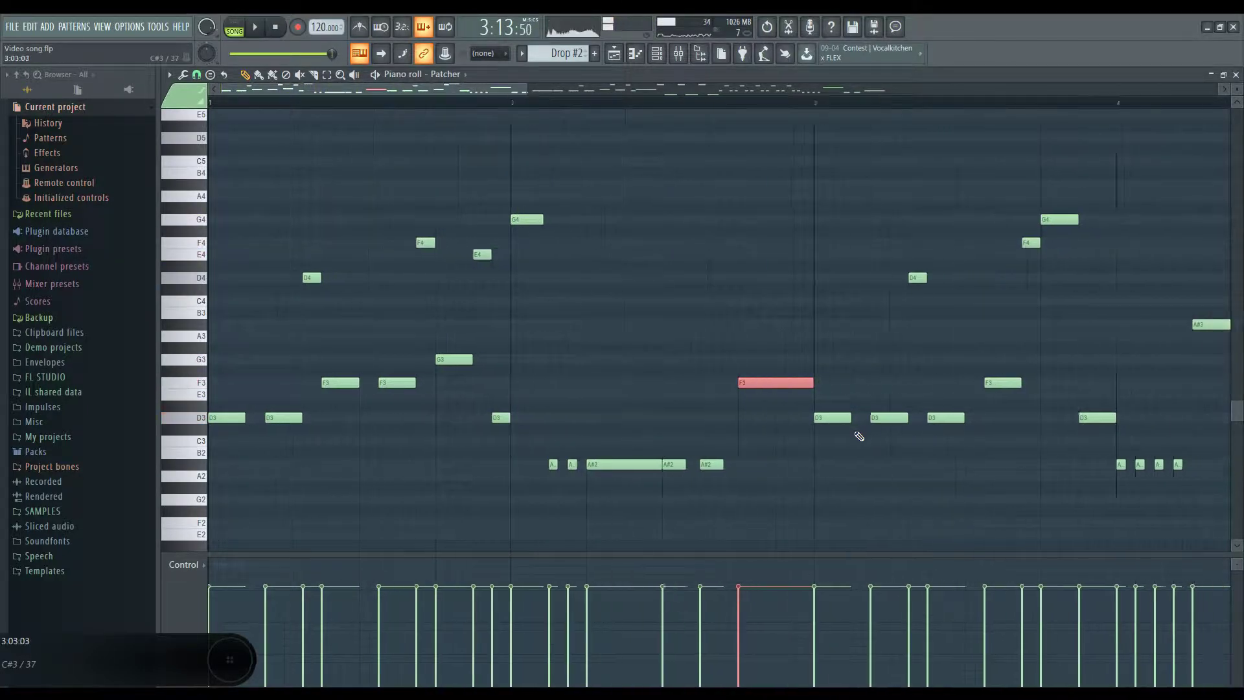
drag(706, 383, 770, 453)
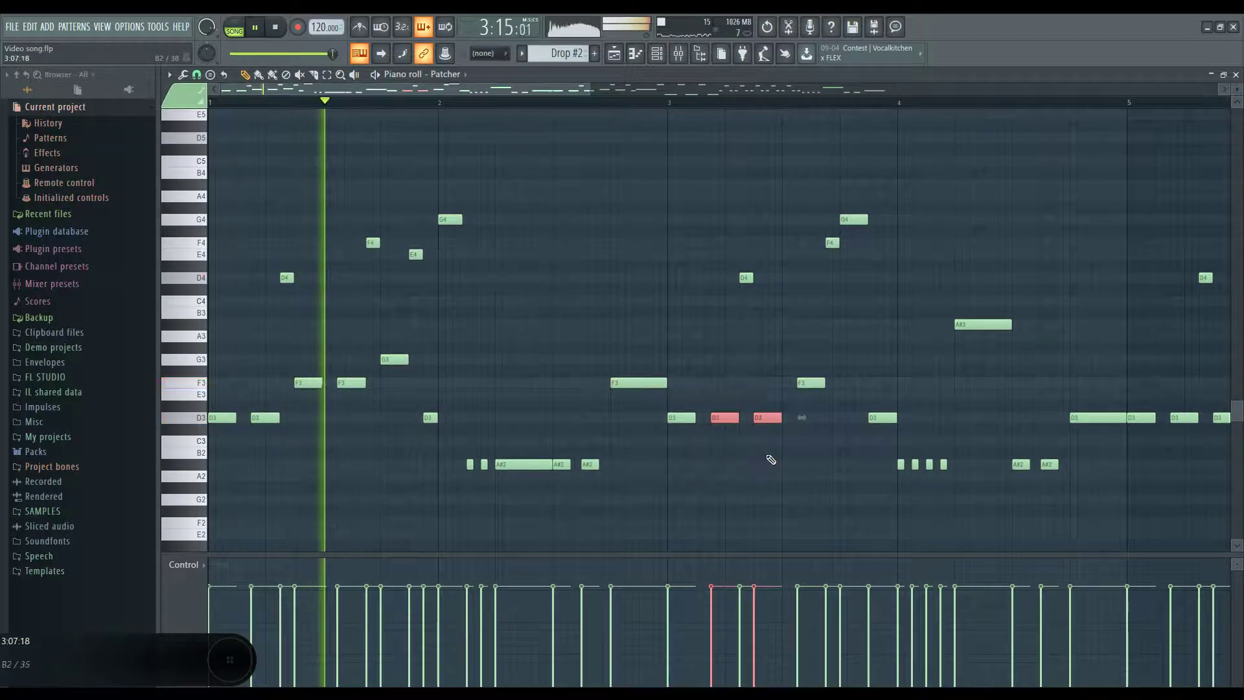
key(shift+Up)
key(shift+Up)
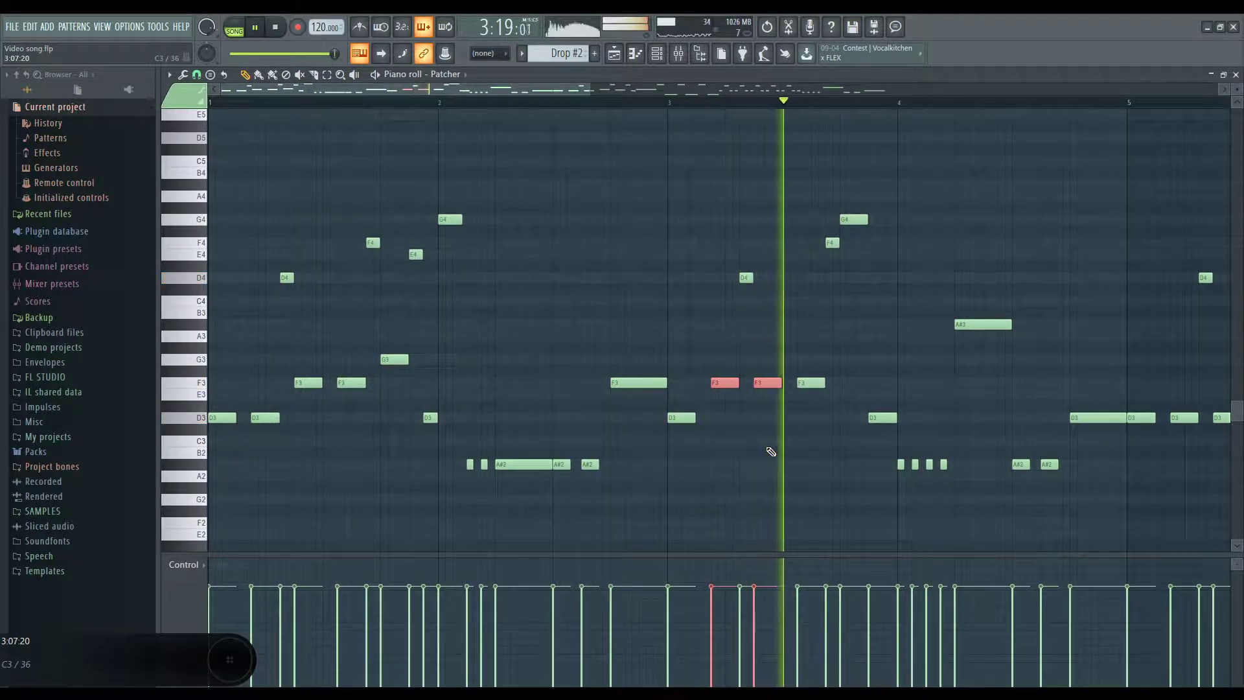
key(space)
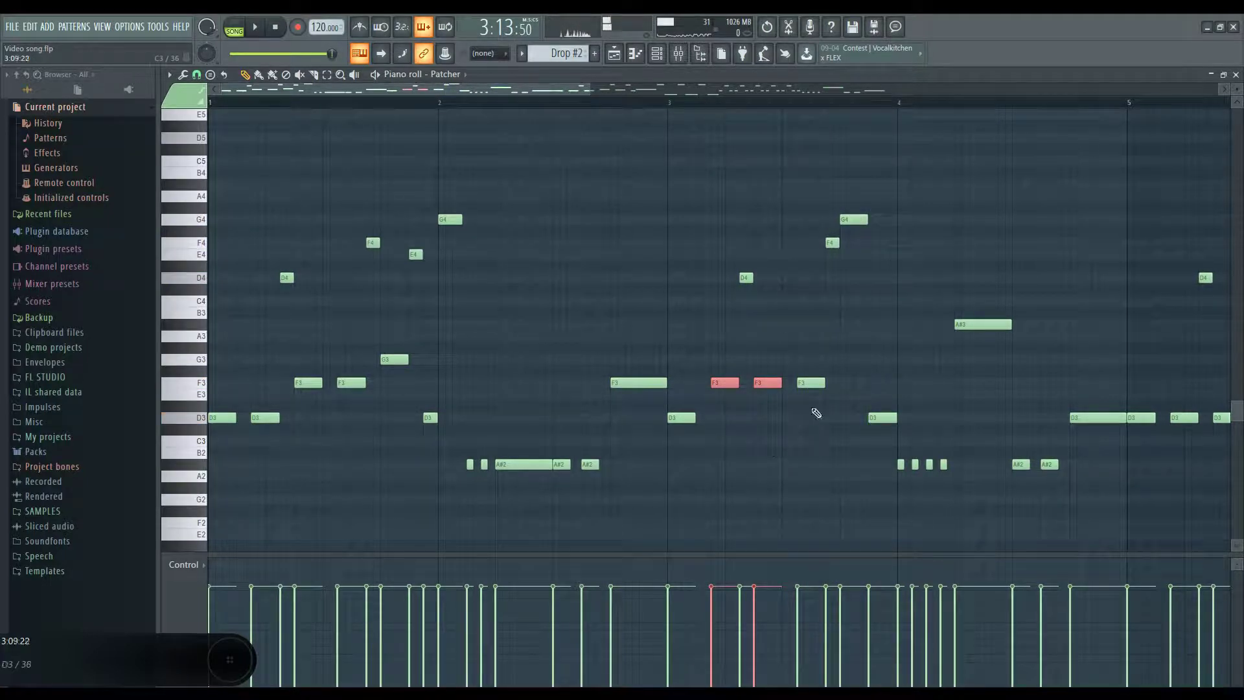
Step: Lower the G4 note at the end of bar 3 to A#3, listen to it, and close the piano roll
drag(941, 167, 867, 248)
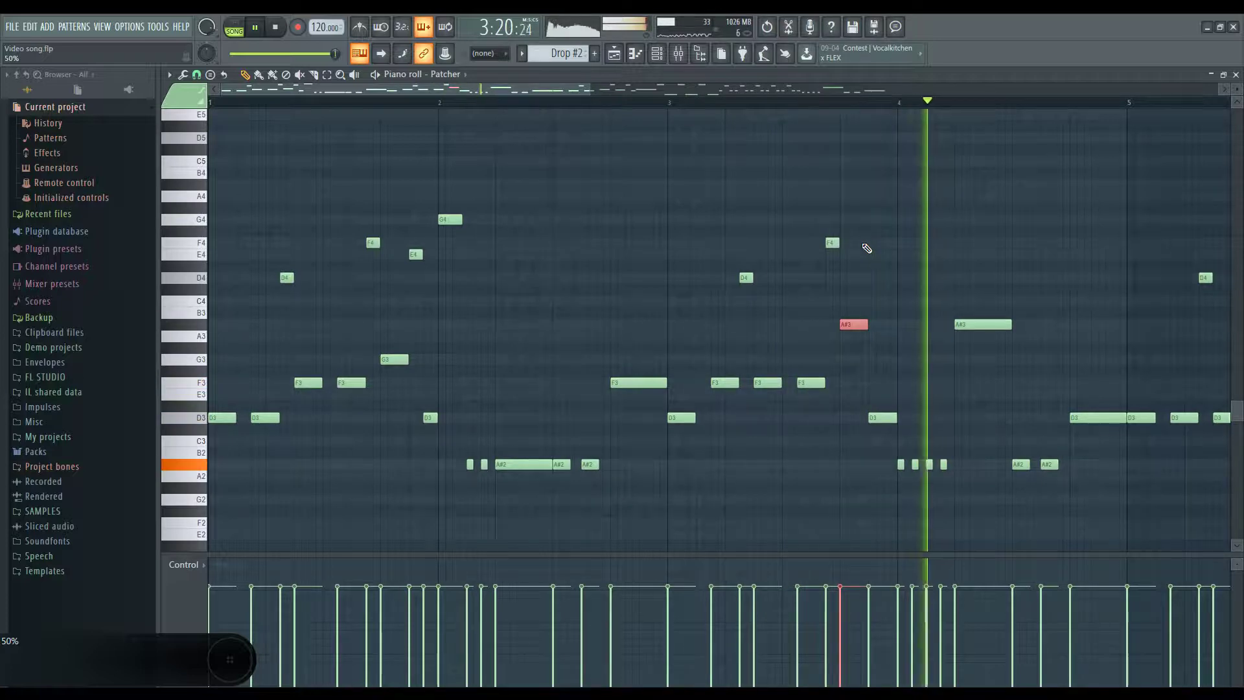
key(space)
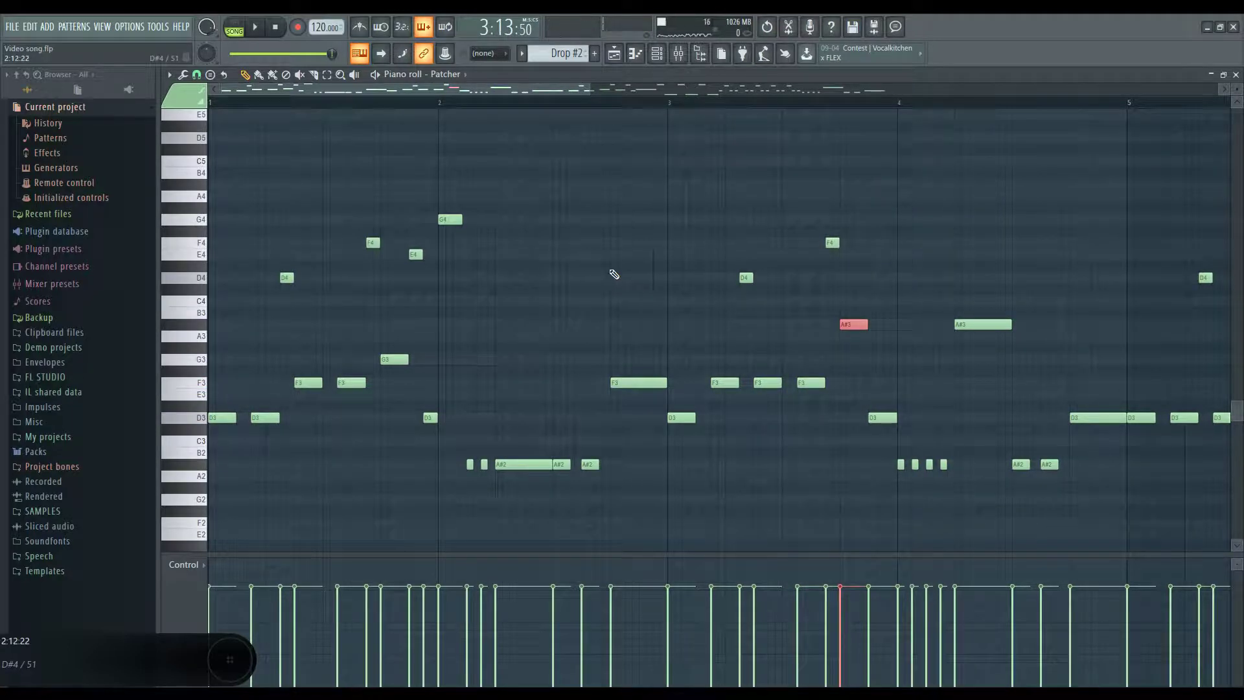
ctrl+scroll(613, 274, down, 5)
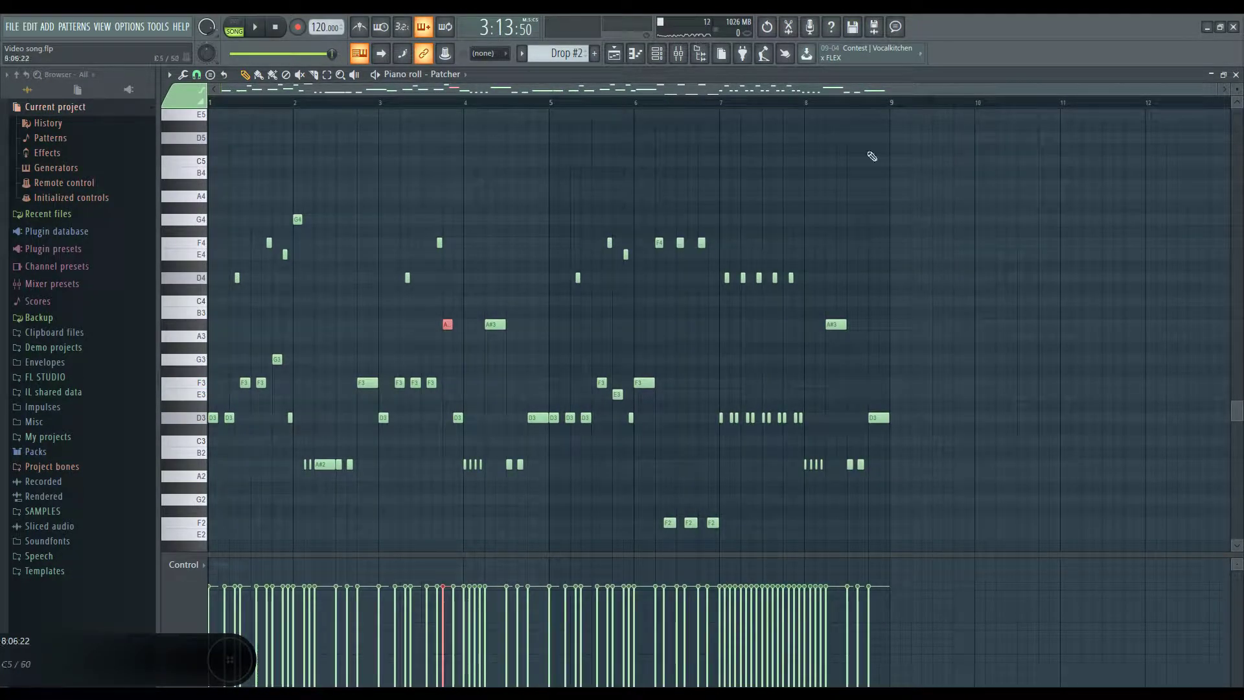
click(1213, 73)
Step: Play the arrangement from several points in the Drop #5 section and from the Drop #2 clip to compare them
click(444, 98)
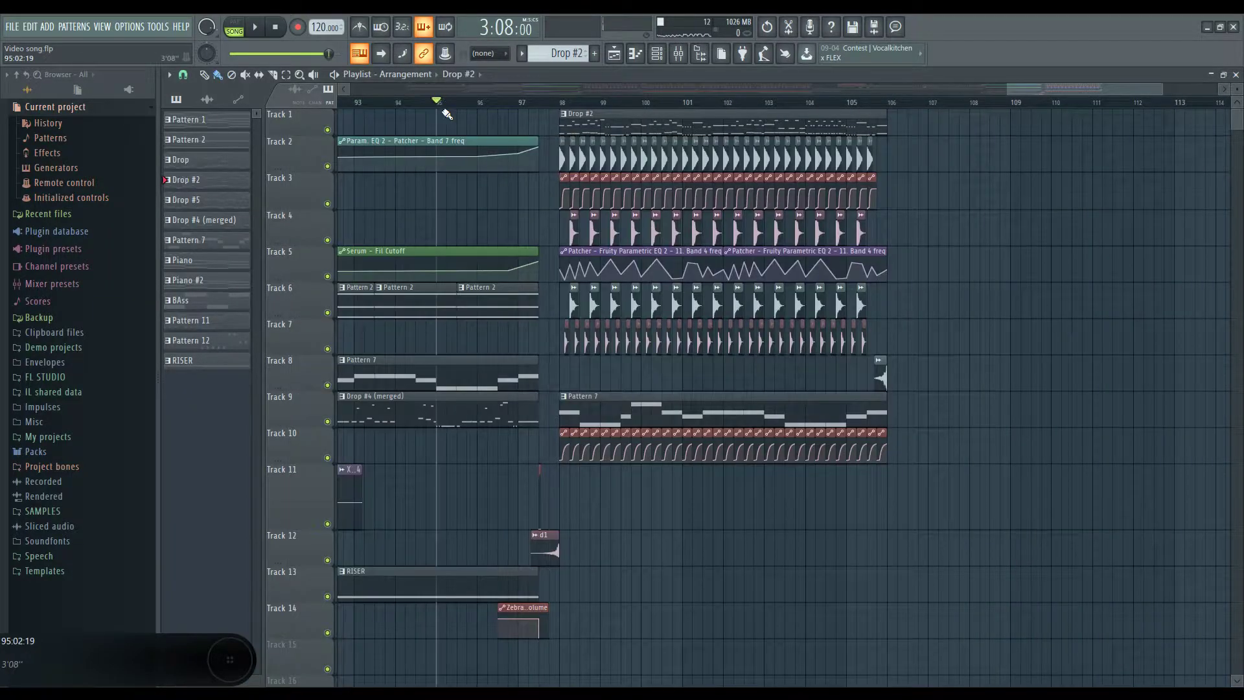
scroll(444, 107, down, 5)
click(513, 103)
key(space)
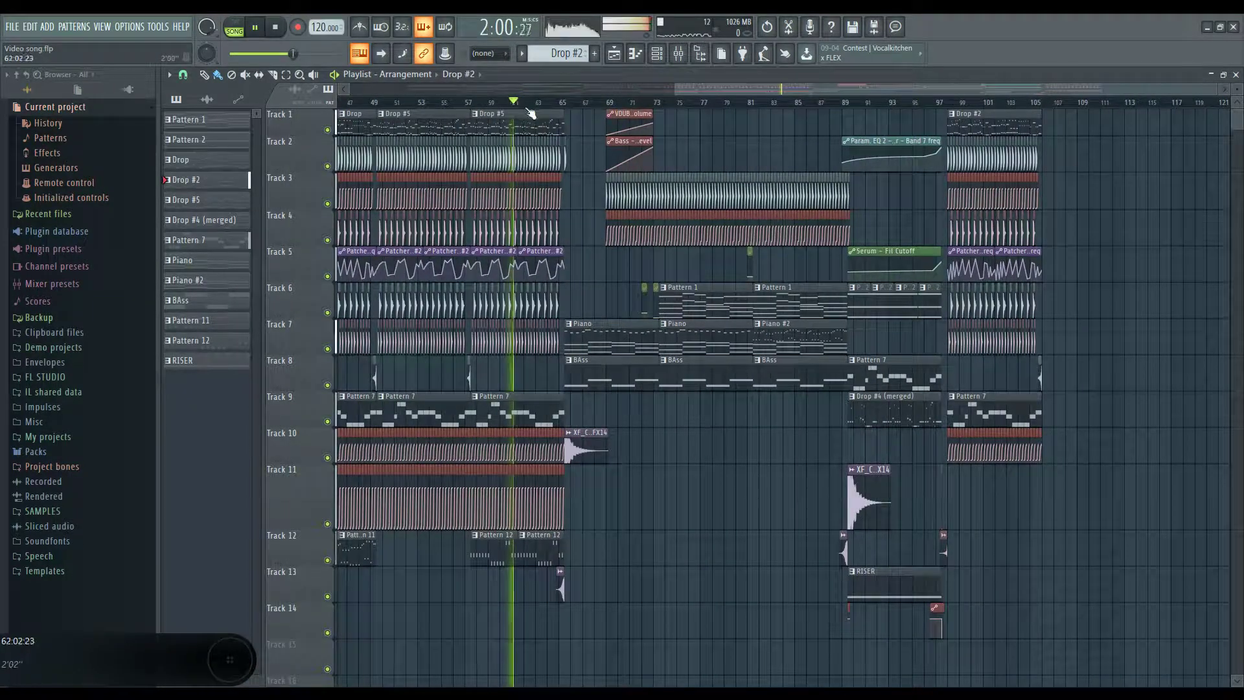
click(463, 102)
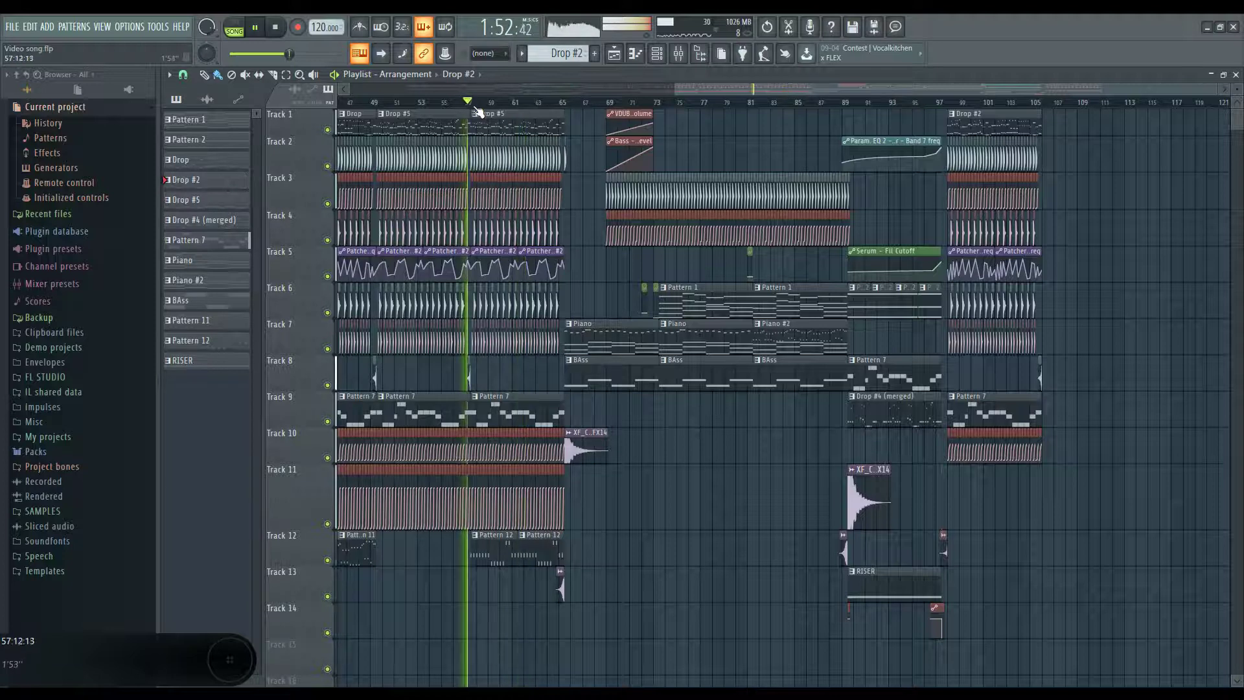
click(379, 102)
click(948, 104)
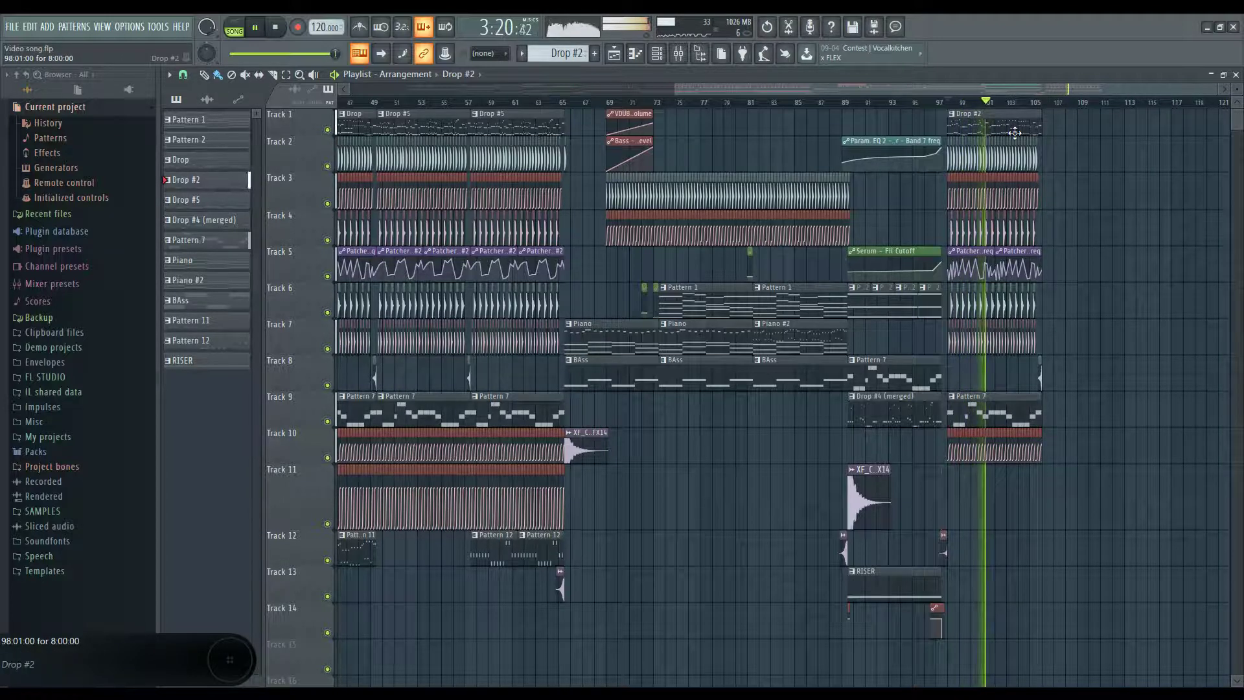
key(space)
Step: Delete the Drop #2 clip from Track 1 and remove the unused Drop #2 pattern from the project
right_click(952, 116)
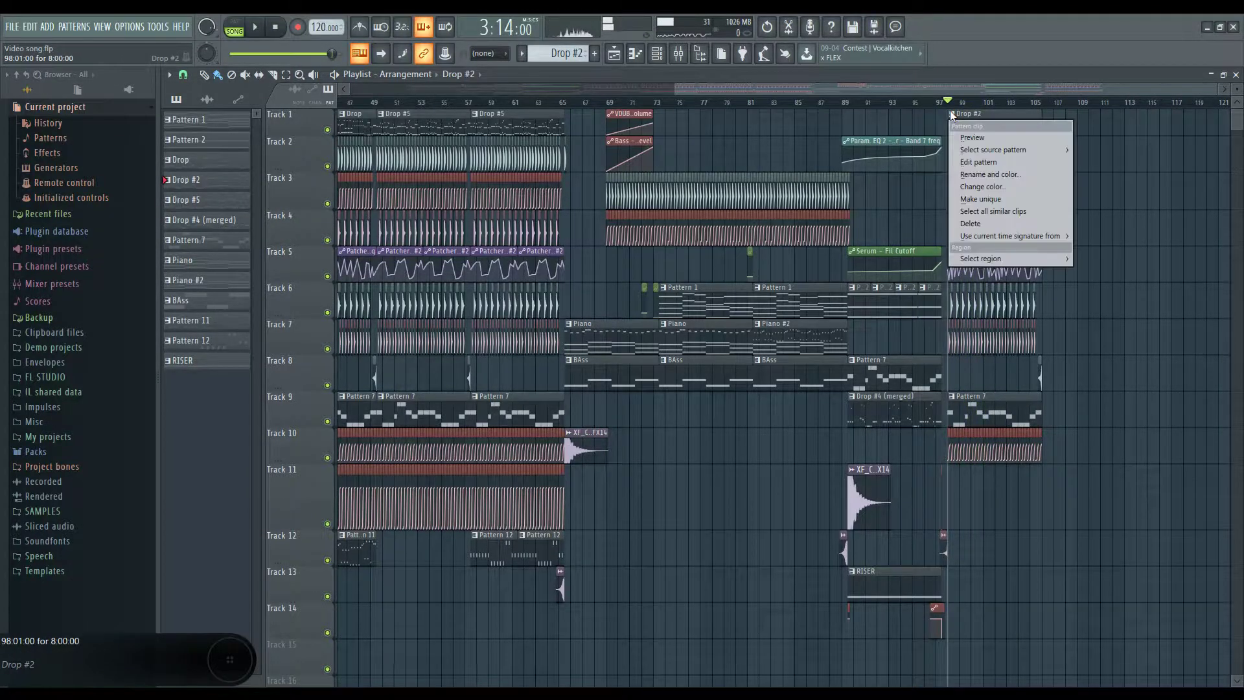
click(998, 217)
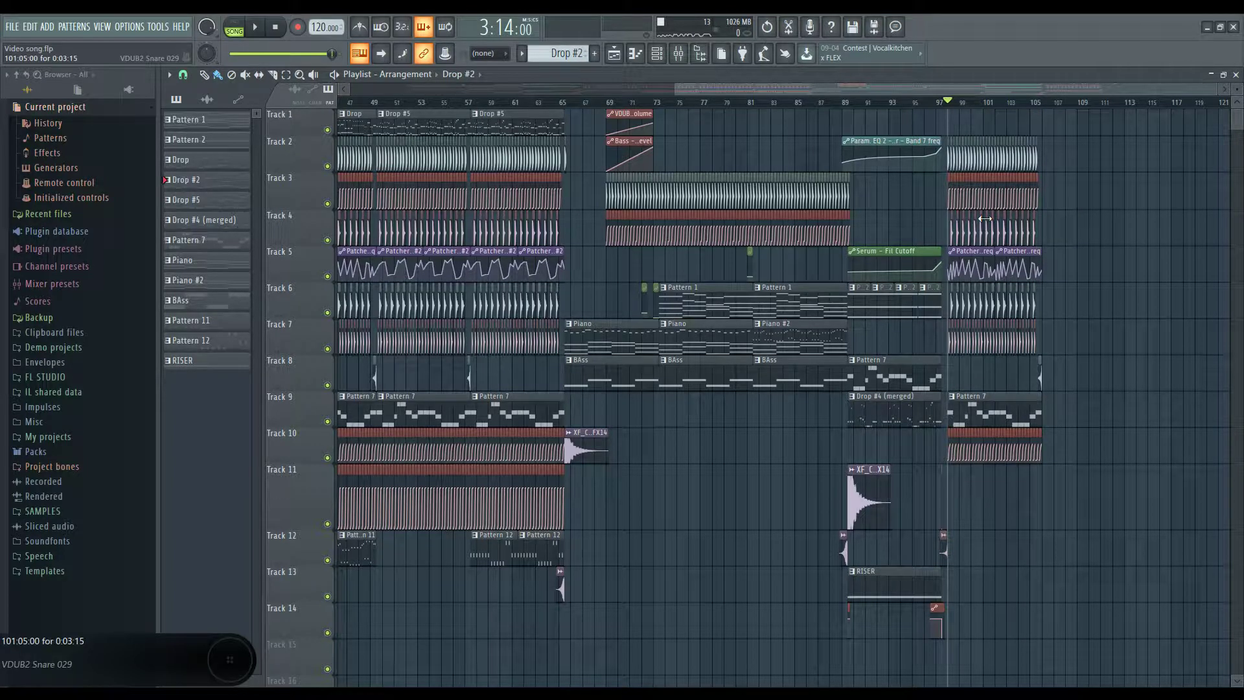
click(177, 100)
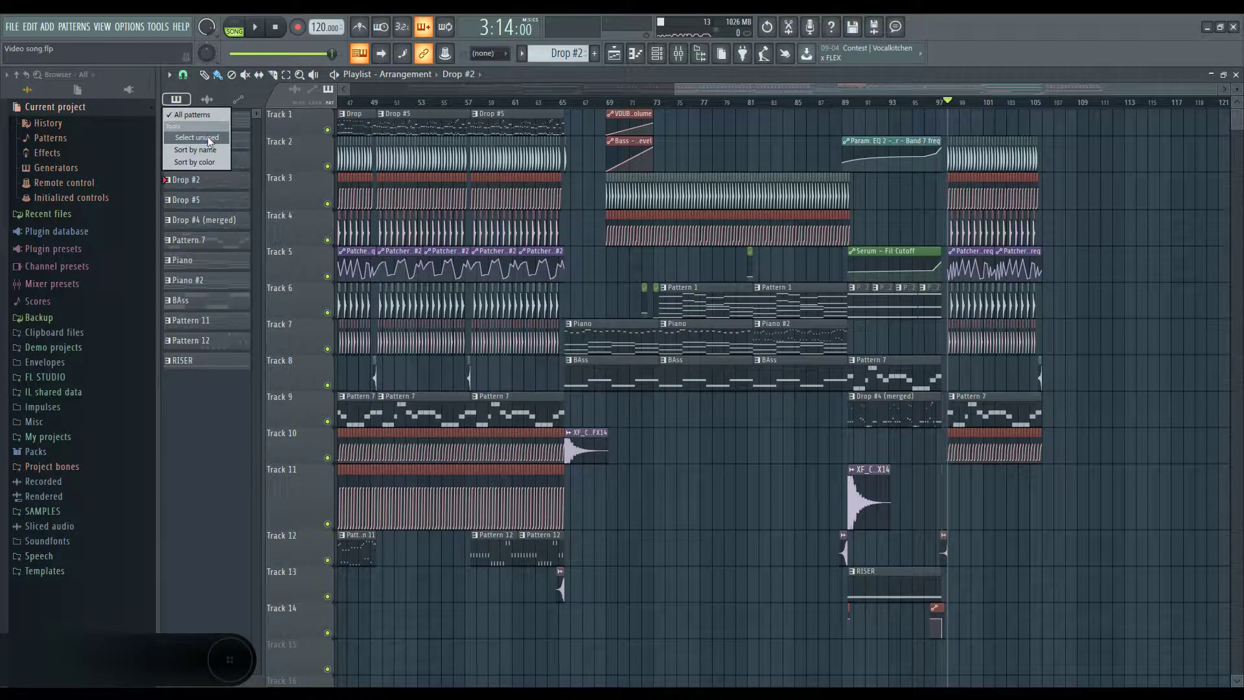
click(211, 141)
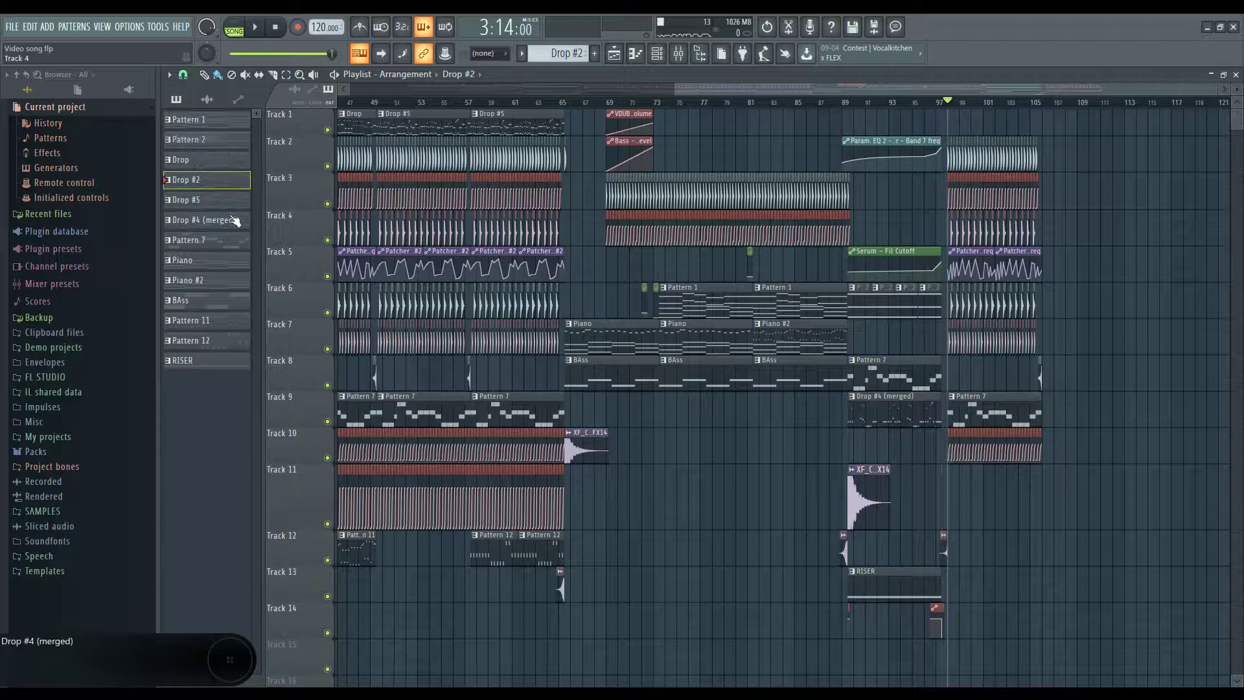
right_click(218, 182)
click(268, 341)
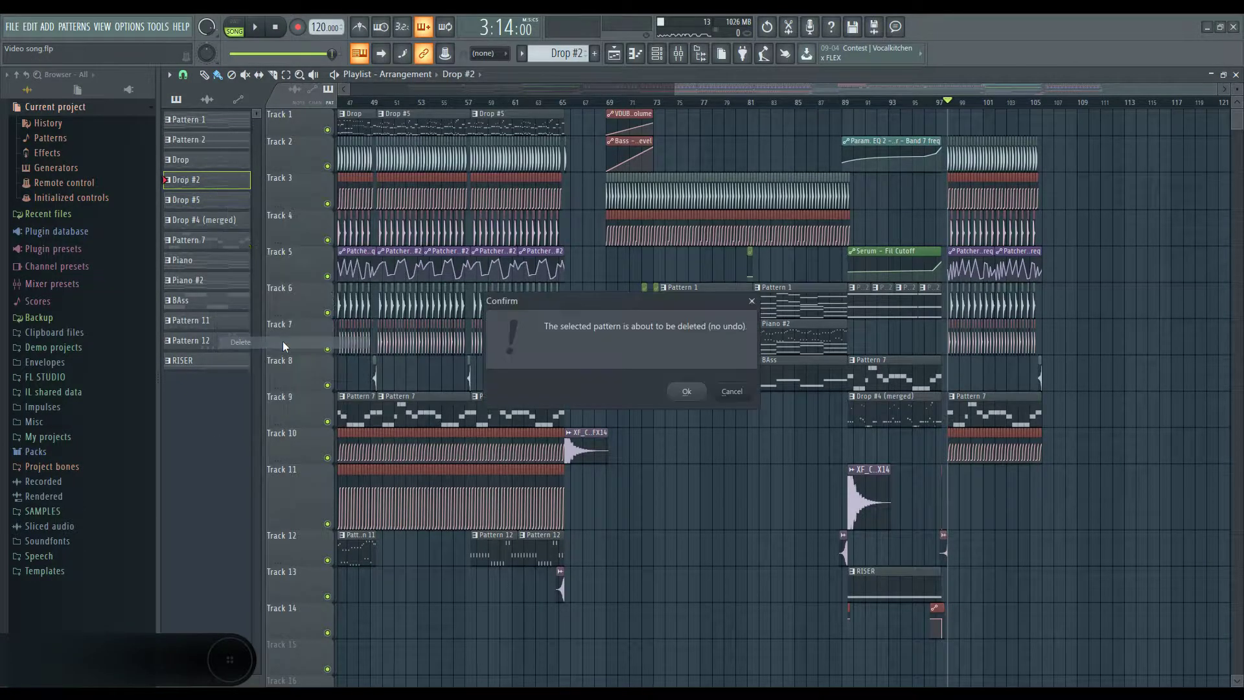
click(703, 394)
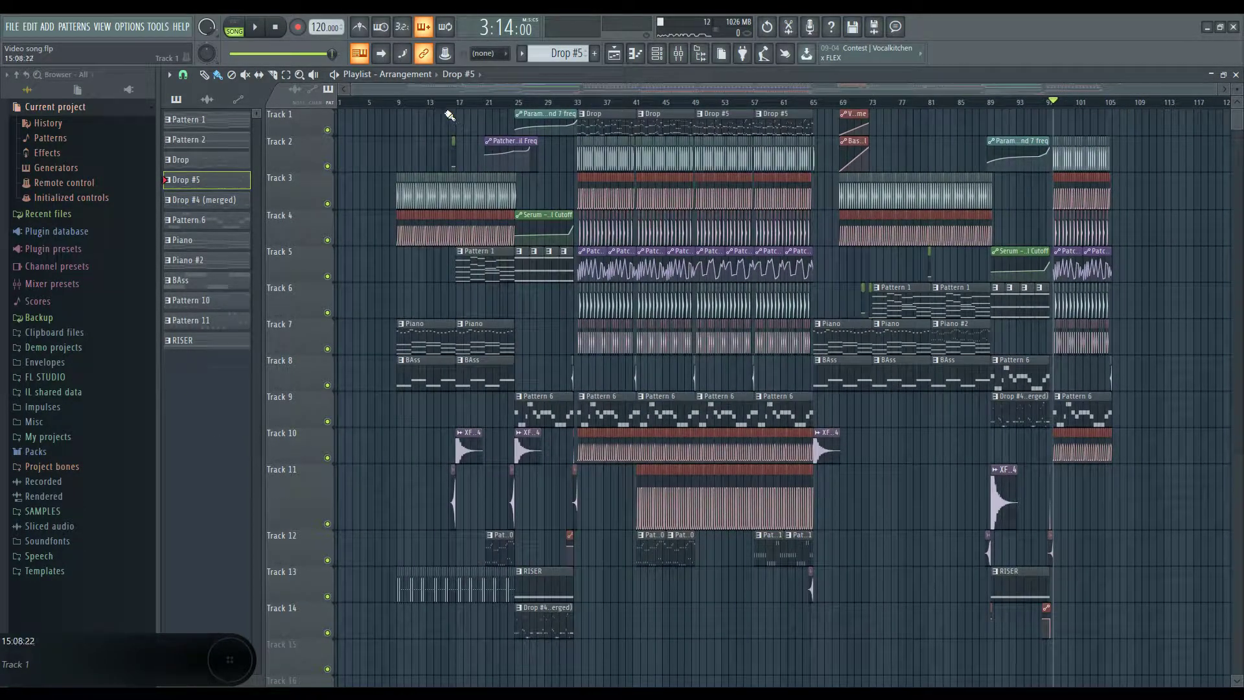
Step: Play the first drop from bar 33 and look over its Drop, Drop #5, Pattern 10 and Pattern 11 clips
click(458, 103)
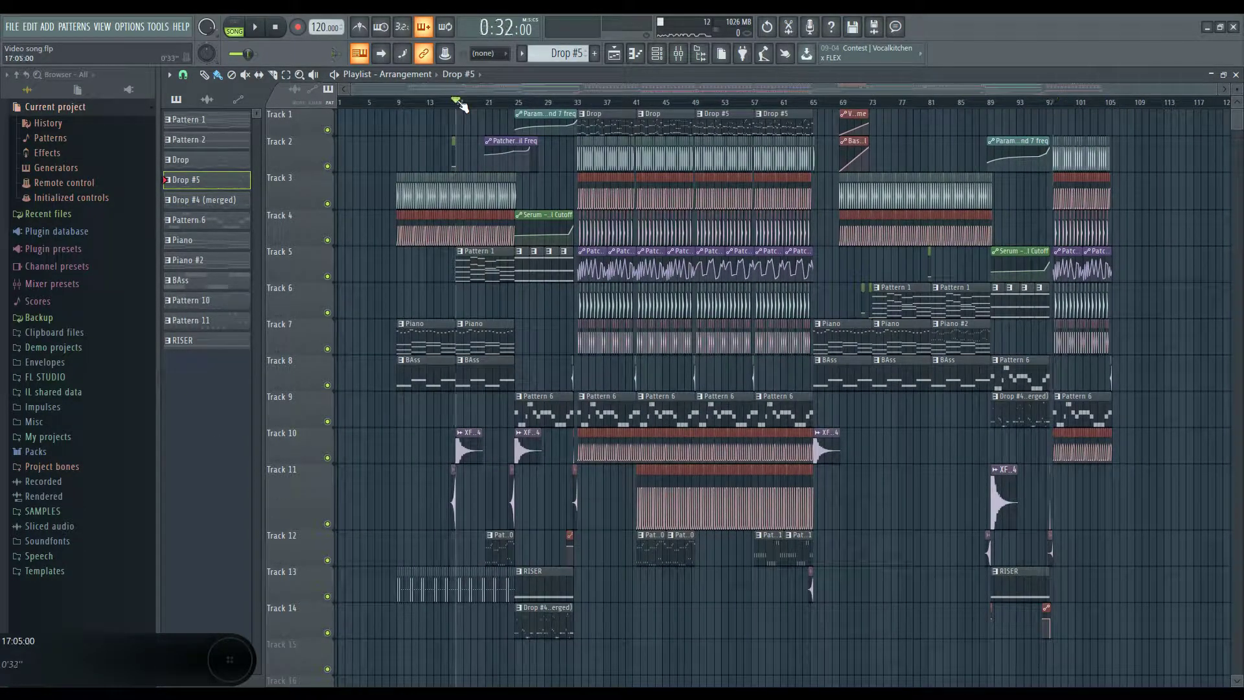
click(588, 103)
key(space)
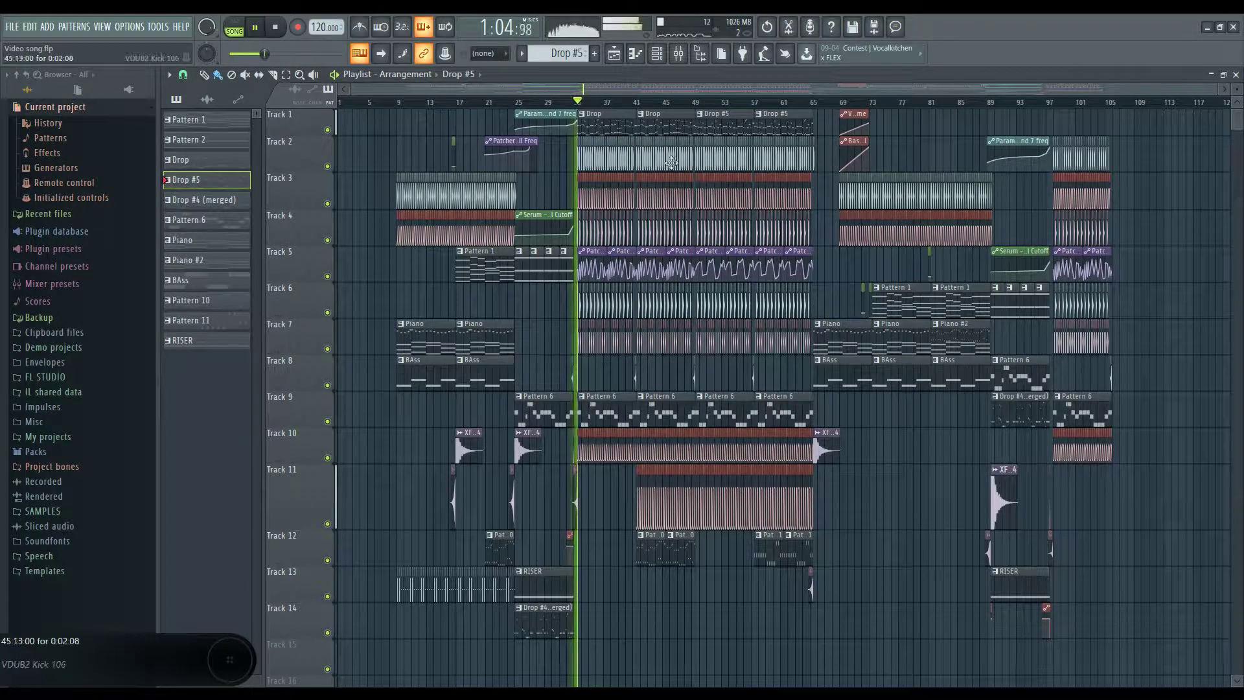
scroll(584, 532, up, 3)
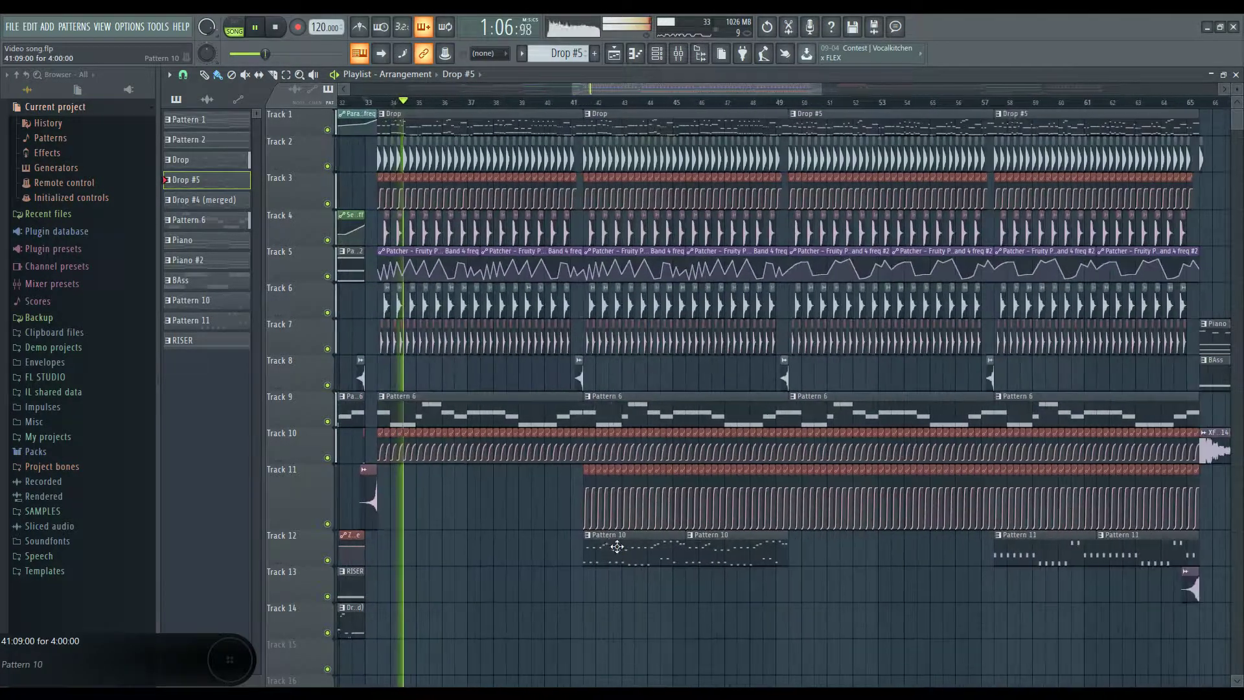
scroll(569, 536, down, 3)
key(space)
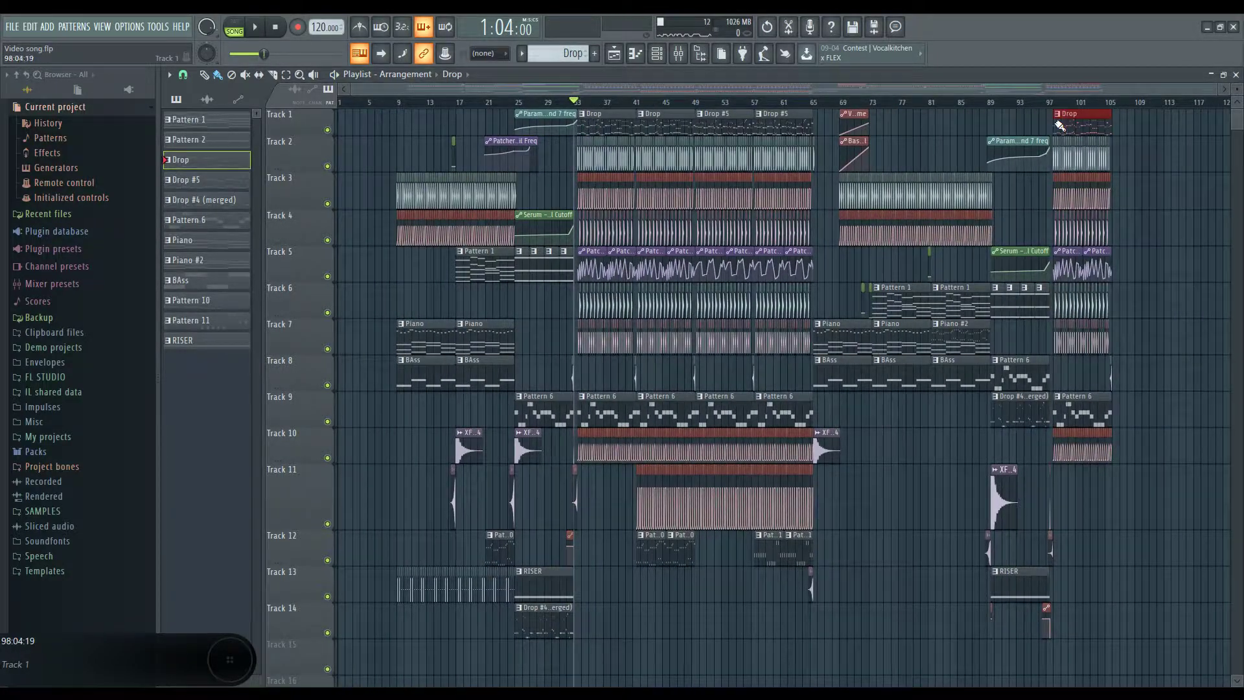
Step: Place the Drop clip at bar 98 on Track 1 and play the start of the final drop
scroll(1059, 125, up, 6)
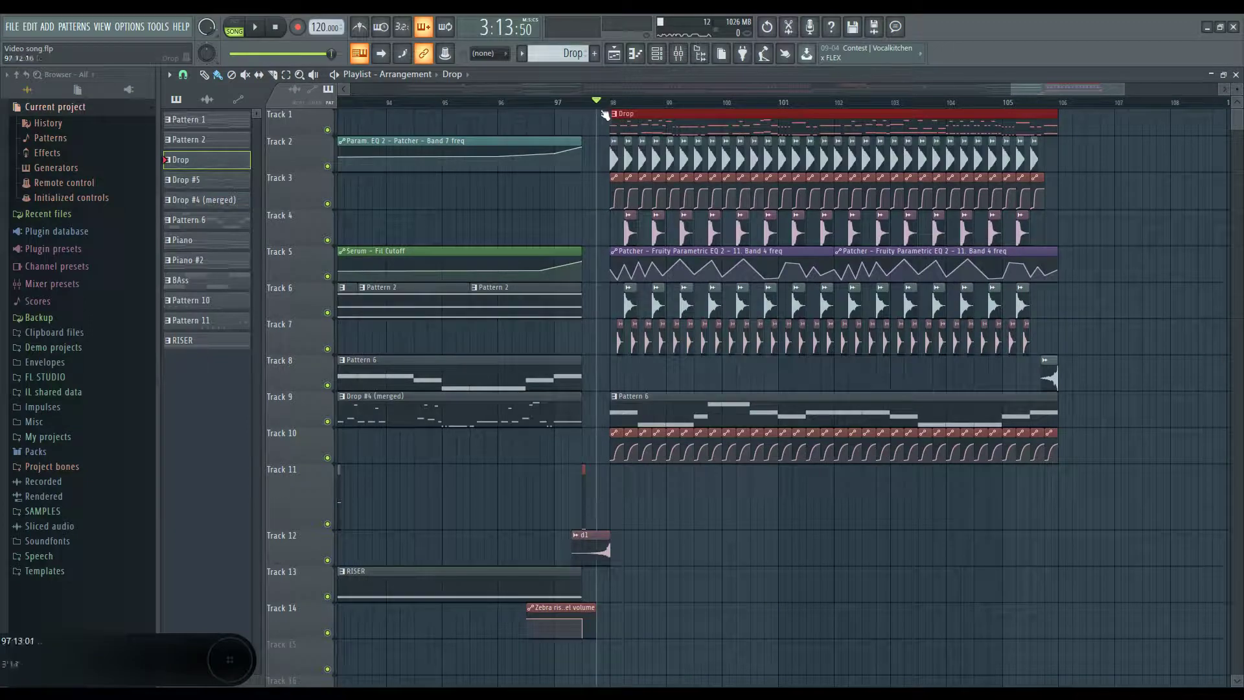
key(space)
key(space)
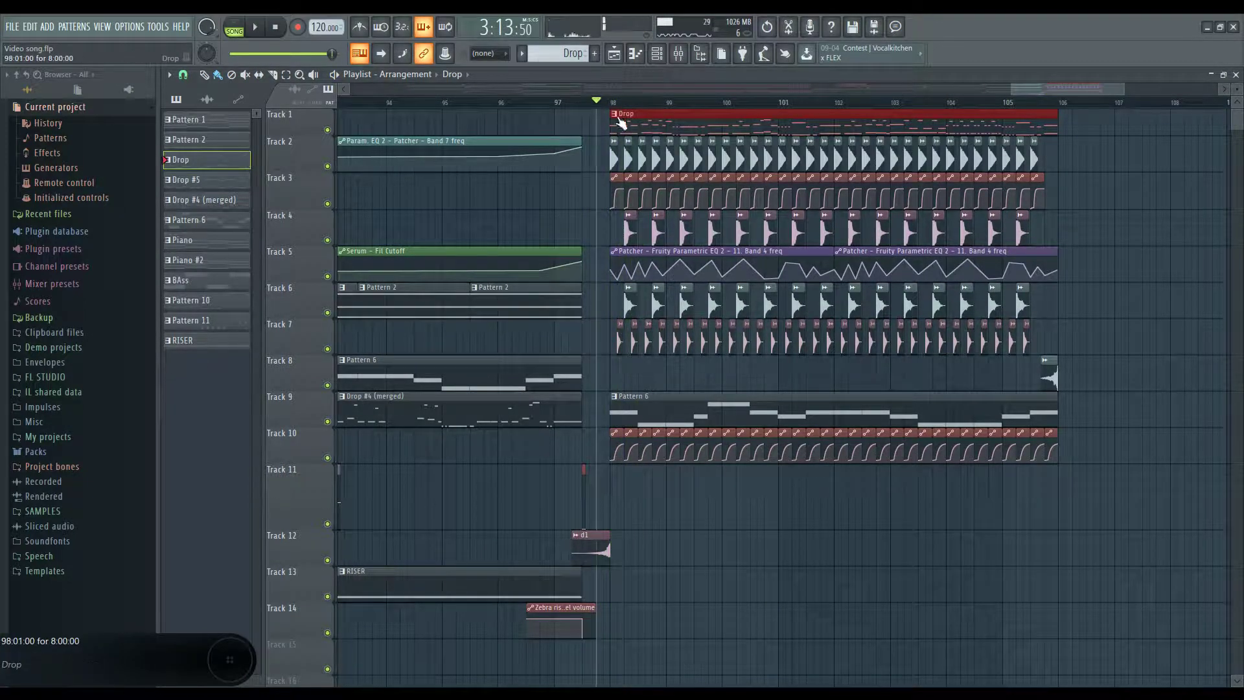
scroll(801, 266, up, 2)
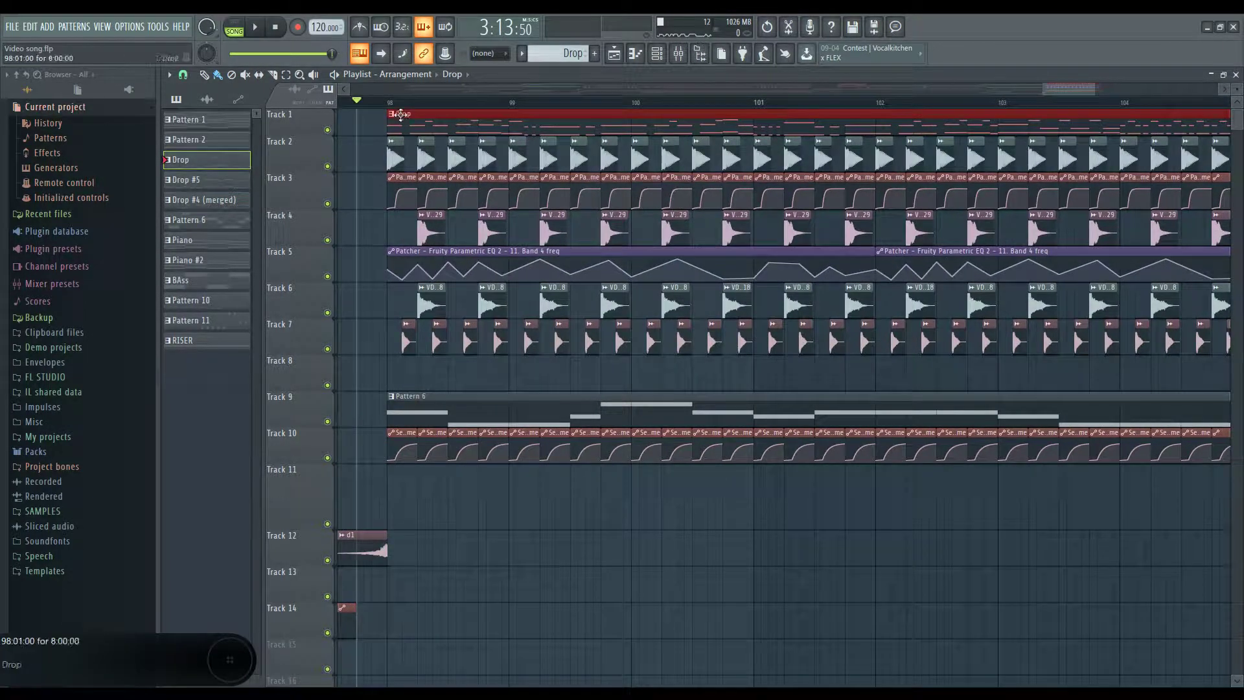
Step: Select the opening bars of the final drop and inspect the plugin chain of the Patcher channel, including Maximus
drag(390, 109, 761, 148)
click(658, 55)
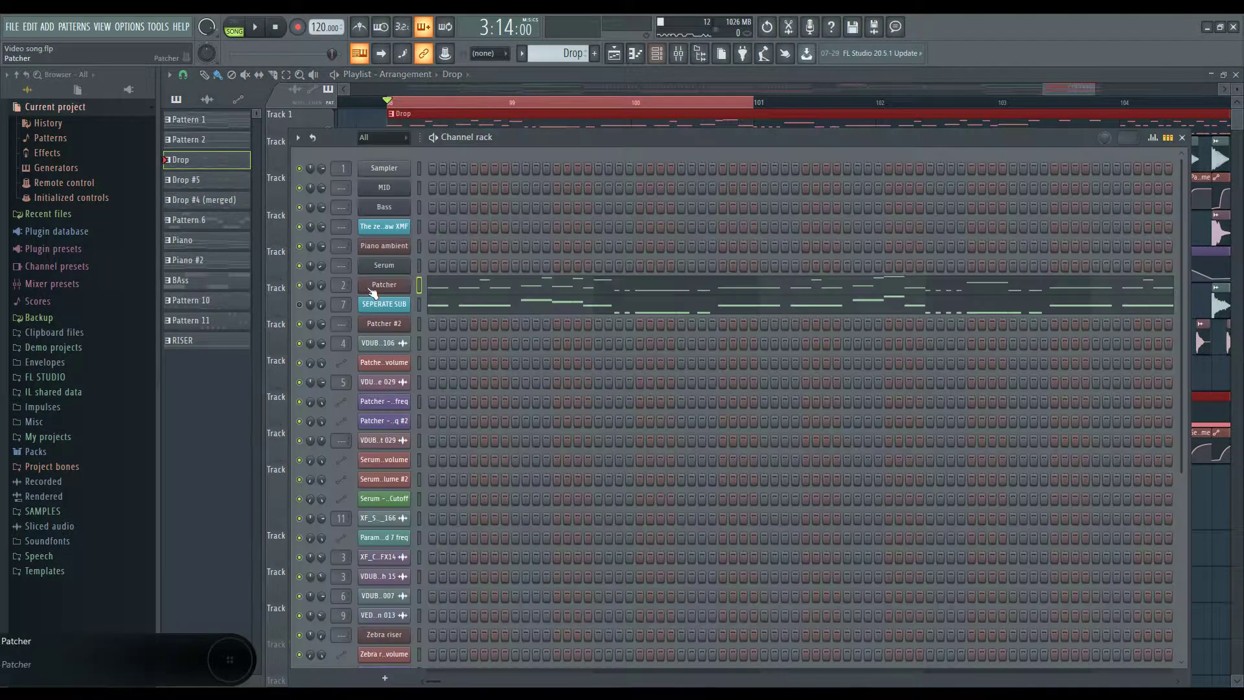
click(402, 291)
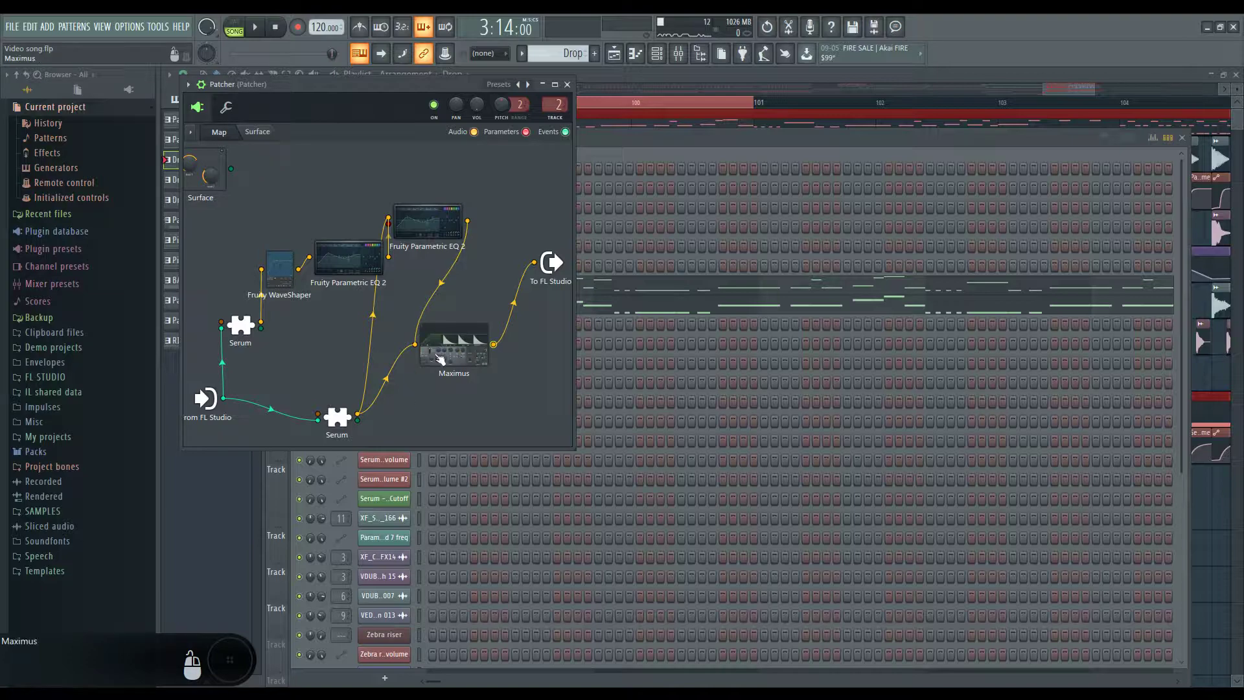
drag(440, 360, 455, 360)
click(568, 85)
key(F6)
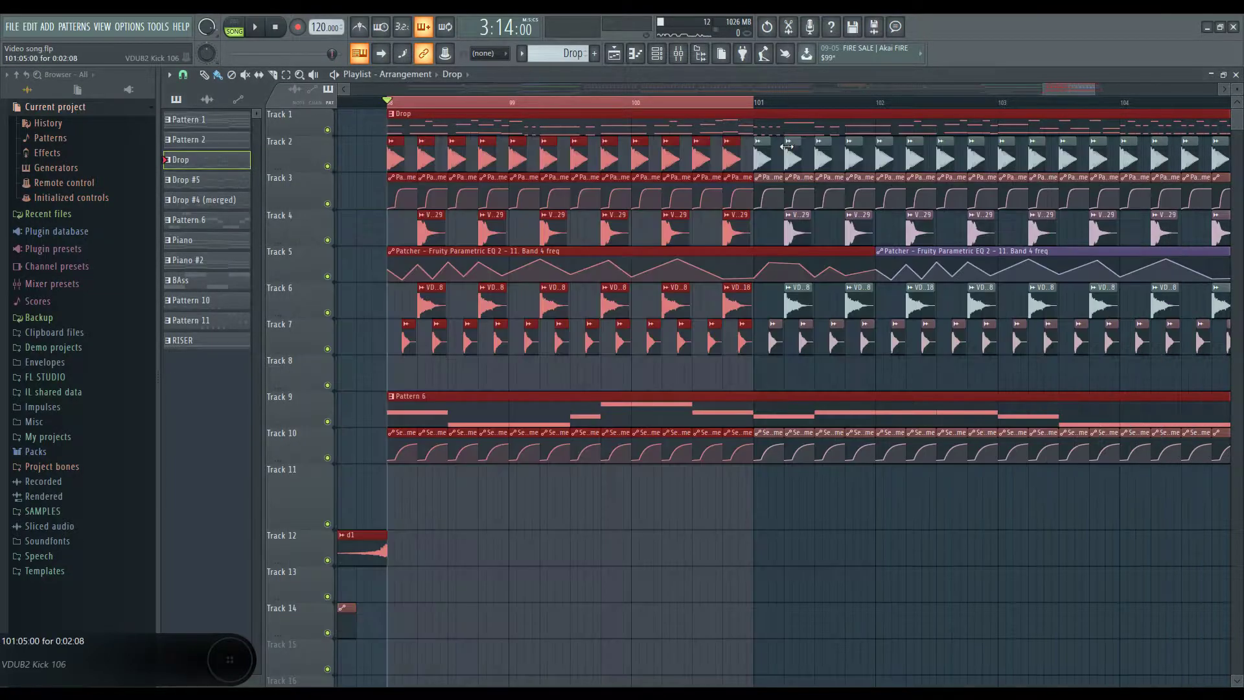
Step: Select all clips of the final drop from bar 98 on Tracks 1 to 10 and delete them
scroll(587, 412, down, 5)
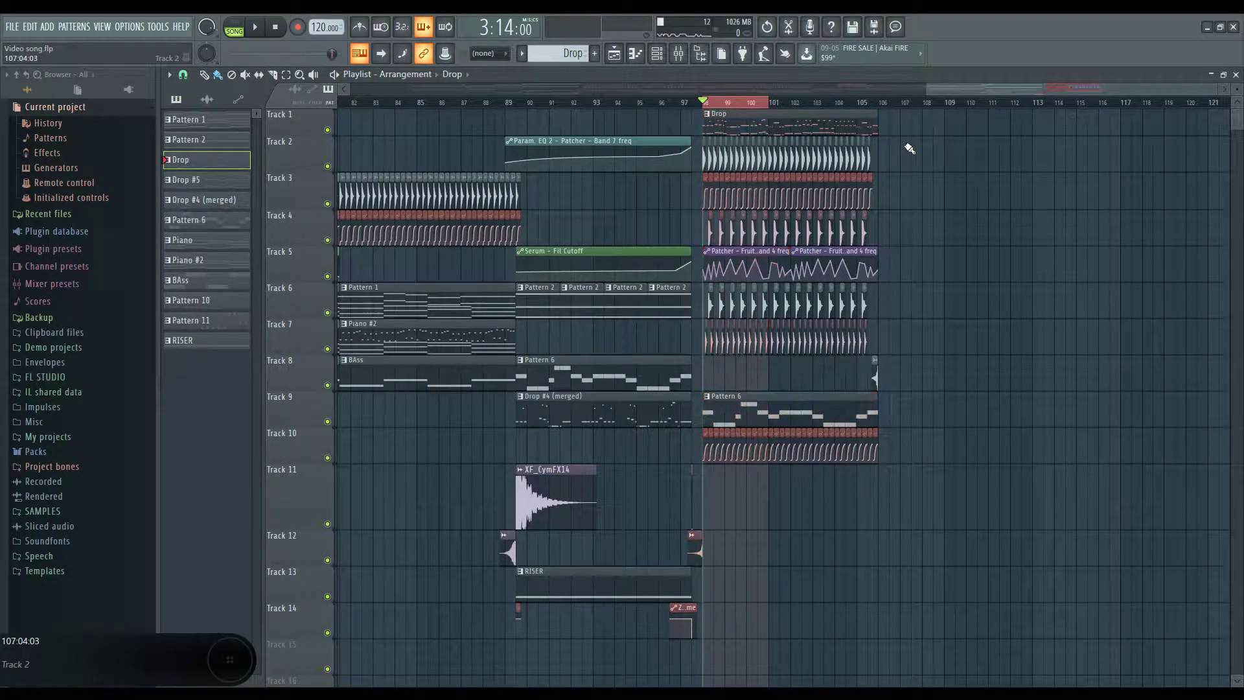
drag(897, 111, 707, 454)
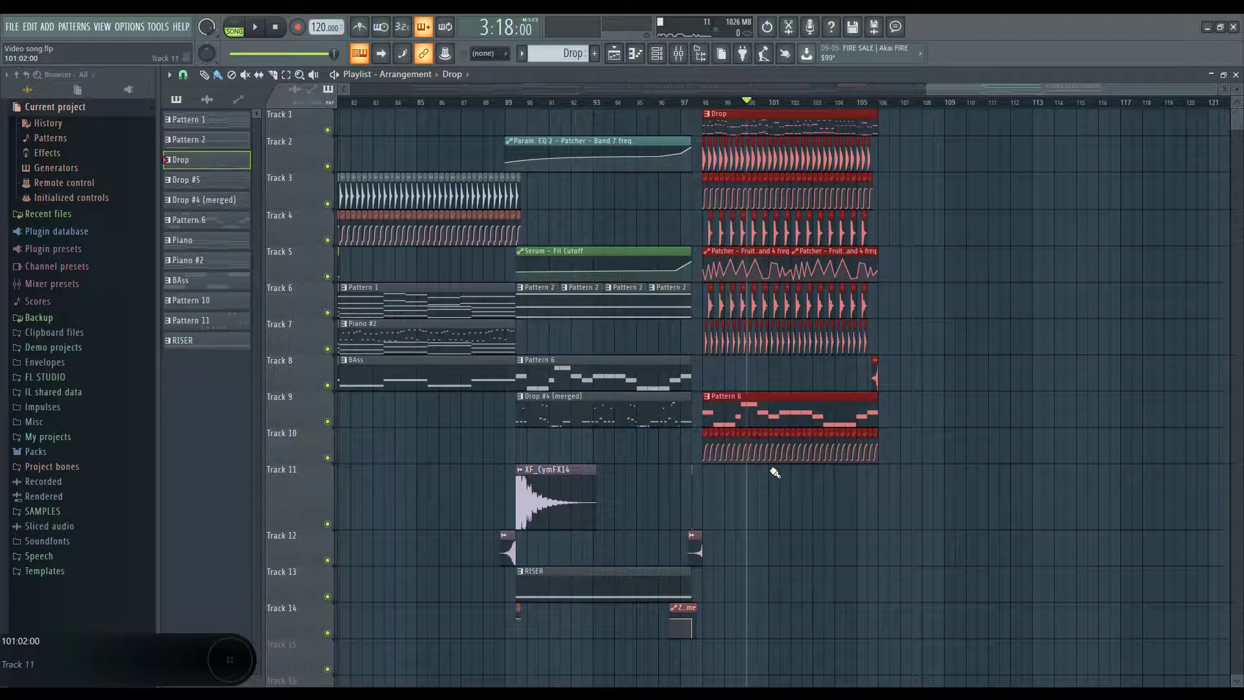
key(Delete)
Step: Copy all clips of the first drop, bars 33 to 65, to the final drop so that they start at bar 98
scroll(712, 454, left, 15)
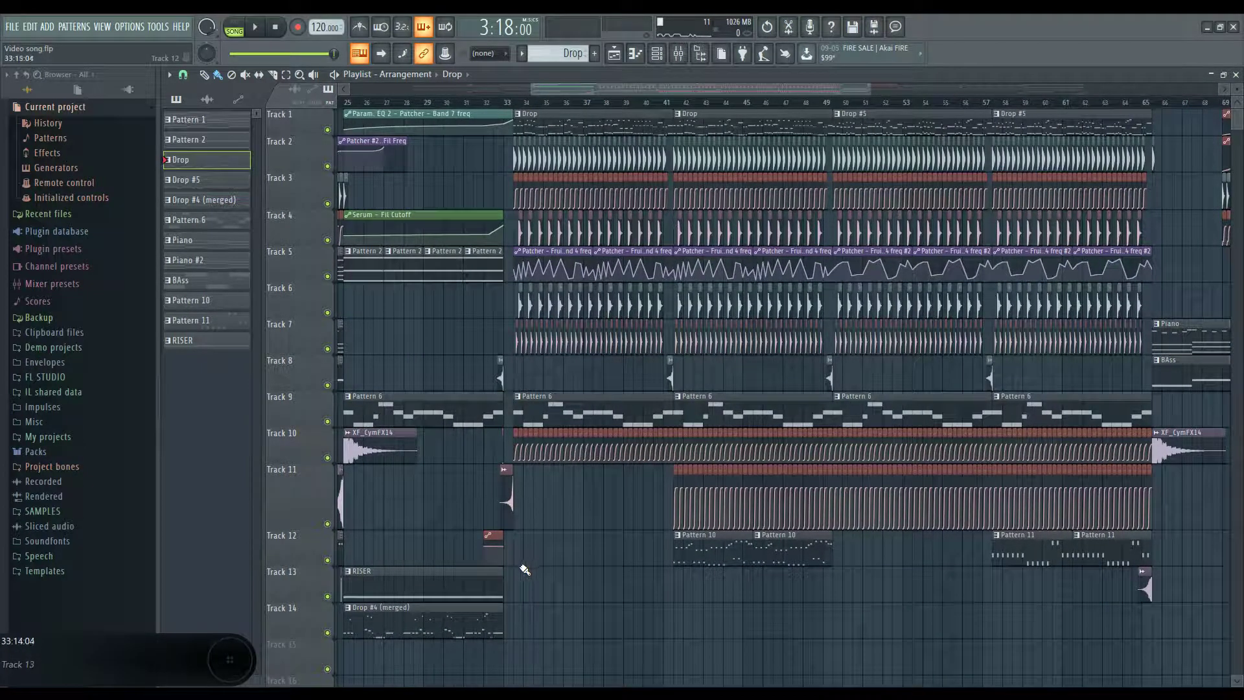
drag(535, 518, 1150, 73)
scroll(734, 461, down, 5)
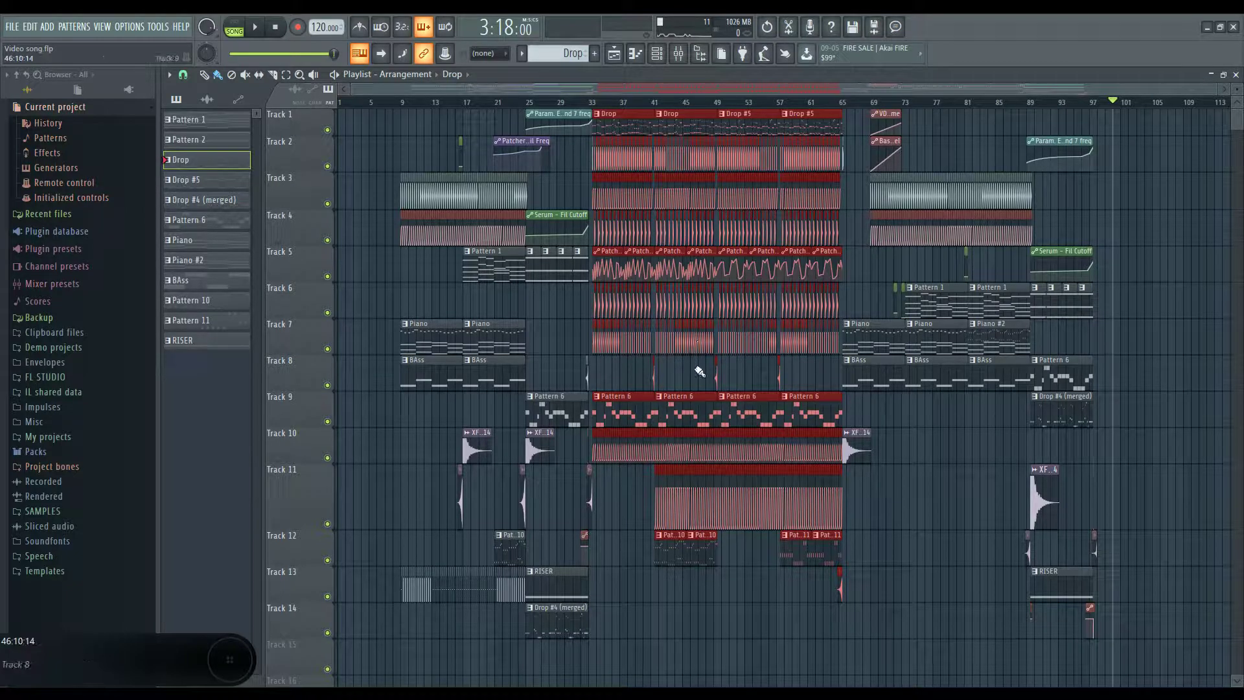
drag(688, 407, 1197, 403)
scroll(1153, 414, up, 8)
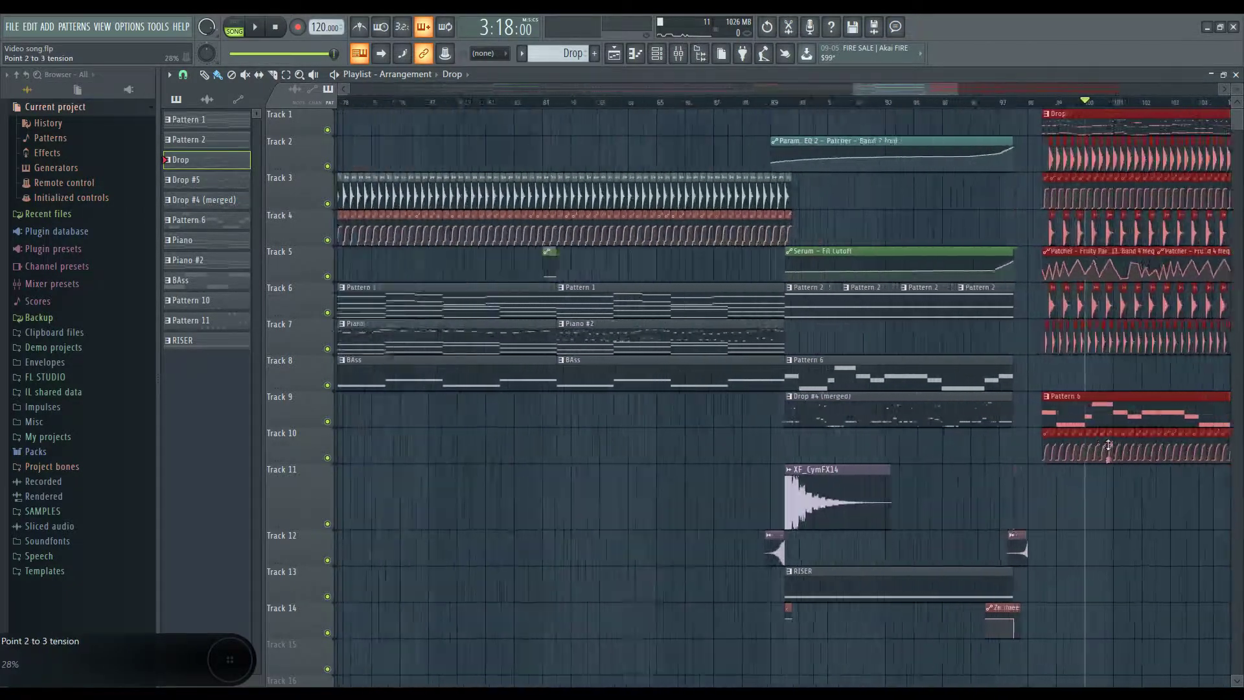
drag(1039, 422, 1000, 419)
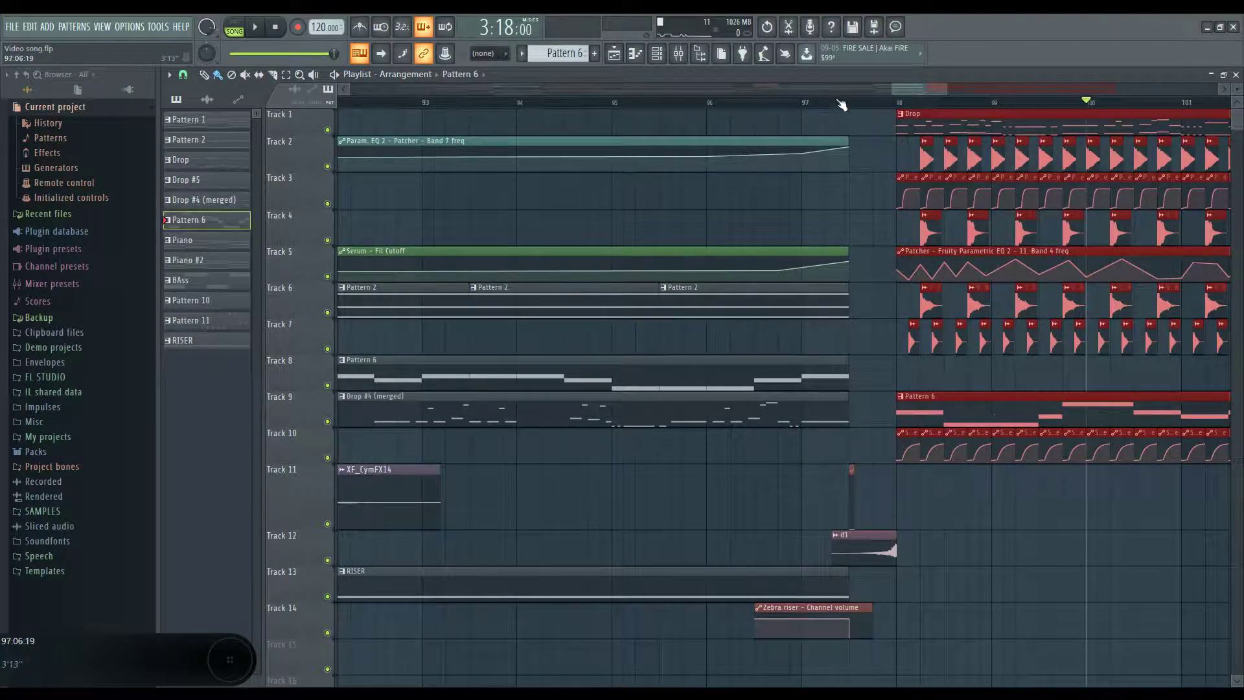
Step: Play the transition into the copied final drop and check Pattern 6 in the channel rack
key(space)
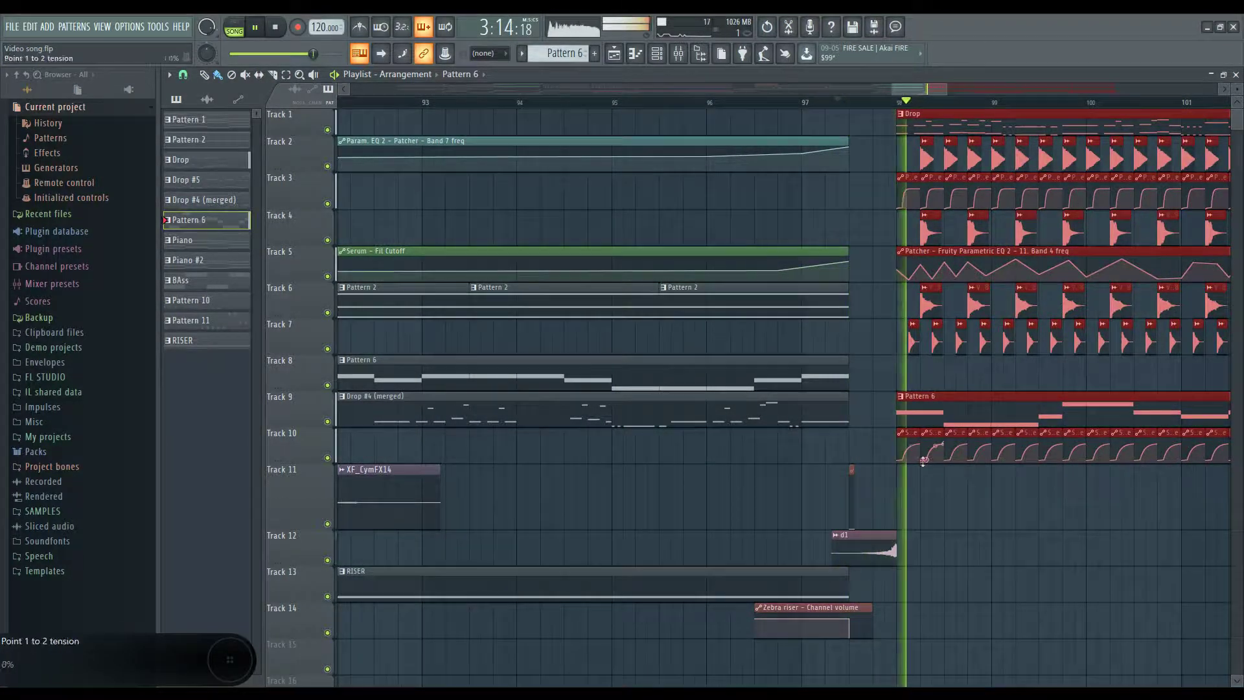
scroll(894, 483, down, 3)
scroll(895, 483, down, 4)
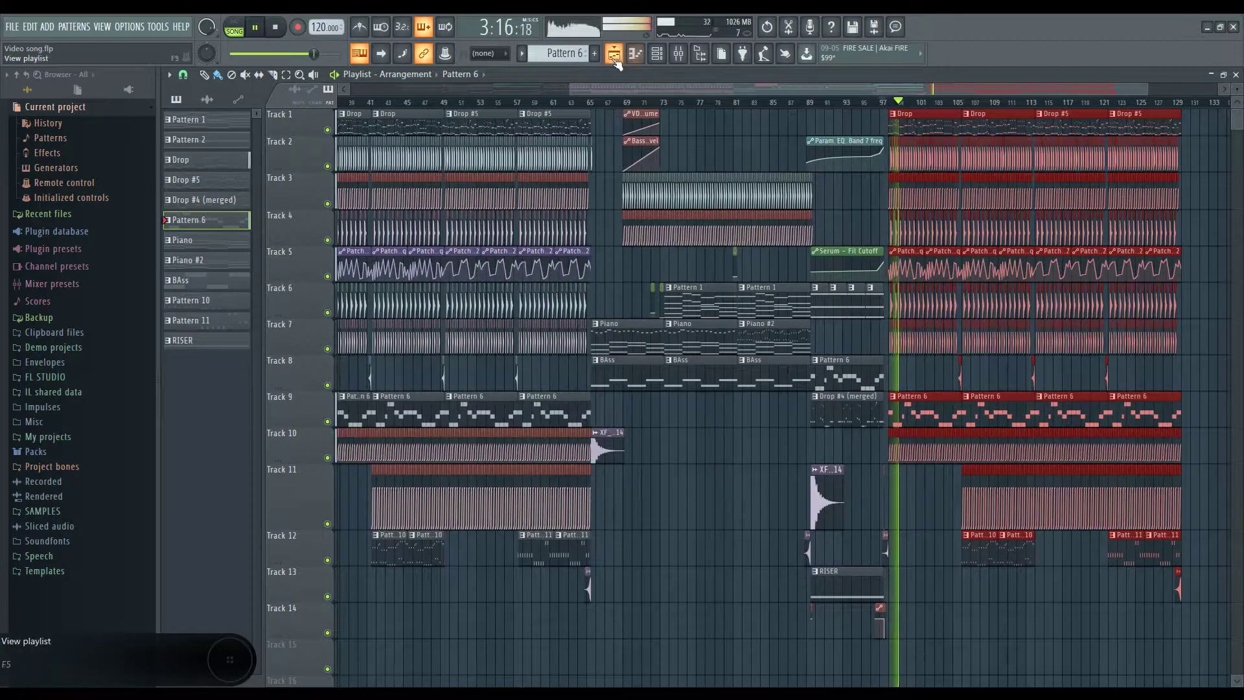
key(space)
key(F6)
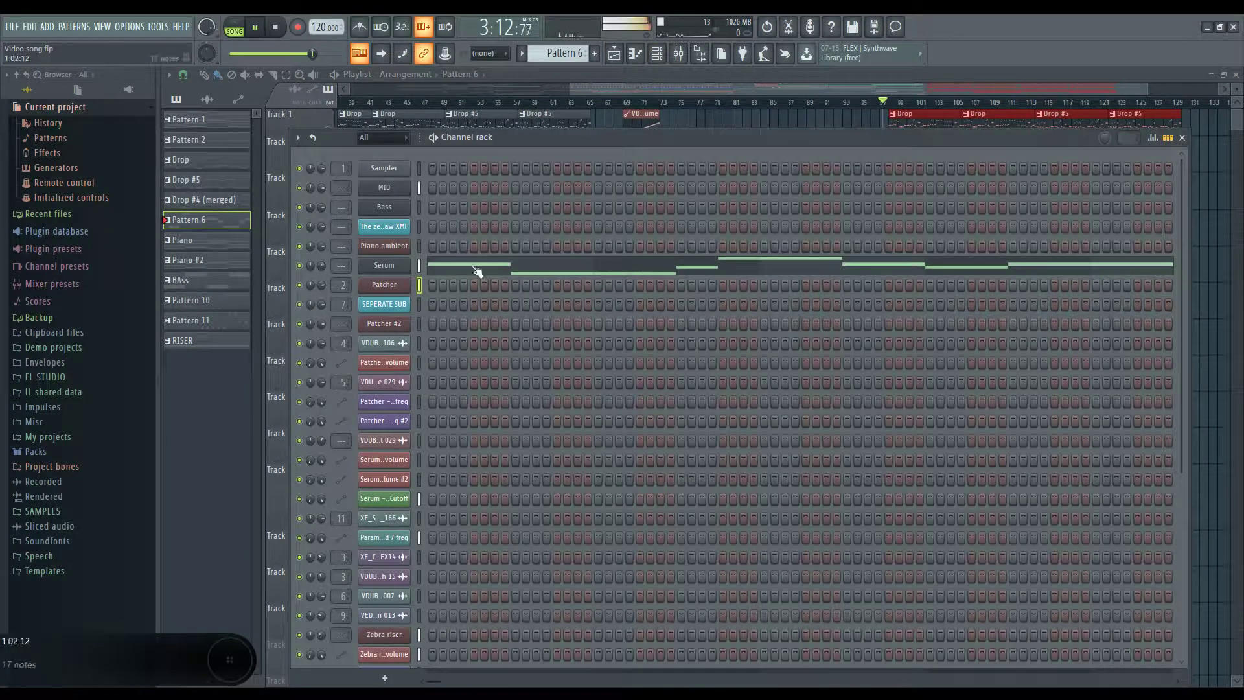
key(F6)
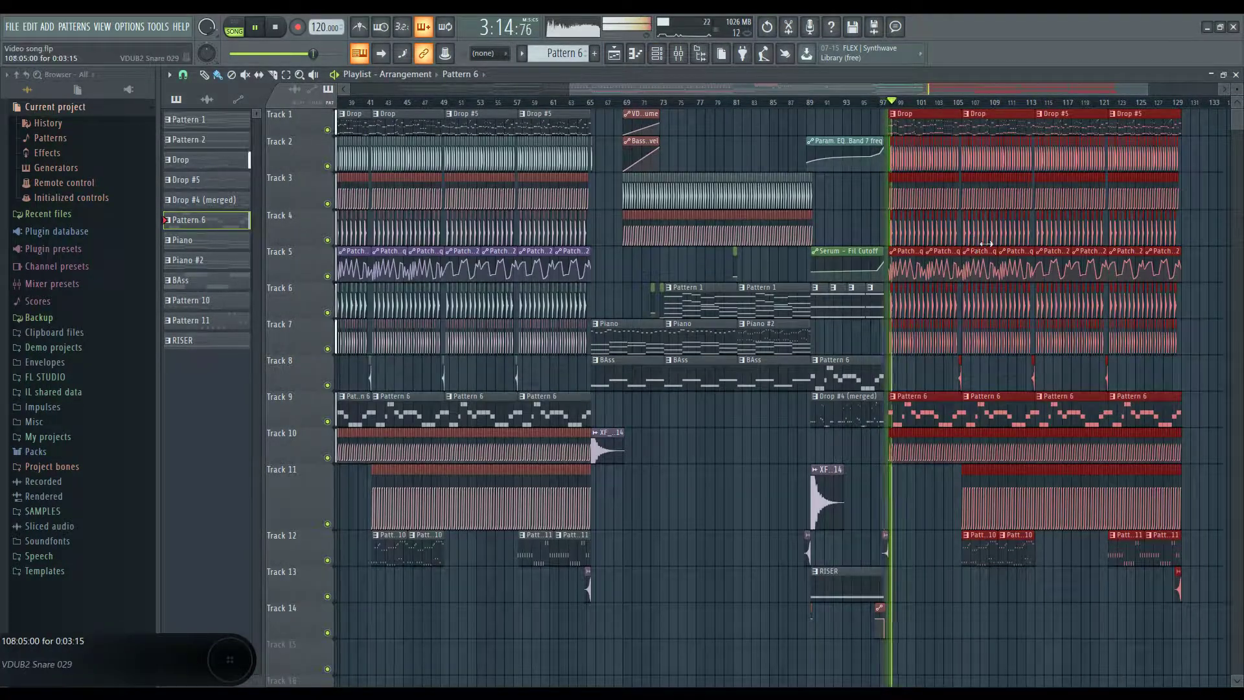
key(space)
Step: Replay the opening of the final drop from just before bar 98 to check its first beat
scroll(936, 332, up, 2)
scroll(935, 333, up, 5)
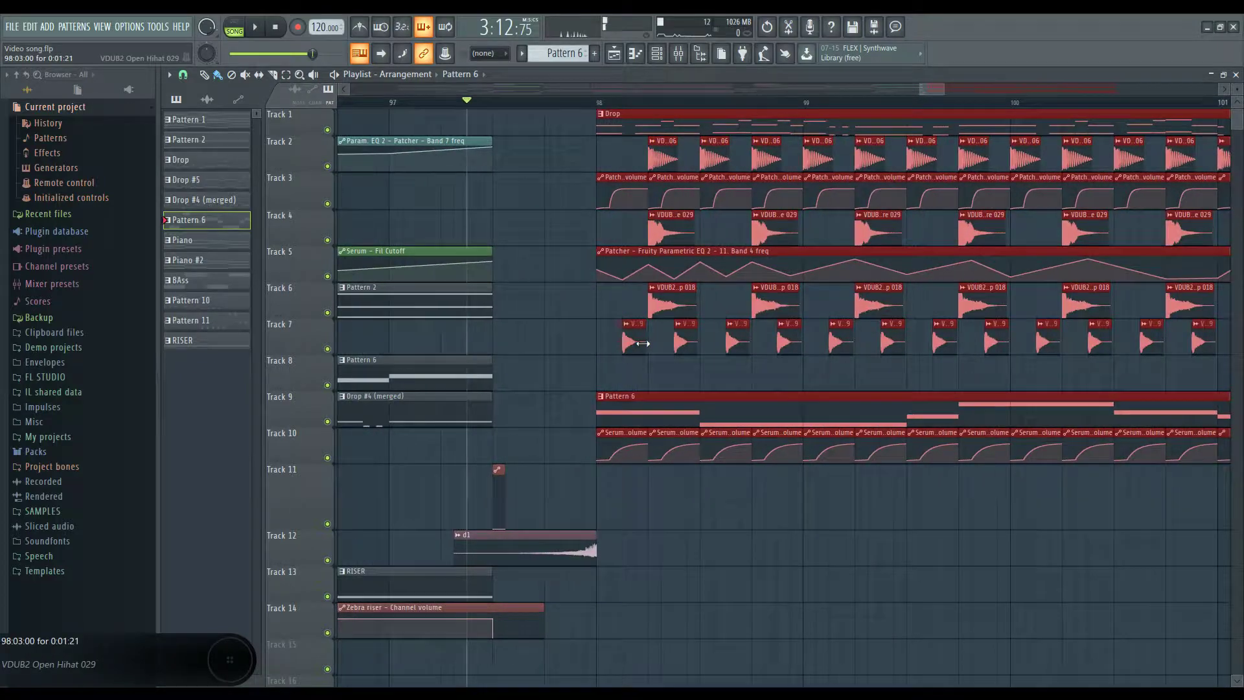
click(570, 102)
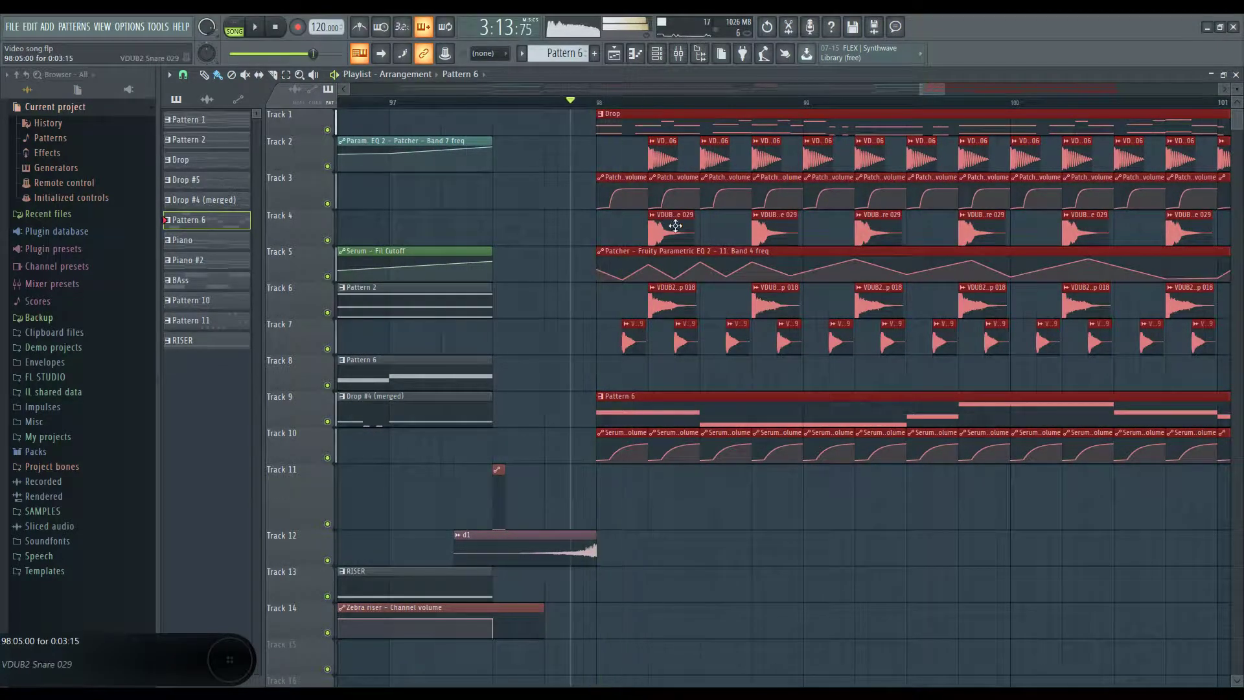
key(space)
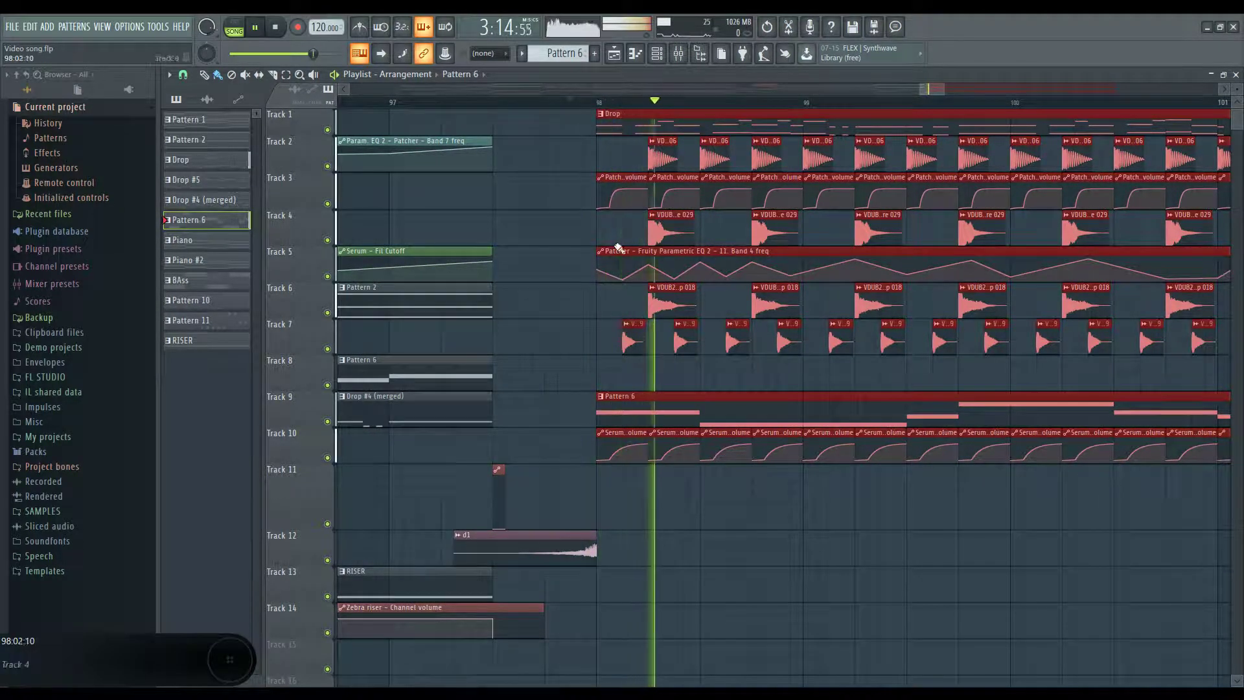
scroll(592, 278, down, 2)
scroll(593, 277, down, 4)
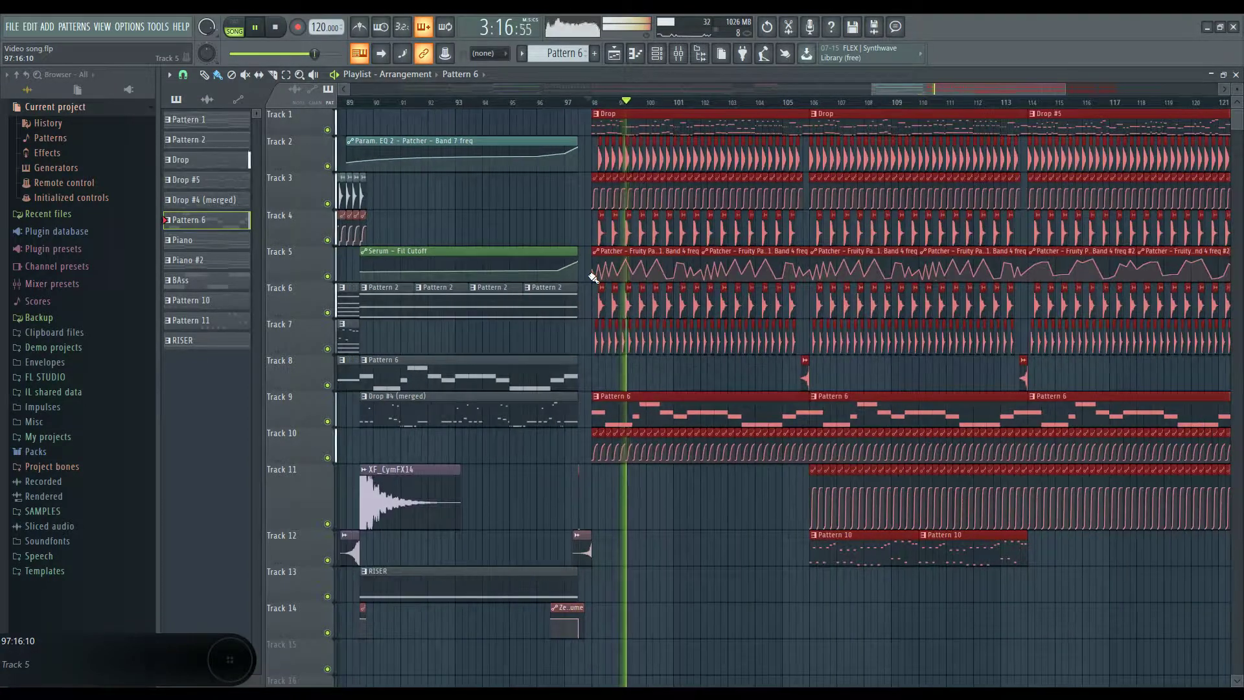
key(space)
Step: Add a copy of the VDUB2 Kick 106 clip at the start of bar 98 on Track 2 and play the transition
scroll(593, 277, up, 6)
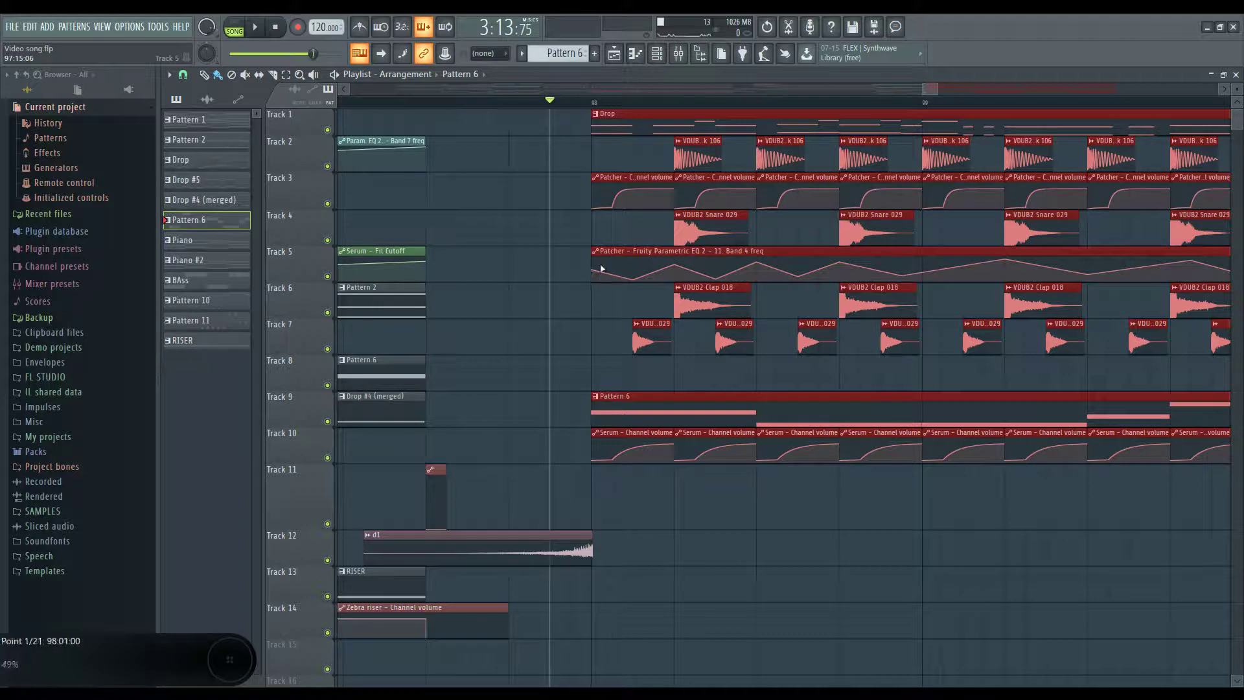
click(688, 153)
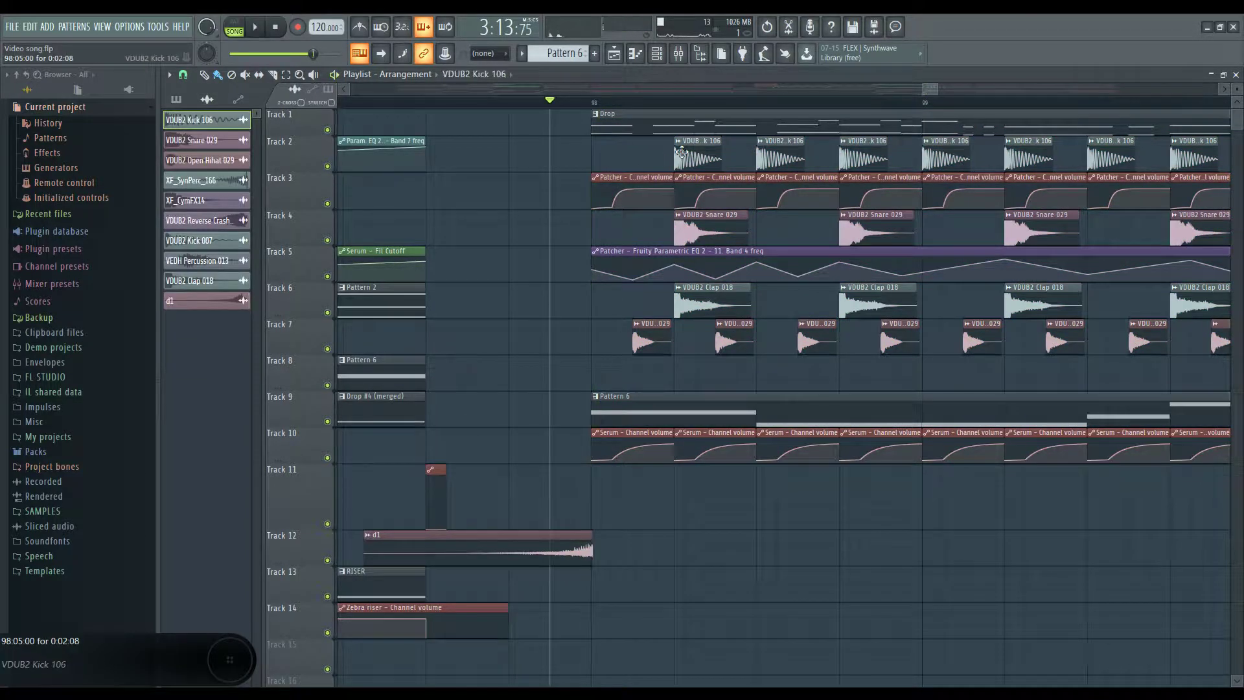
key(space)
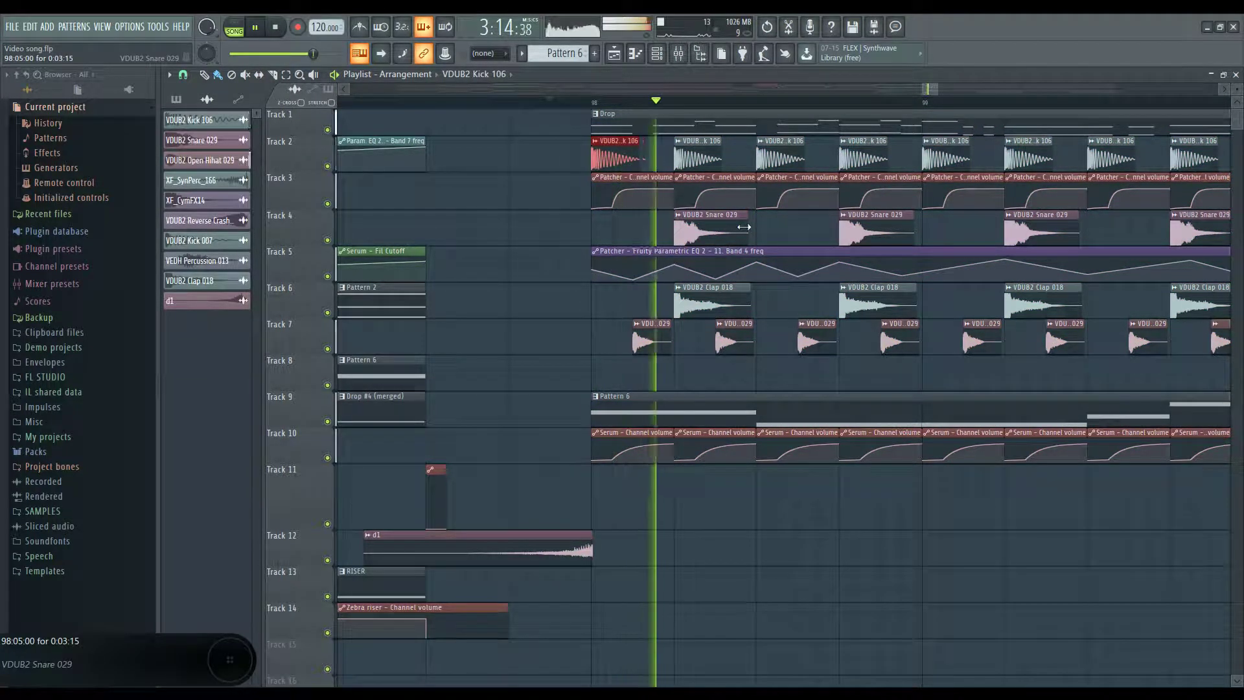
Step: Listen through the final drop and examine how its copied sections fit into the whole arrangement
scroll(671, 318, down, 2)
scroll(668, 323, down, 2)
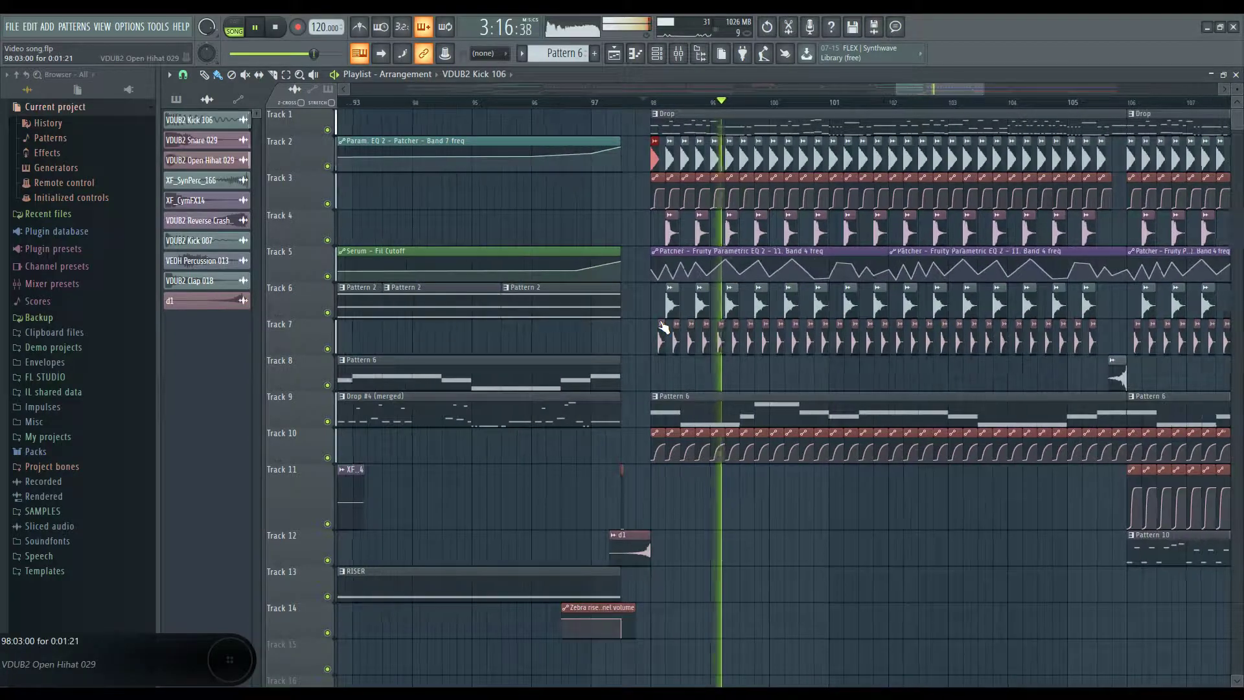
scroll(668, 331, down, 3)
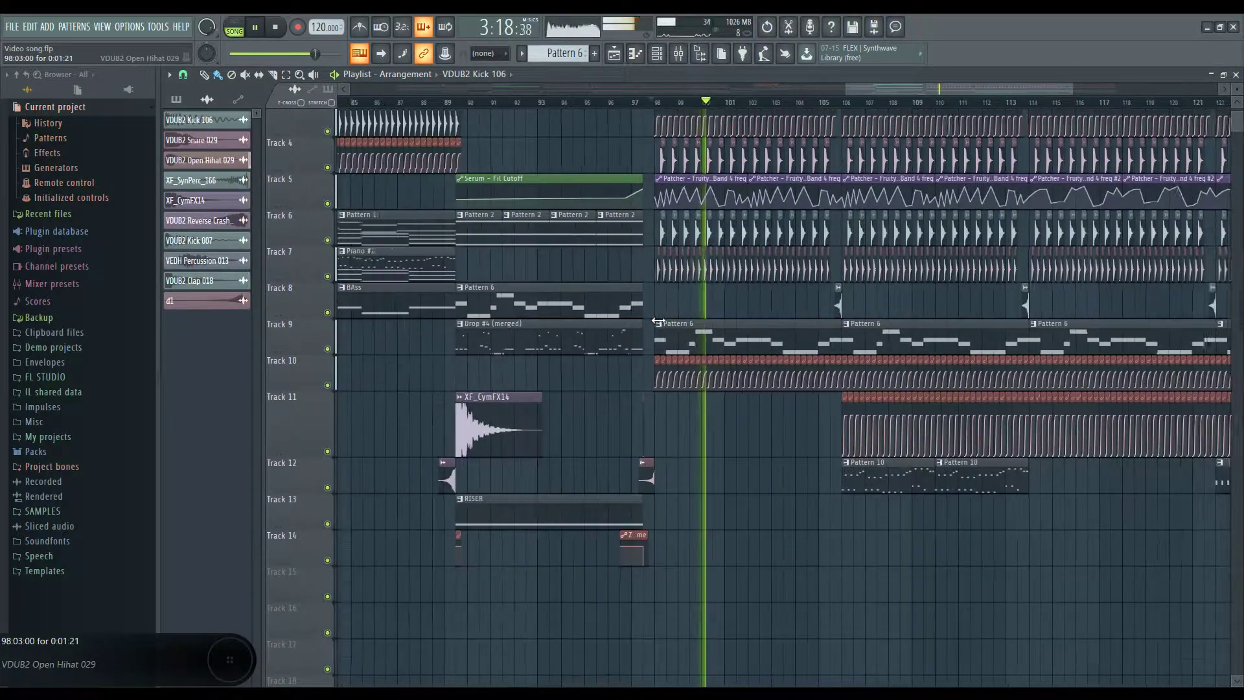
scroll(683, 347, up, 2)
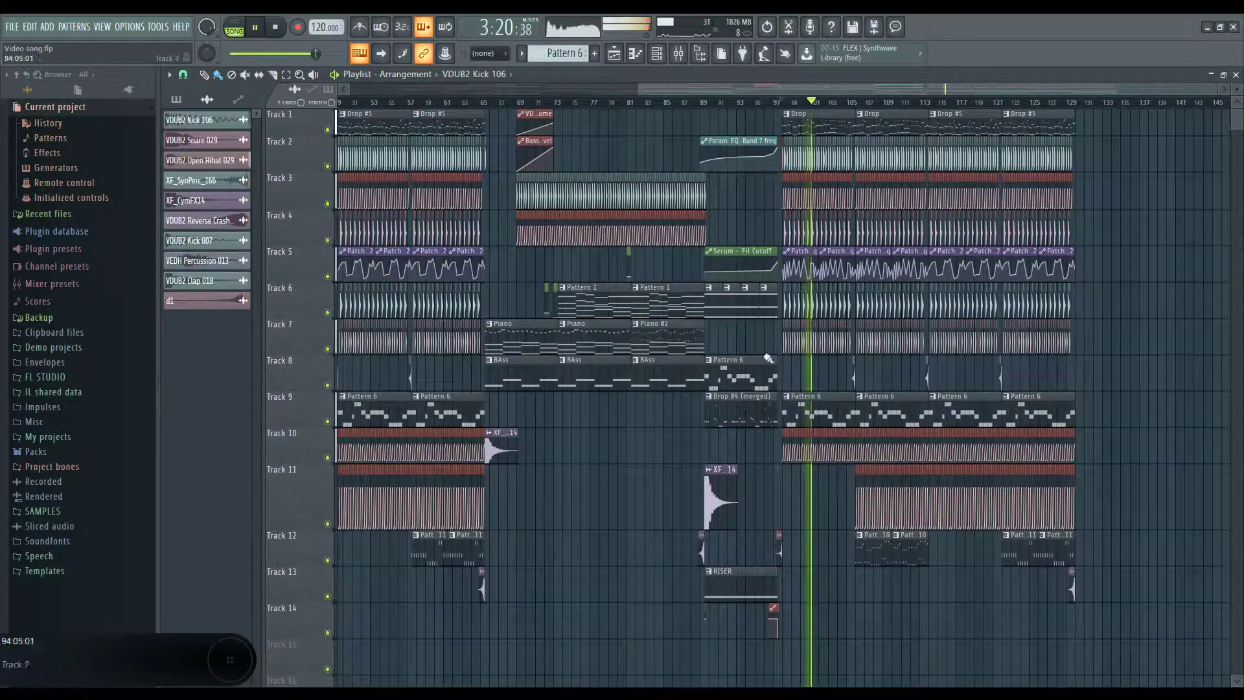
scroll(856, 388, right, 3)
scroll(852, 386, down, 4)
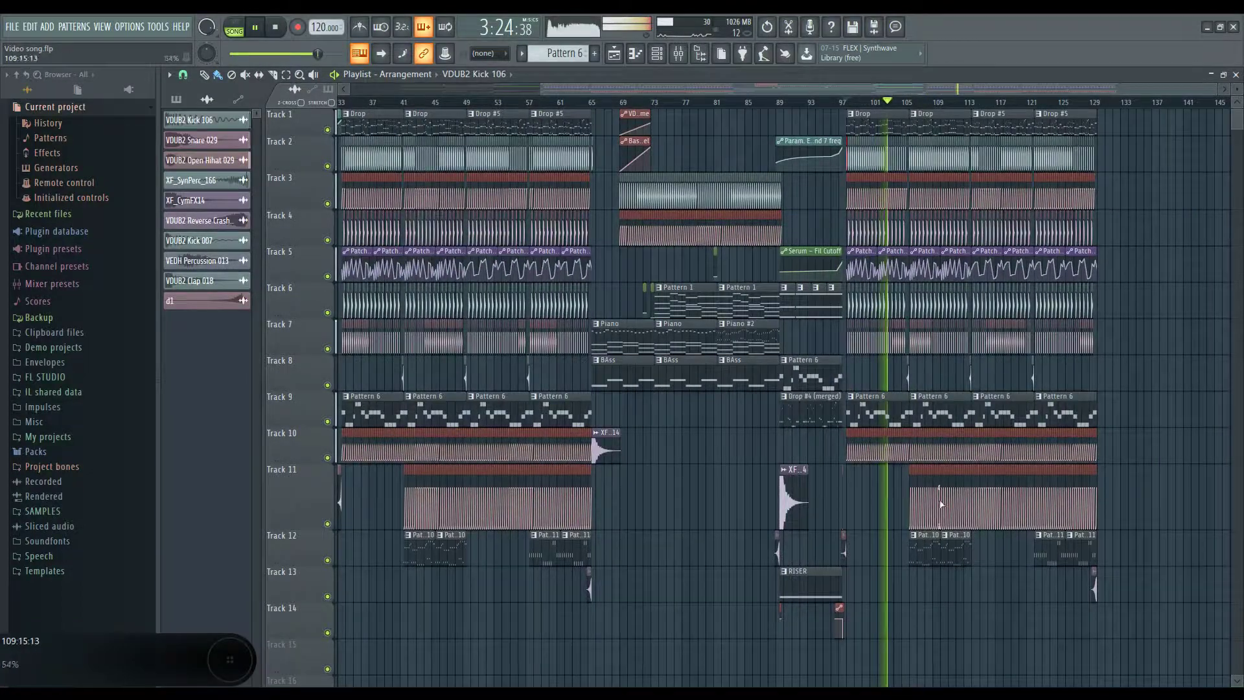
scroll(943, 524, up, 5)
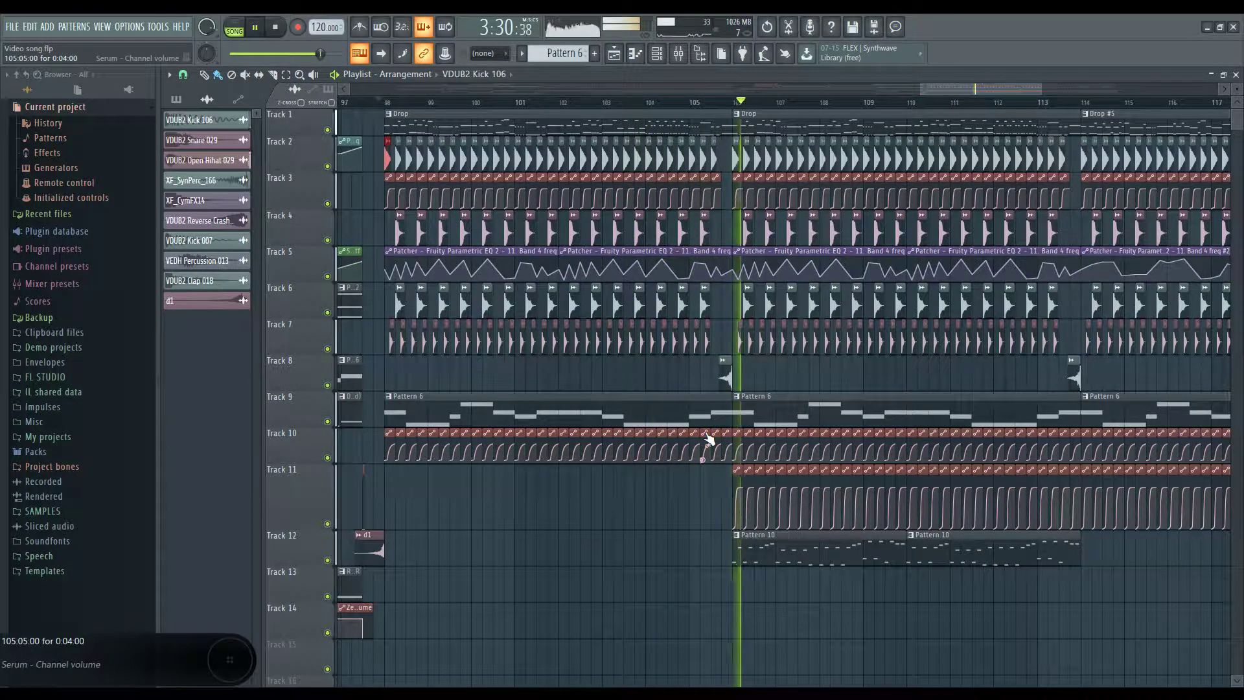
scroll(707, 439, down, 1)
scroll(708, 439, down, 4)
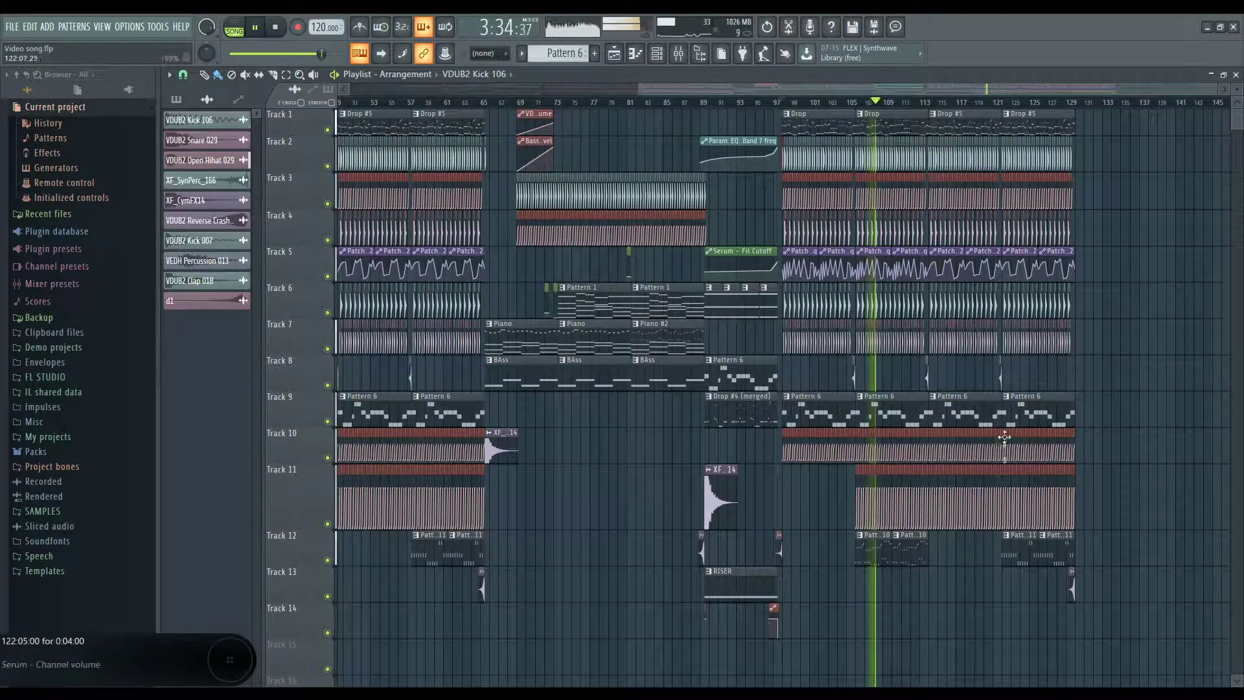
scroll(1089, 421, down, 2)
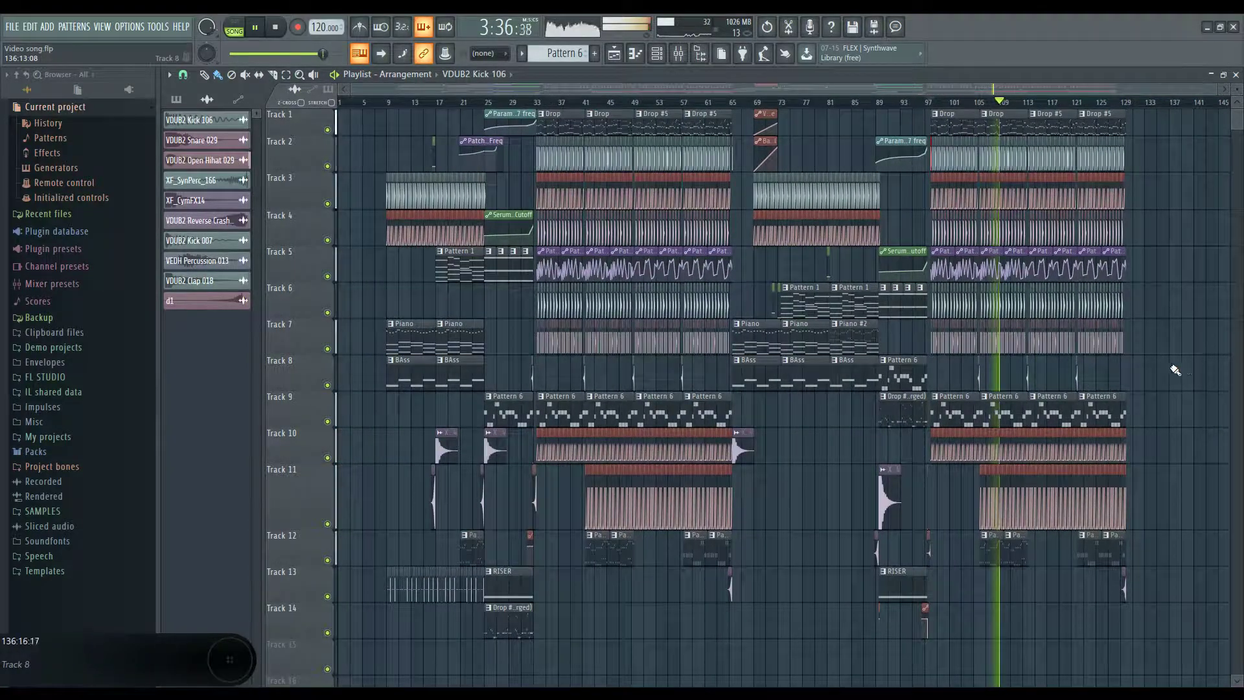
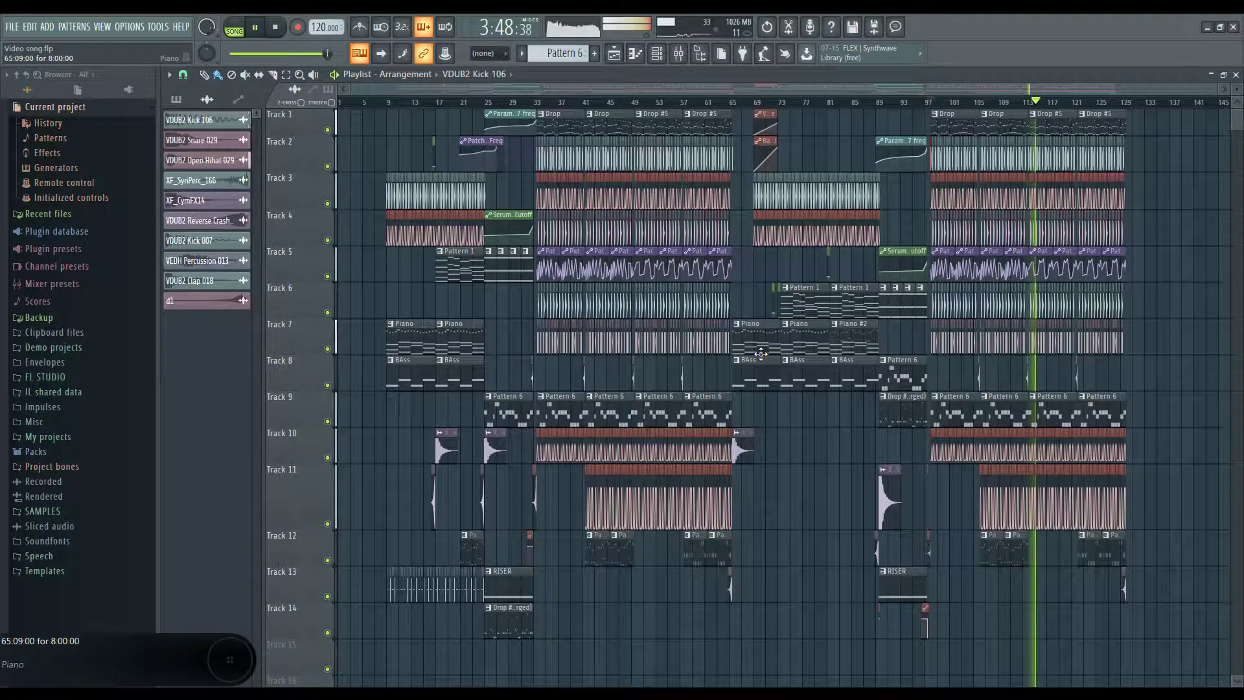
Step: Add a Piano #2 clip on Track 8 at bar 130, directly after the final drop
click(406, 348)
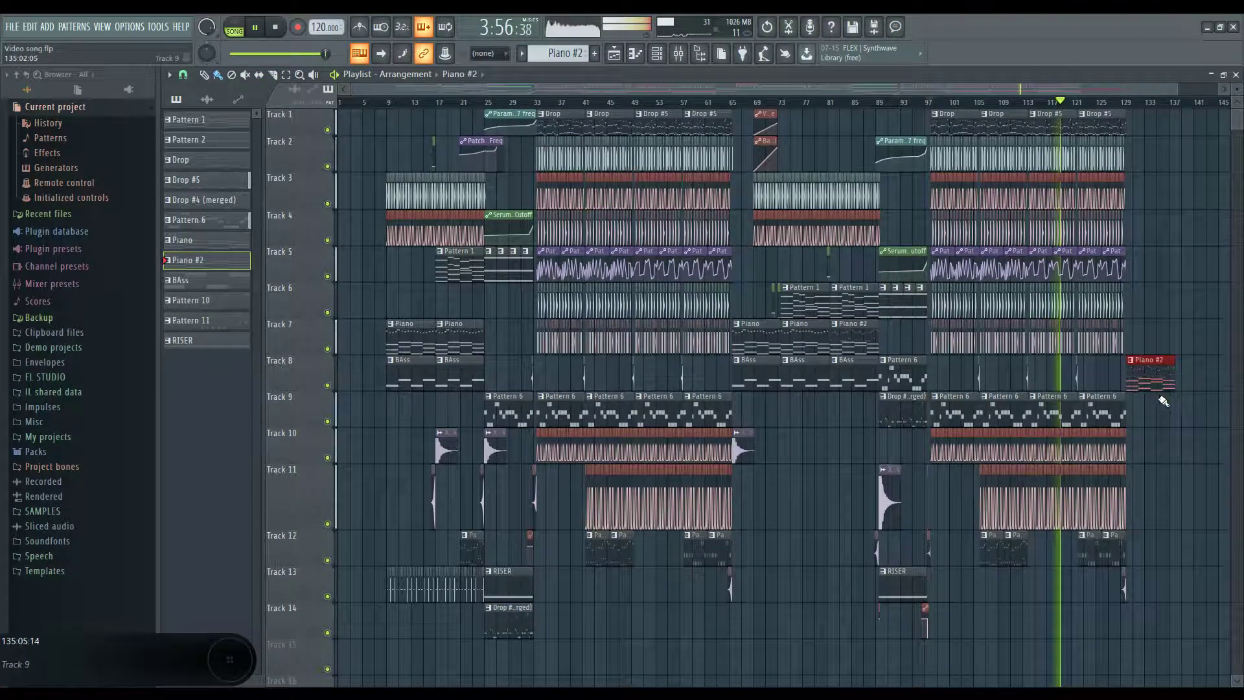
scroll(1169, 407, up, 5)
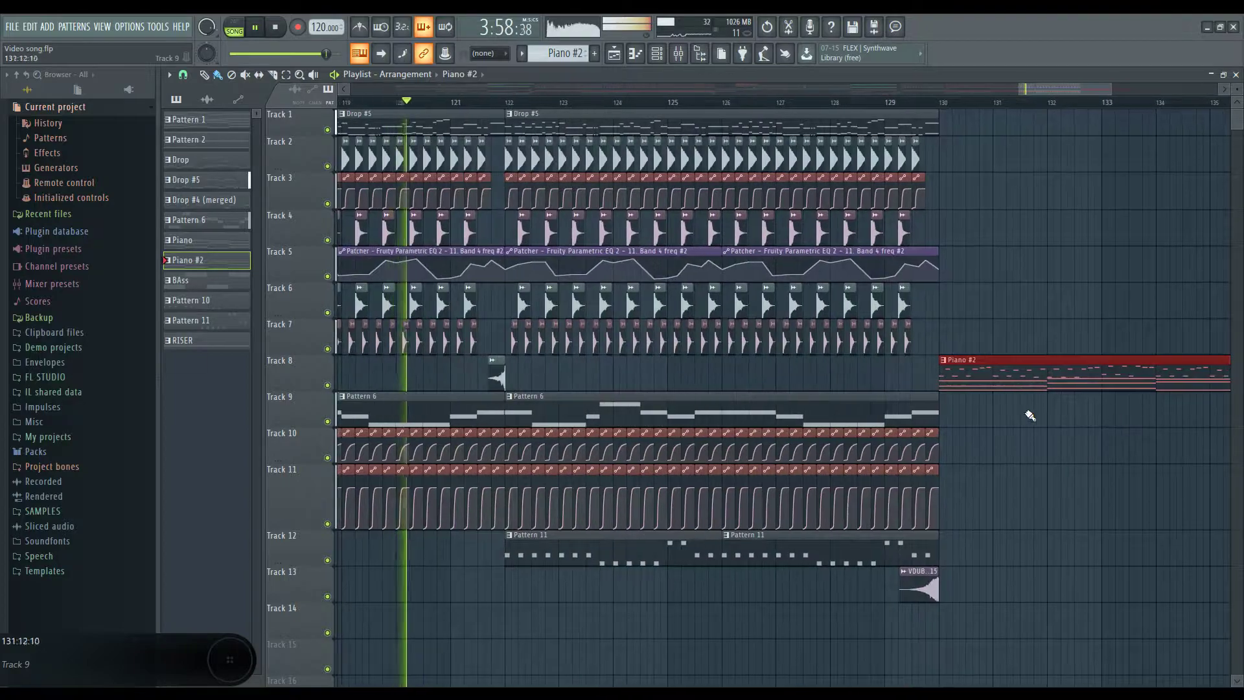
scroll(902, 426, down, 3)
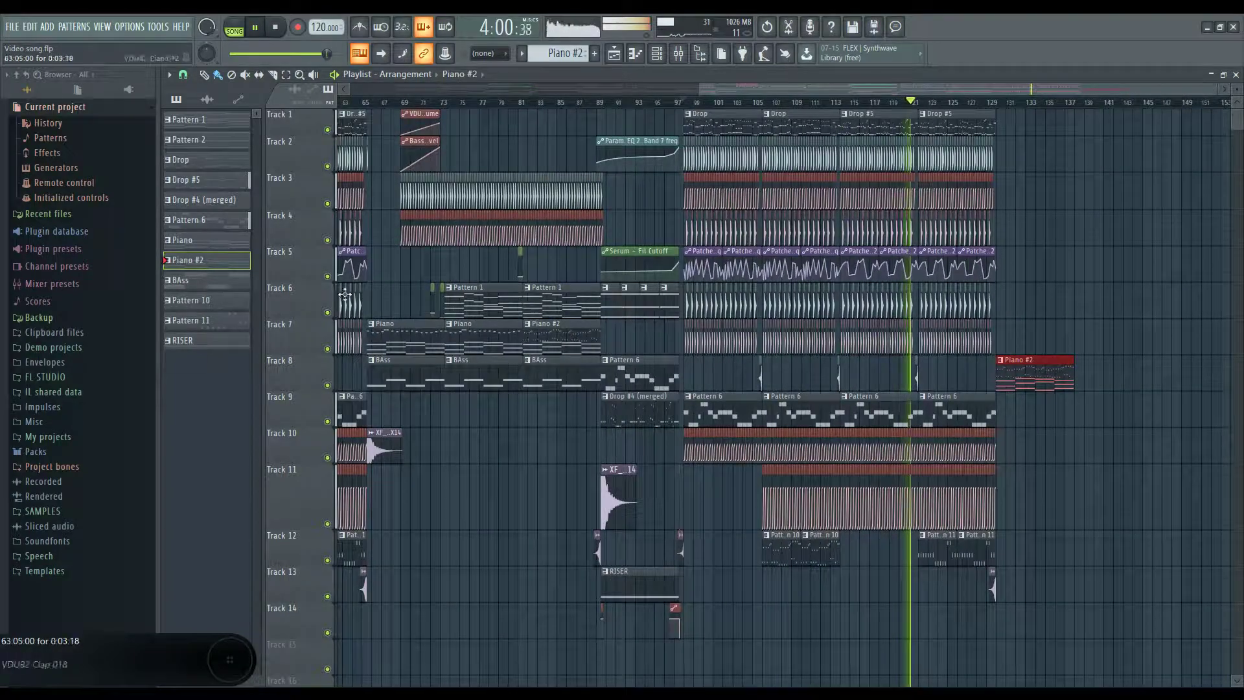
Step: Copy the closing VDUB2 Kick 106 hit of the first drop to bar 130 on Track 2
scroll(345, 295, up, 4)
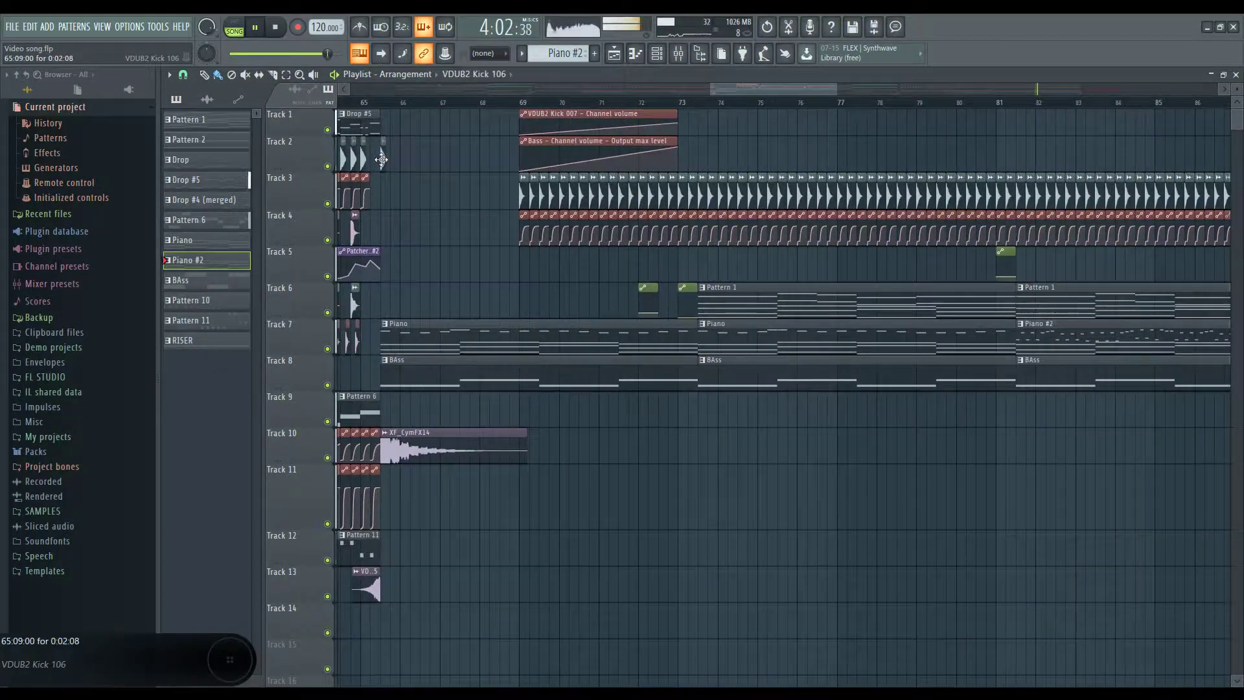
scroll(1174, 187, down, 5)
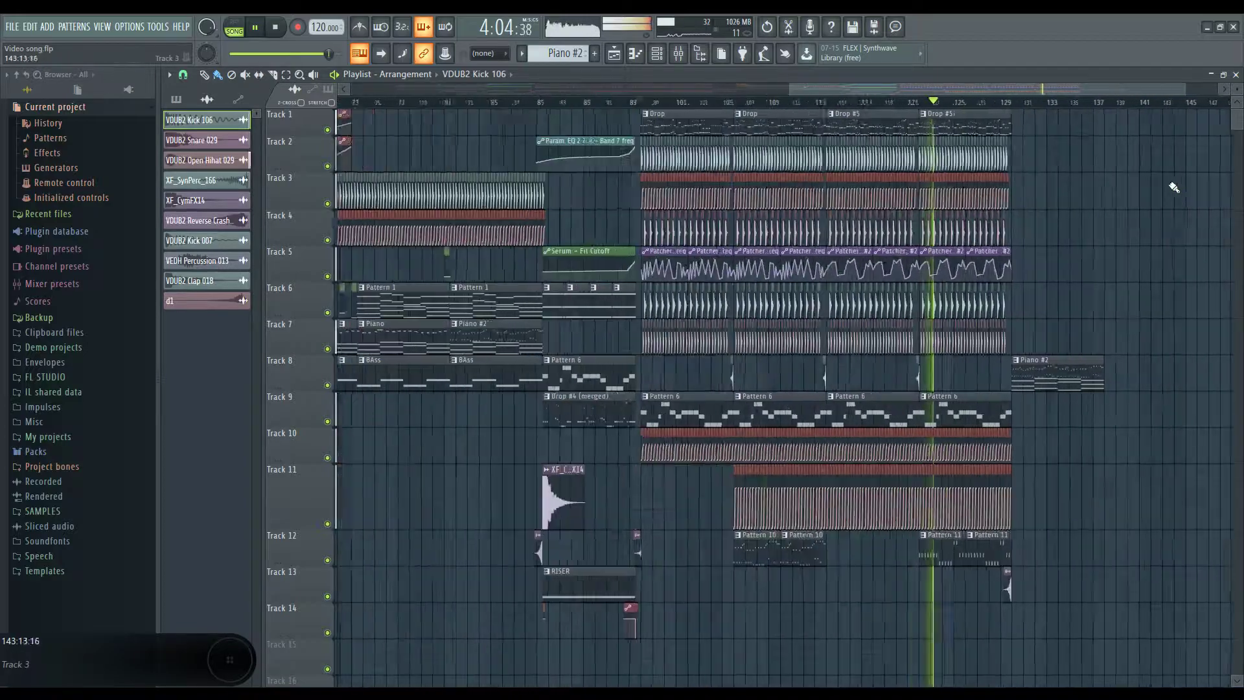
scroll(972, 175, up, 8)
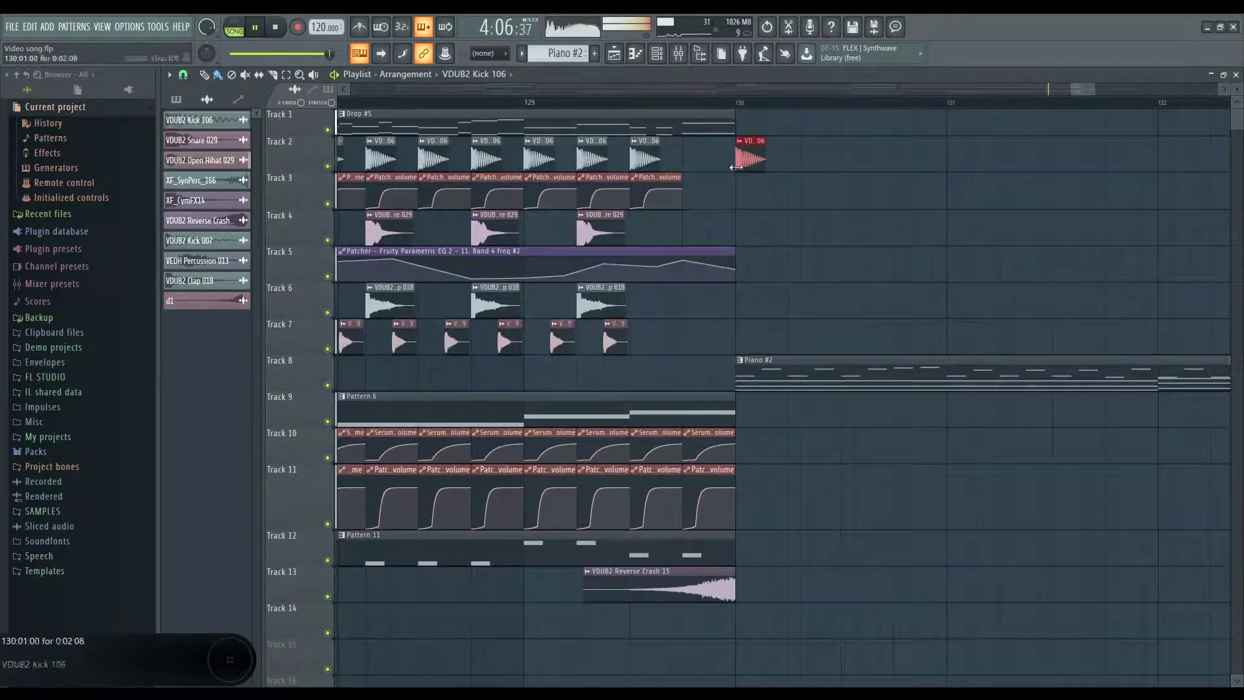
Step: Place an XF_CymFX14 crash on Track 14 at bar 130, matching the end of the first drop
scroll(737, 167, down, 10)
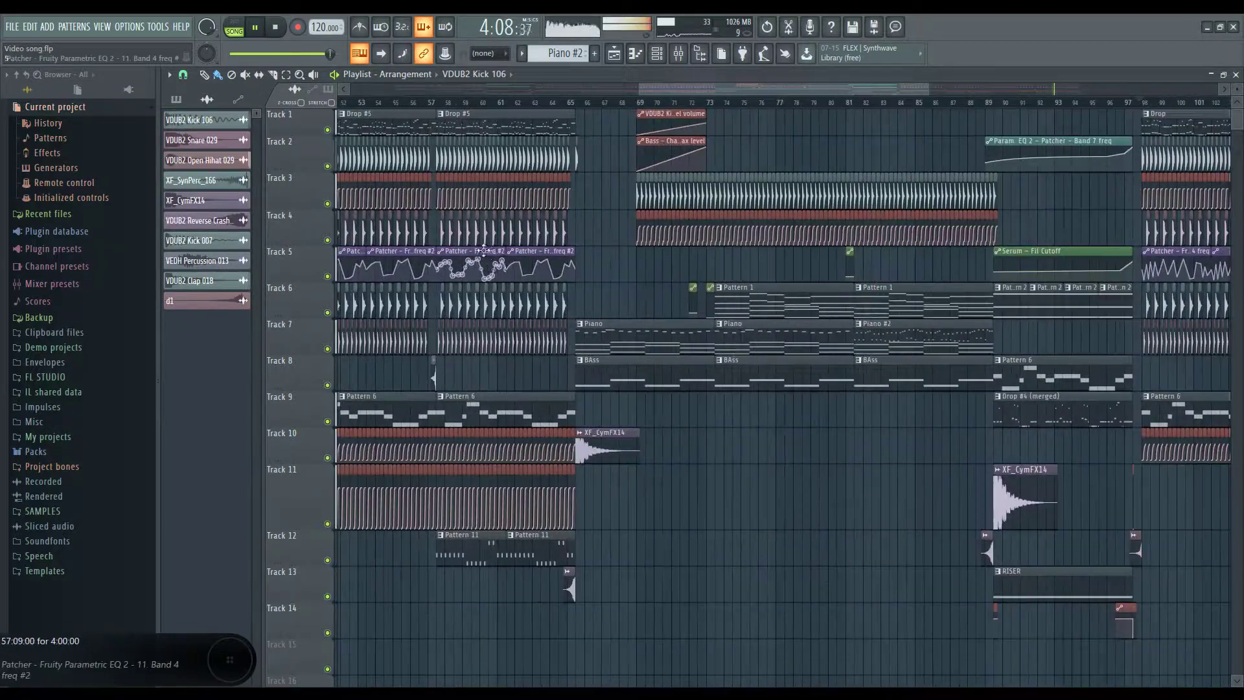
scroll(1101, 305, down, 4)
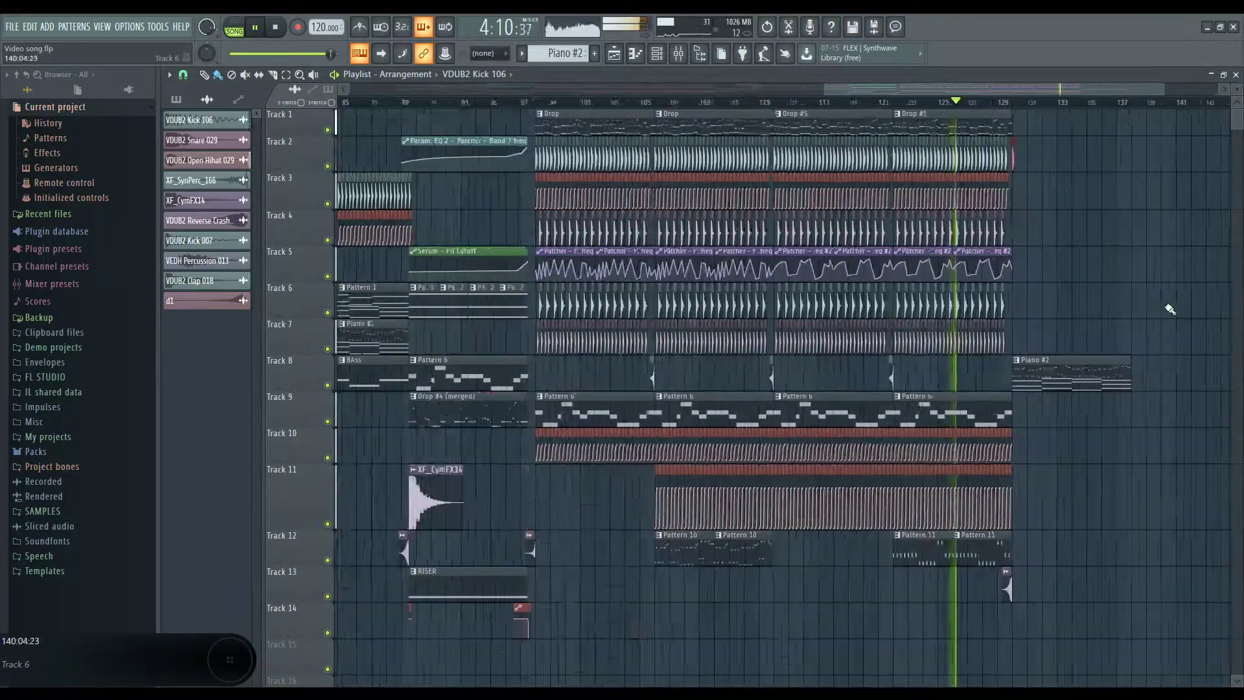
scroll(1055, 339, up, 3)
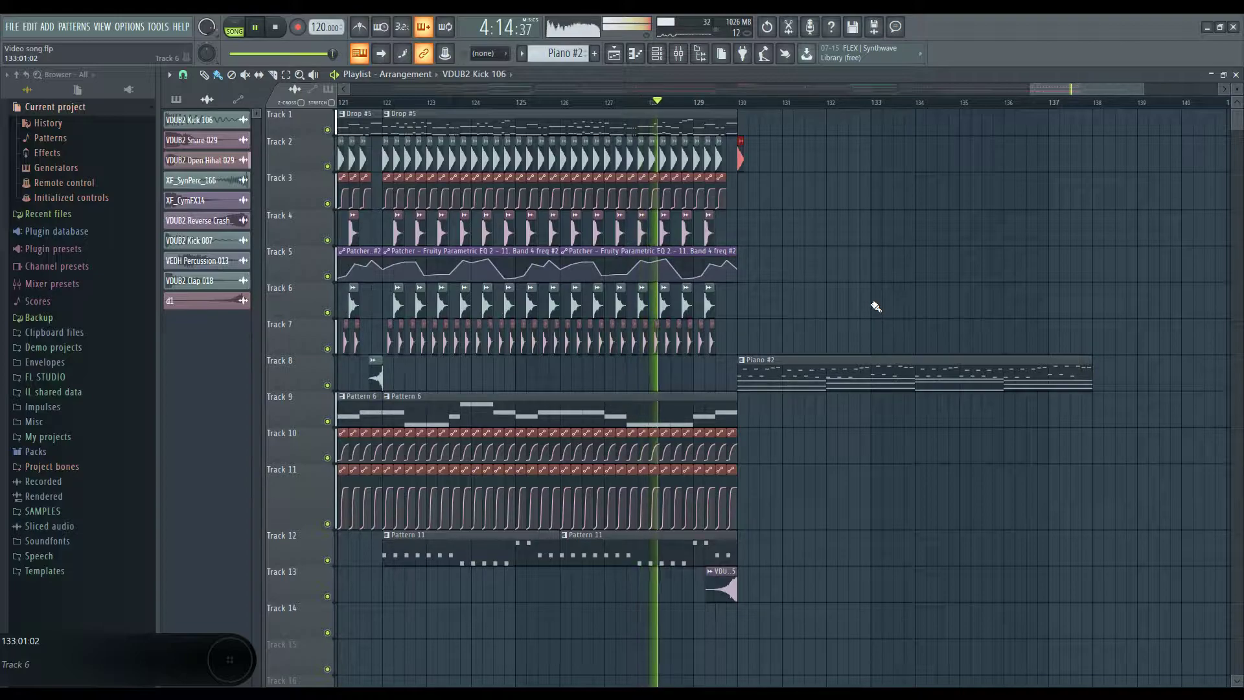
scroll(877, 307, down, 5)
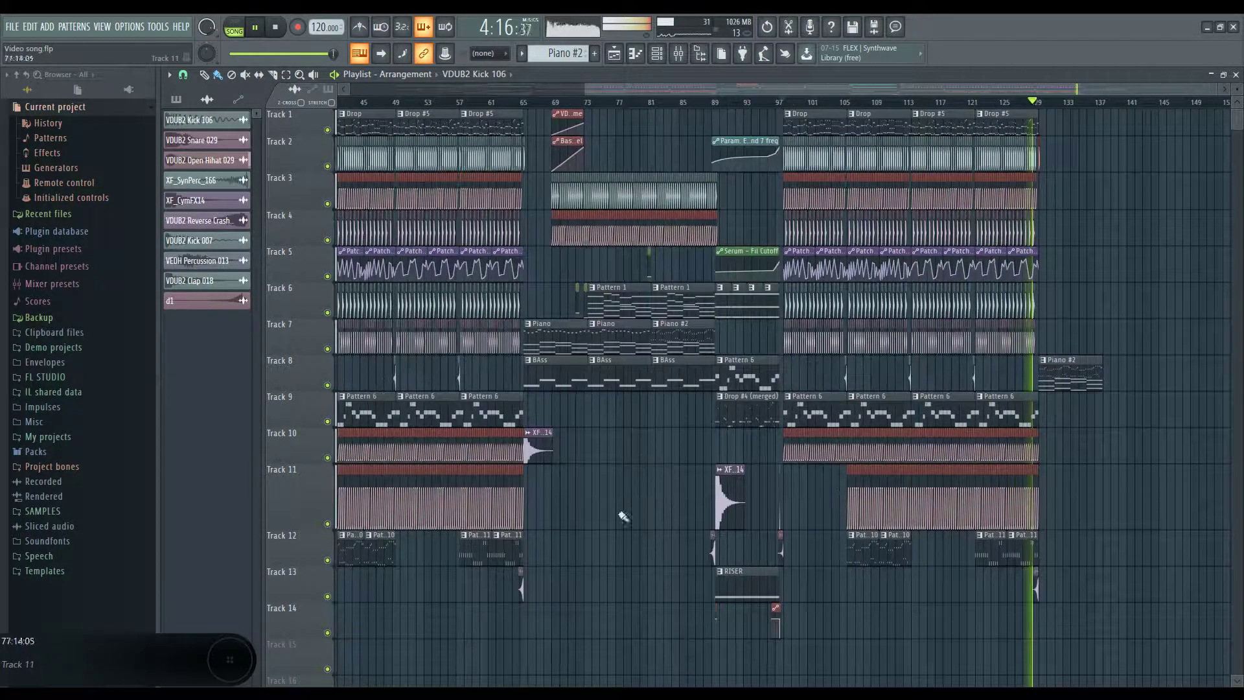
scroll(884, 629, up, 6)
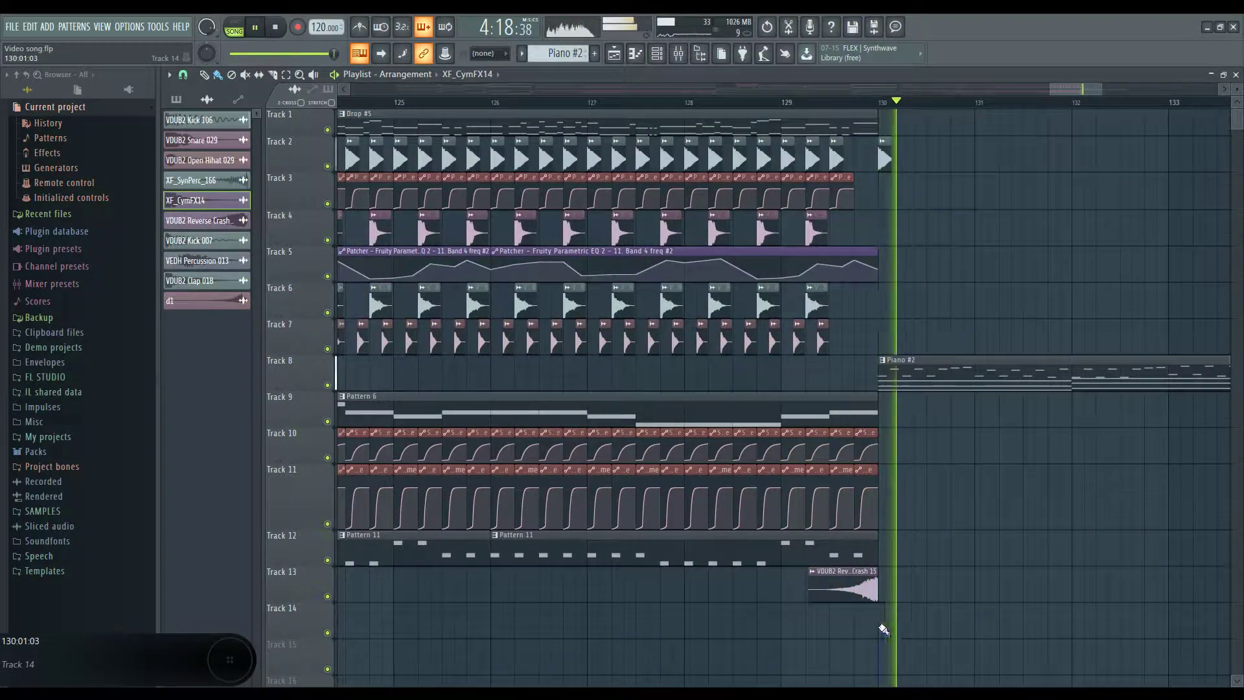
click(884, 629)
scroll(942, 536, down, 3)
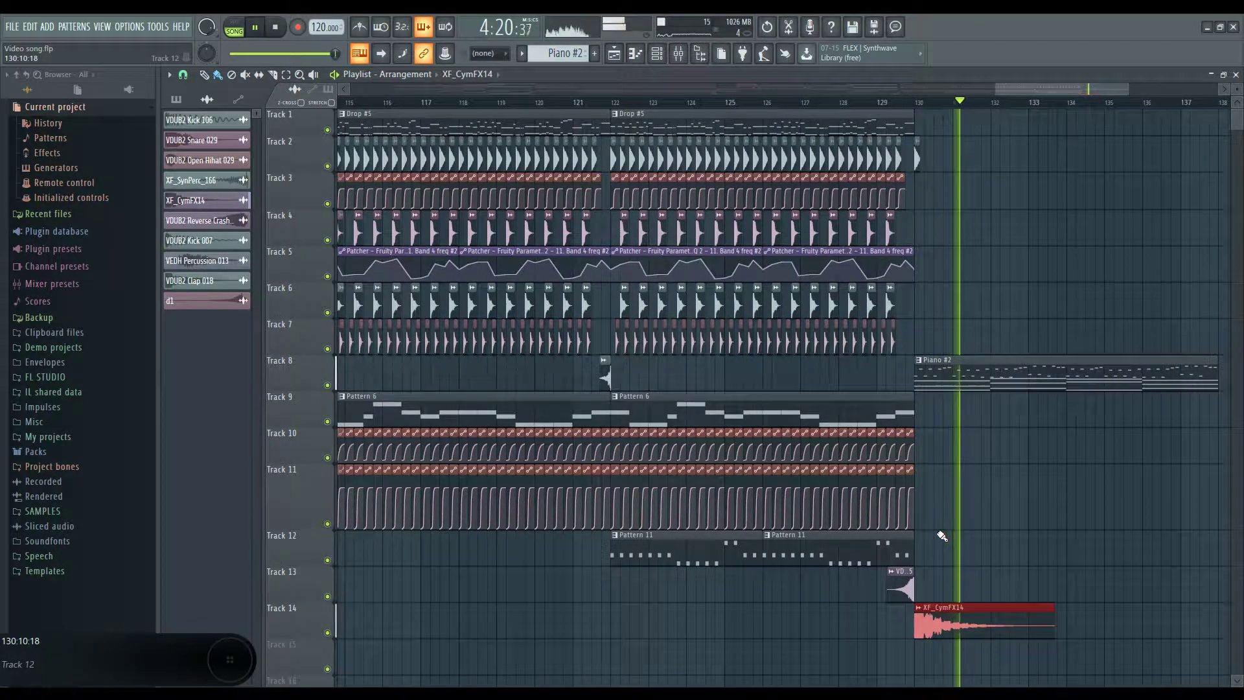
Step: Extend the closing Piano #2 clip on Track 8 to about bar 141 and stop playback
scroll(940, 539, down, 3)
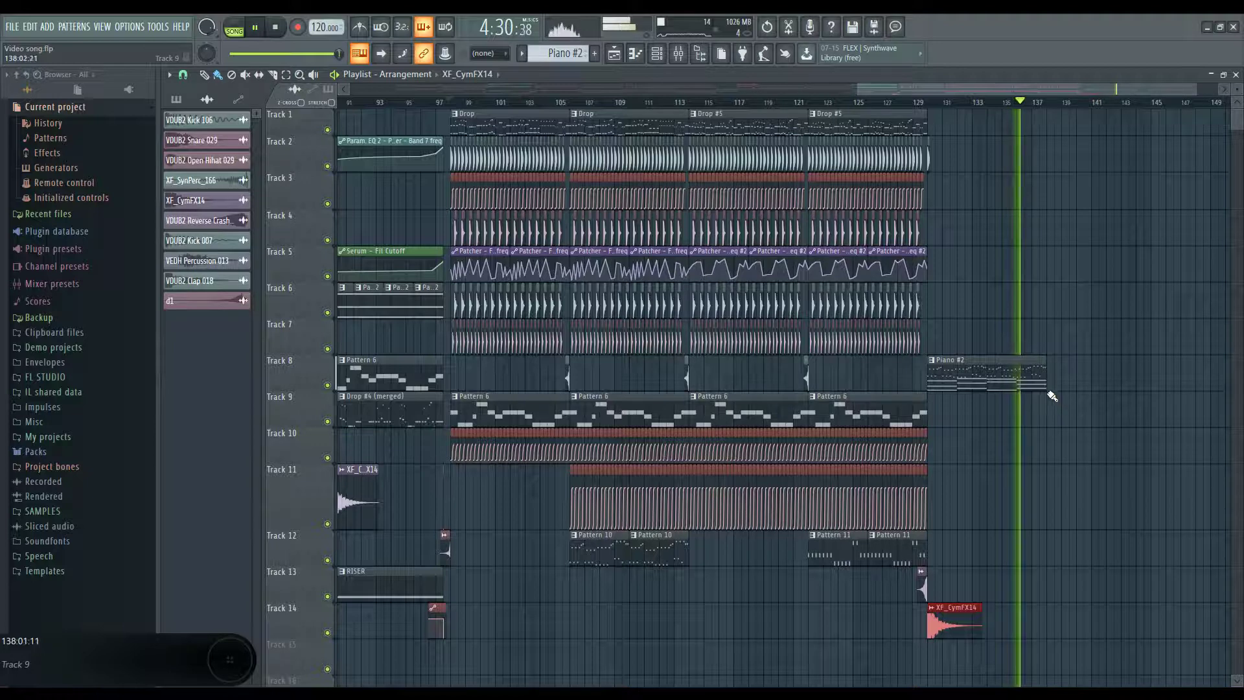
drag(1051, 396, 1099, 397)
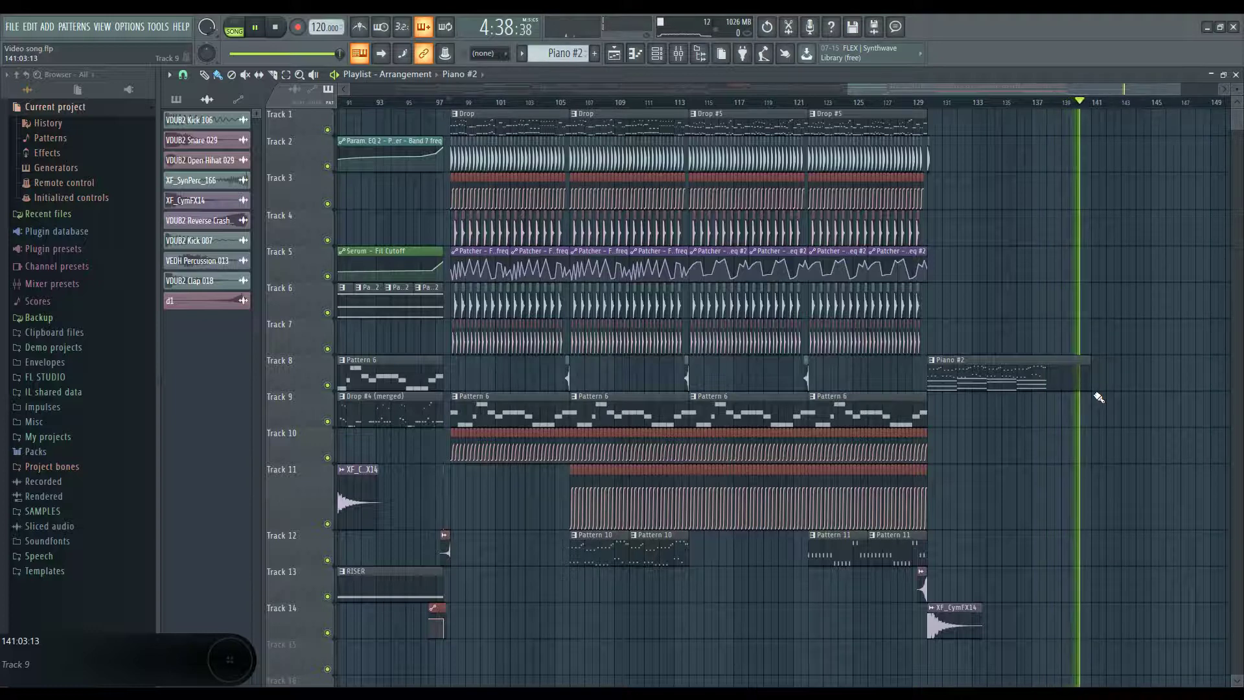
key(space)
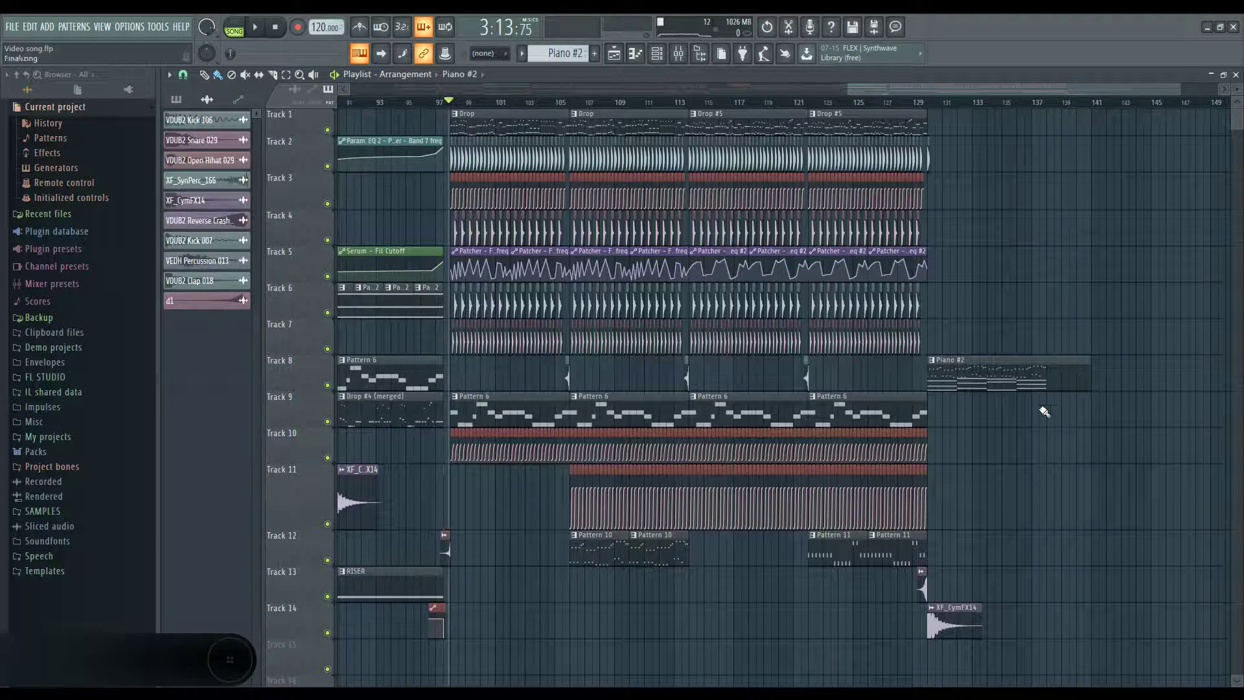
Step: Examine the whole arrangement, compare the two drops, and replay the transition into the final drop at bar 98
drag(849, 89, 344, 88)
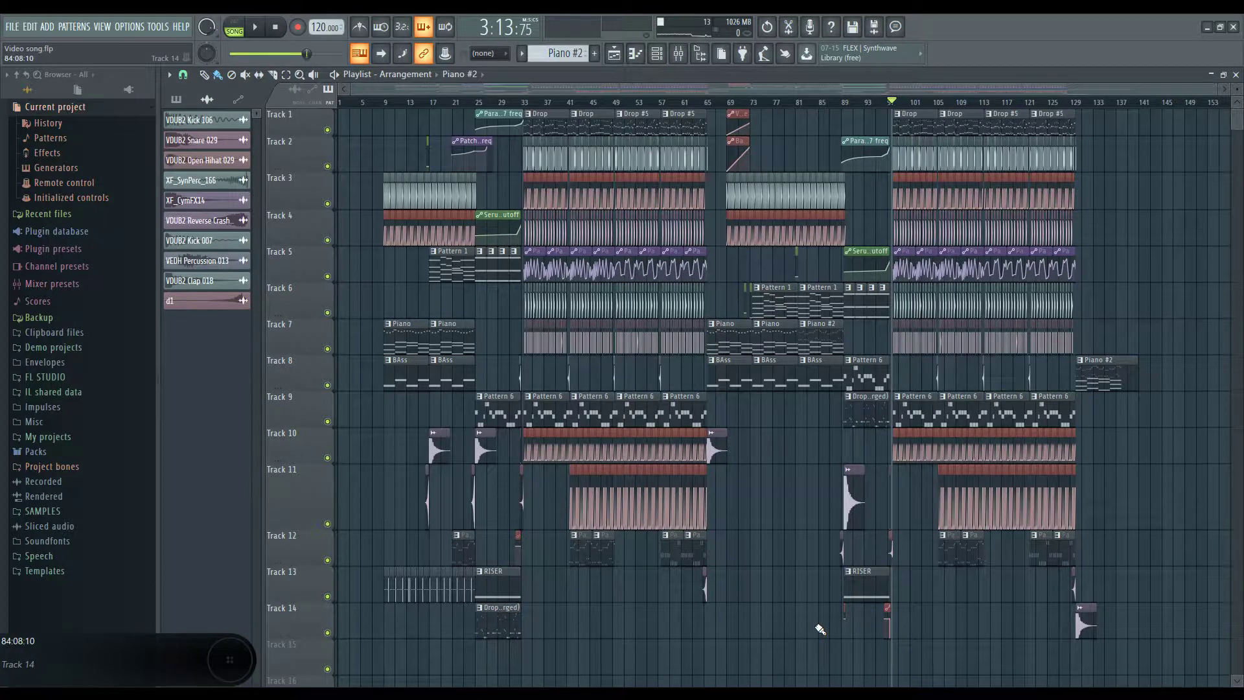
scroll(821, 629, down, 5)
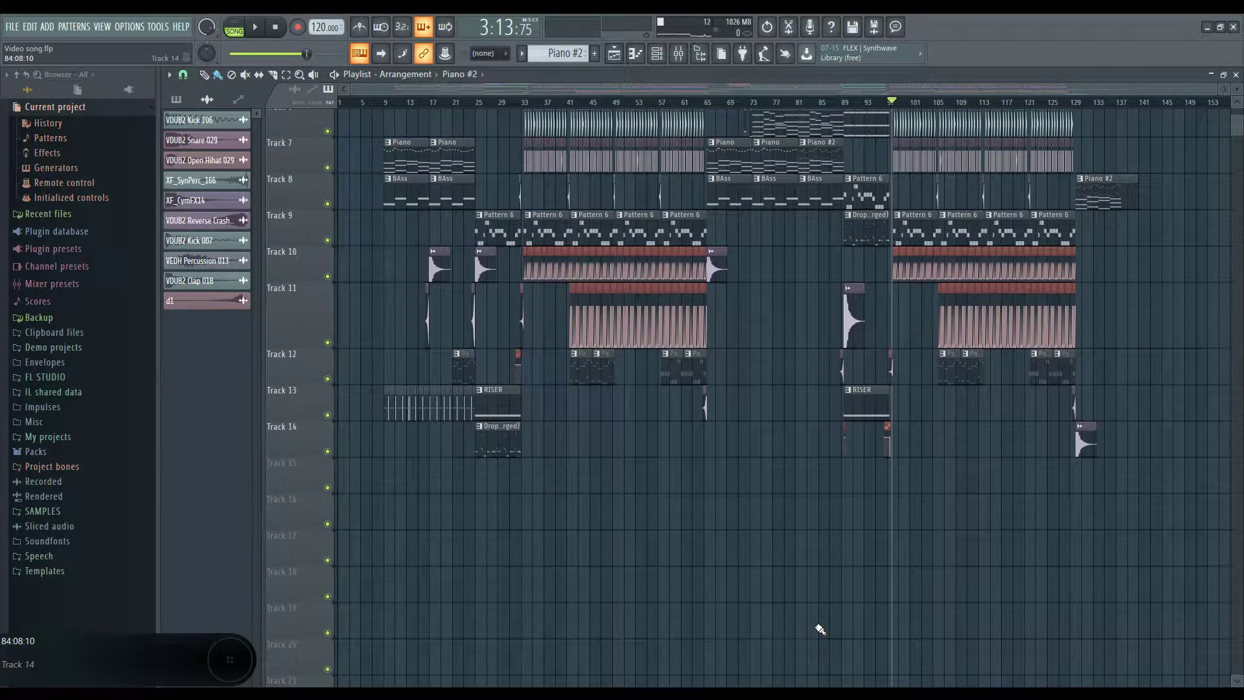
scroll(820, 628, up, 5)
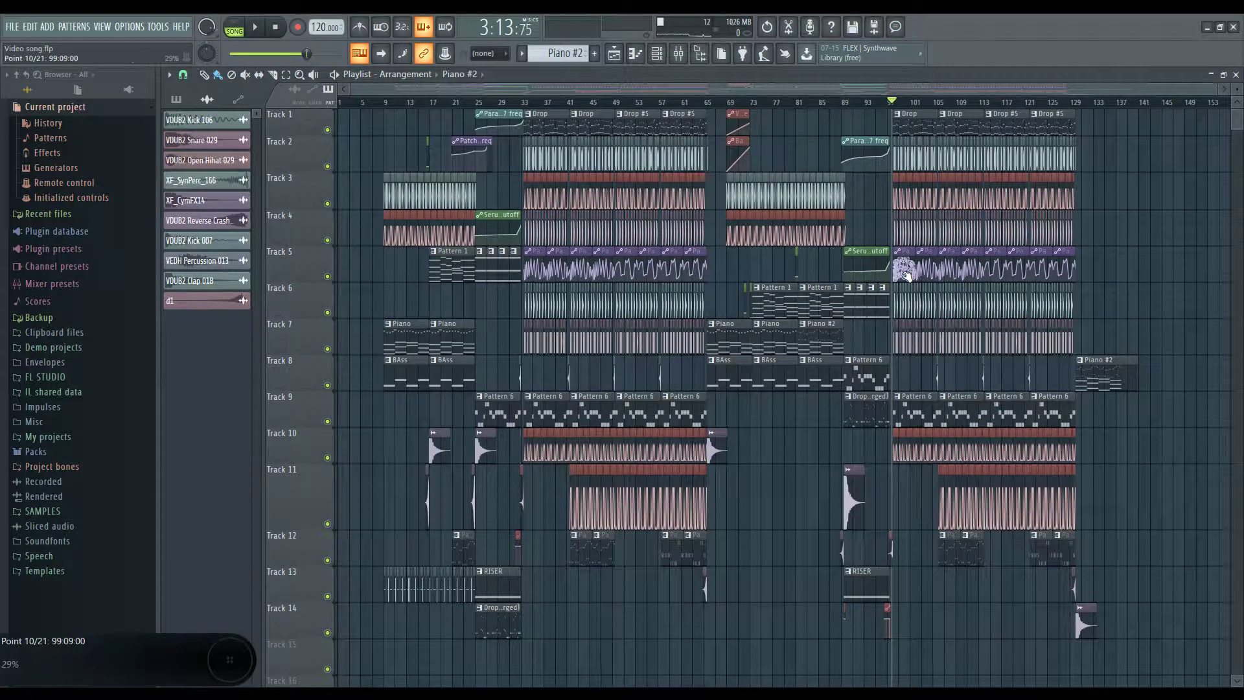
click(523, 101)
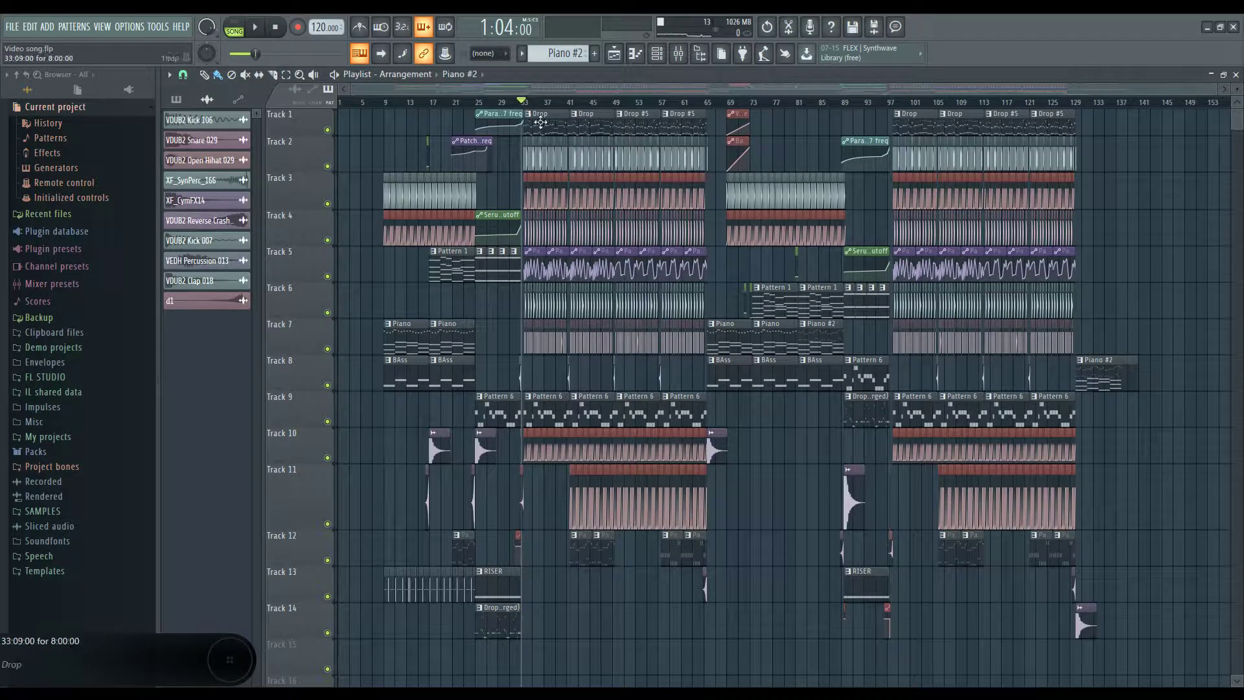
click(887, 103)
scroll(959, 466, up, 3)
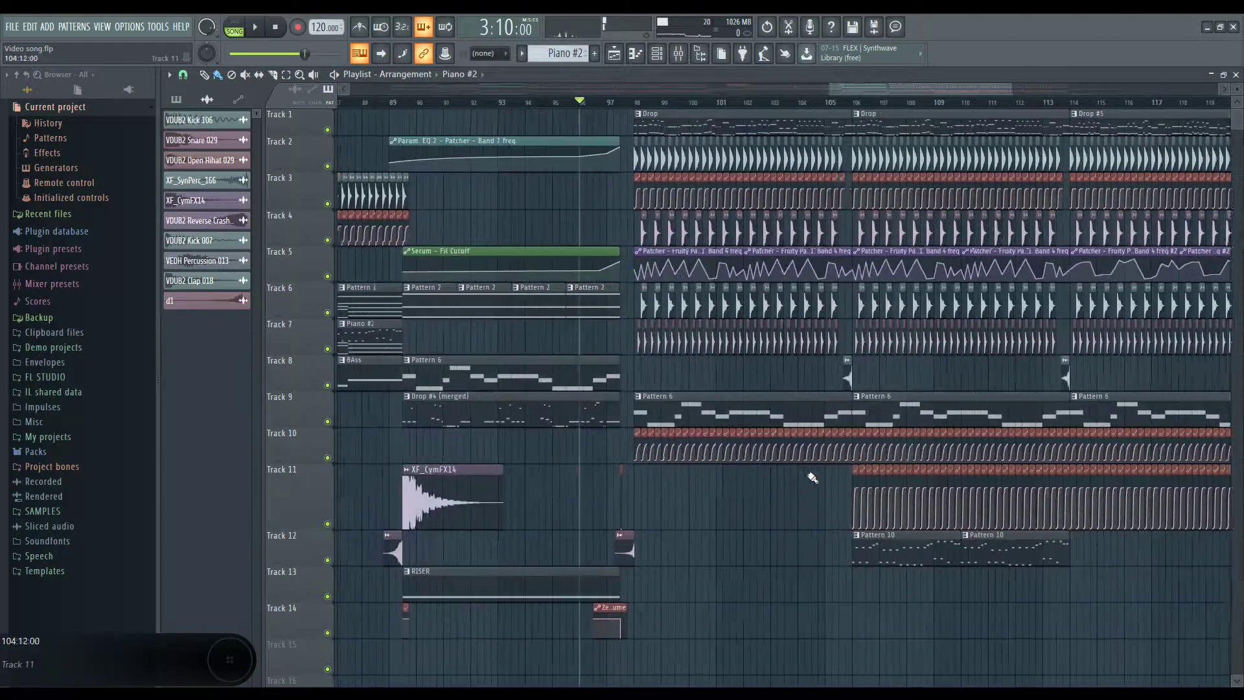
scroll(812, 477, up, 2)
key(space)
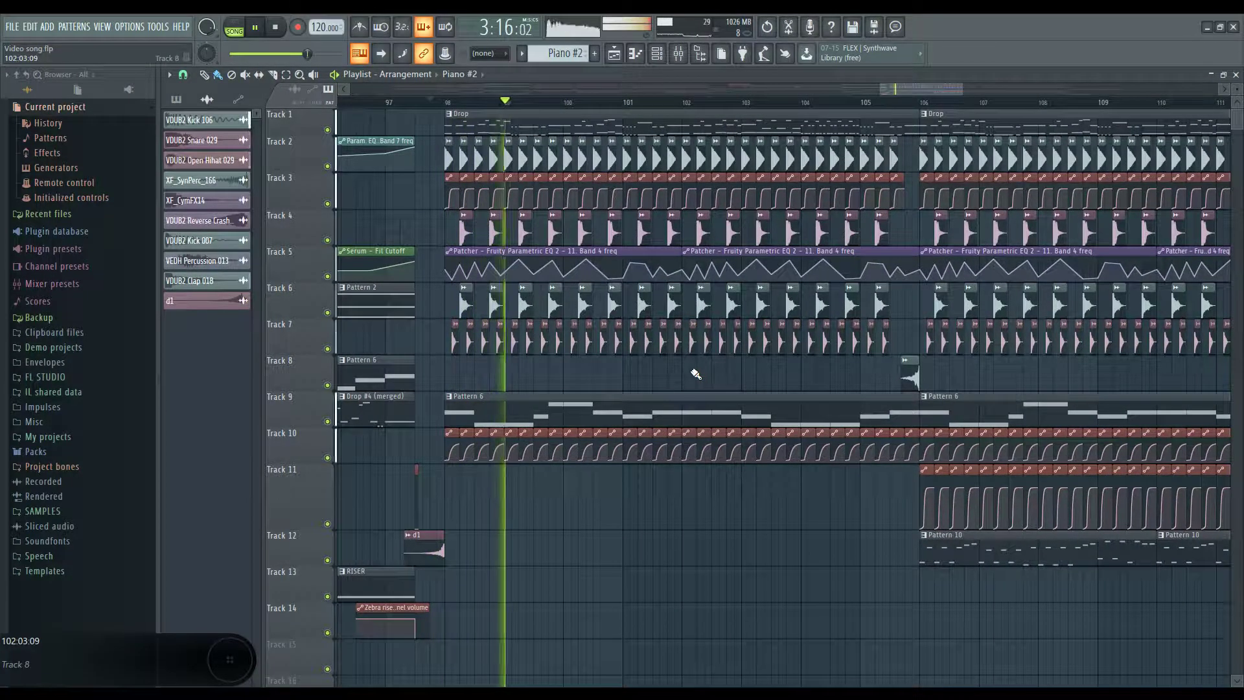
key(space)
Step: Make the first Drop clip of the final drop, at bar 98 on Track 1, unique
scroll(441, 359, up, 2)
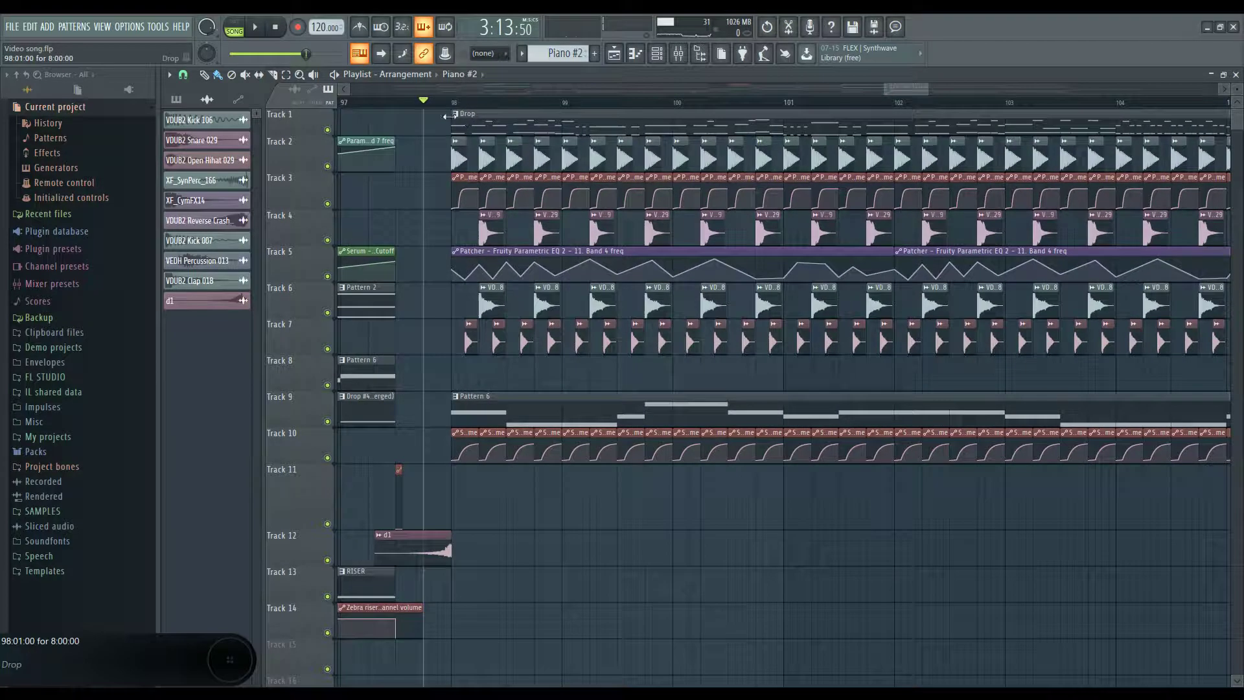
scroll(467, 119, down, 2)
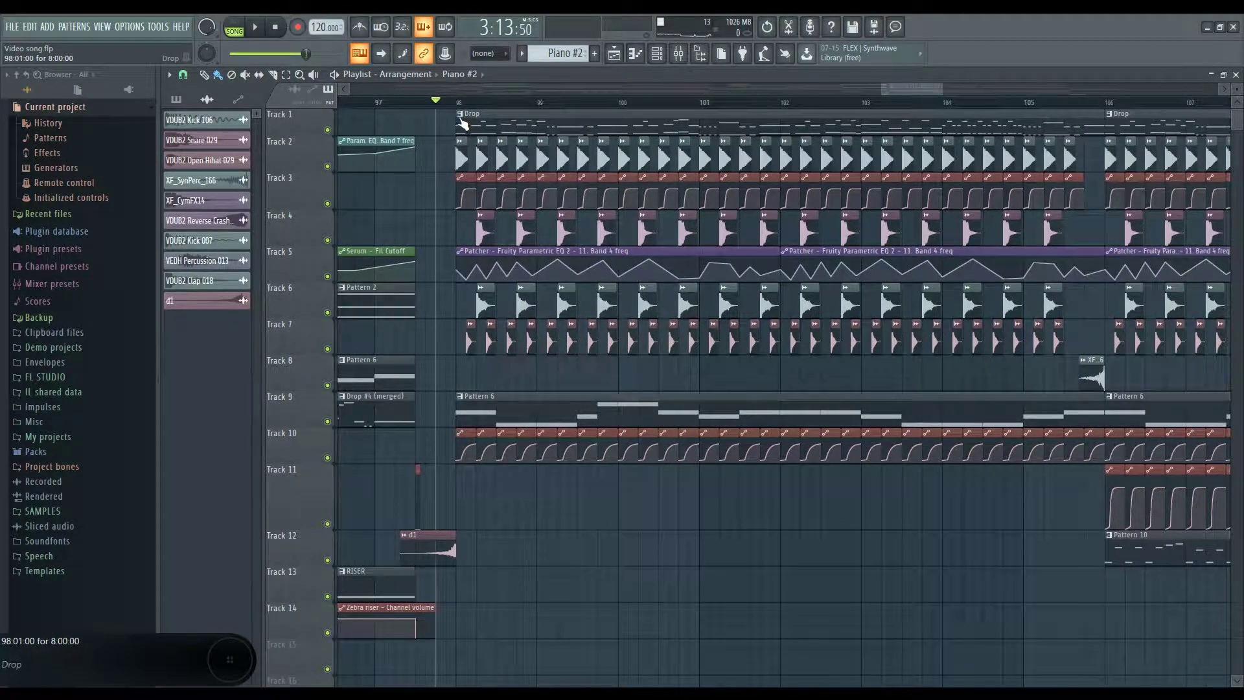
click(461, 120)
click(512, 200)
Step: Open the Patcher channel's notes of the Drop #2 pattern in the piano roll, showing the opening bars
key(F6)
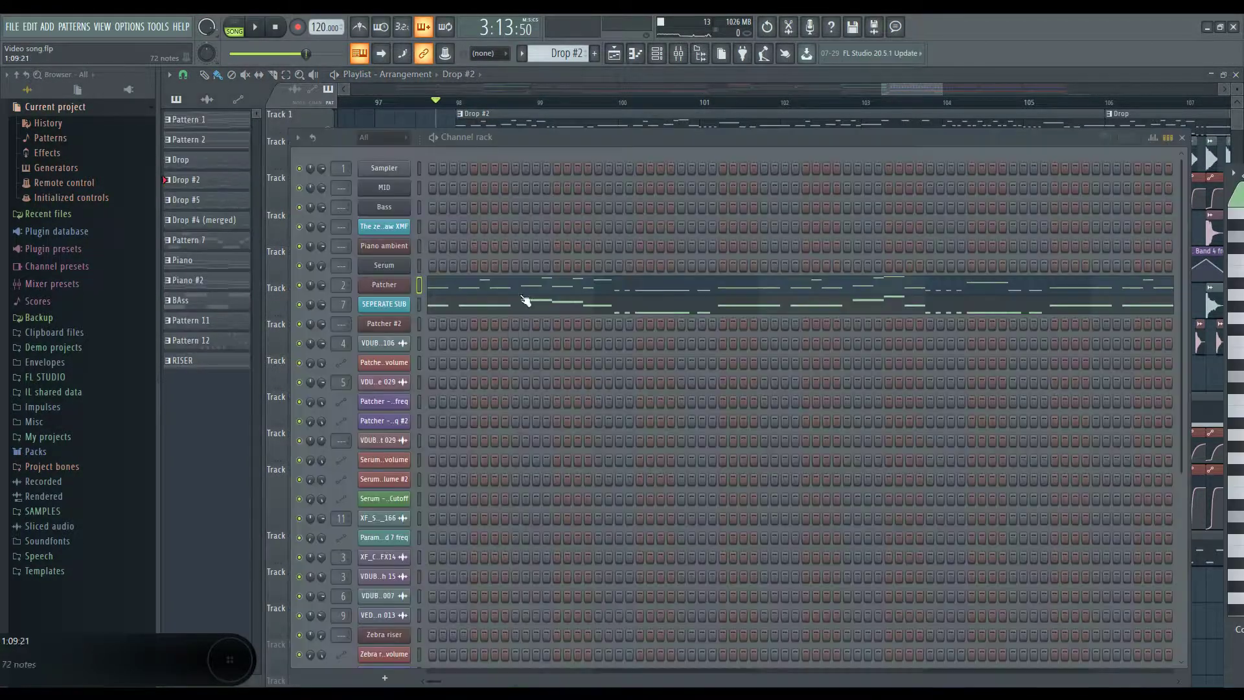
scroll(494, 278, down, 1)
scroll(499, 285, up, 1)
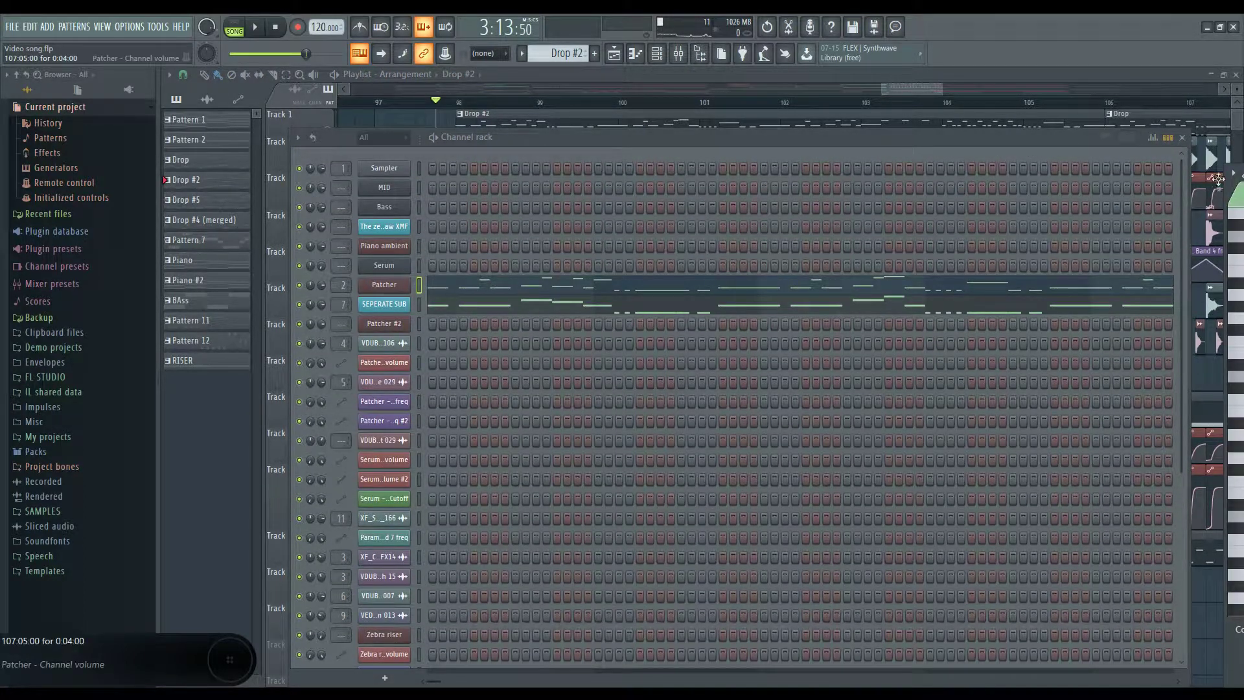
click(1234, 194)
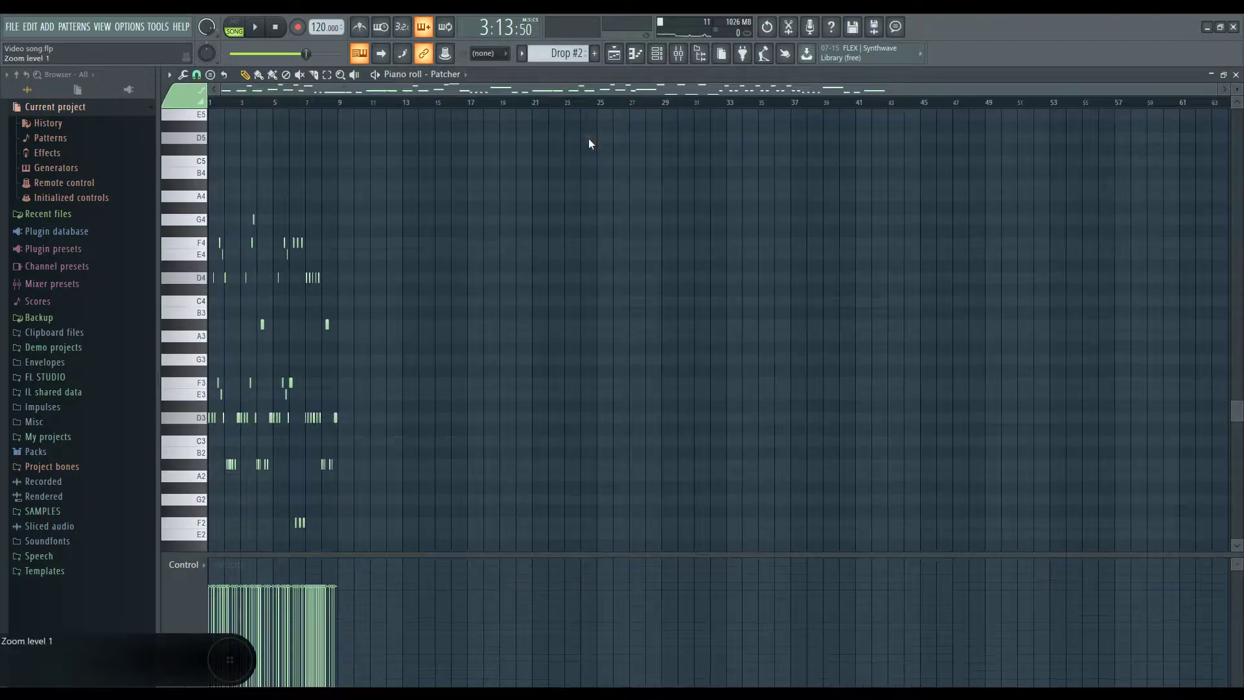
scroll(265, 304, up, 3)
scroll(258, 292, up, 3)
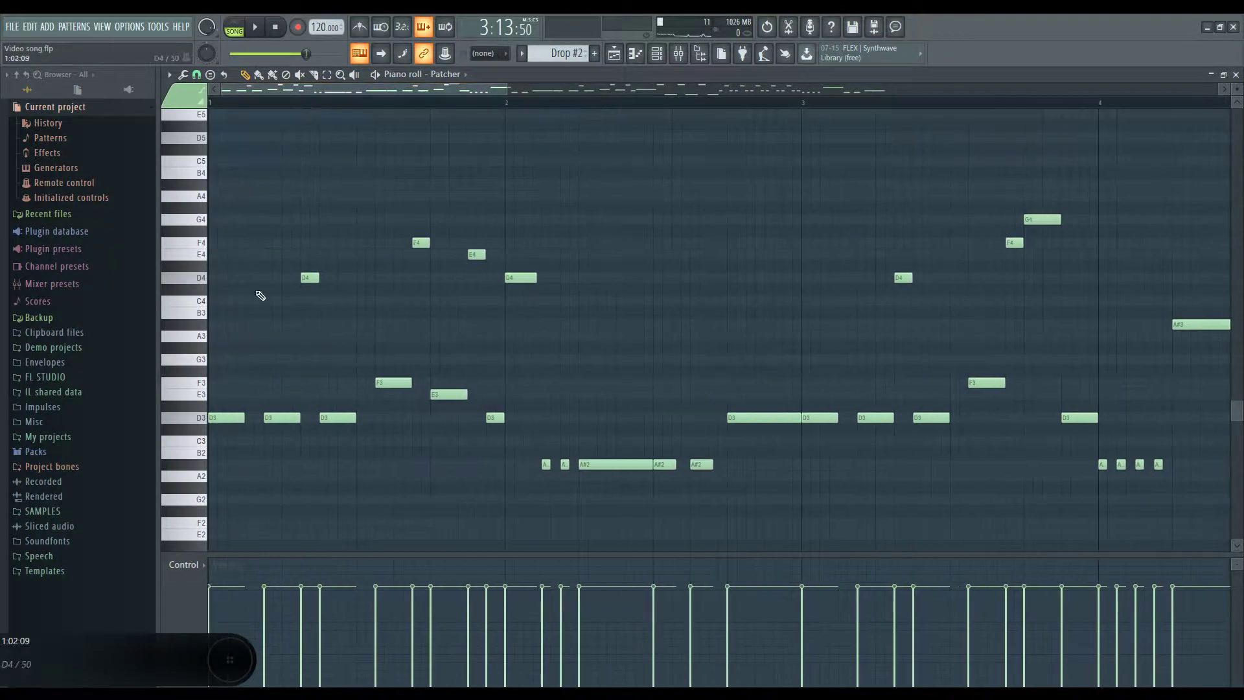
Step: Try replacing the opening D3 notes with seven short, evenly spaced D3 notes before the first D4, and play them
scroll(289, 87, left, 2)
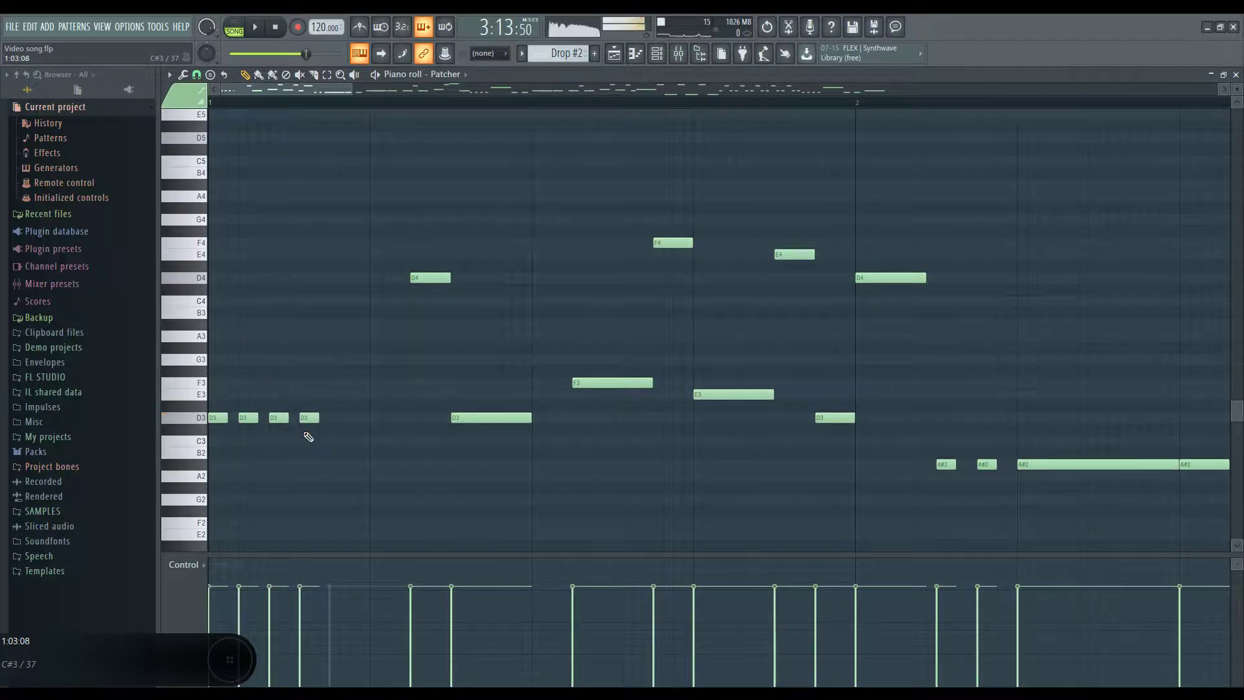
click(366, 418)
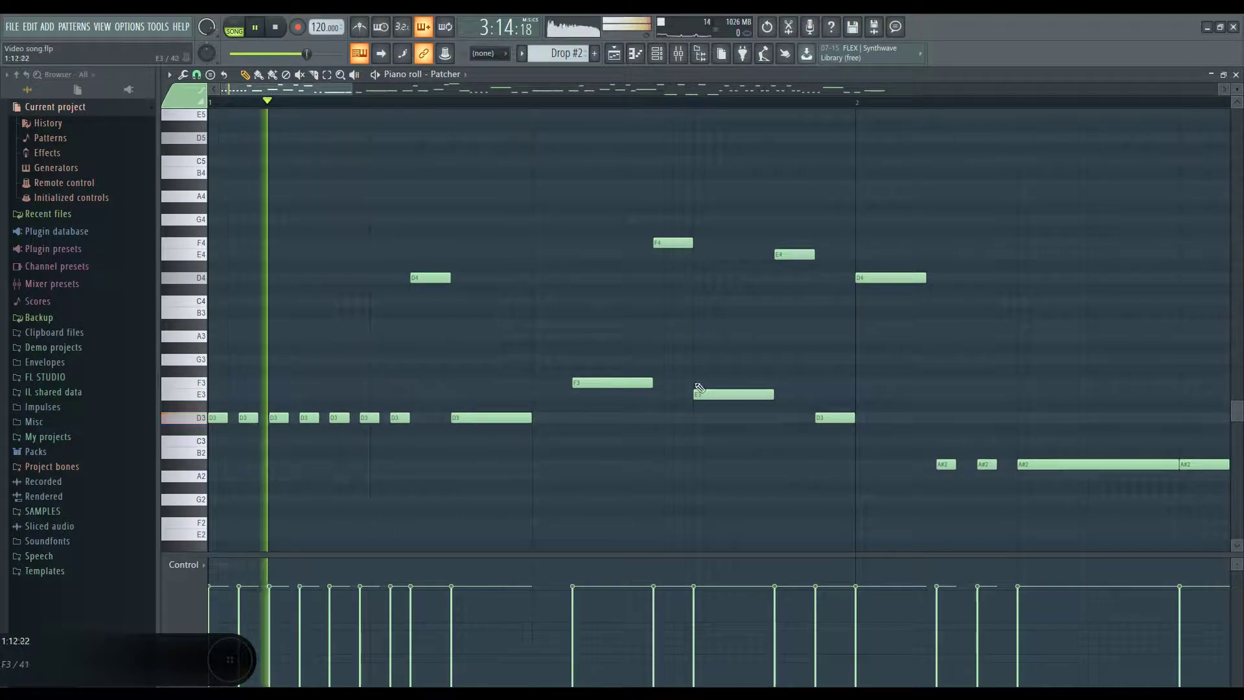
key(space)
key(space)
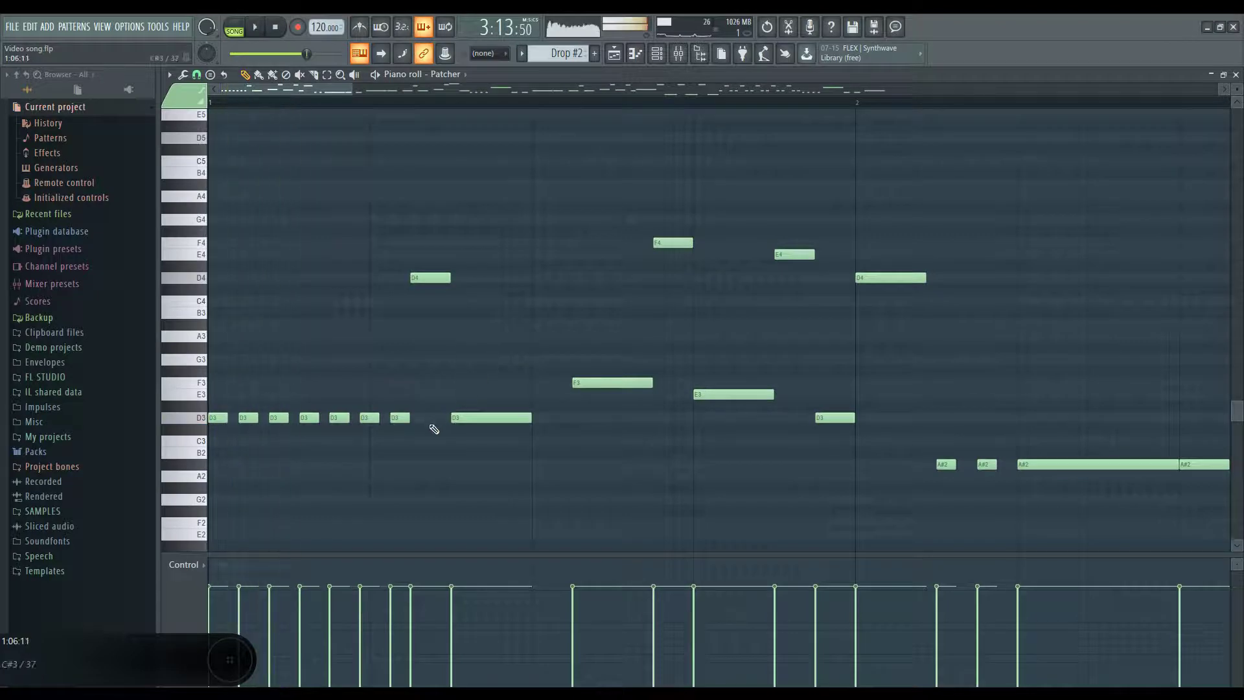
Step: Try replacing the short D3 run with three longer, more widely spaced D3 notes, and play the opening
drag(430, 425, 236, 421)
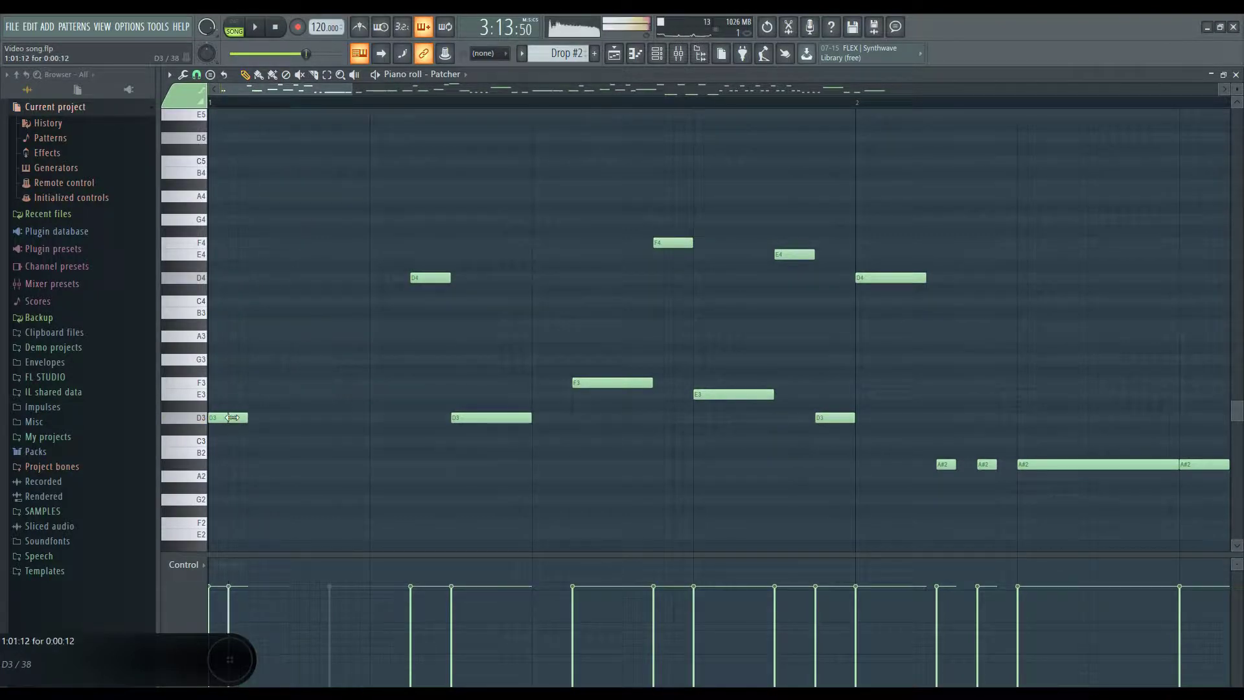
click(265, 420)
click(320, 420)
key(space)
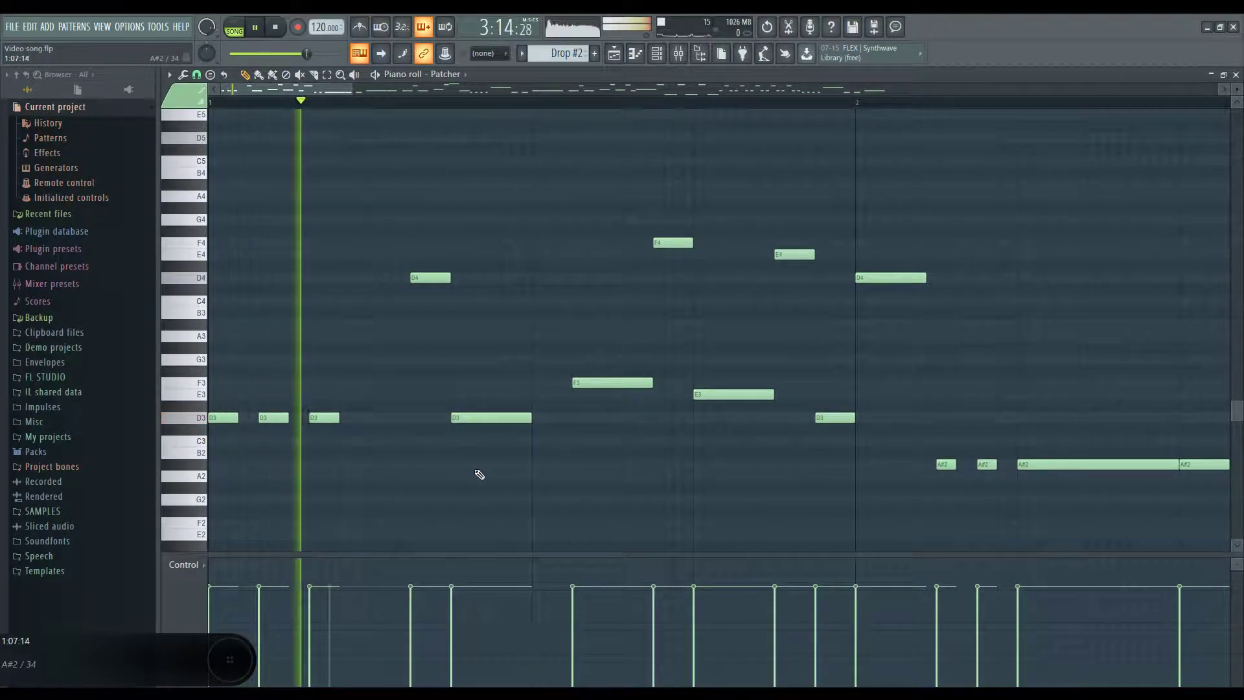
key(space)
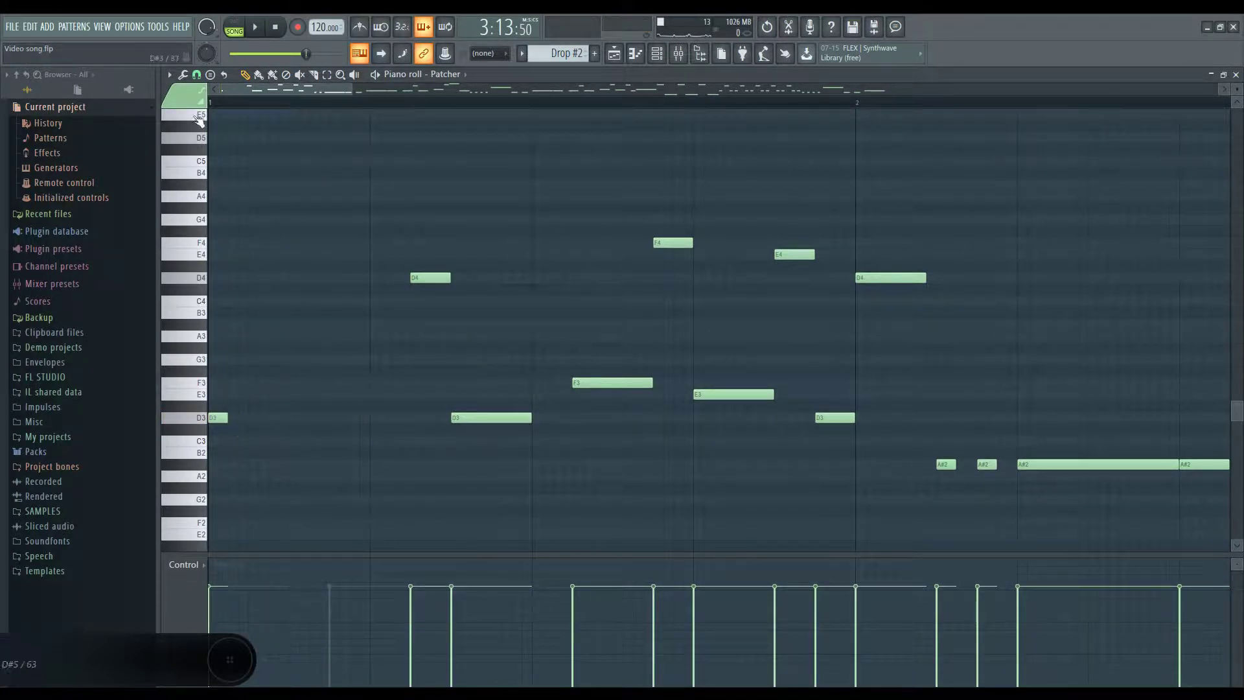
Step: Try filling the pattern's opening with five short, evenly spaced D3 notes before the D4, and play them
click(198, 77)
click(227, 160)
drag(280, 418, 309, 420)
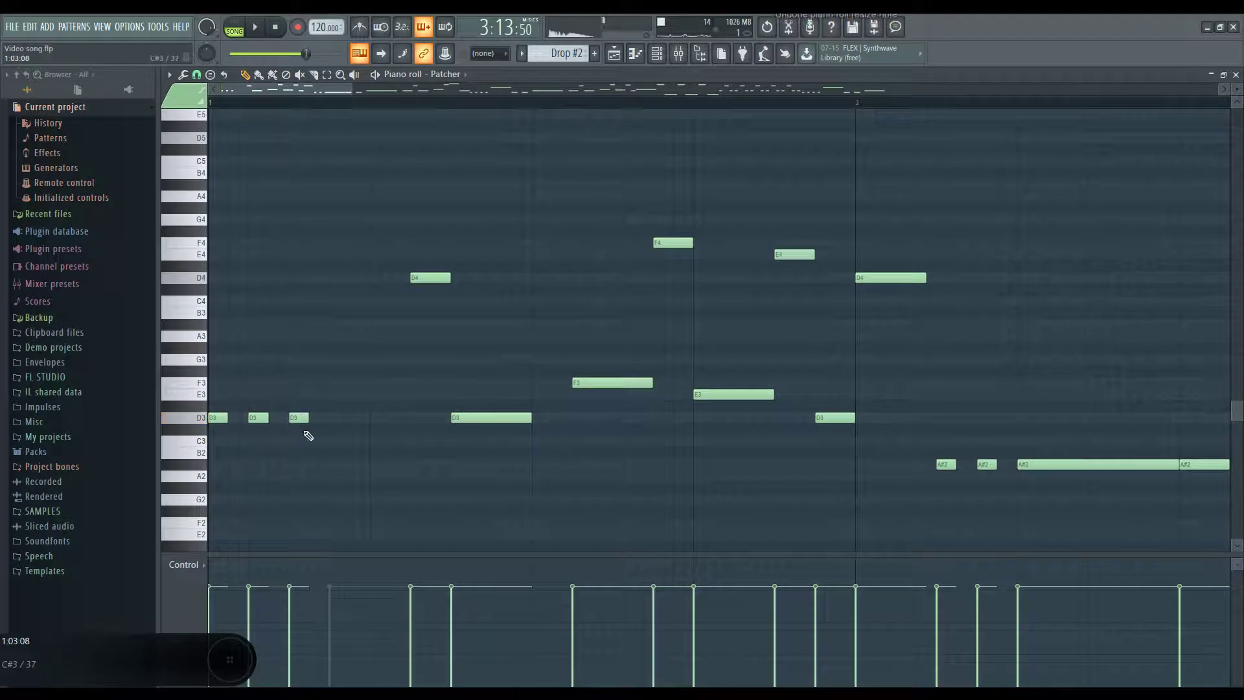
click(329, 419)
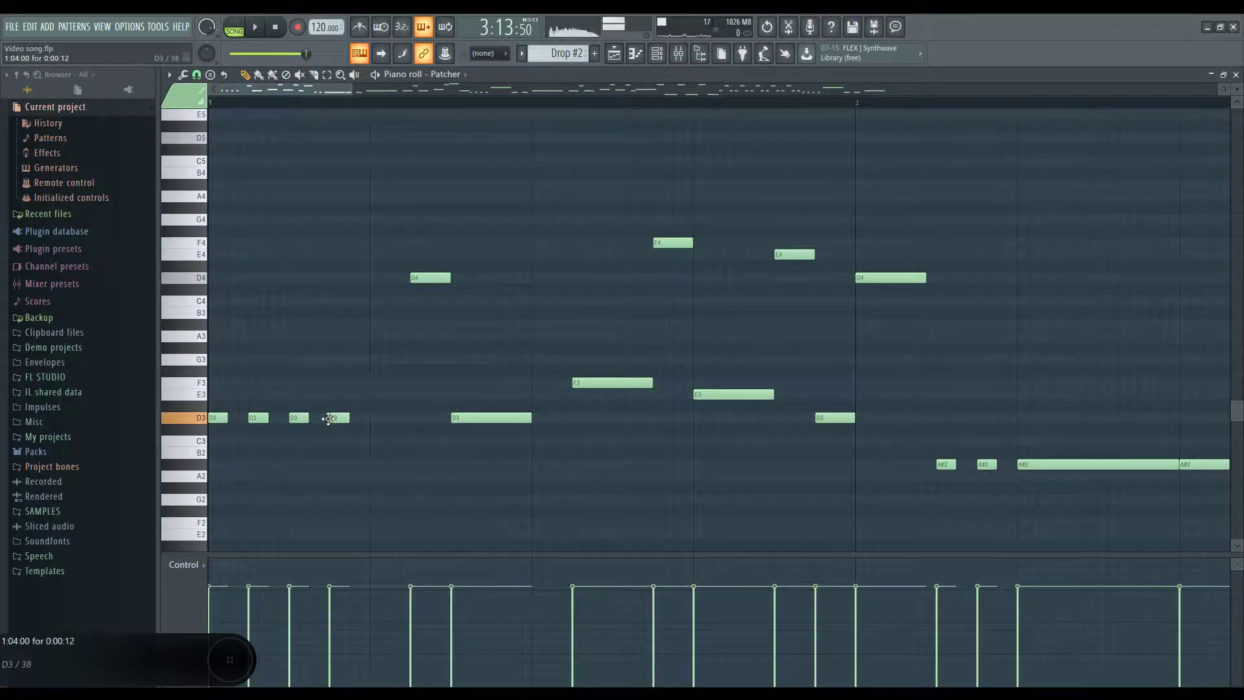
click(368, 420)
key(space)
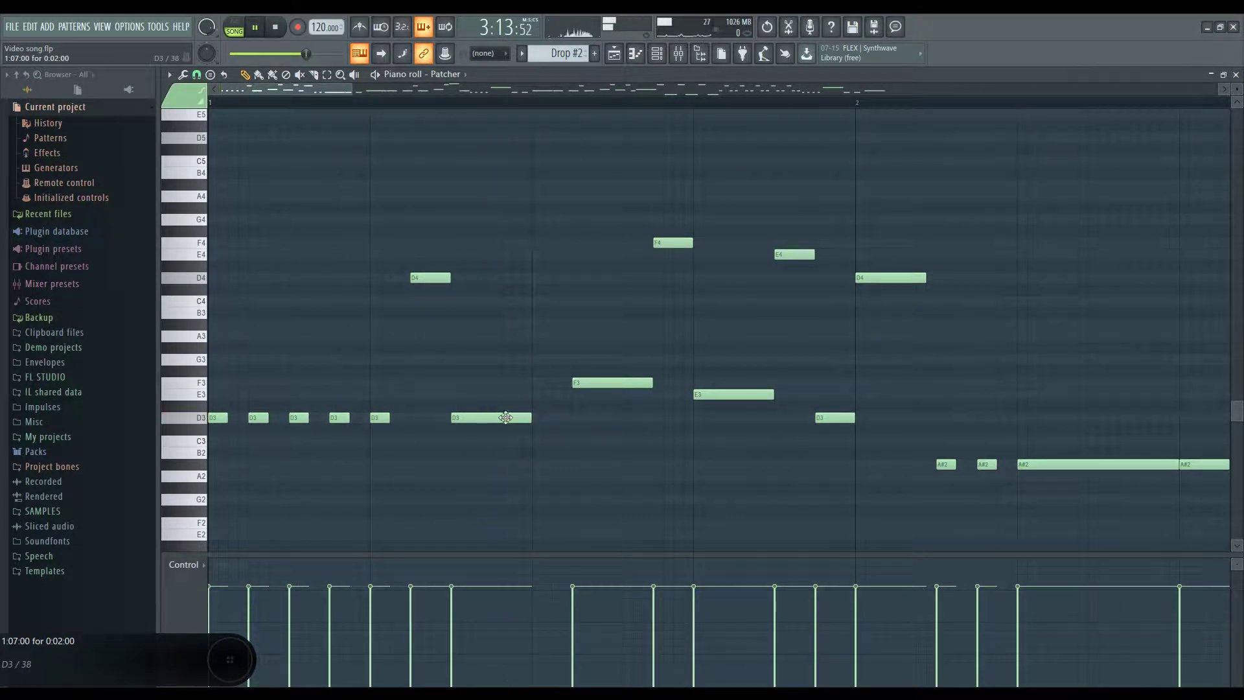
key(space)
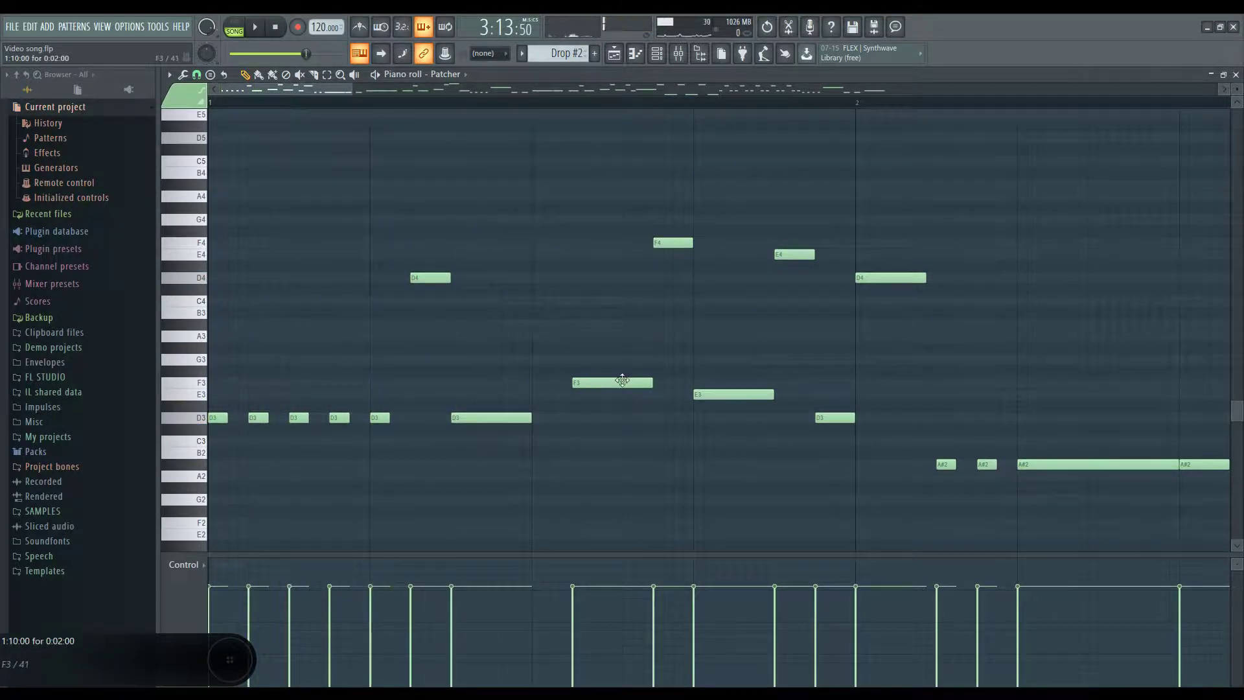
Step: Try lowering the F3 note in bar 1 to C3 and the F4 note after it to C4, and play the change
drag(623, 380, 622, 442)
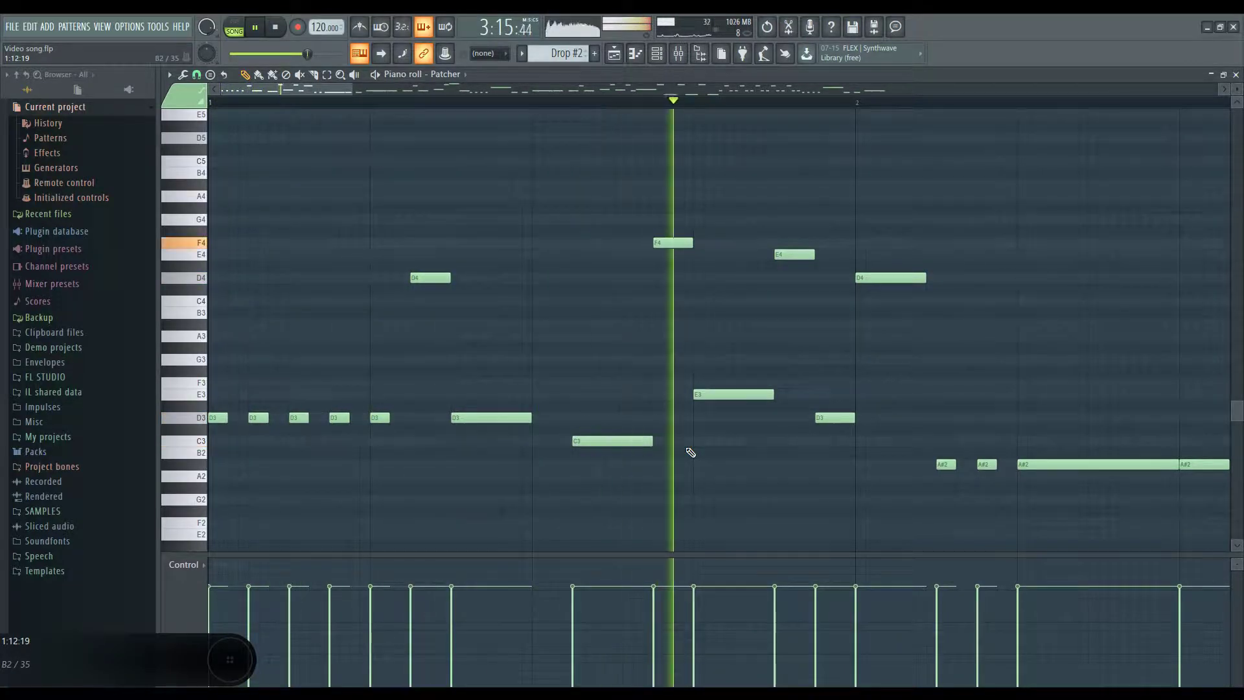
key(space)
drag(671, 245, 685, 308)
key(space)
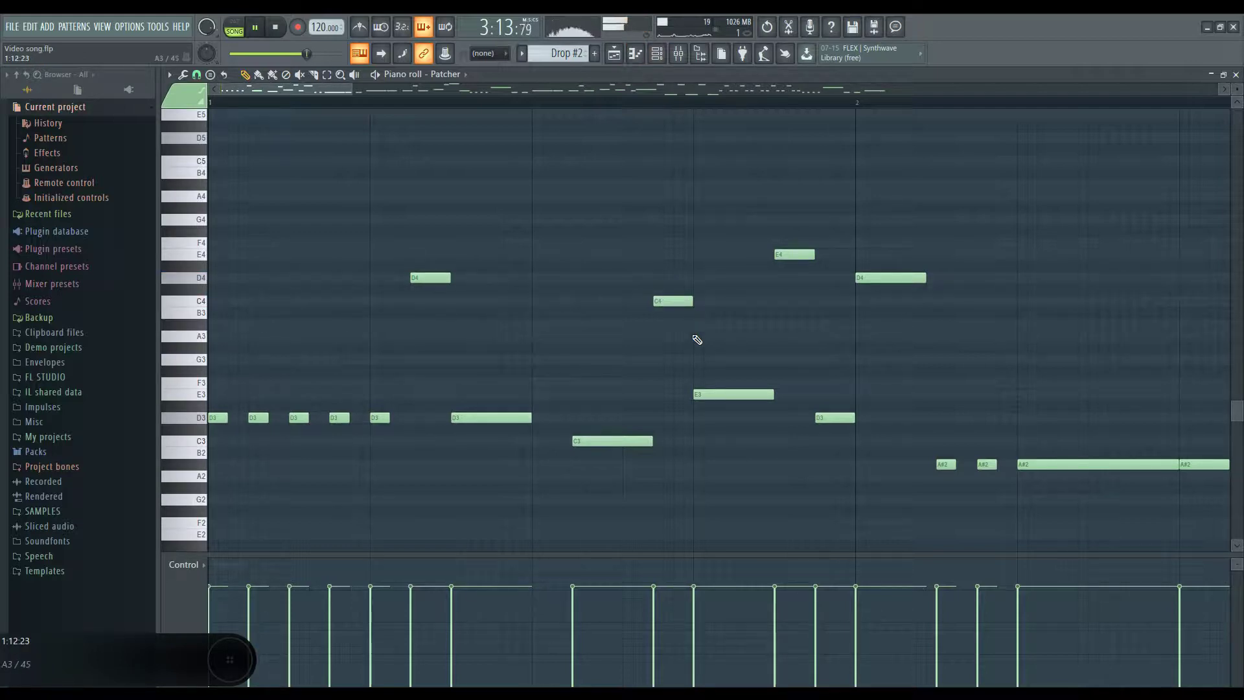
key(space)
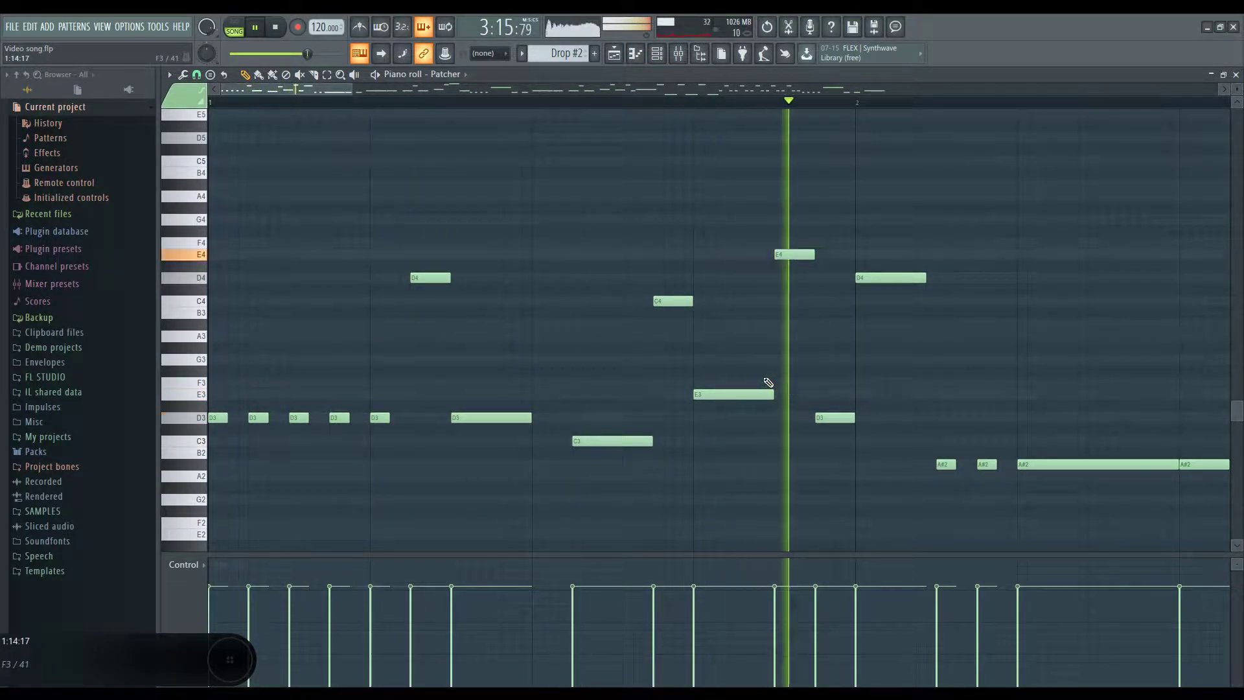
Step: Delete the Drop #2 clip and its pattern, and place the original Drop pattern at bar 98 on Track 1
click(1235, 74)
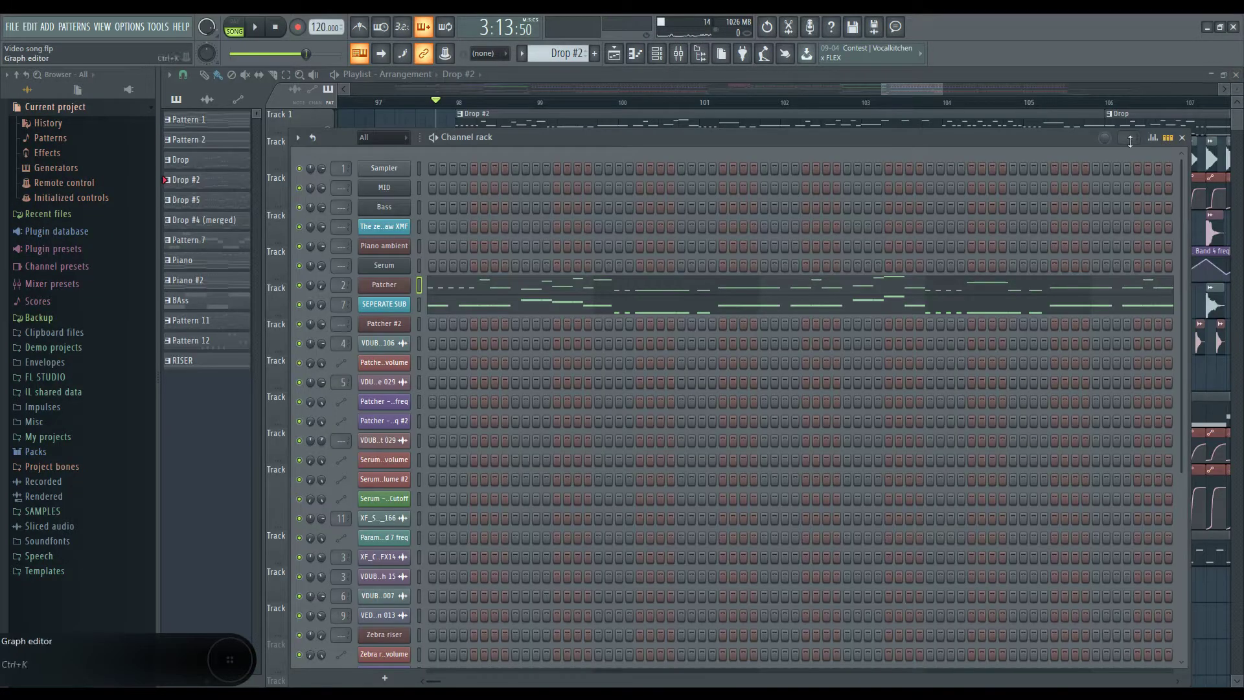
click(616, 60)
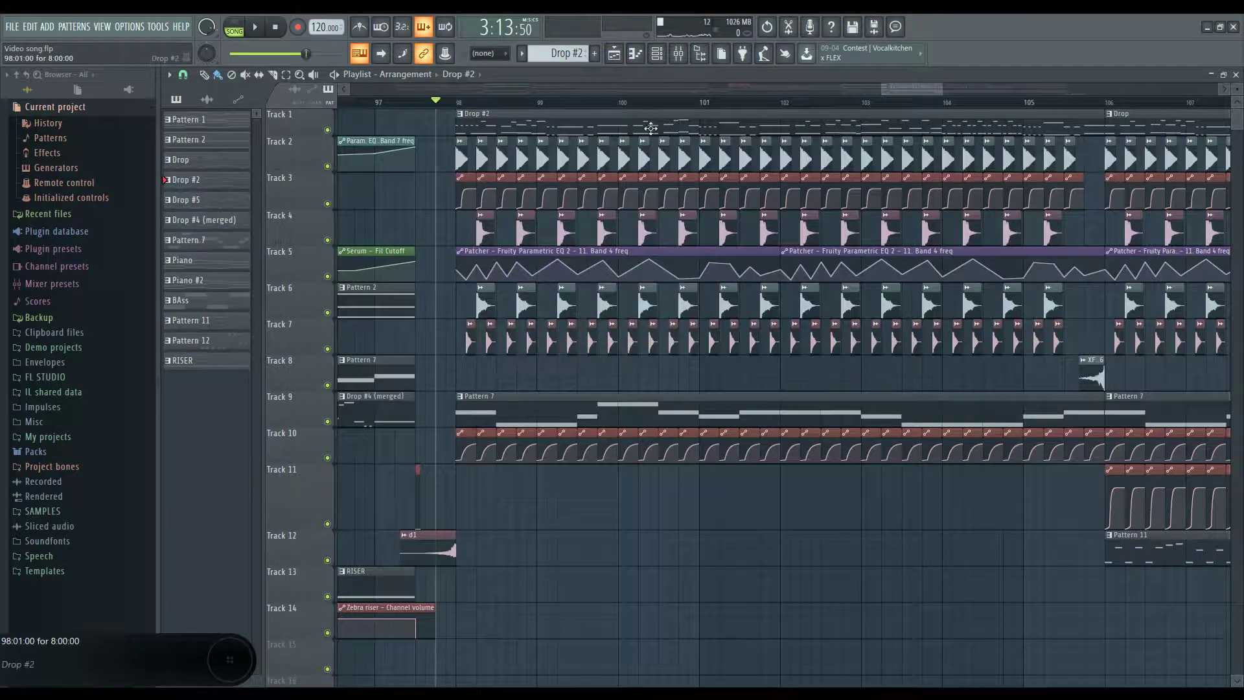
right_click(495, 124)
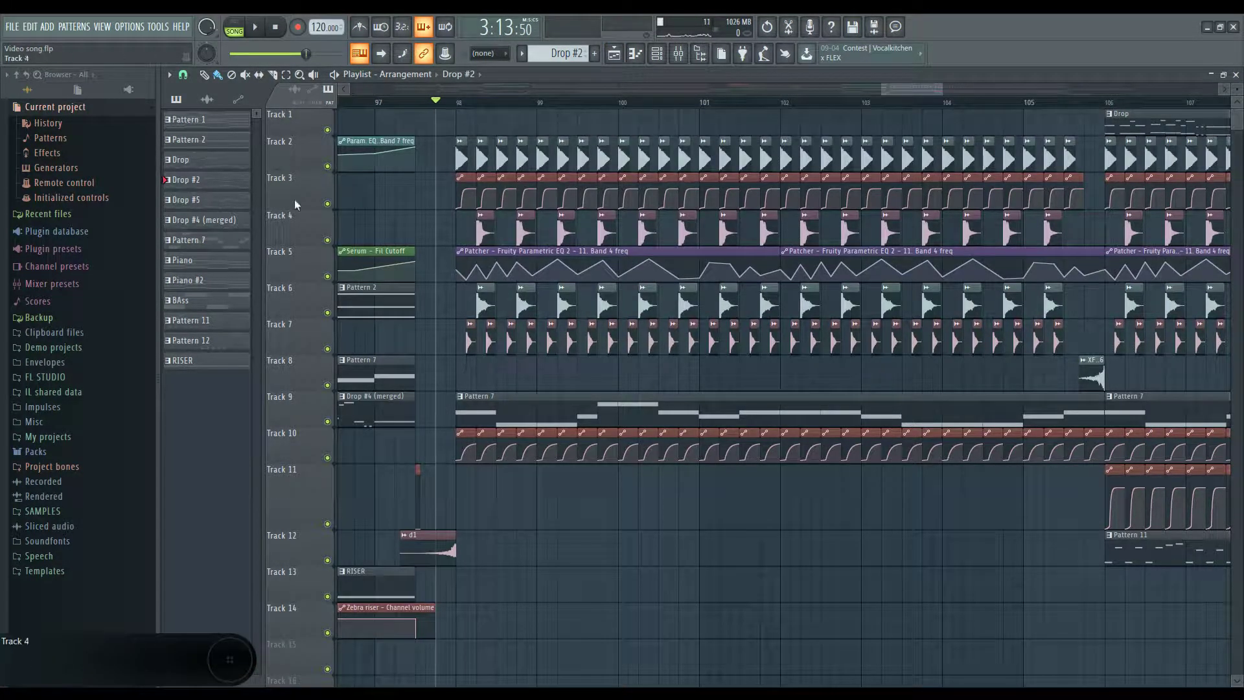
click(176, 99)
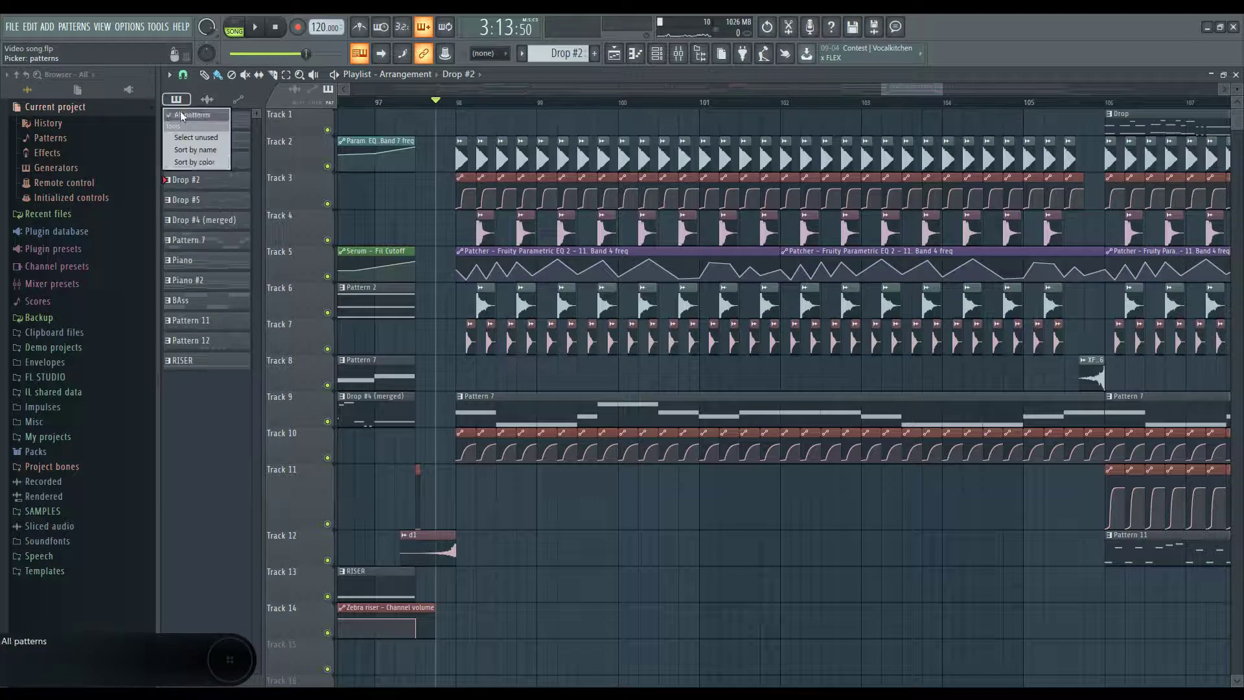
click(205, 142)
right_click(213, 180)
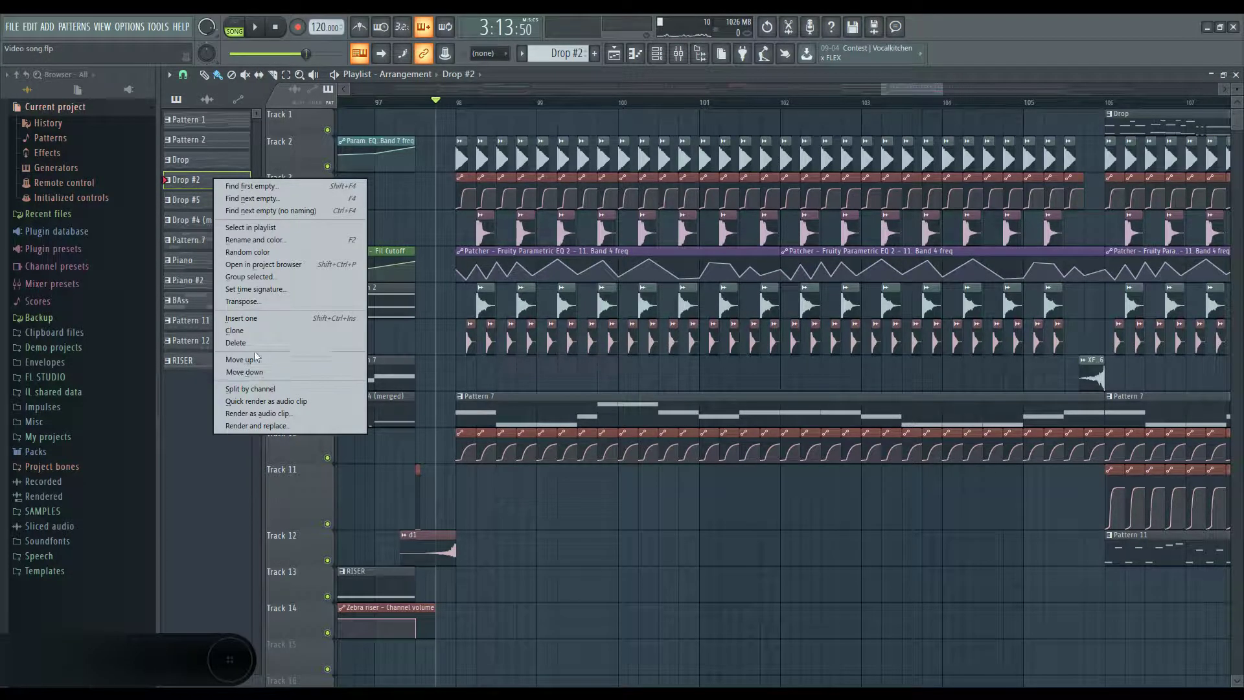
click(254, 344)
click(682, 392)
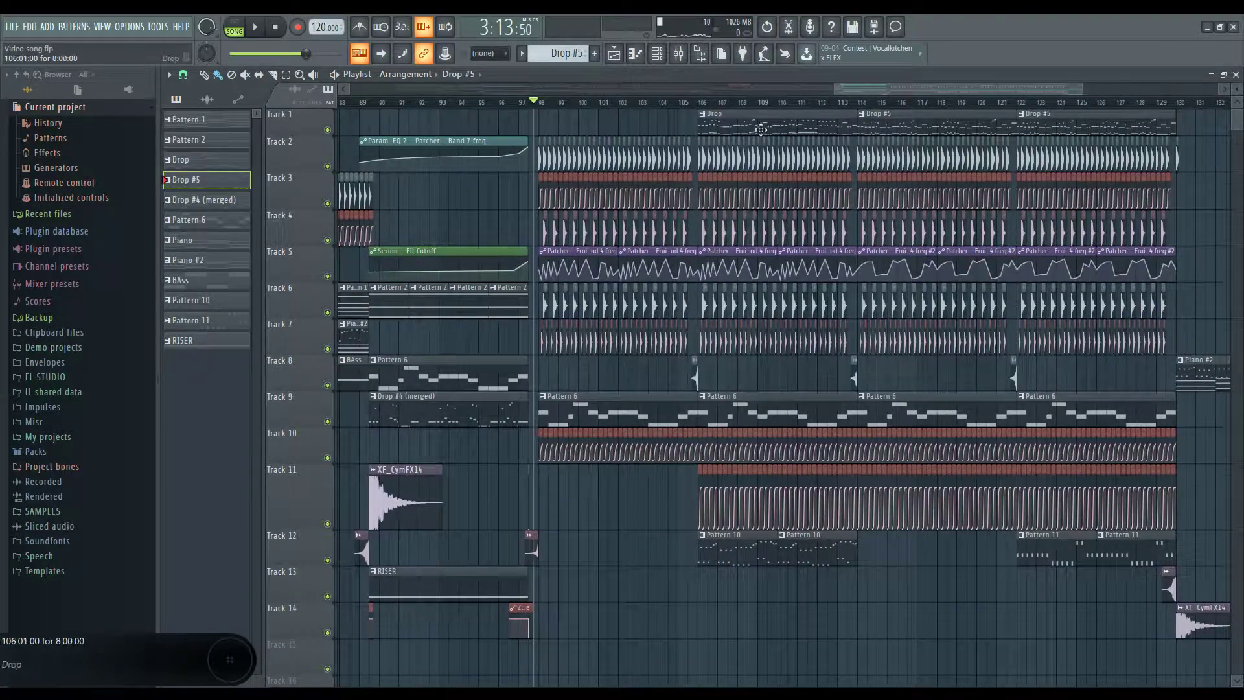
click(544, 122)
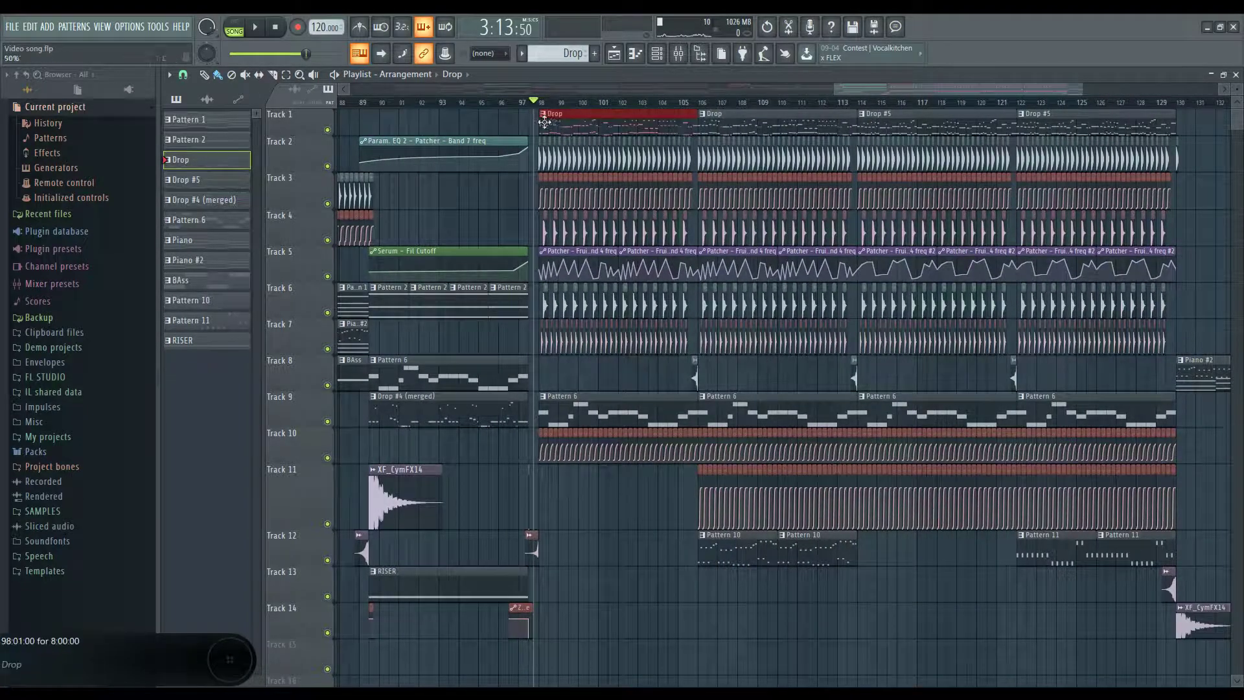
Step: Play the arrangement from several spots in the first drop, the second build-up and bar 78
scroll(786, 206, down, 5)
key(space)
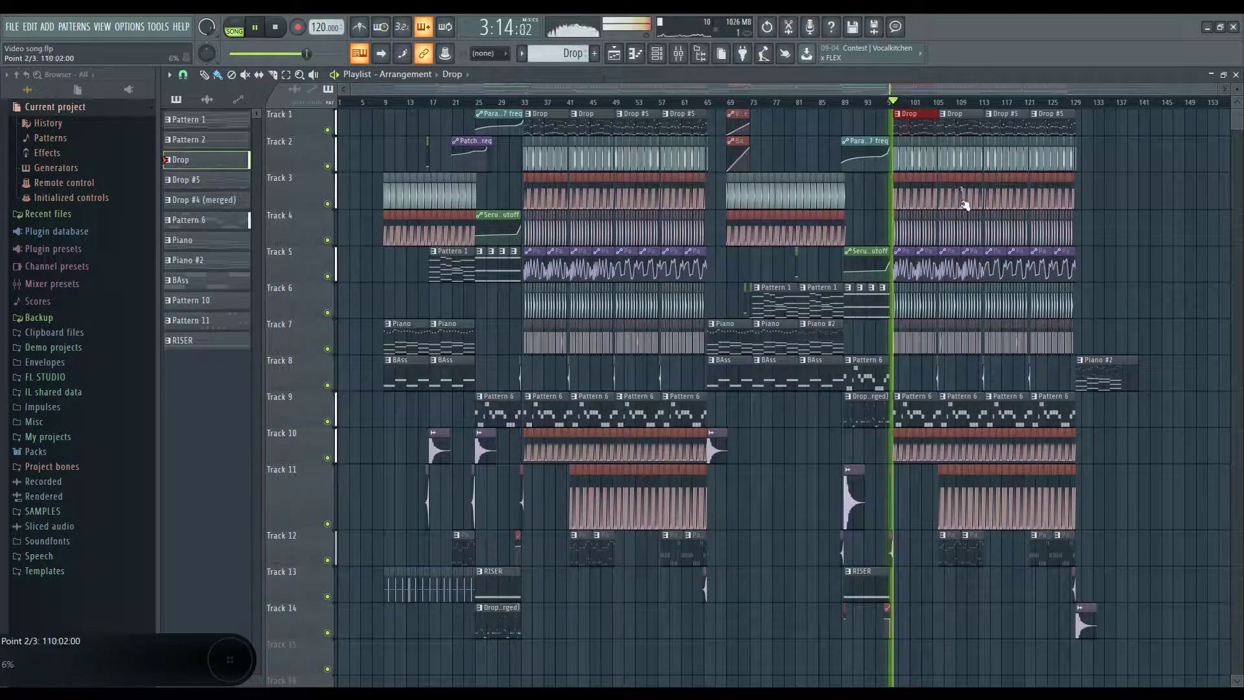
click(611, 101)
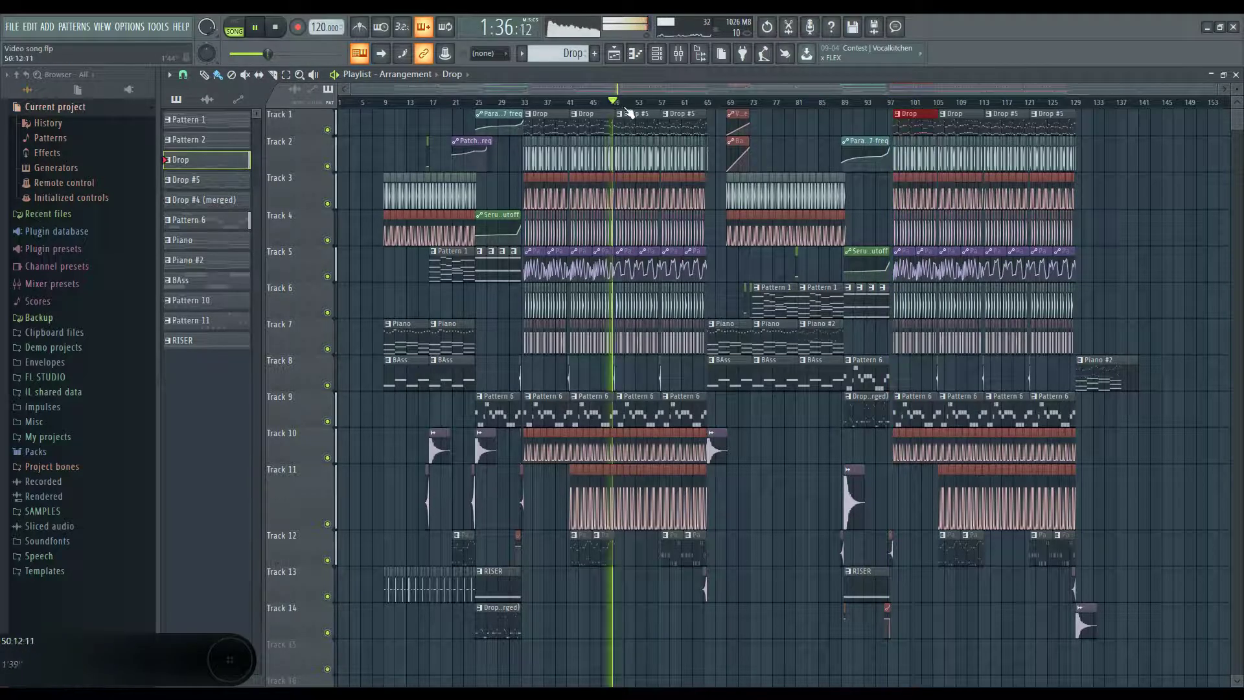
click(637, 101)
click(666, 102)
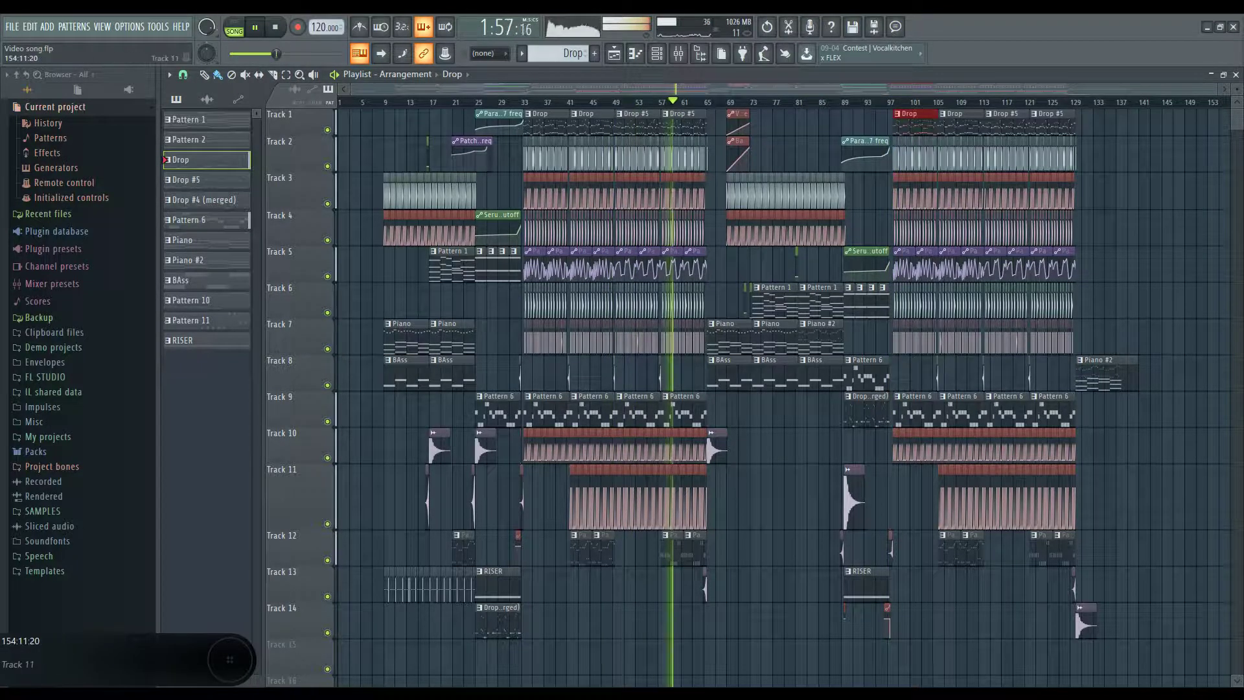
click(861, 102)
click(780, 102)
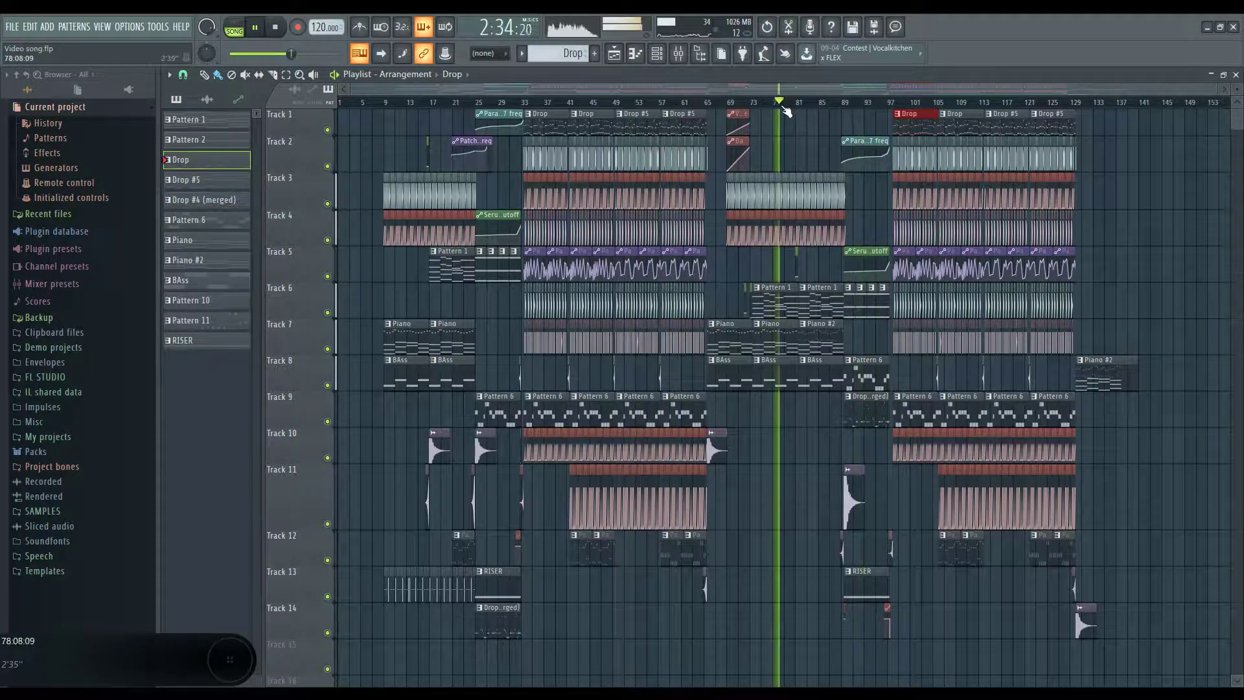
scroll(982, 437, up, 3)
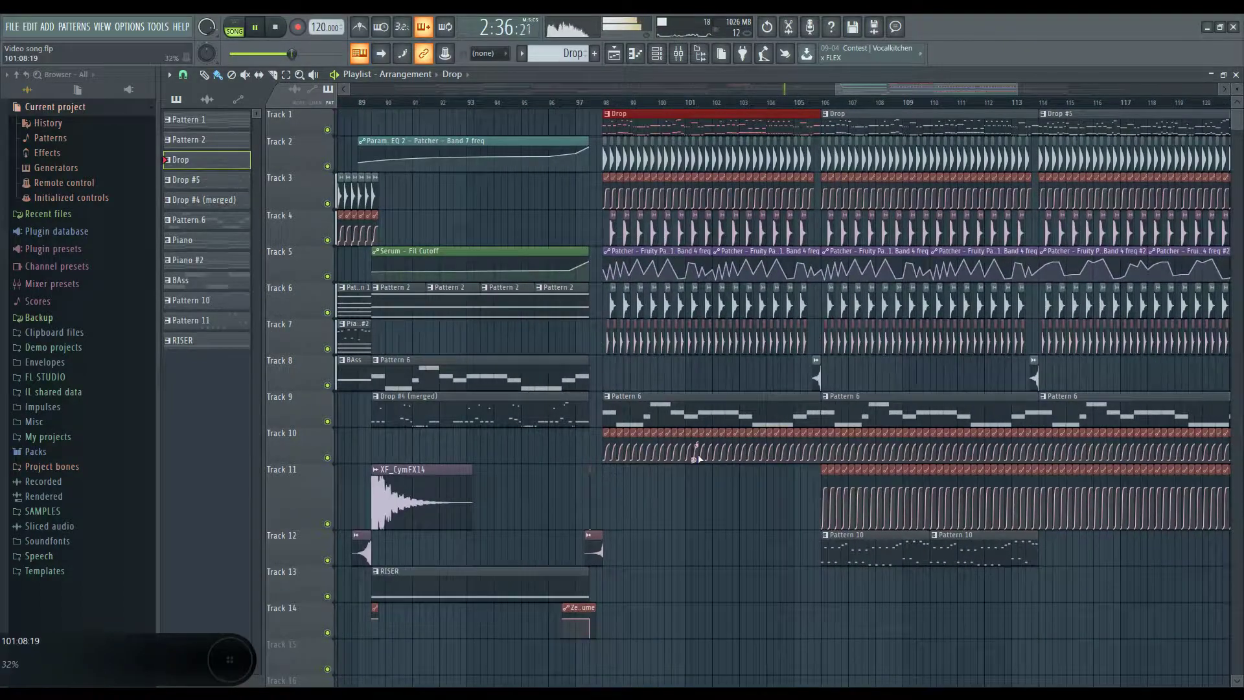
scroll(661, 483, down, 3)
scroll(662, 485, down, 2)
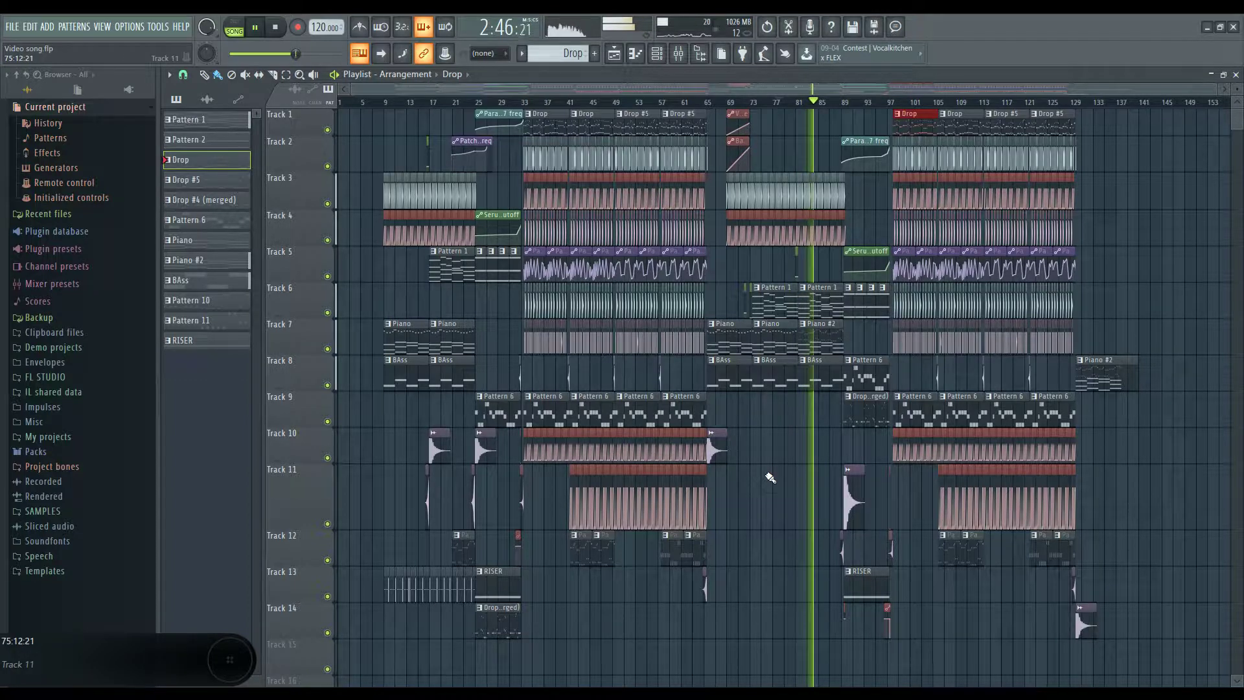
Step: Examine the low, high and master band settings of Maximus on the Master track during playback through the end of the song
click(677, 57)
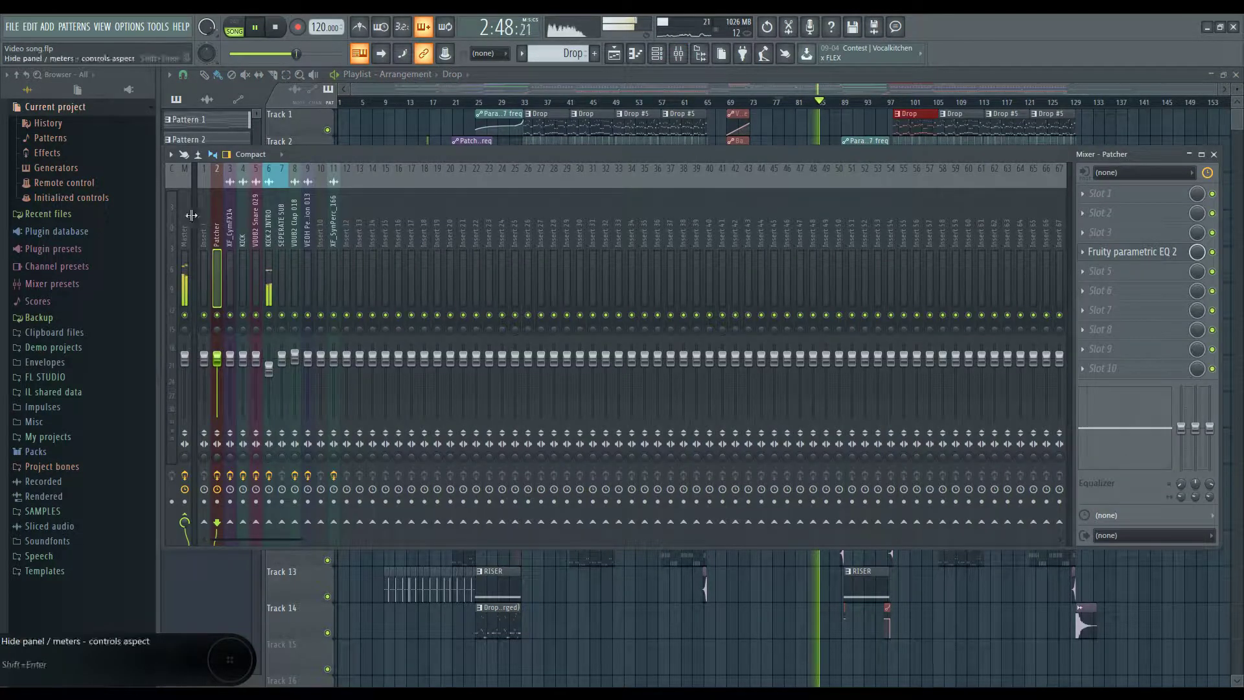
click(1137, 355)
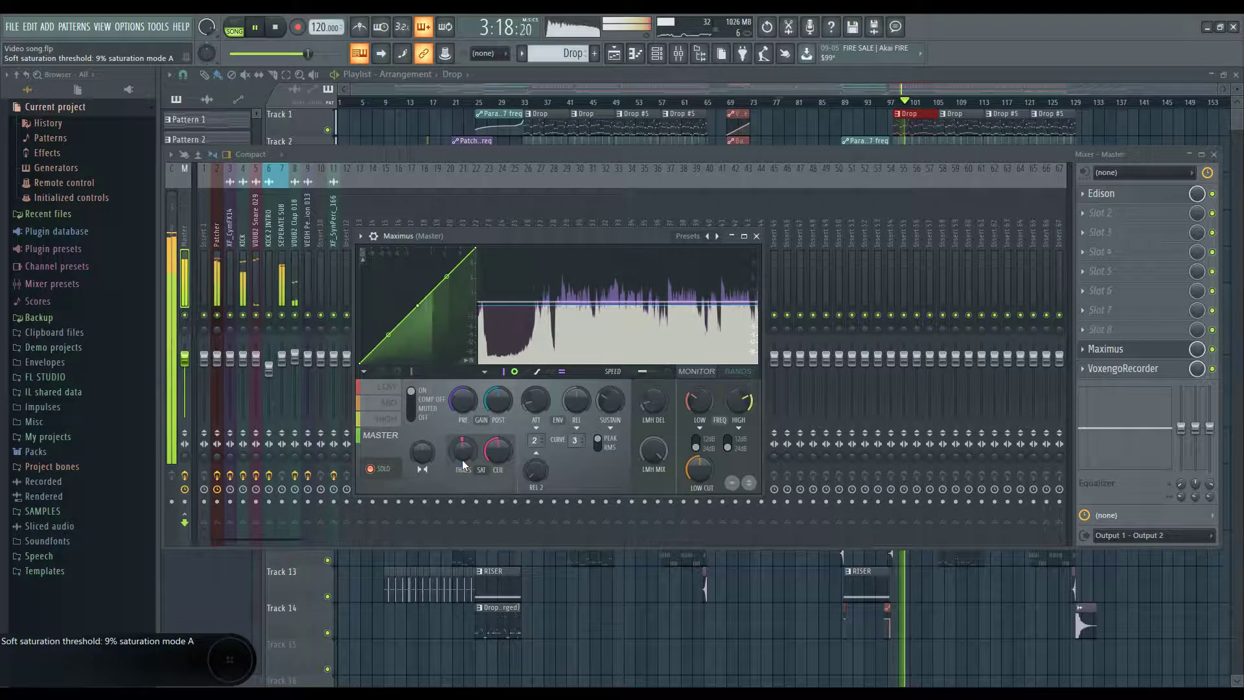
click(389, 386)
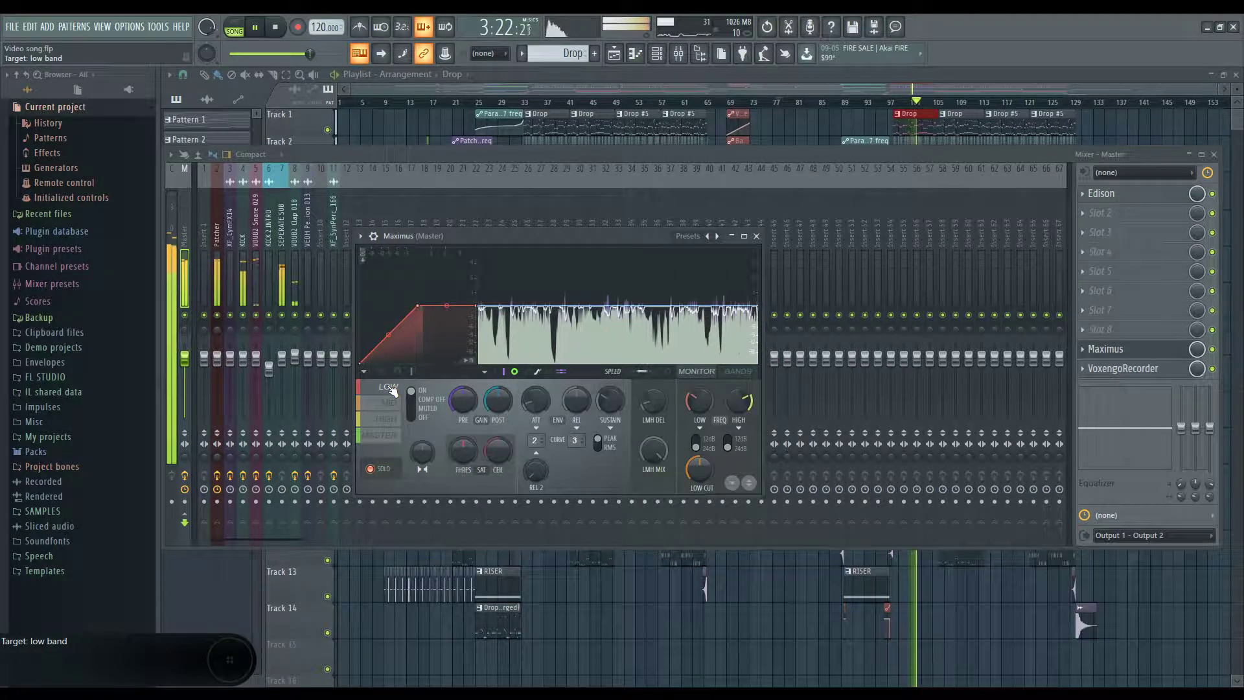
click(388, 419)
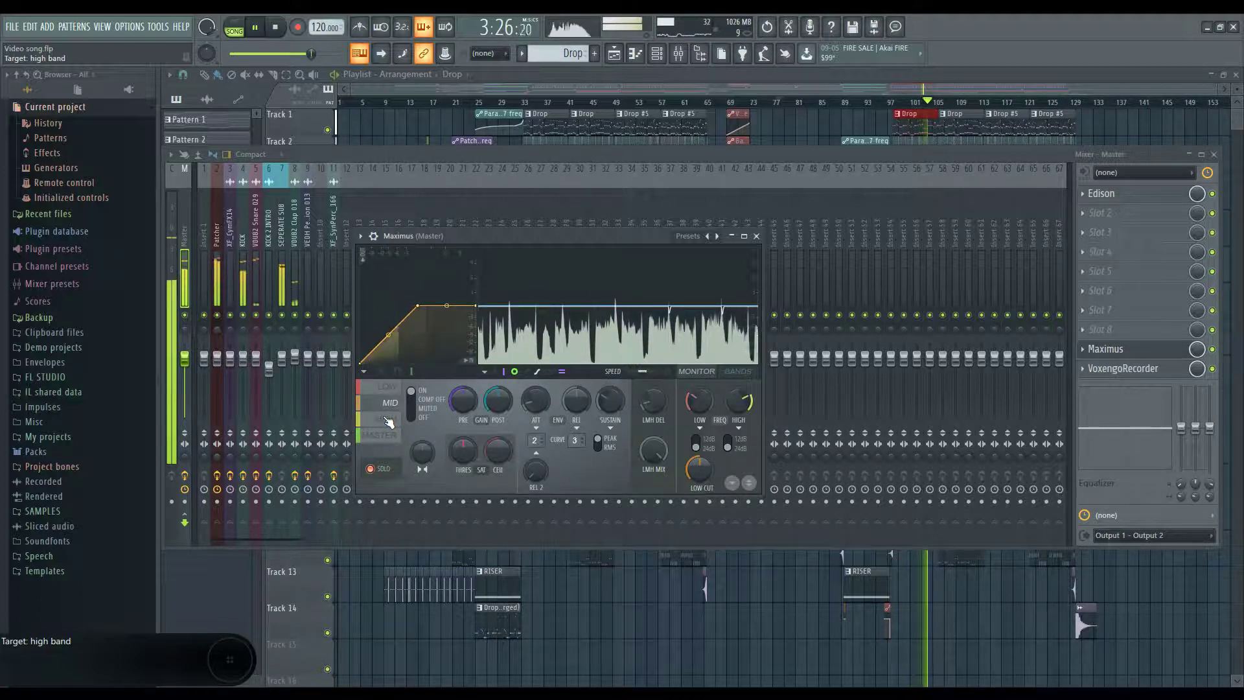
click(380, 435)
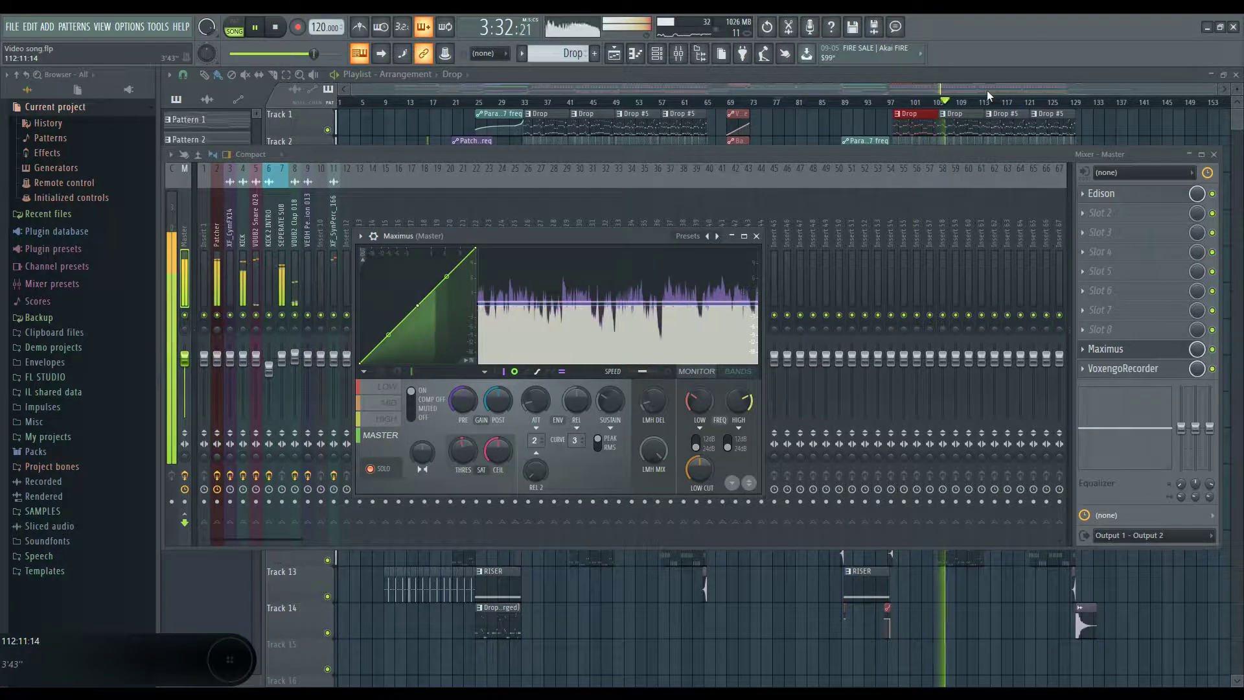
click(1005, 73)
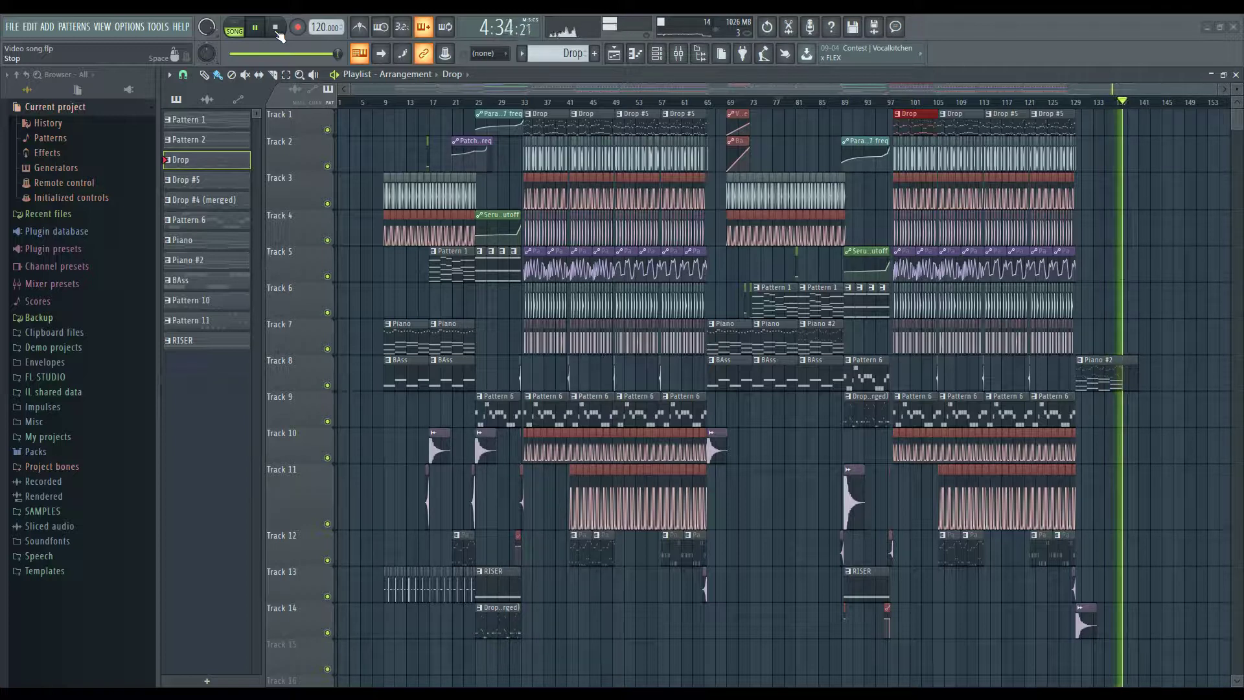
click(276, 28)
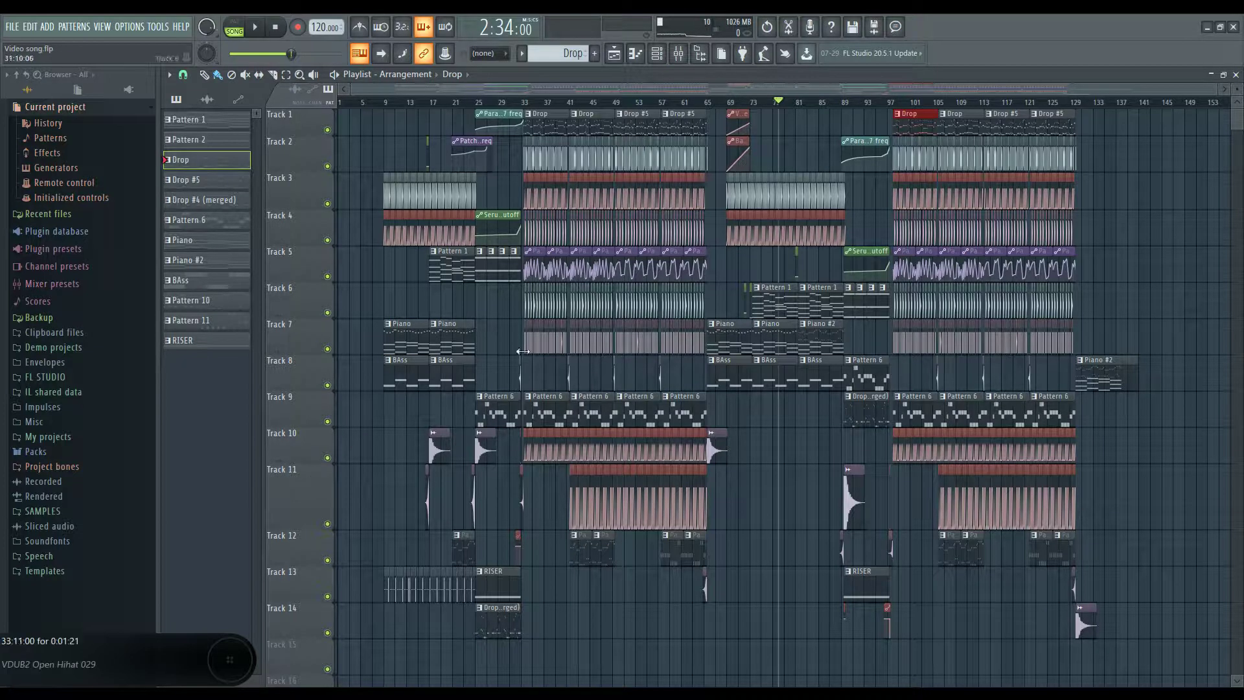
Step: Reopen Maximus on the Master track and play the final drop from bar 104
click(678, 55)
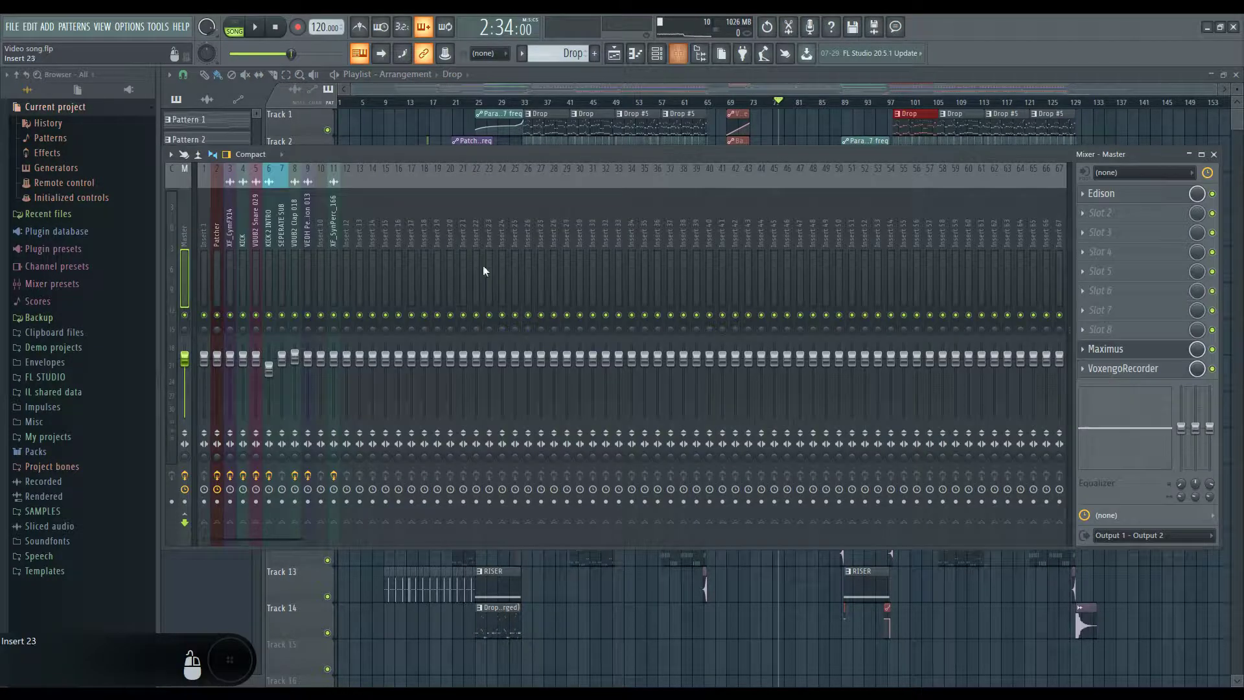
click(1126, 352)
key(space)
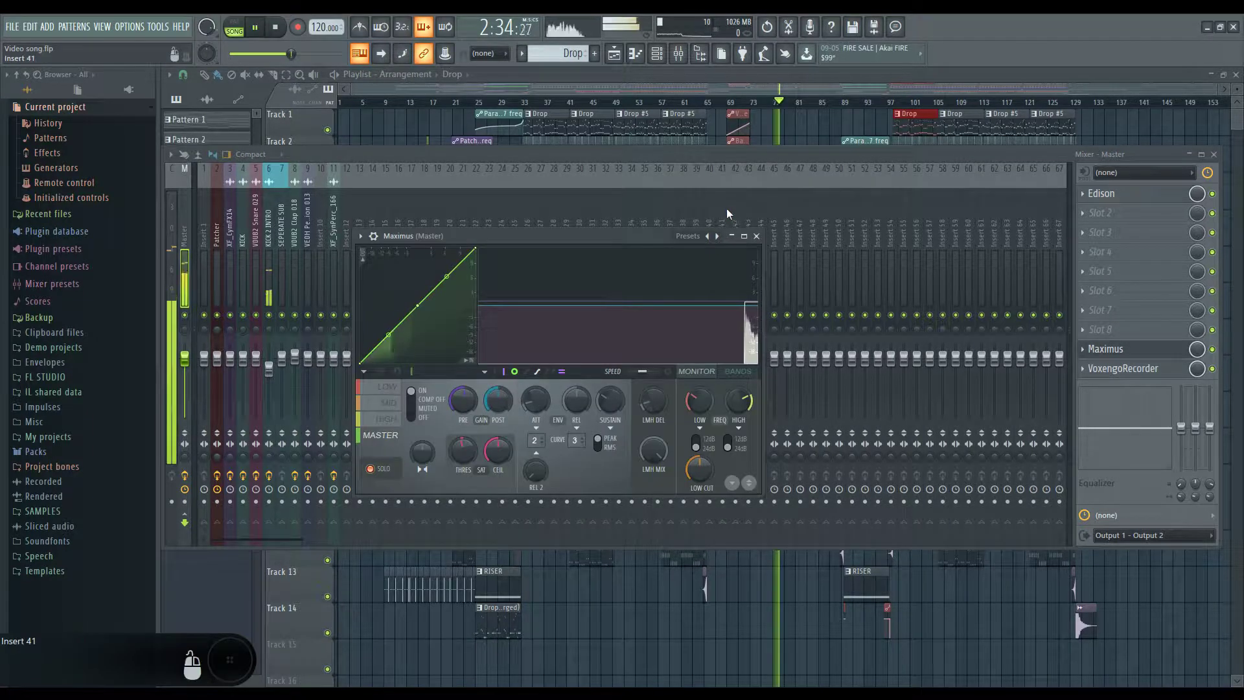
click(927, 102)
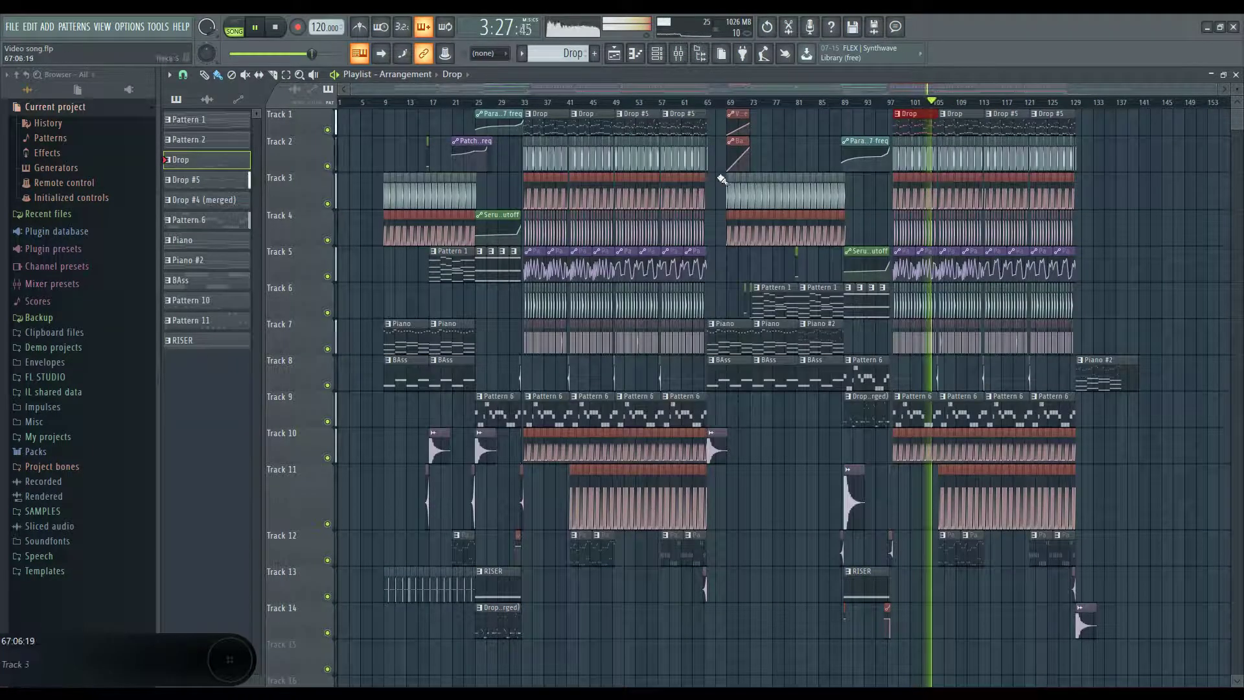
key(space)
Step: Load Fruity Parametric EQ 2 into slot 6 of the Master track and slightly boost band 5
key(F9)
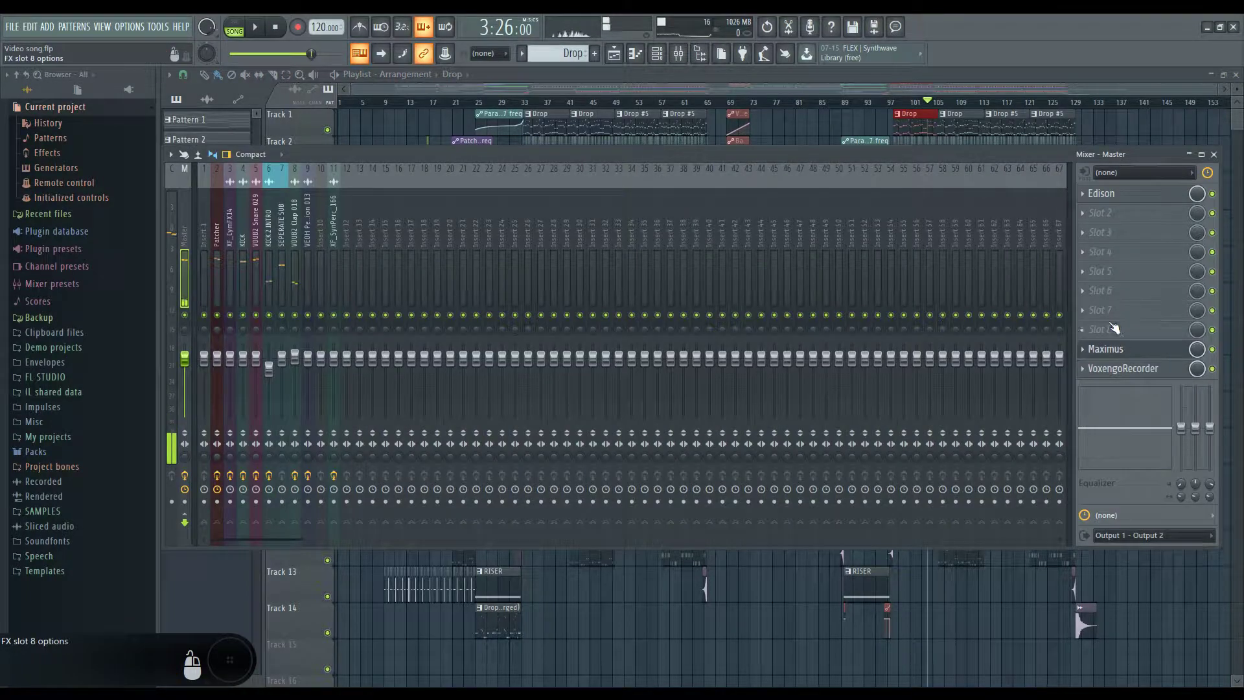
click(1108, 303)
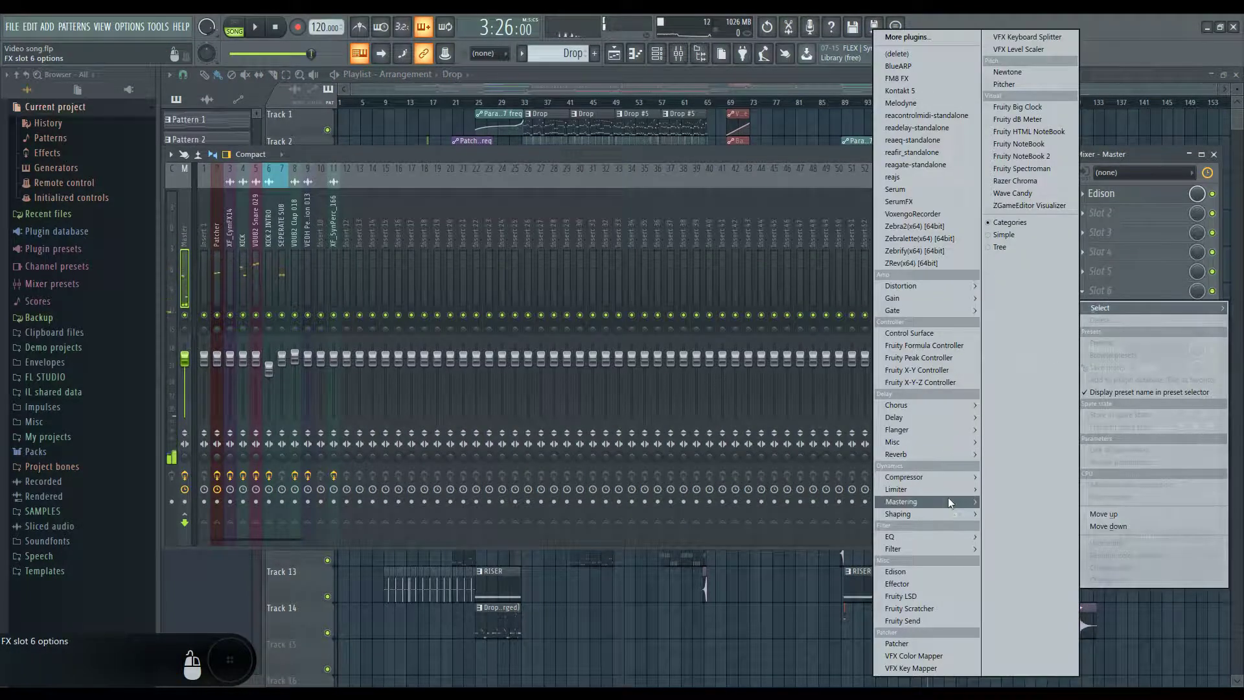
mouse_move(951, 540)
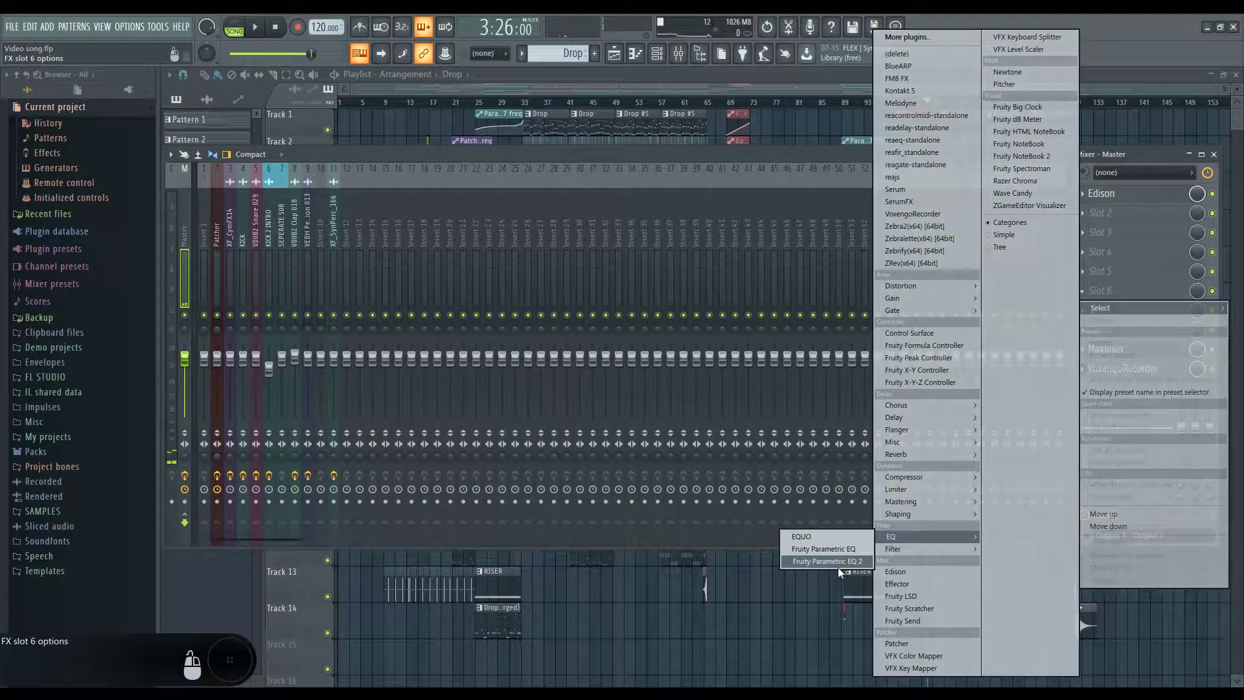
click(838, 562)
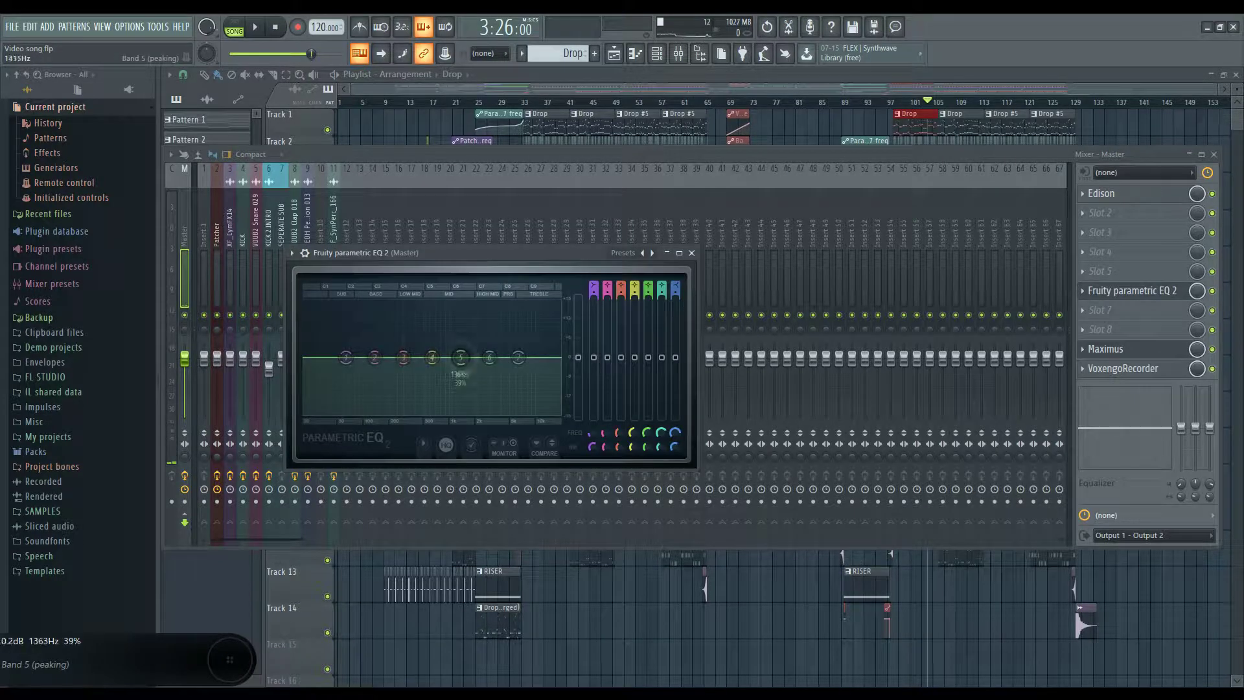
drag(472, 343, 472, 346)
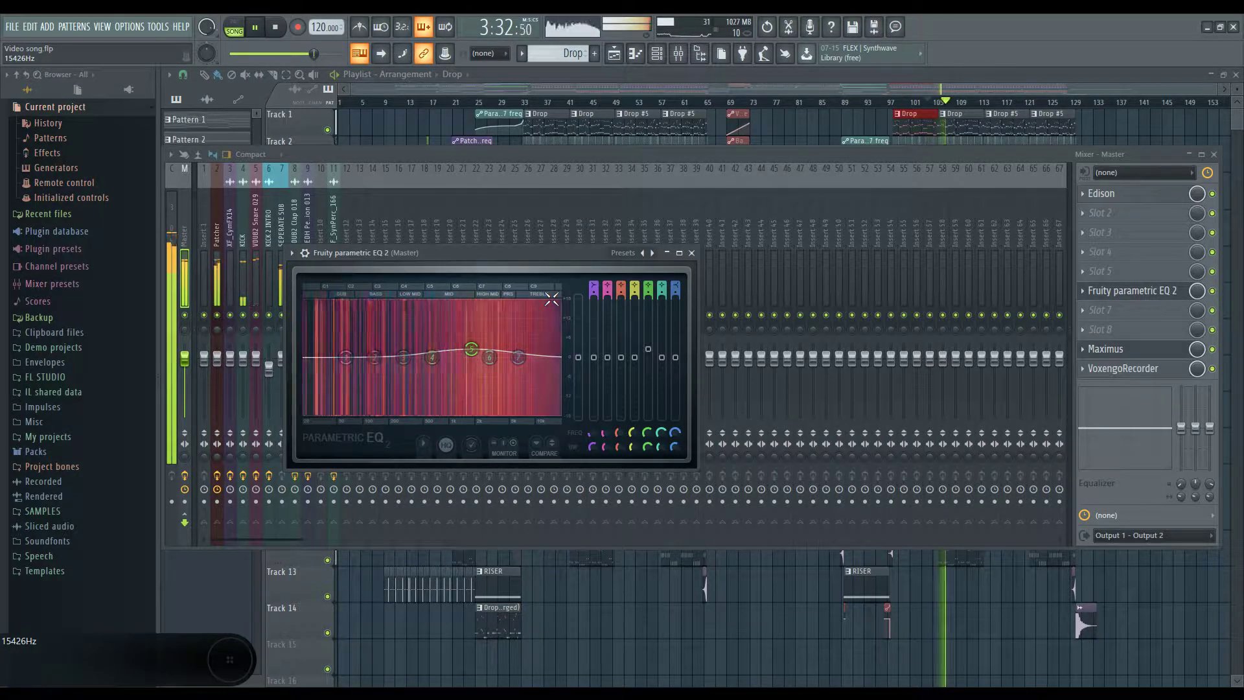
Step: Shift band 5 of the Master EQ up beside band 6 with a smaller boost, and close the mixer
mouse_move(471, 350)
mouse_down()
mouse_move(500, 344)
mouse_move(493, 356)
mouse_up()
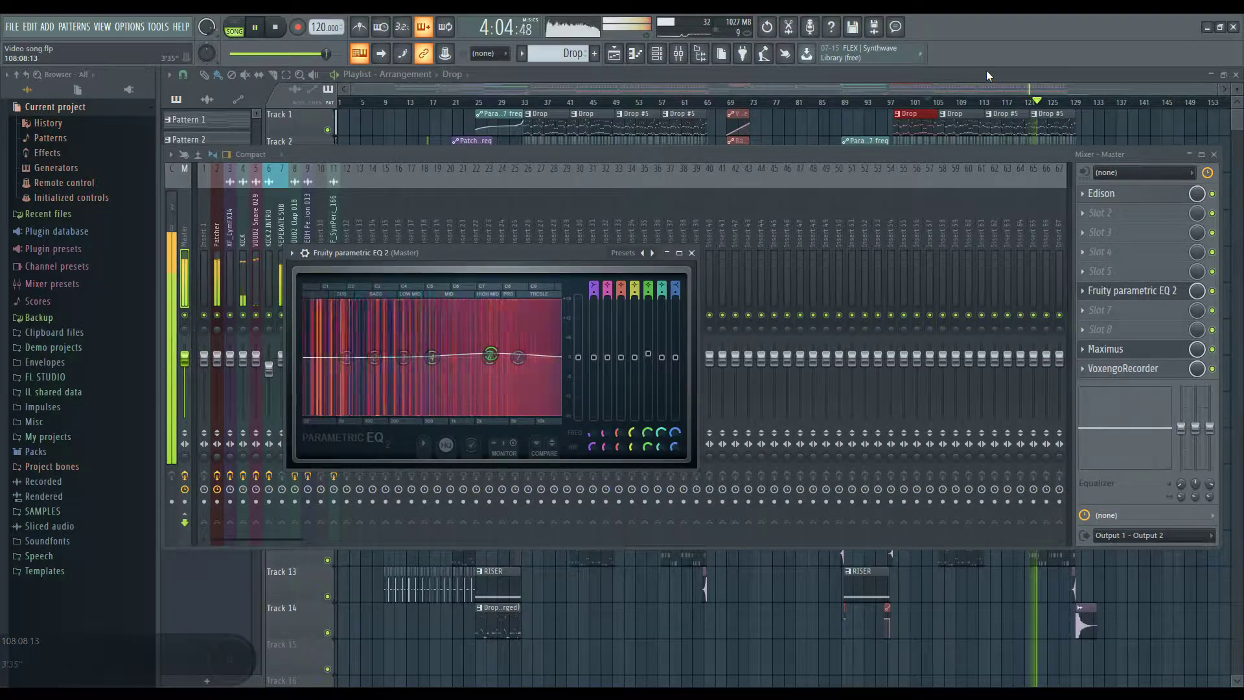
key(F9)
key(space)
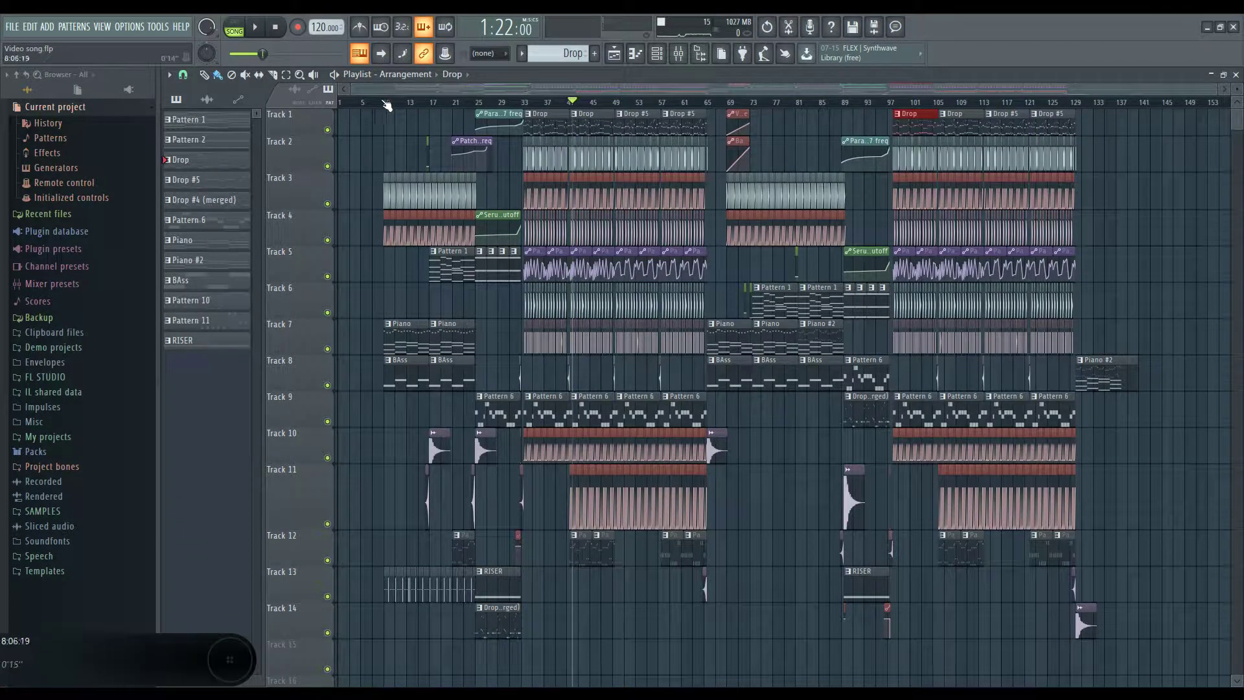
Step: Play the intro from bar 9 to check how the kick and bass enter
click(387, 105)
key(space)
scroll(355, 456, up, 3)
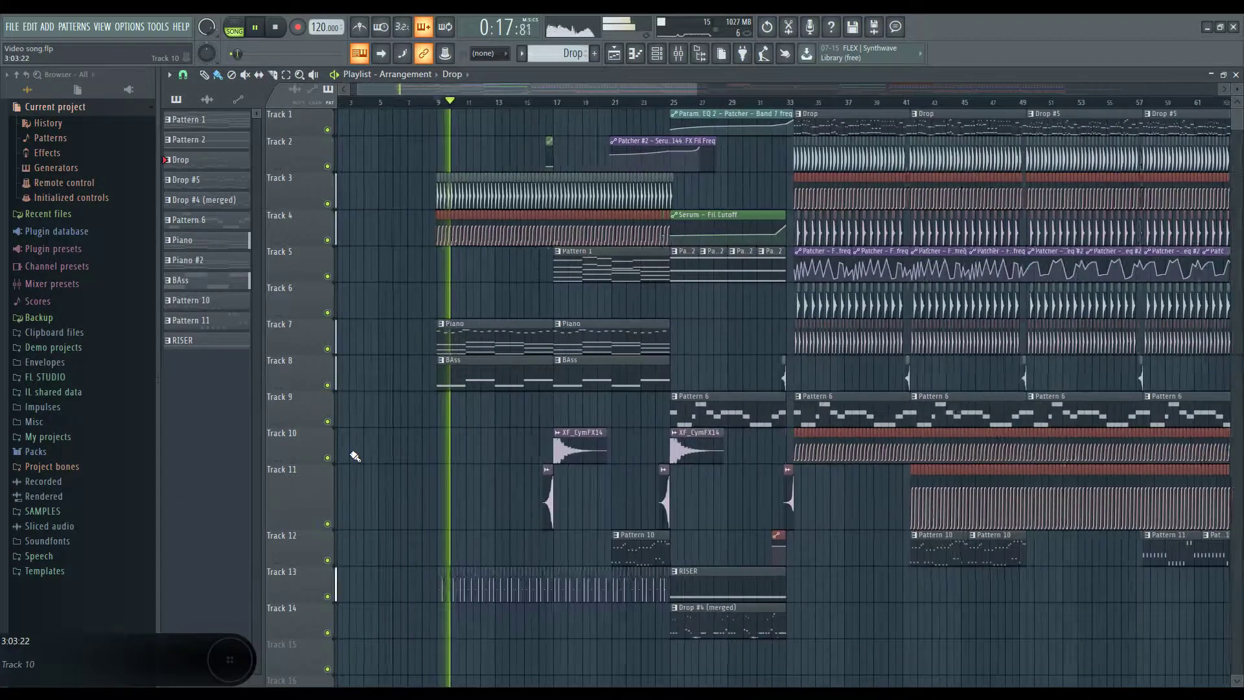
key(space)
scroll(488, 450, down, 6)
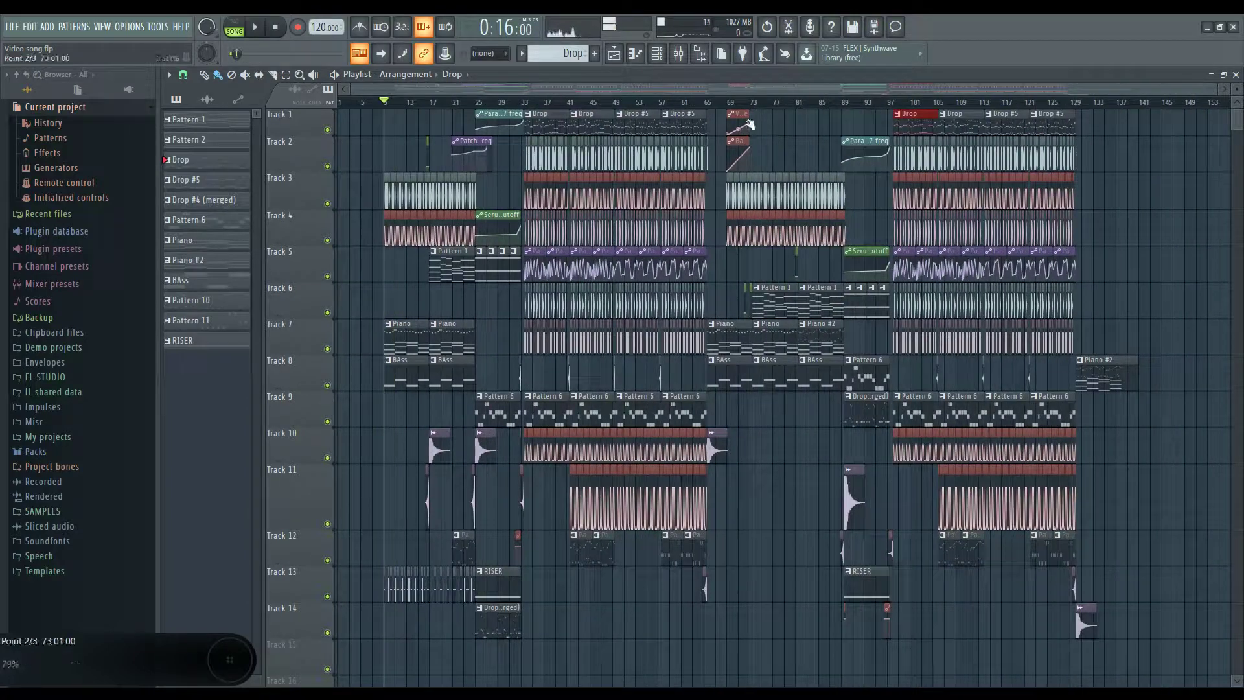
Step: Place the Bass output max level and VDUB2 Kick 007 volume automation clips at bar 9 on Tracks 2 and 1, and play the intro
click(750, 125)
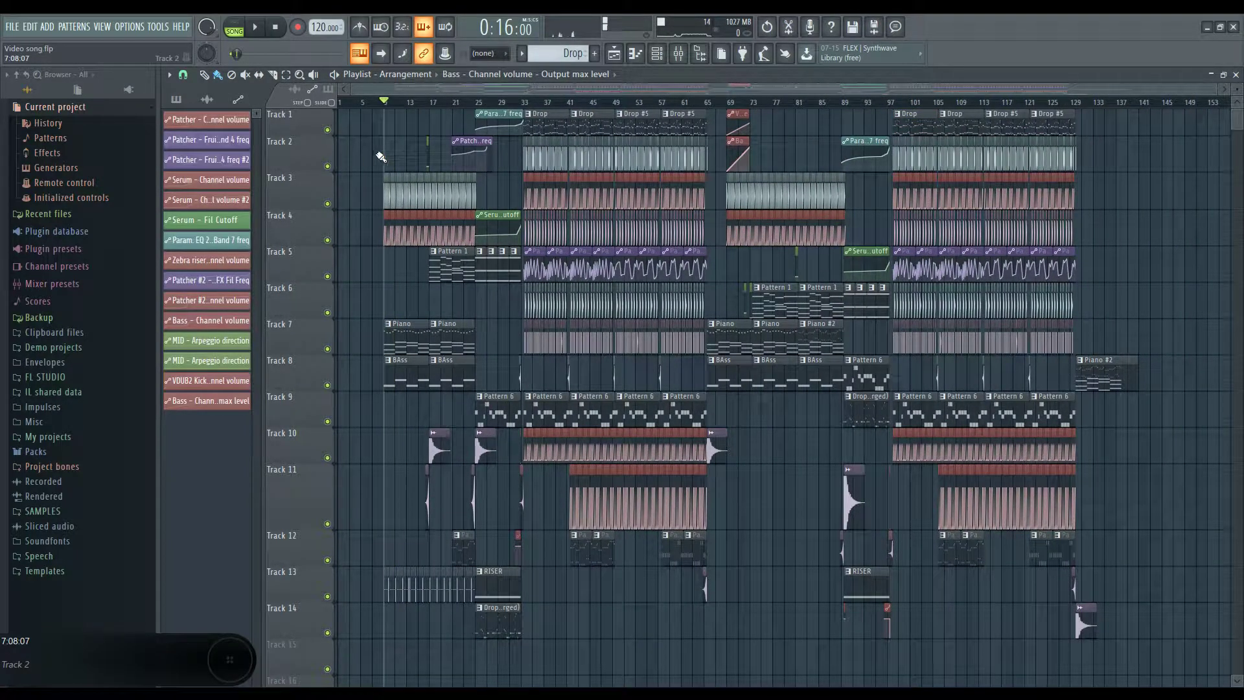
click(739, 114)
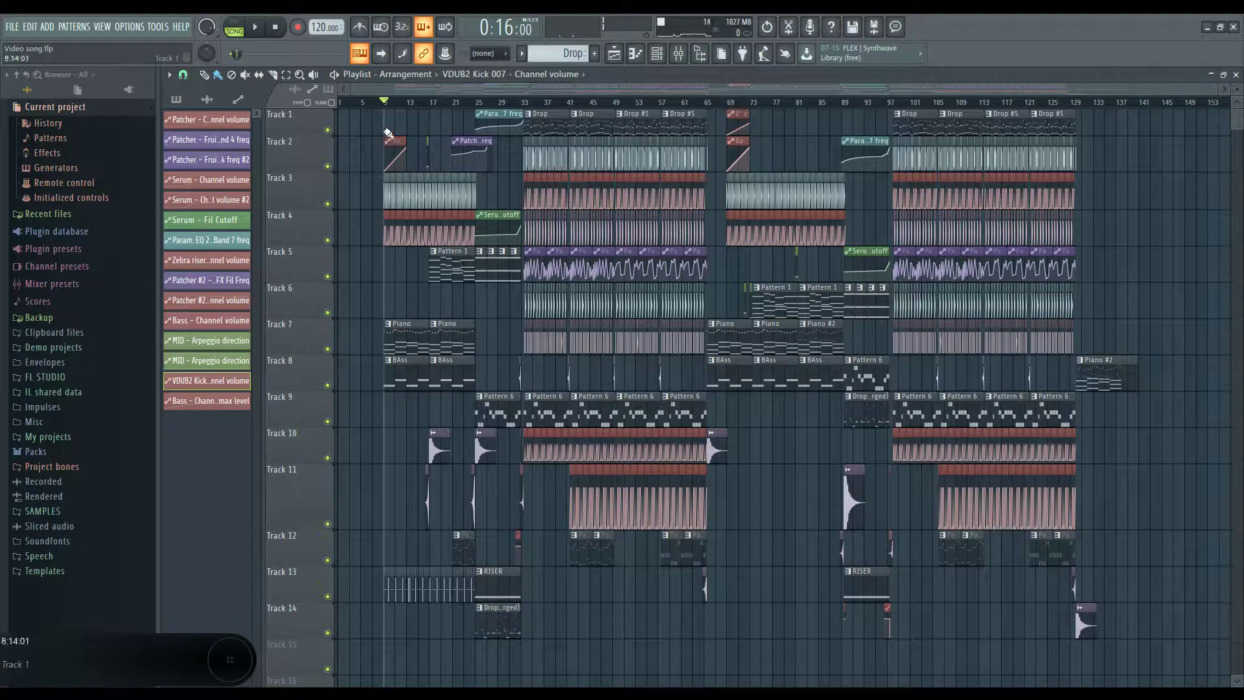
key(space)
scroll(361, 388, up, 8)
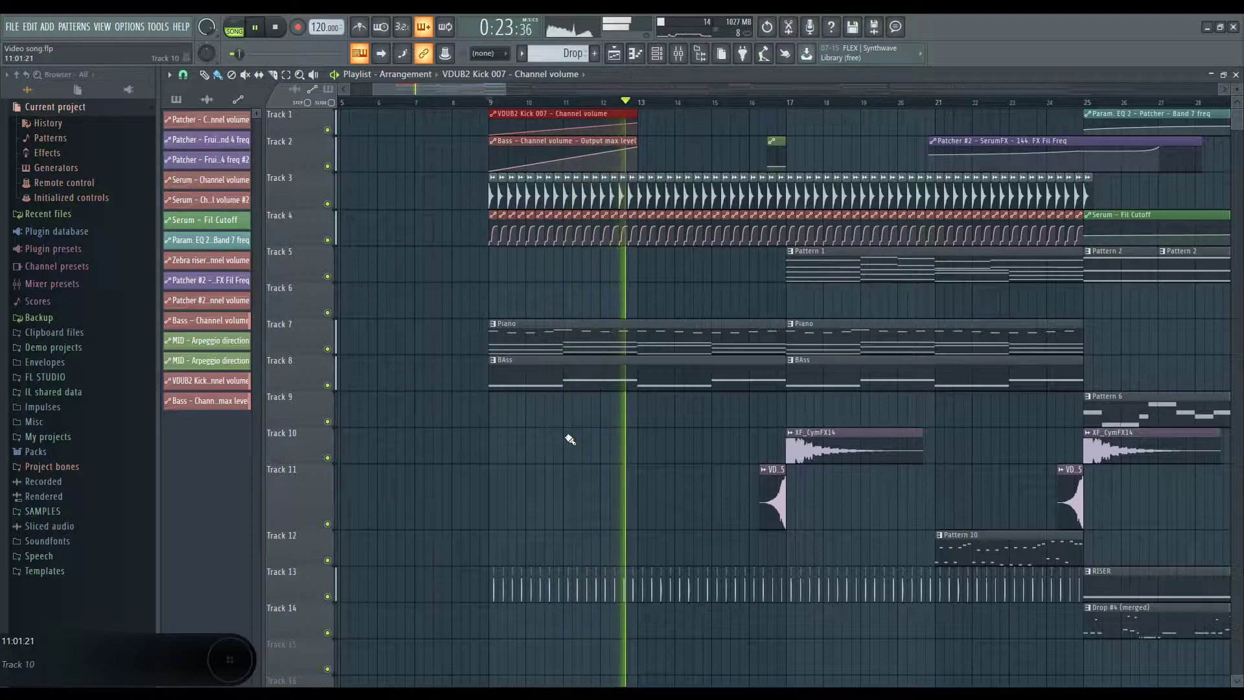
scroll(543, 500, down, 5)
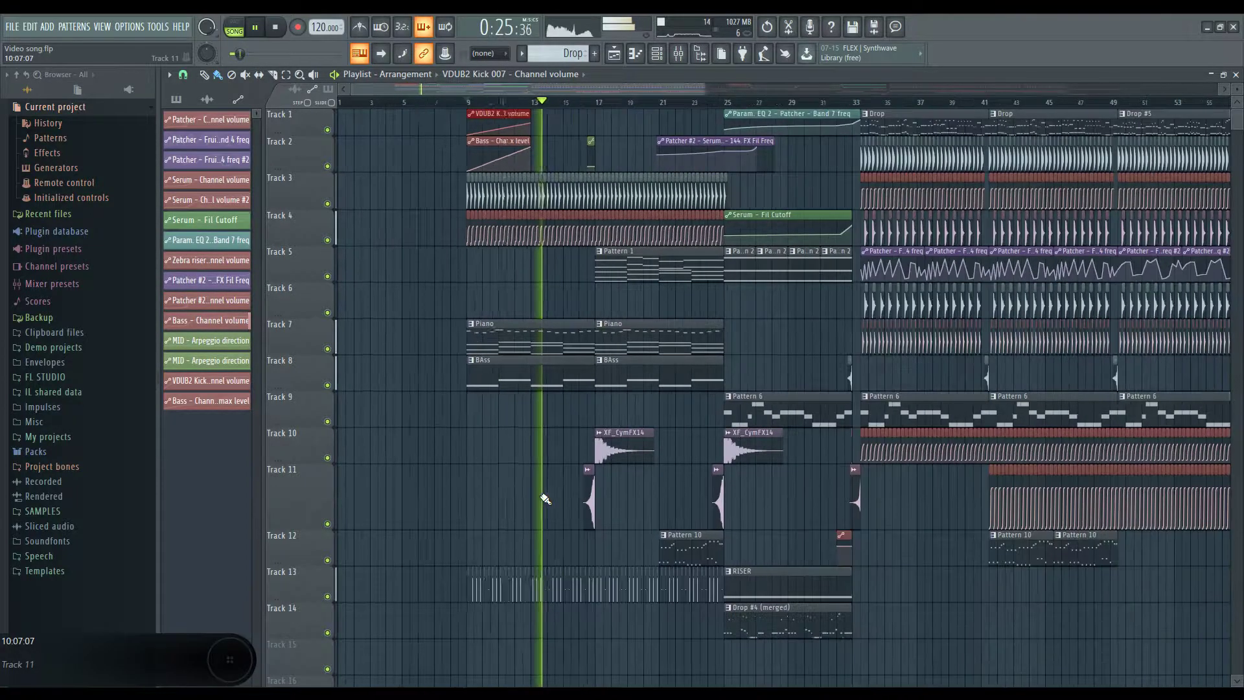
scroll(543, 500, down, 2)
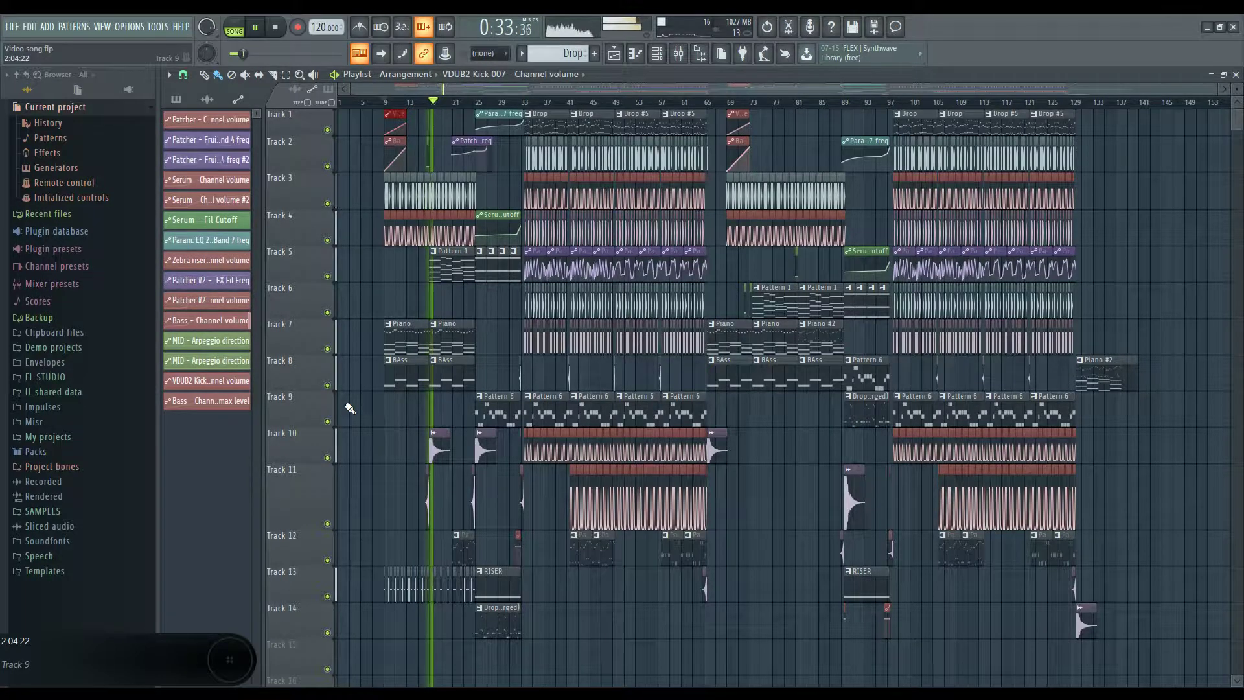
key(space)
key(space)
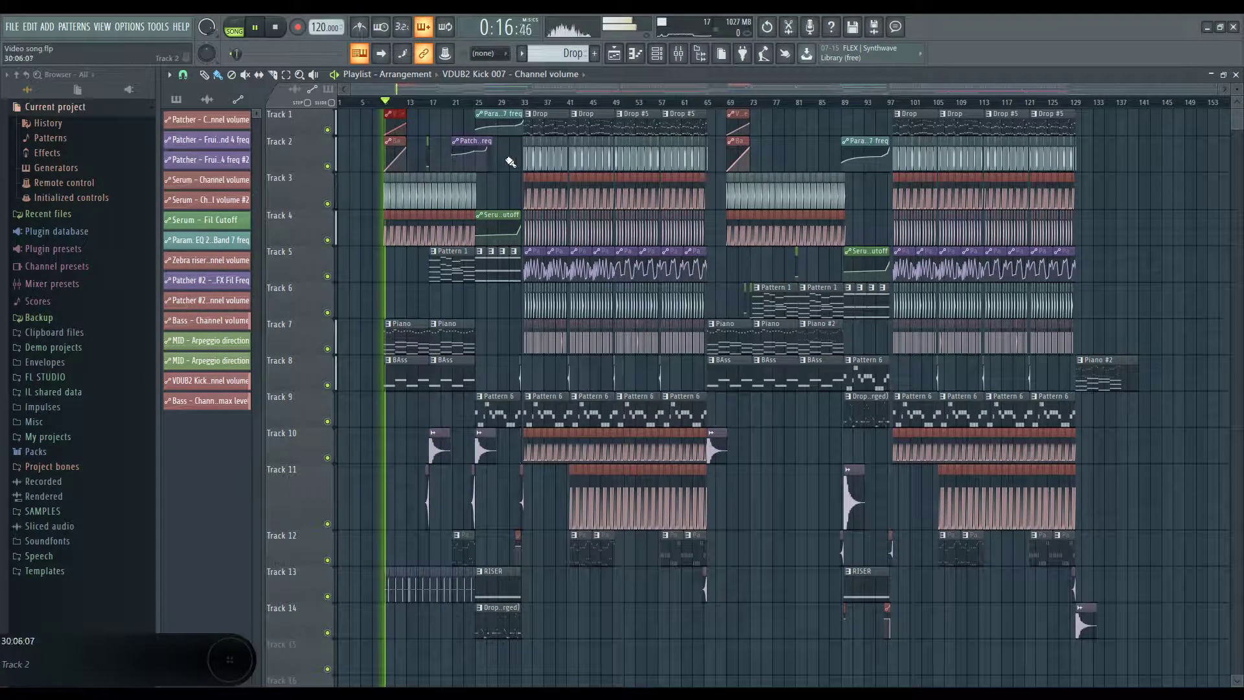
key(space)
Step: Place a Piano pattern clip at bar 144 on Track 7 and shorten it to about a quarter bar
scroll(350, 317, up, 5)
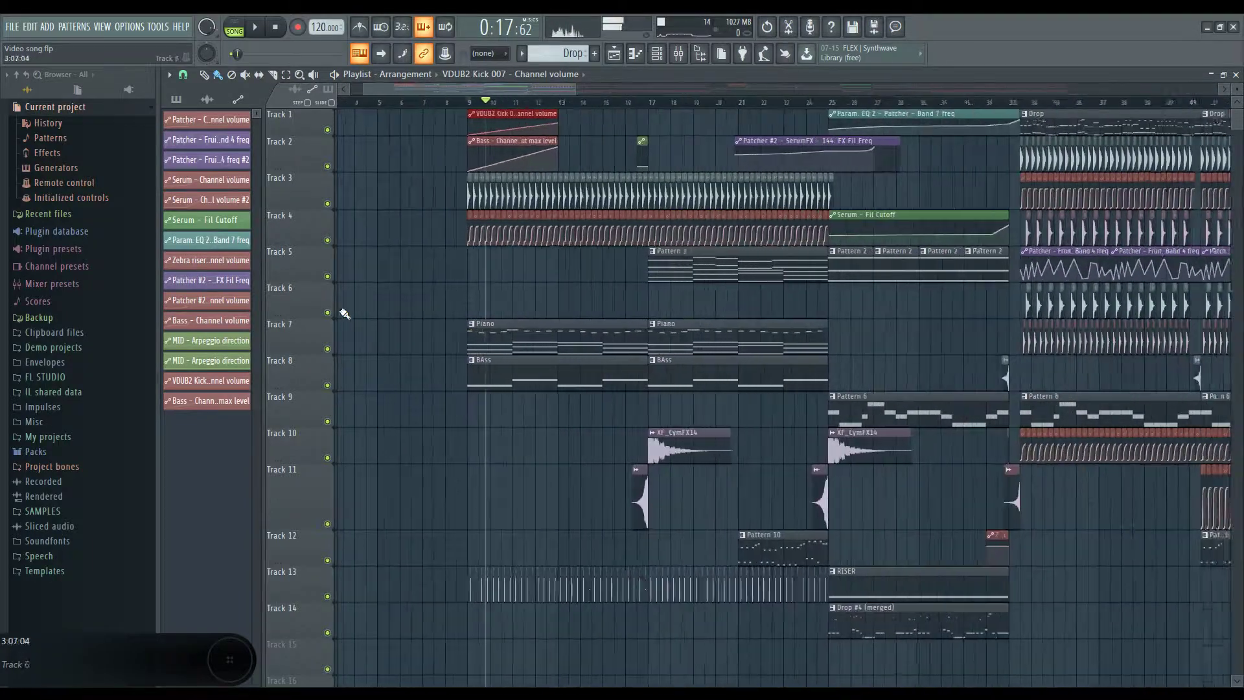
scroll(450, 276, left, 3)
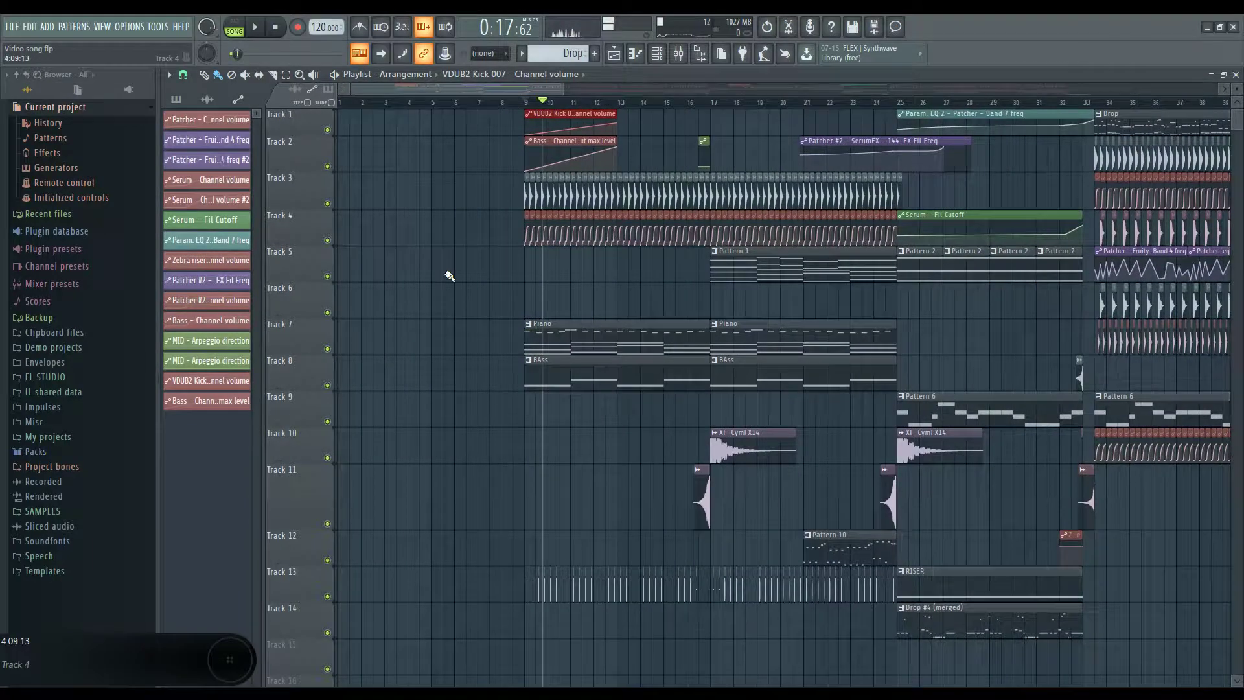
click(613, 333)
scroll(613, 333, down, 5)
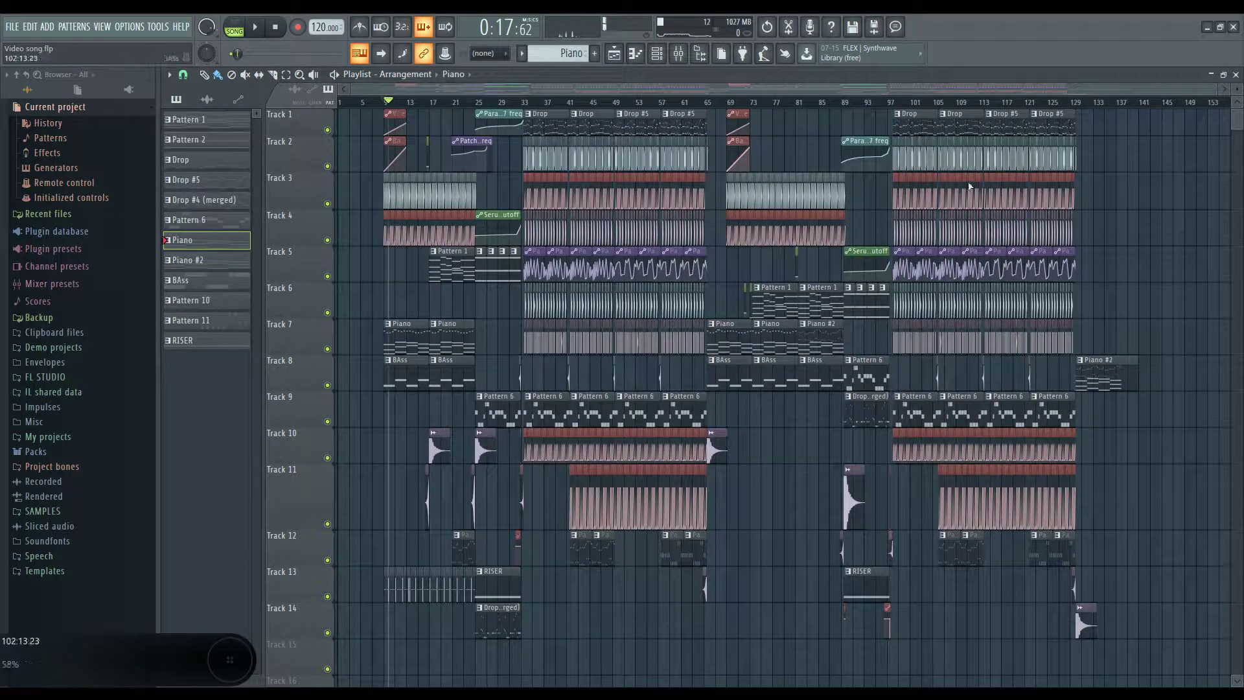
click(1158, 322)
scroll(996, 79, up, 4)
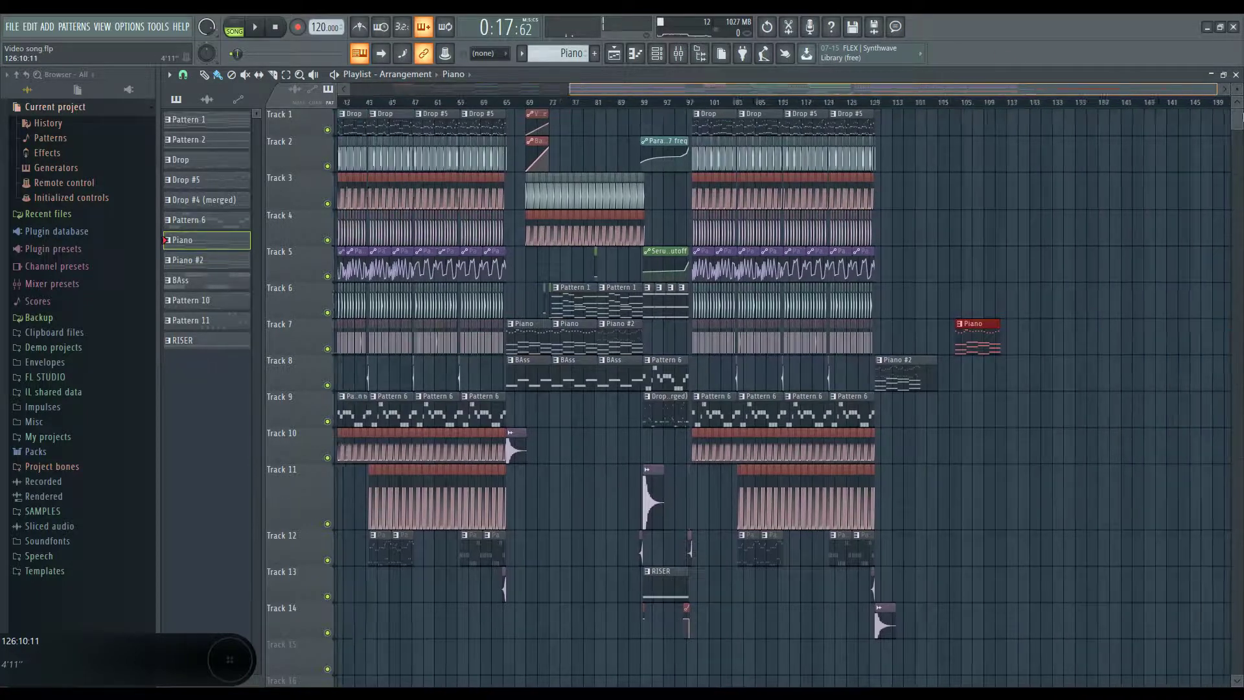
scroll(1087, 361, up, 4)
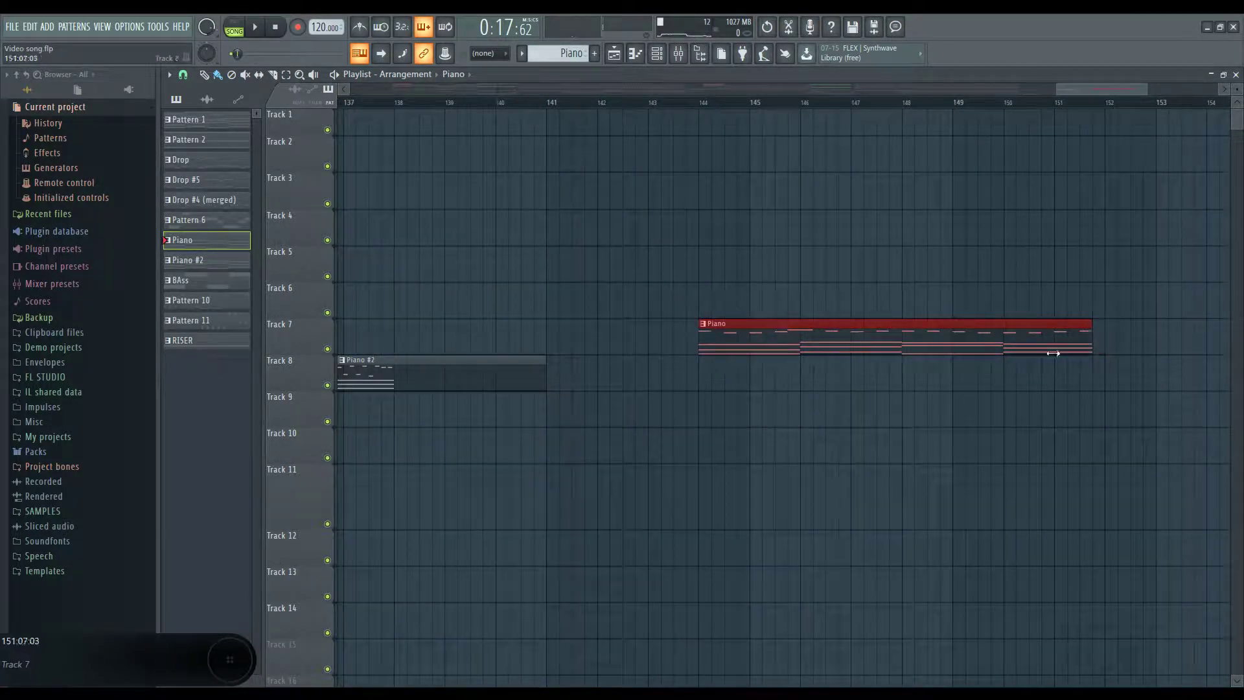
drag(1053, 353, 737, 392)
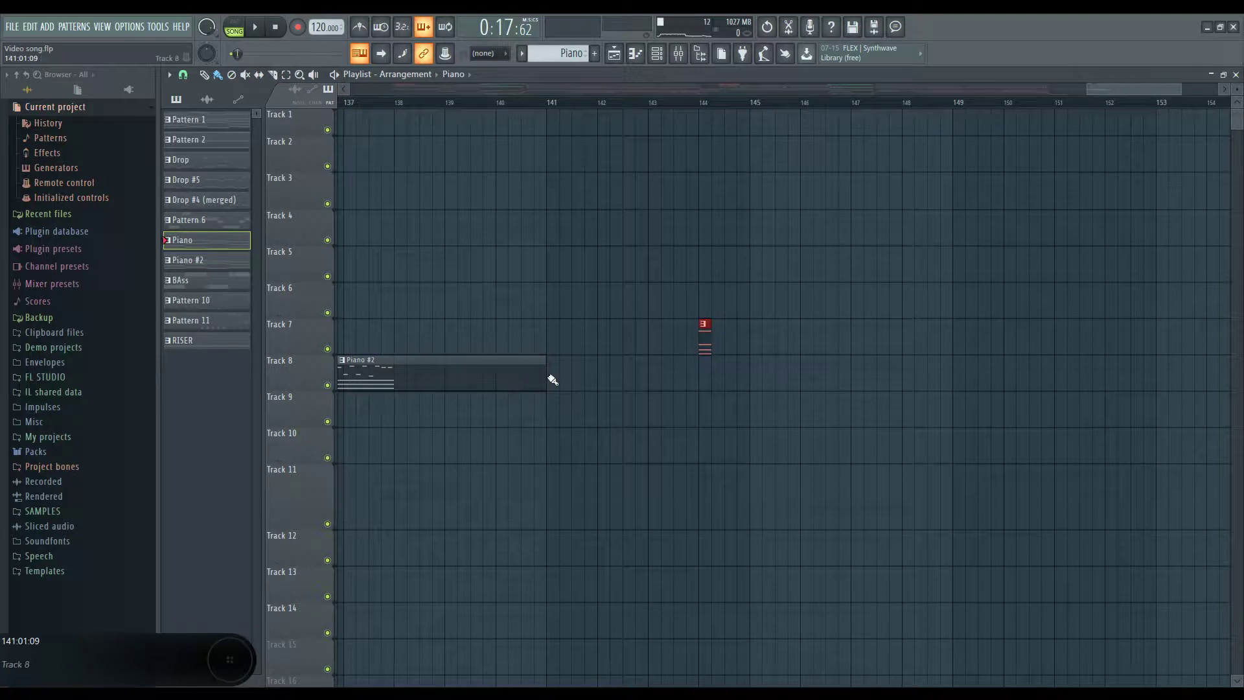
Step: Extend the Piano #2 clip on Track 8 to about bar 154 and play the single chord from bar 144
drag(581, 380, 1225, 382)
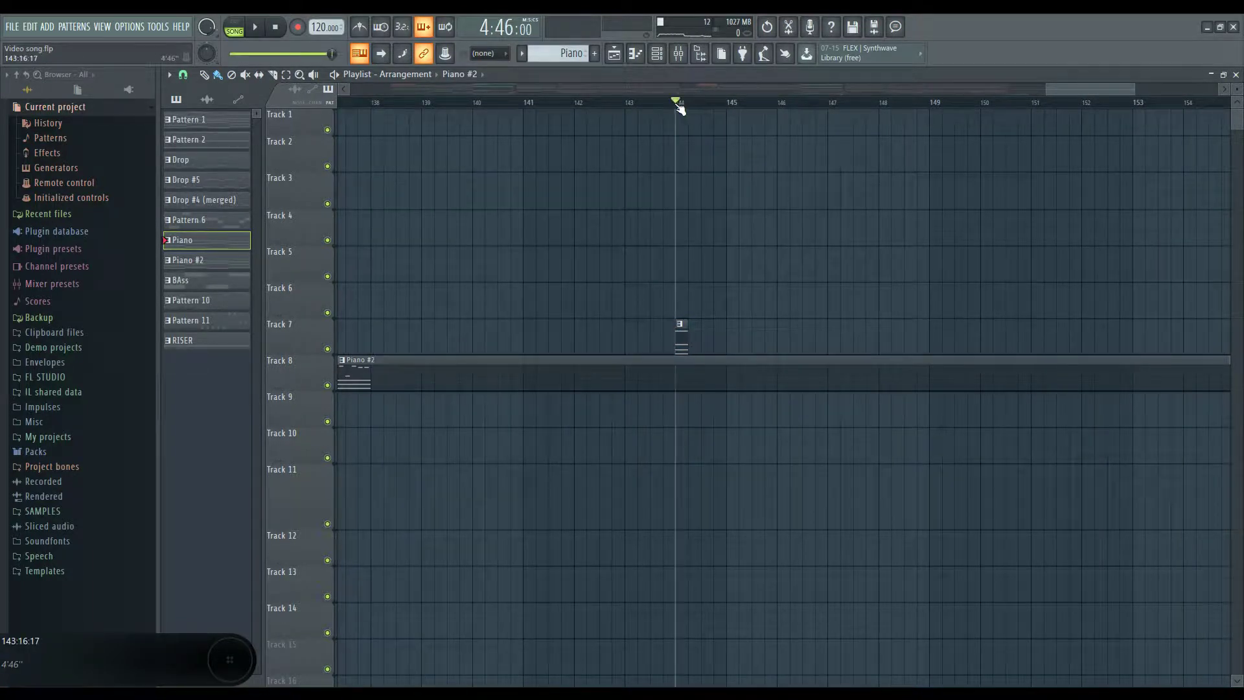
key(space)
key(space)
Step: Set the playback position to bar 144 and open Edison from slot 1 of the Master track
click(698, 59)
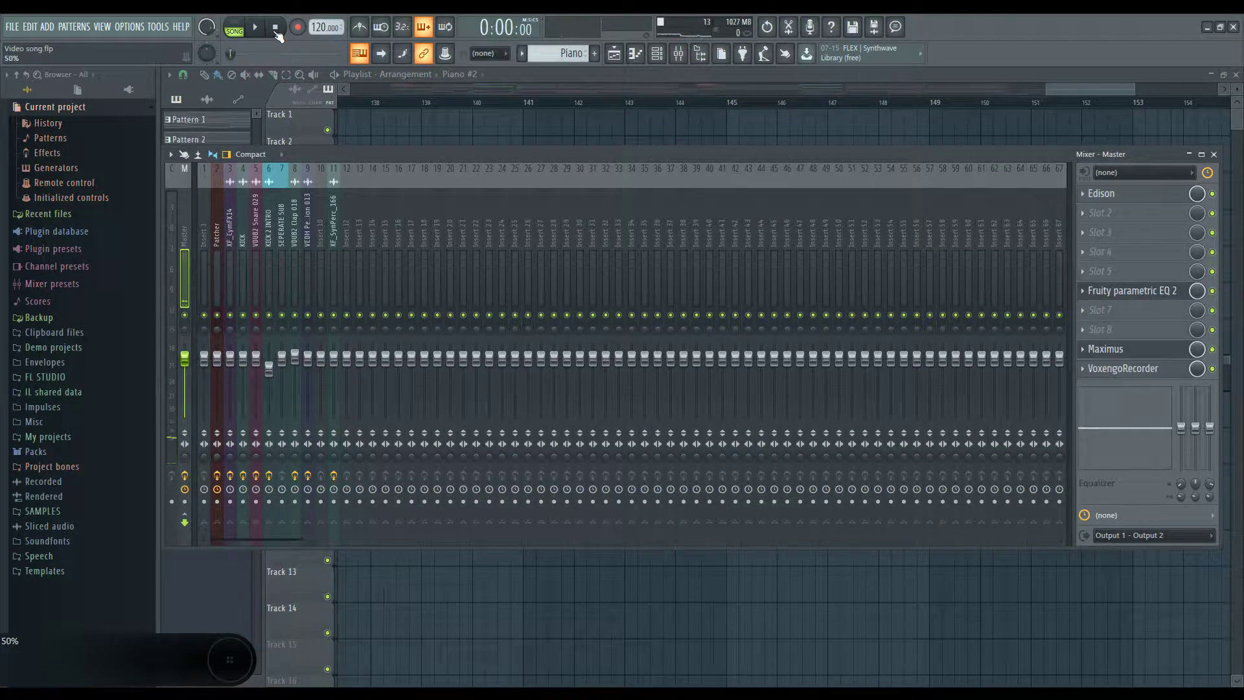
drag(720, 154, 729, 328)
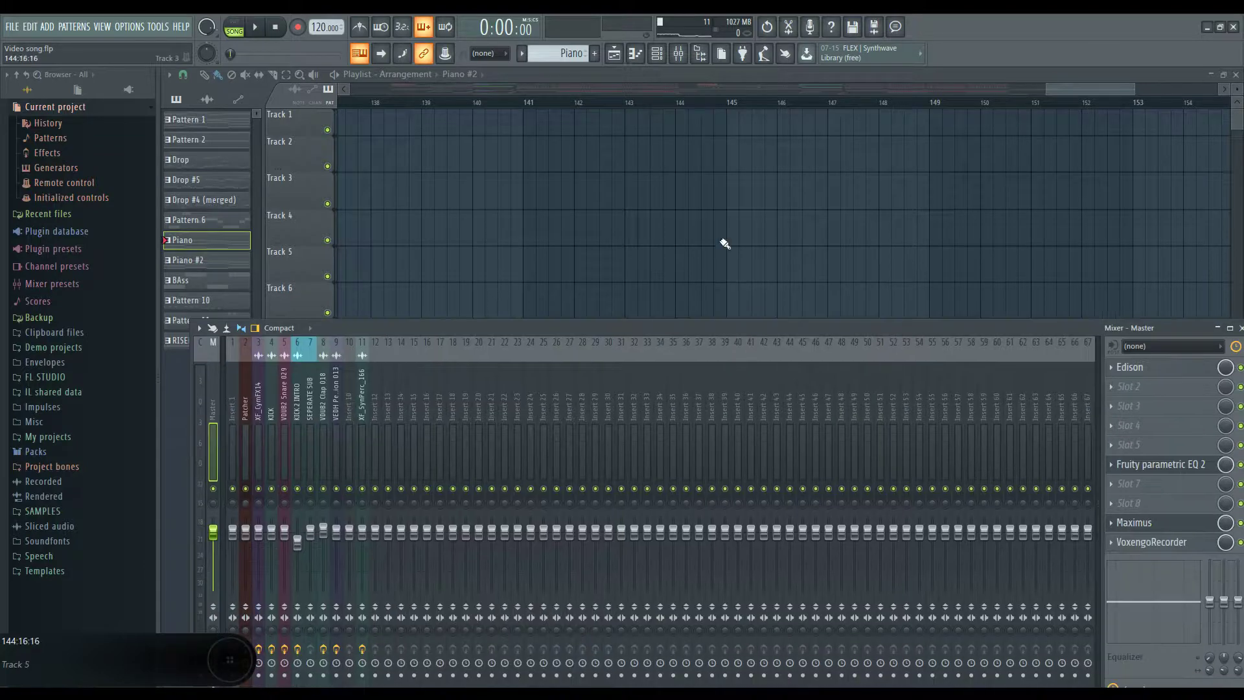
click(680, 106)
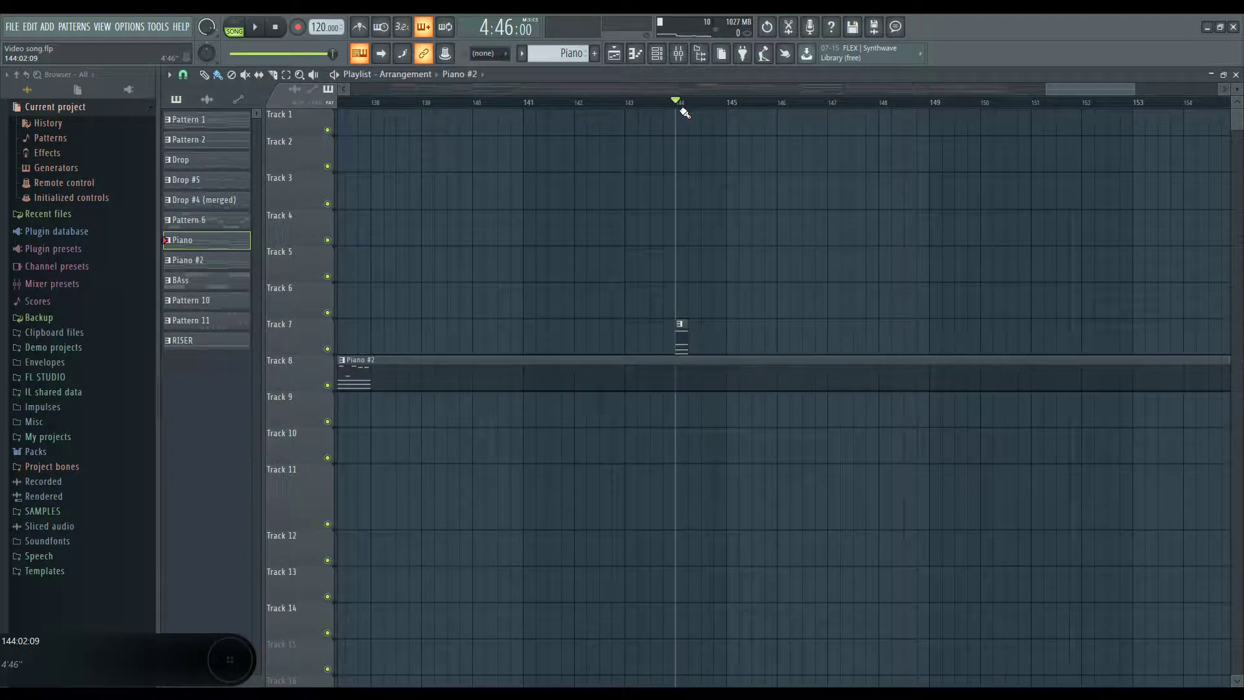
click(689, 55)
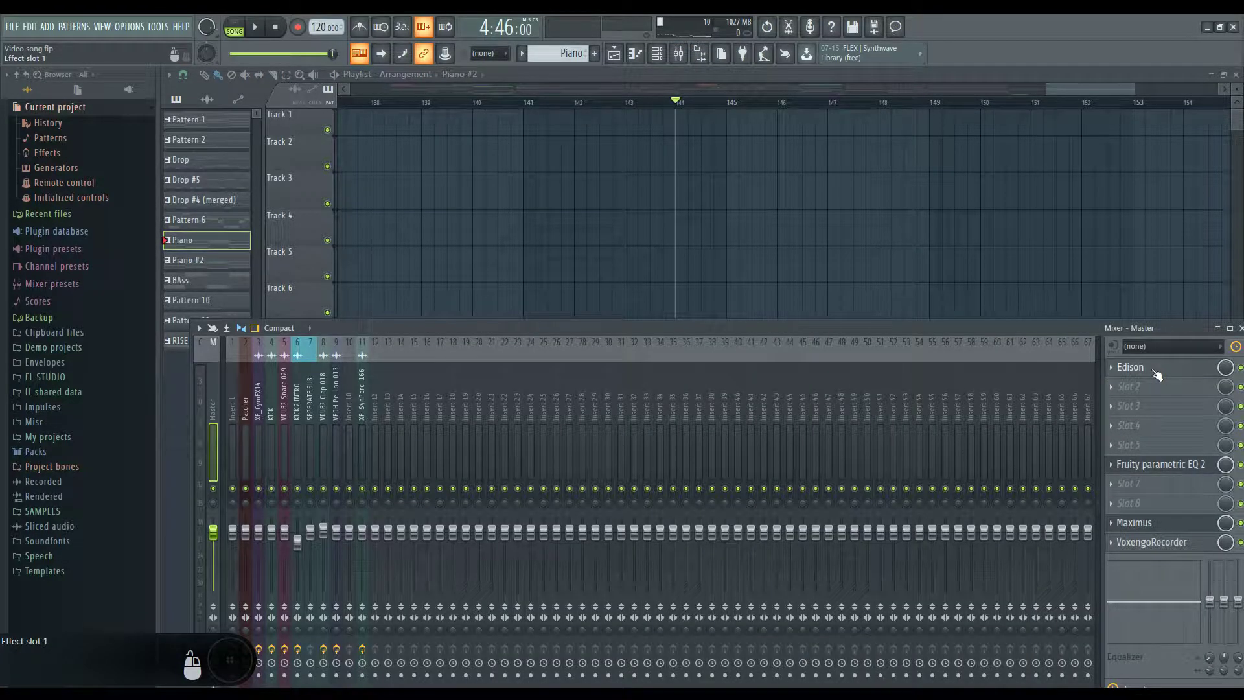
click(1154, 371)
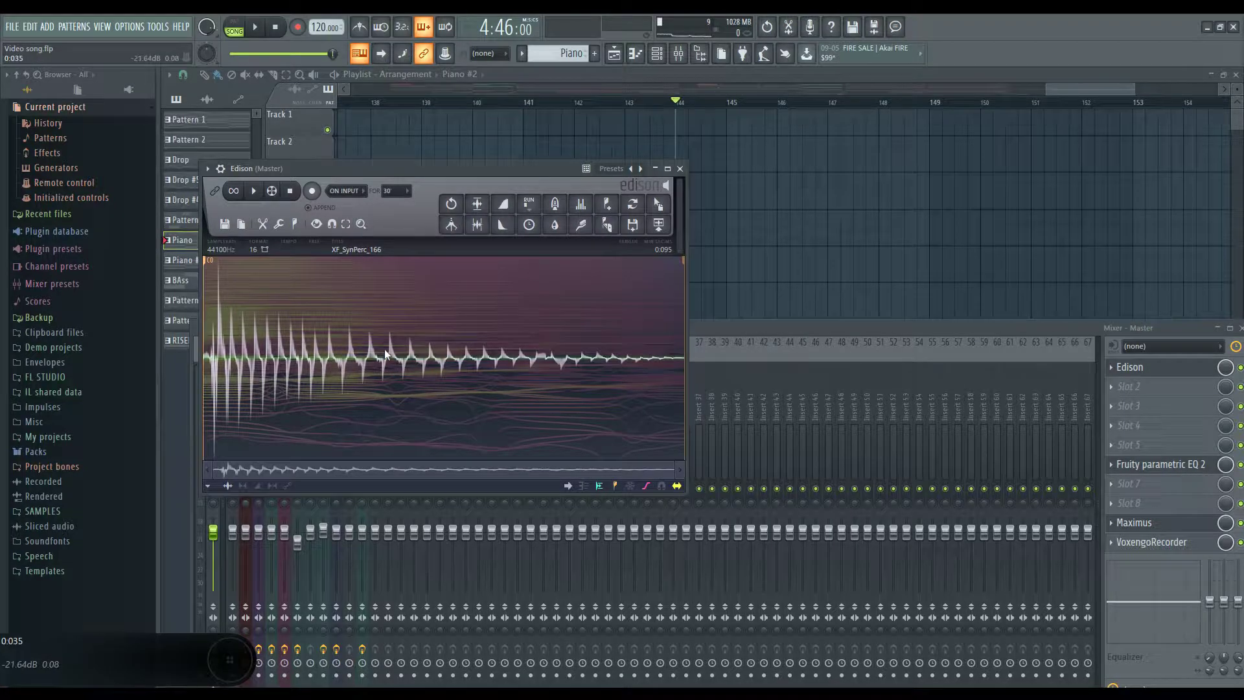
Step: Clear the existing sample in Edison and record the piano chord from bar 144 with its full reverb tail
key(Delete)
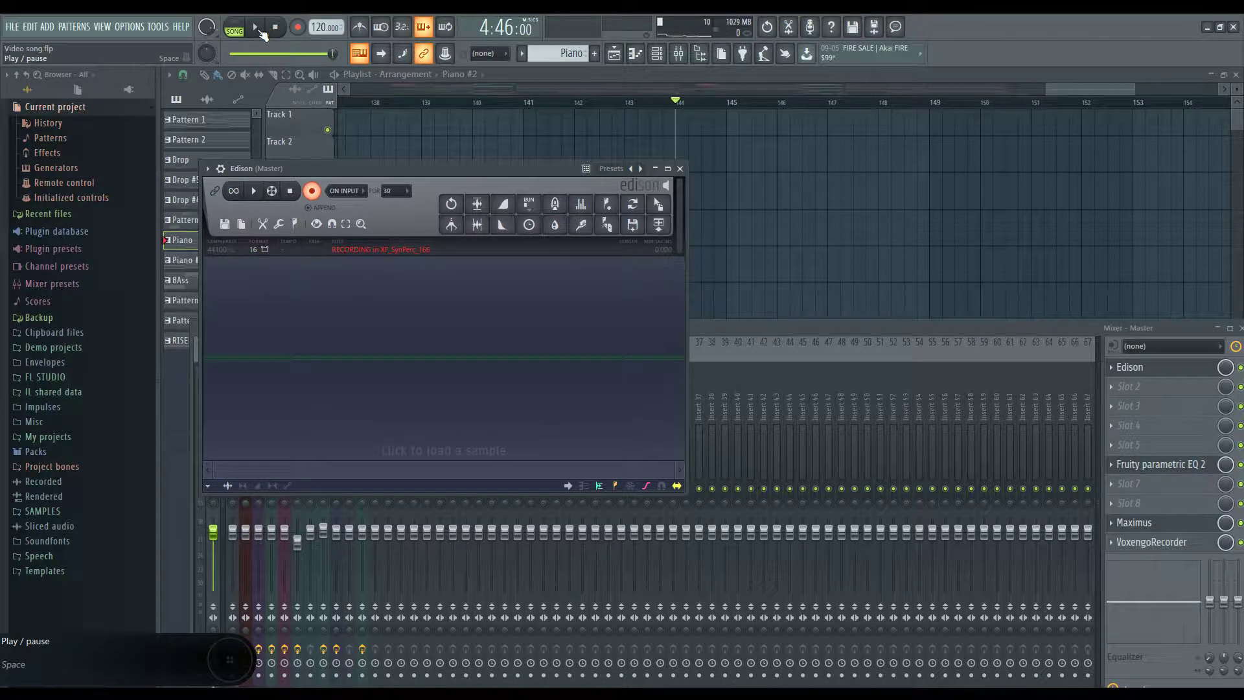
click(257, 29)
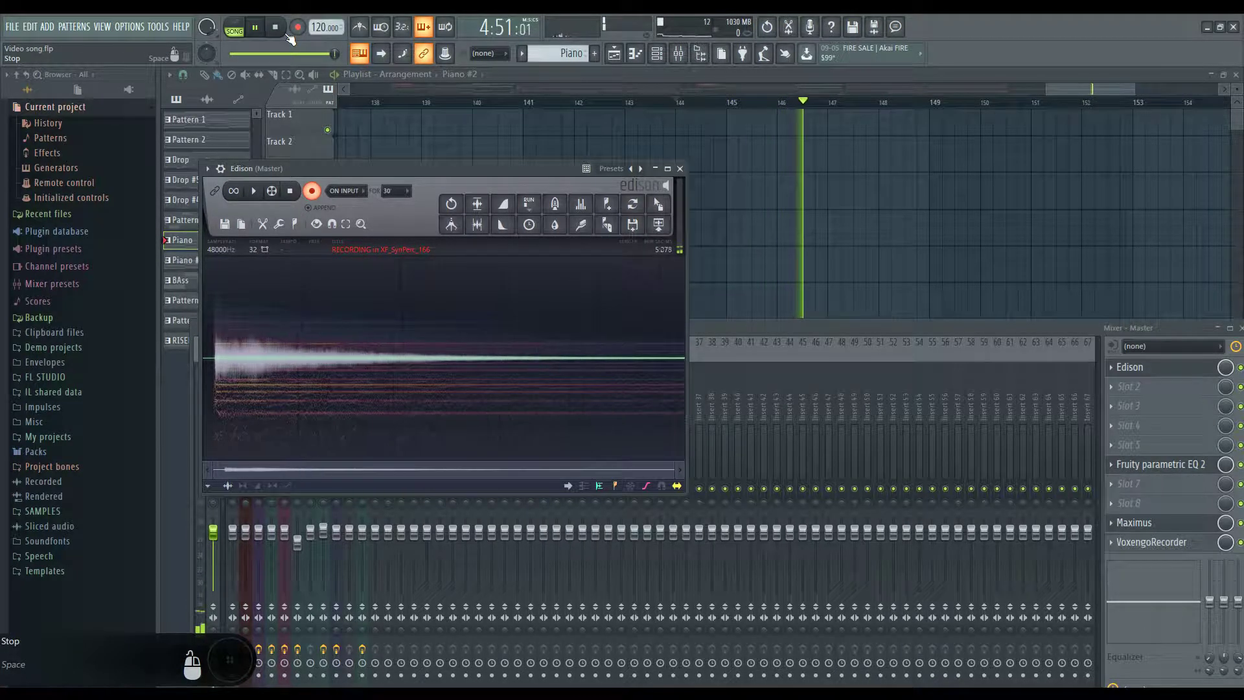
key(F1)
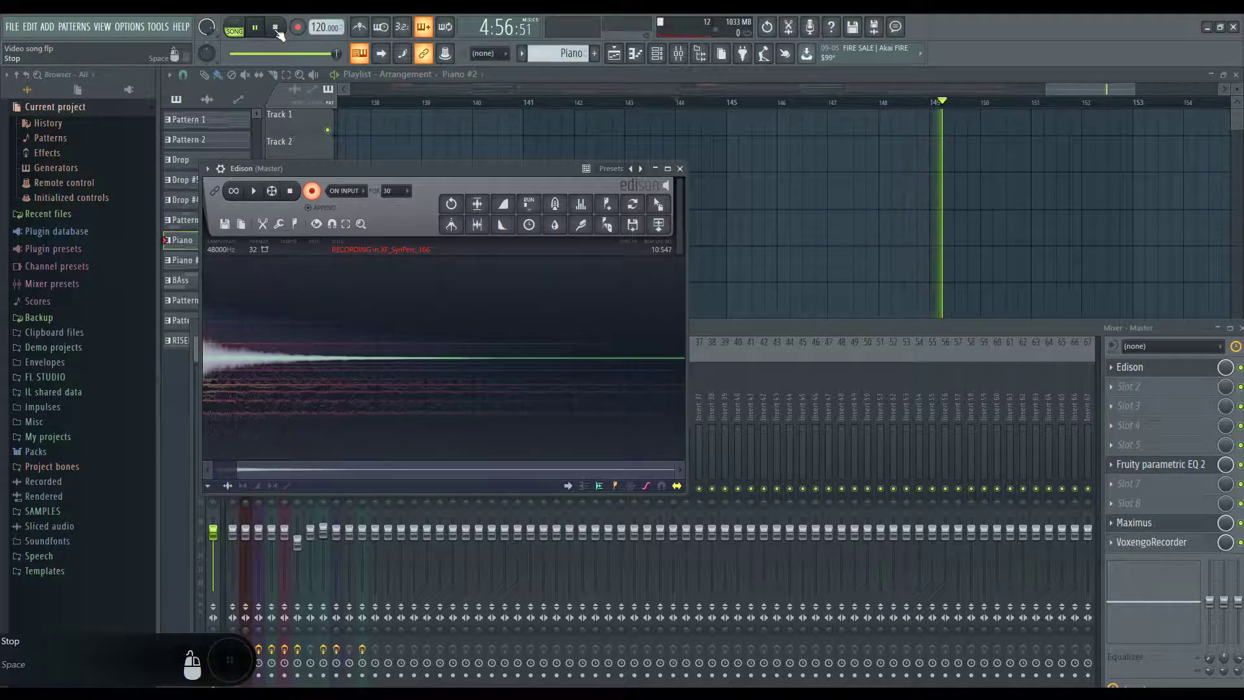
click(277, 28)
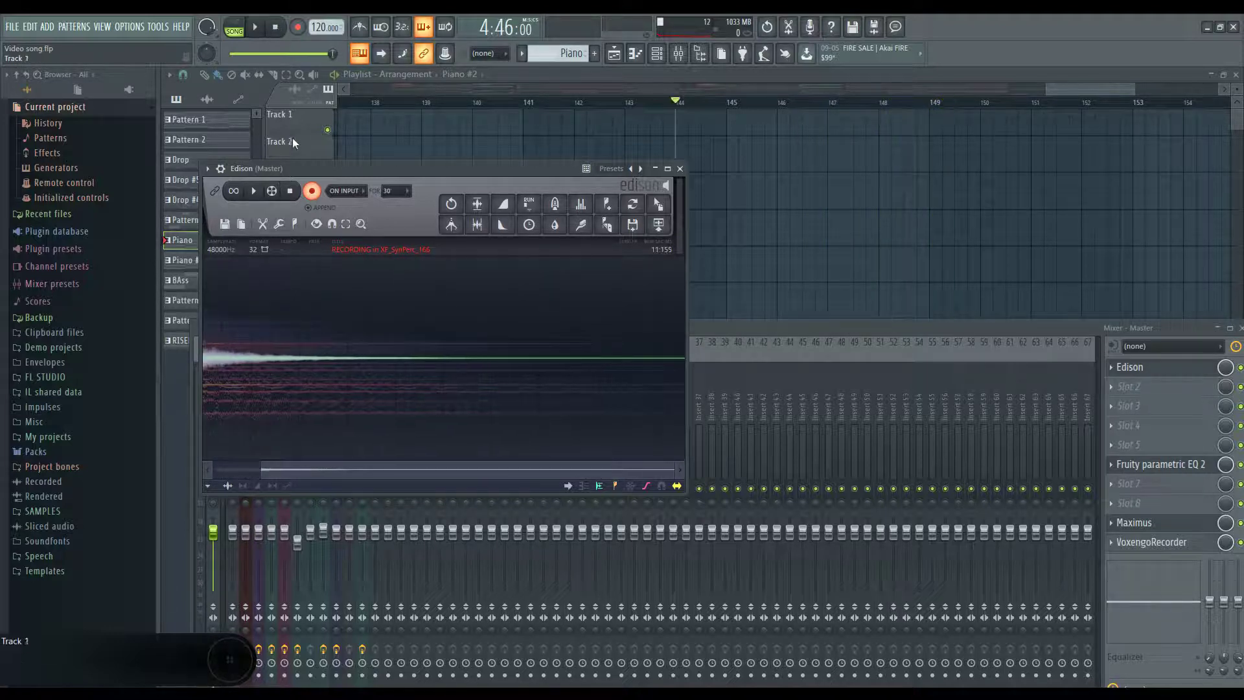
click(291, 192)
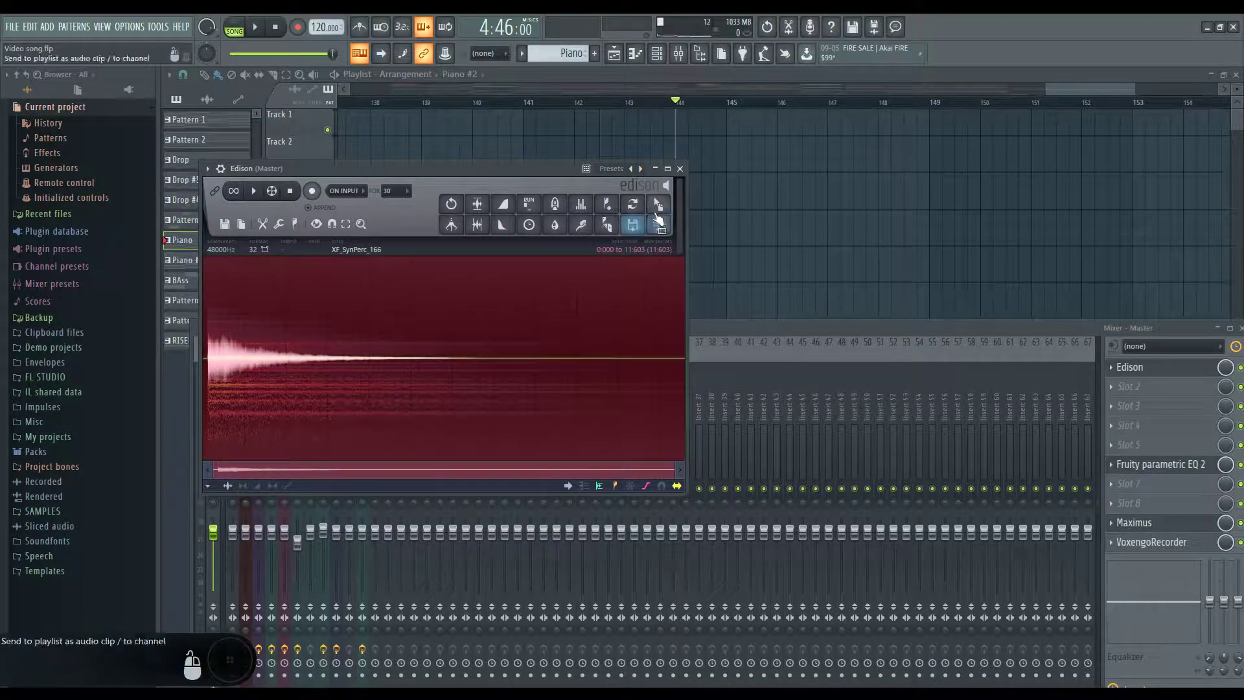
Step: Send the Edison recording to the playlist at bar 1 on Track 10 and delete the short Piano clip at bar 144
drag(658, 224, 746, 189)
scroll(770, 275, down, 5)
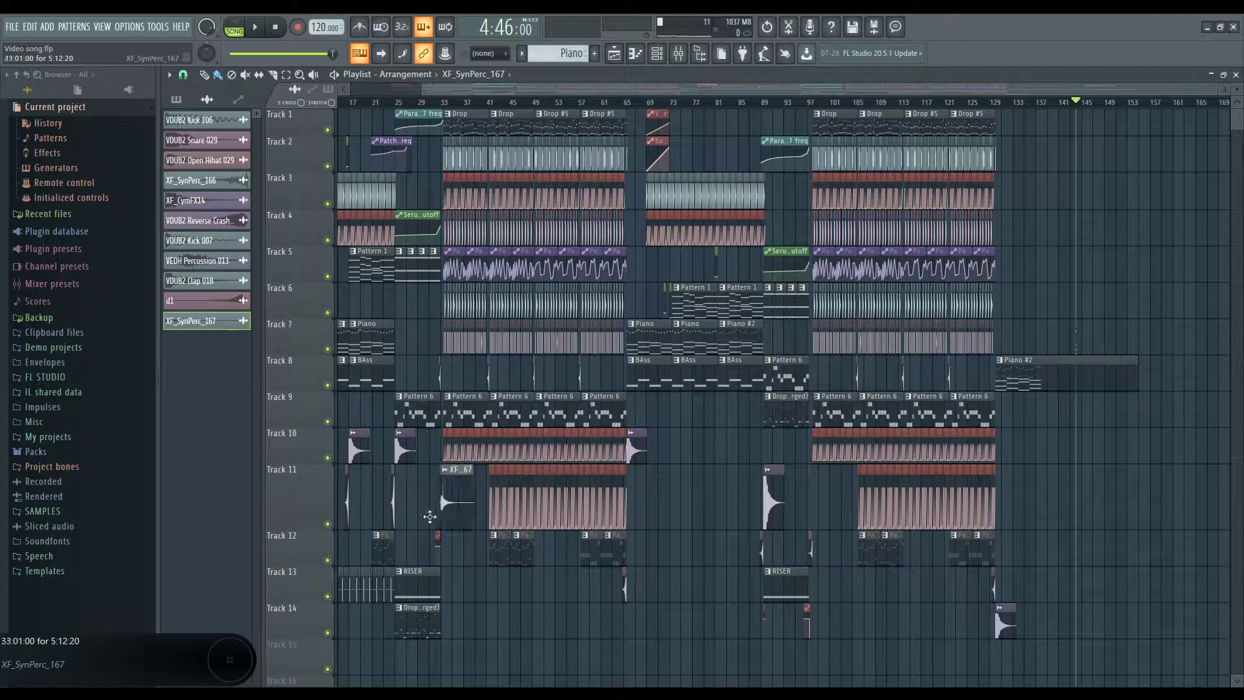
drag(430, 517, 254, 500)
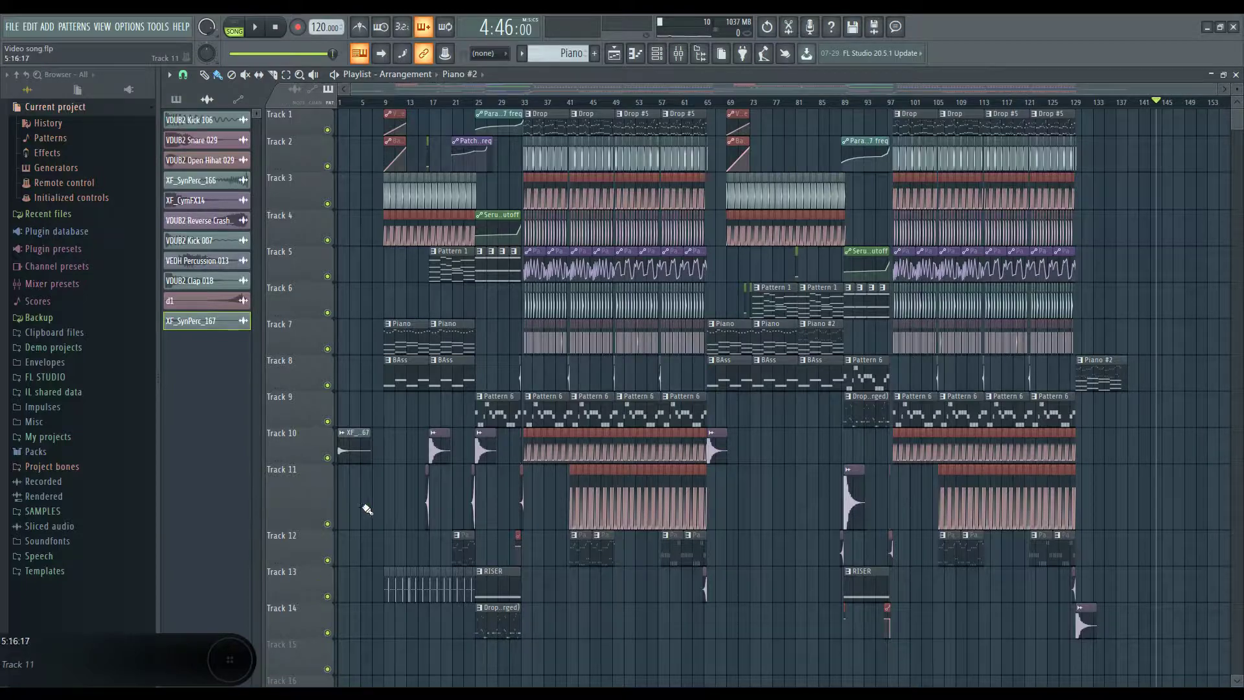
Step: Try normalizing the XF_SynPerc_167 sample and move its Track 10 clip to start at 2:13:00
scroll(370, 467, up, 7)
double_click(400, 455)
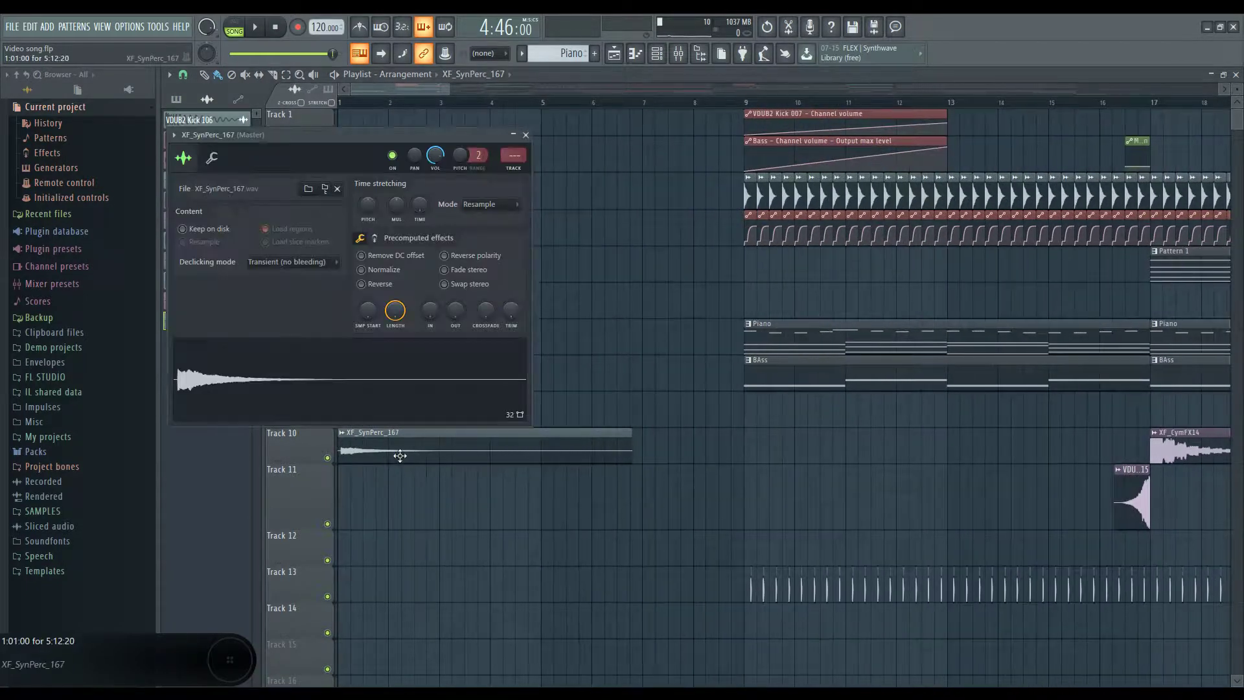
click(361, 270)
click(525, 135)
drag(497, 461, 584, 461)
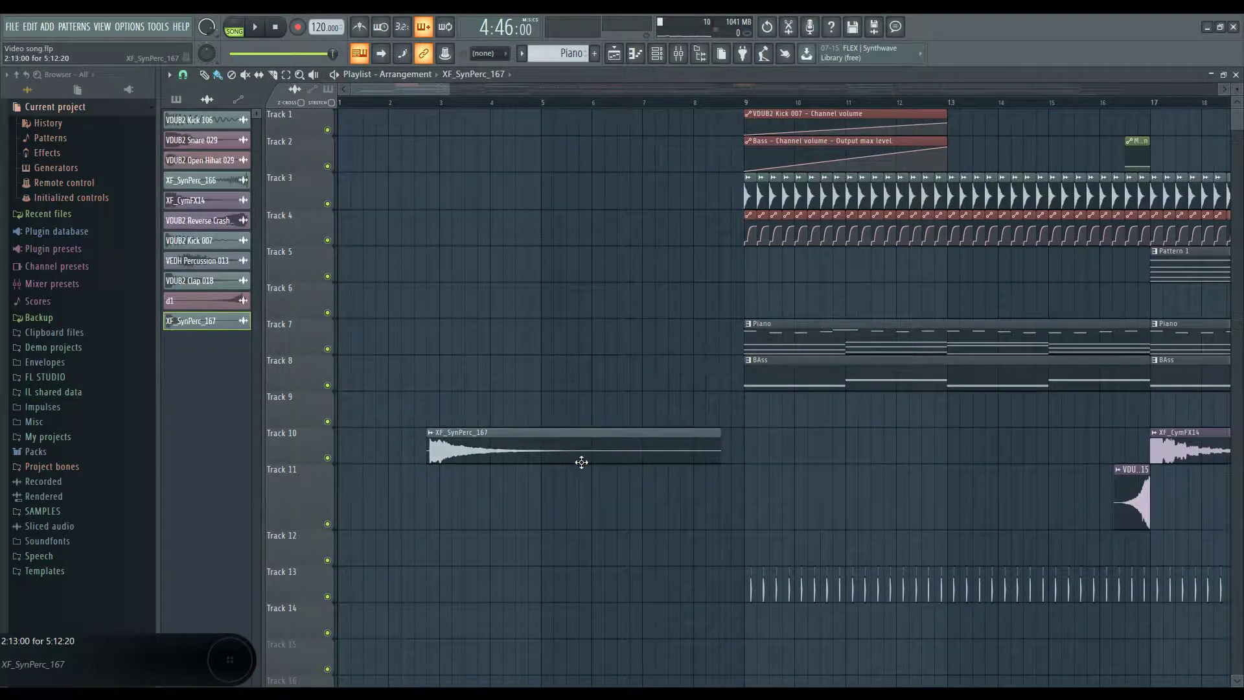
Step: Reverse the XF_SynPerc_167 sample with normalization off and shift its clip to start at 3:09:07
double_click(581, 462)
click(368, 284)
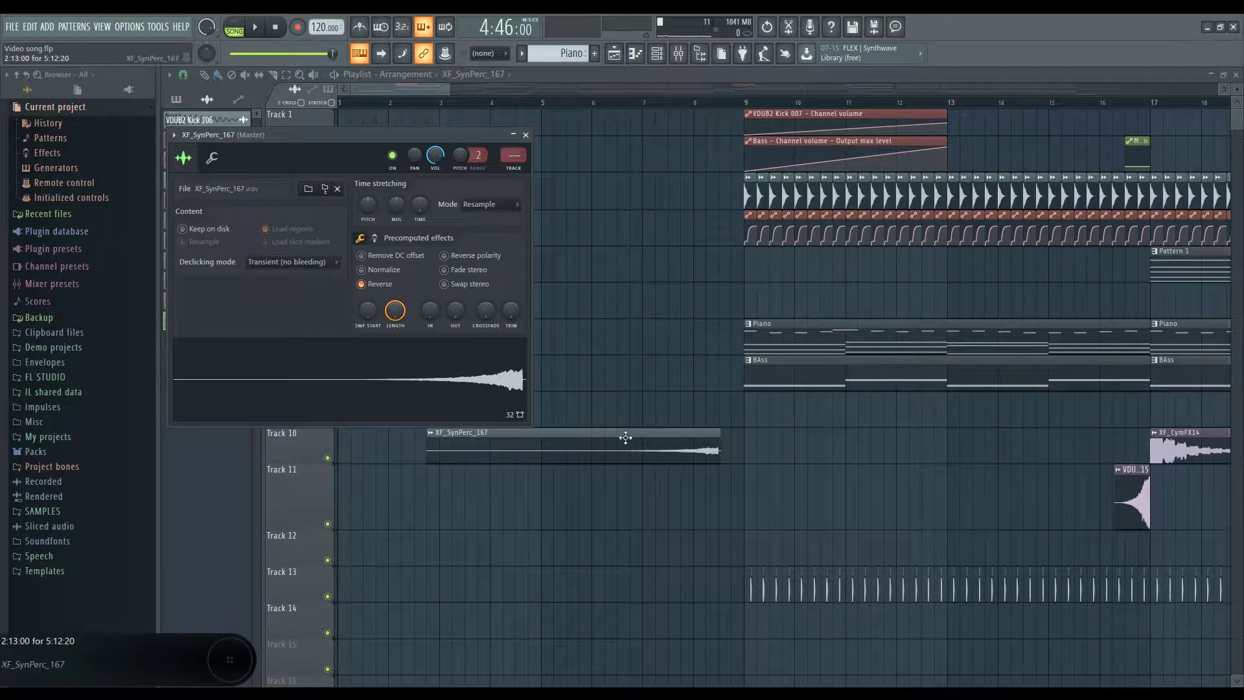
drag(625, 438, 675, 448)
Step: Trim the end of the reversed XF_SynPerc_167 clip to bar 9 on Track 10 and play the lead-in
scroll(747, 462, up, 5)
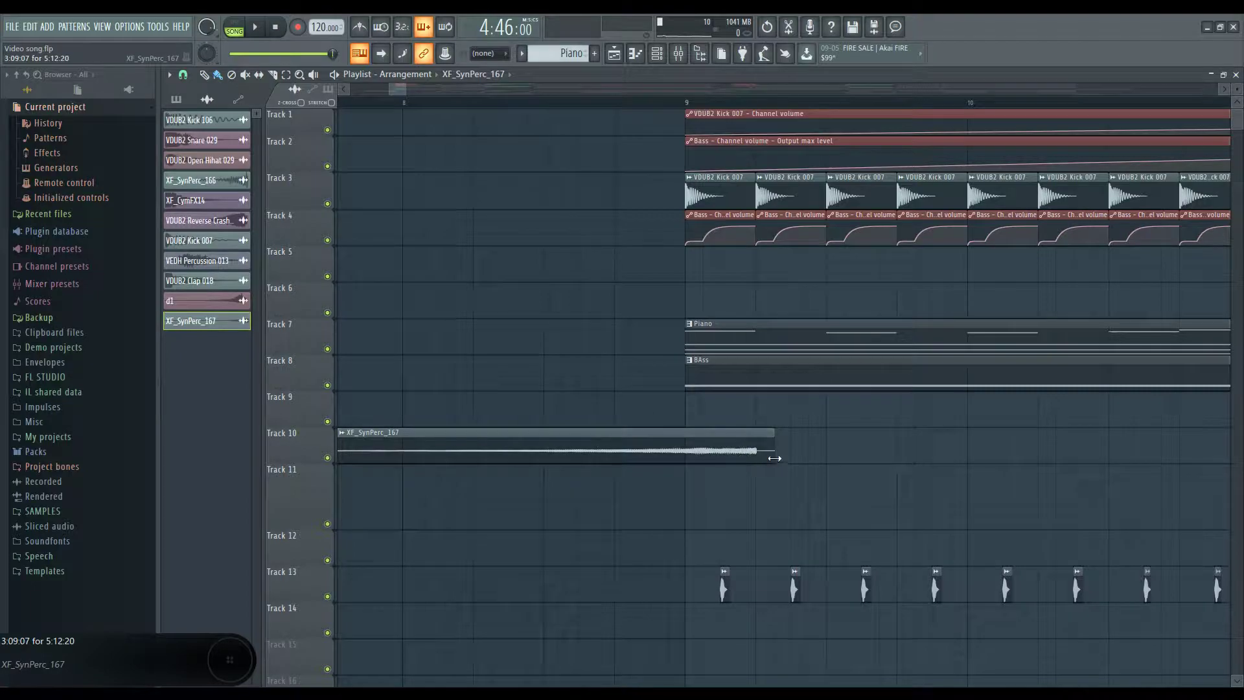
scroll(686, 473, down, 5)
key(space)
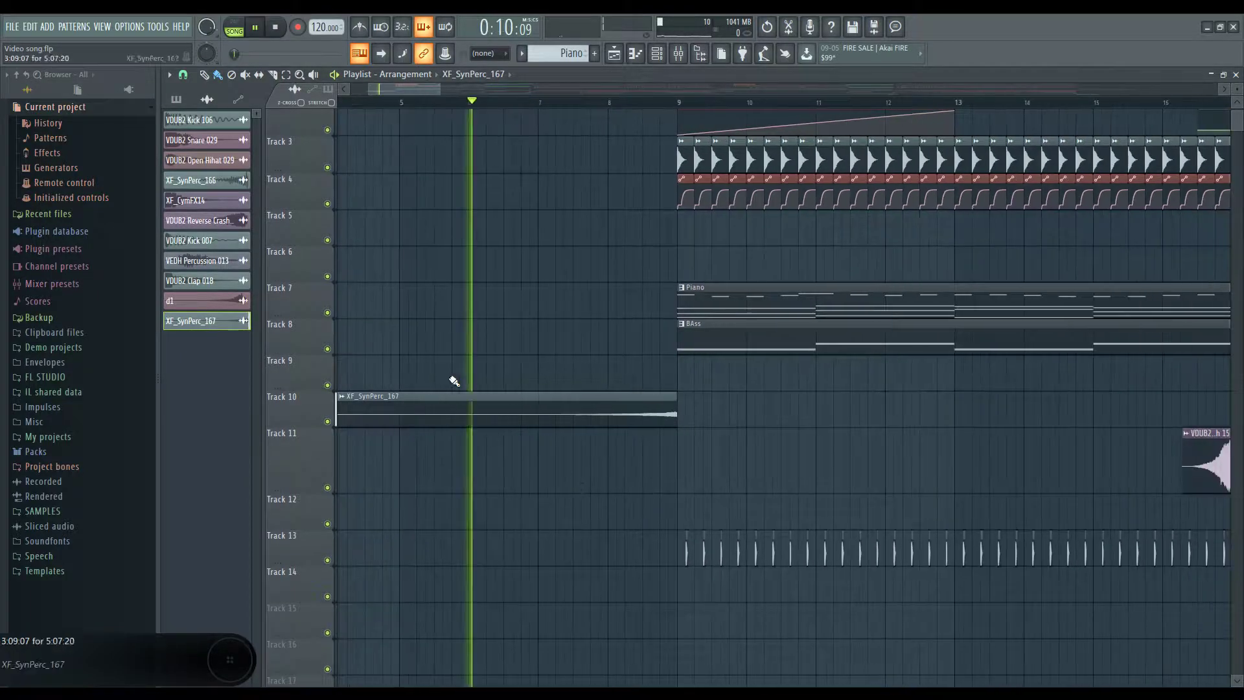
scroll(504, 448, down, 4)
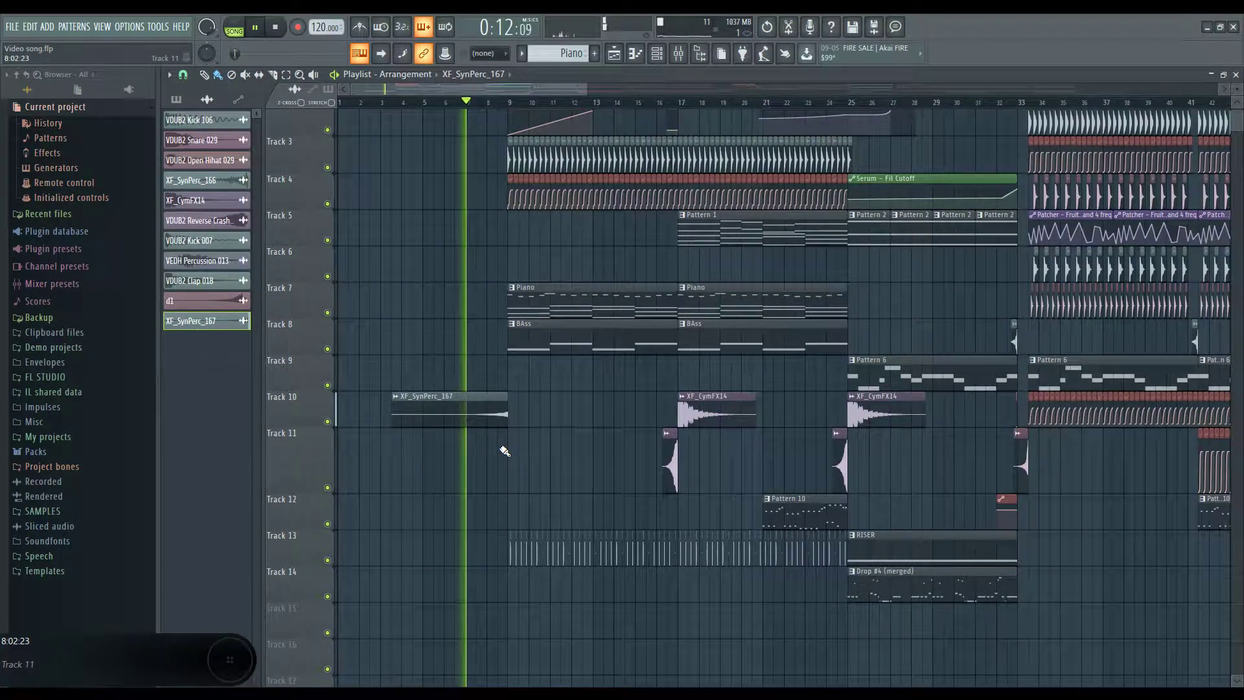
Step: Normalize the reversed XF_SynPerc_167 sample, adjust its fade-out, and set its volume to 40%
scroll(503, 451, down, 1)
scroll(503, 450, down, 2)
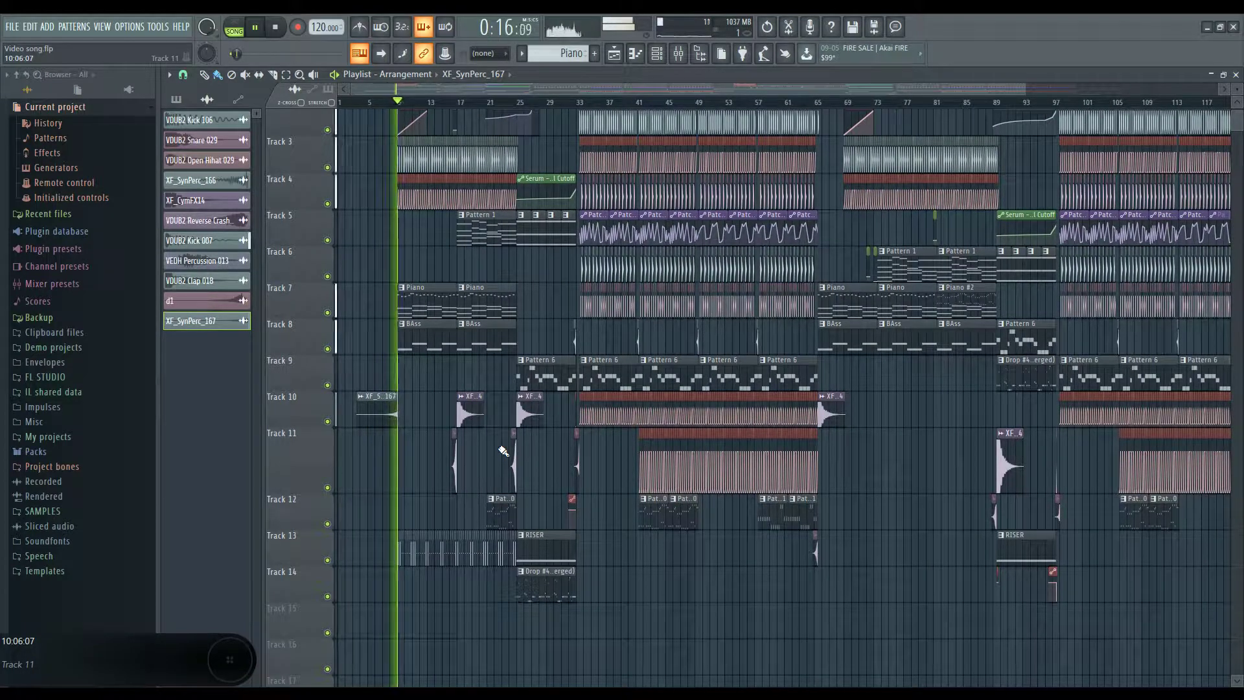
scroll(429, 507, up, 1)
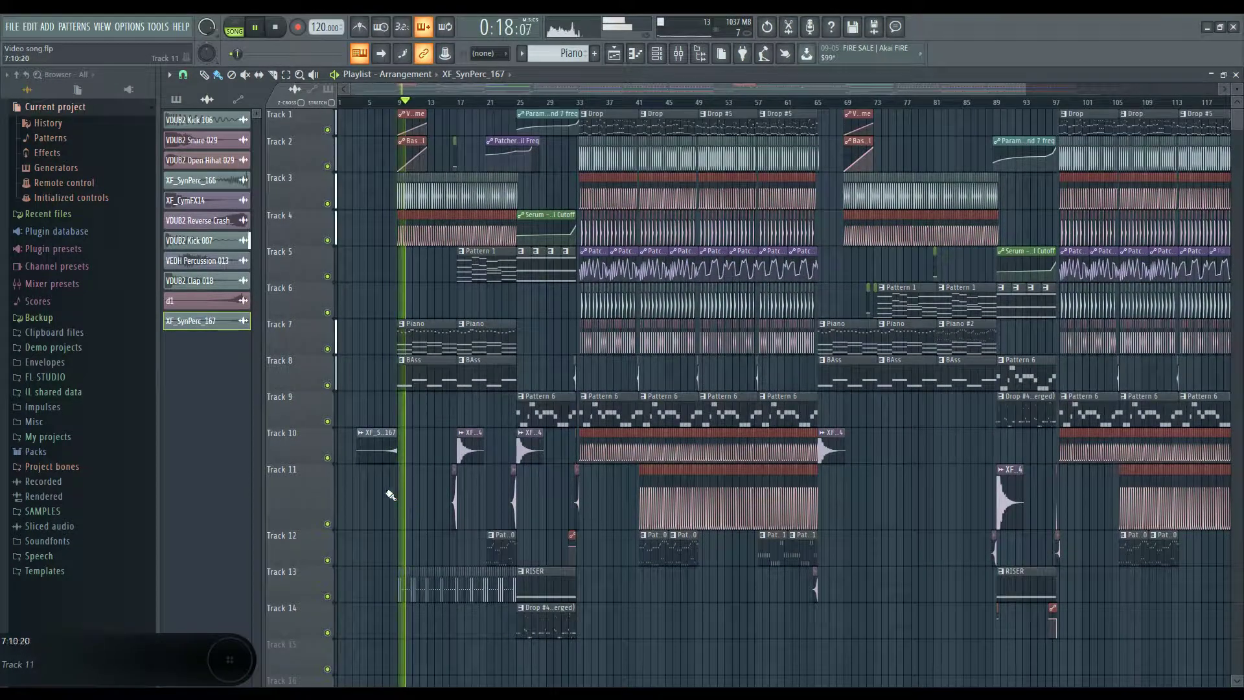
scroll(386, 497, up, 4)
double_click(389, 451)
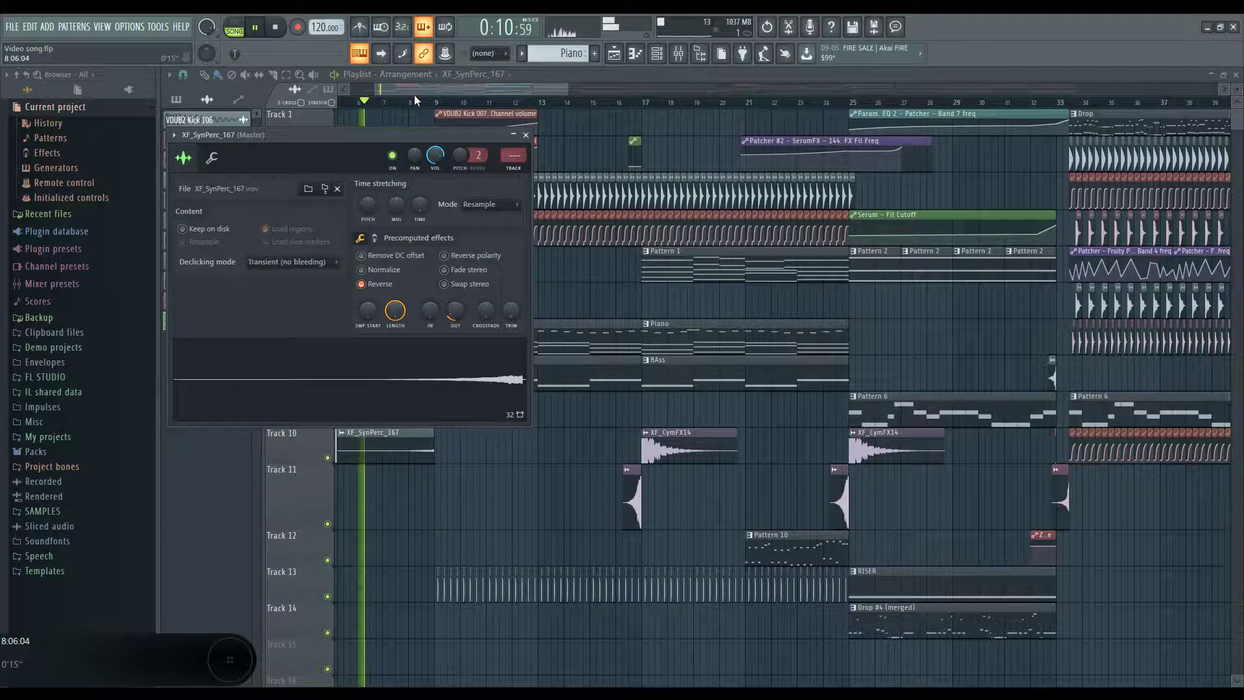
click(366, 272)
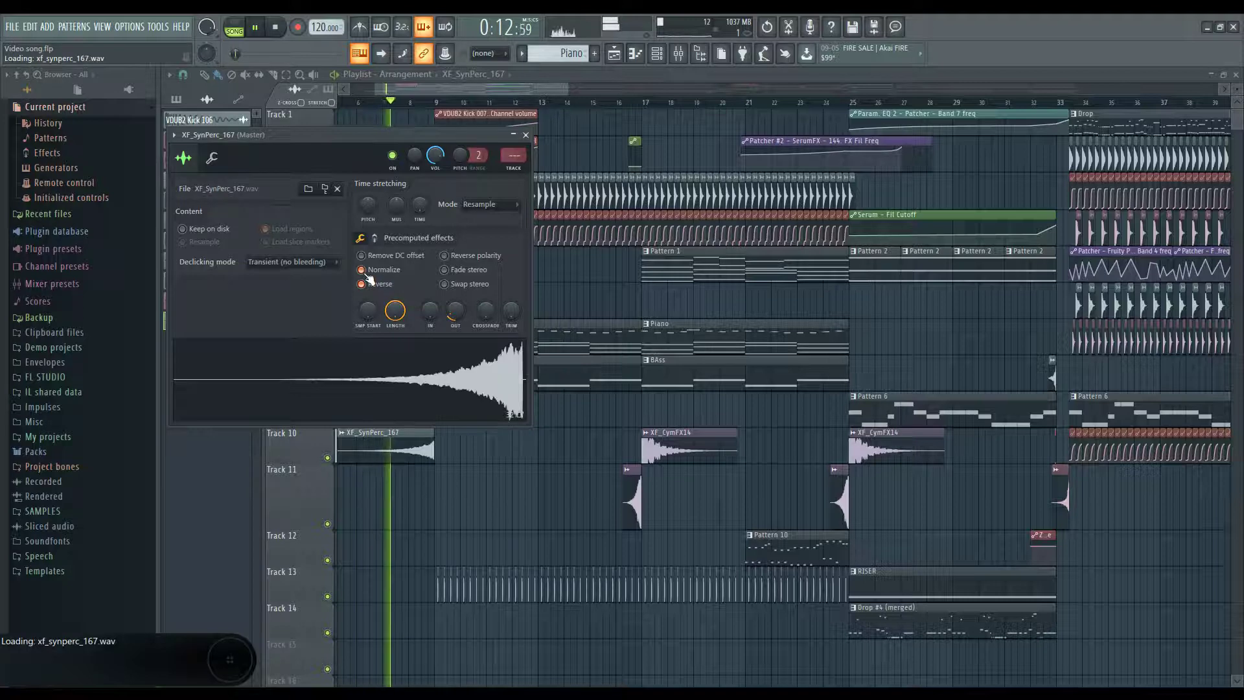
drag(453, 318, 454, 298)
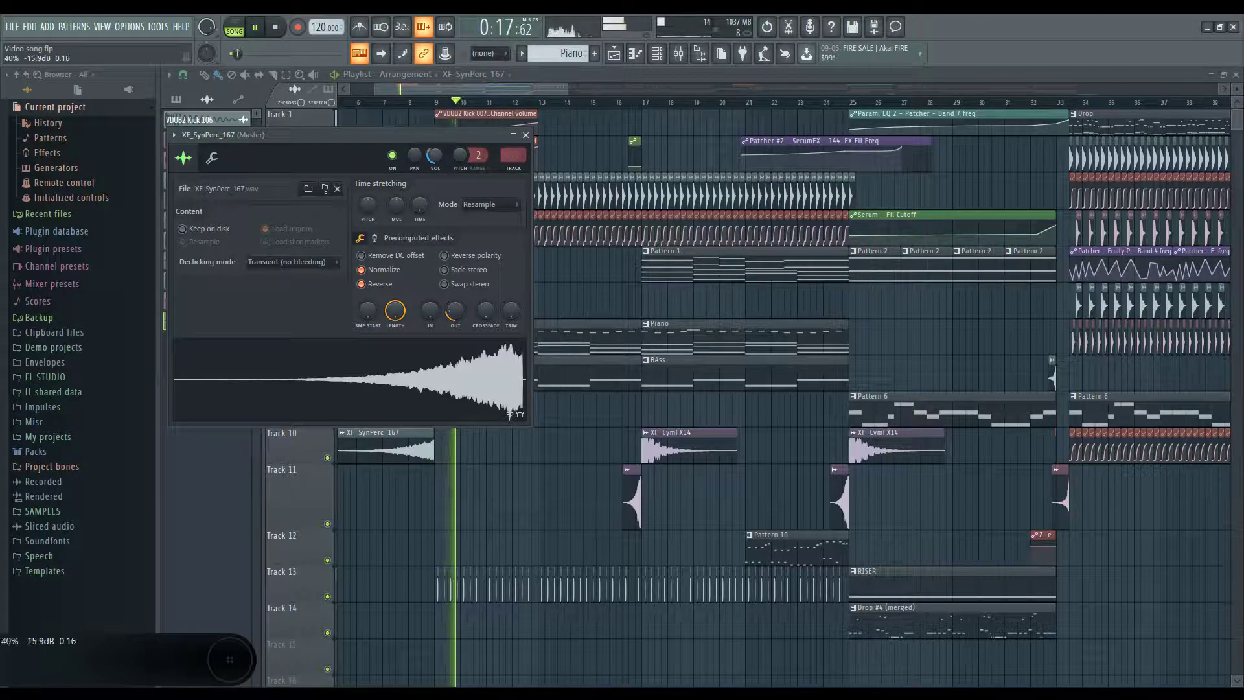
click(411, 103)
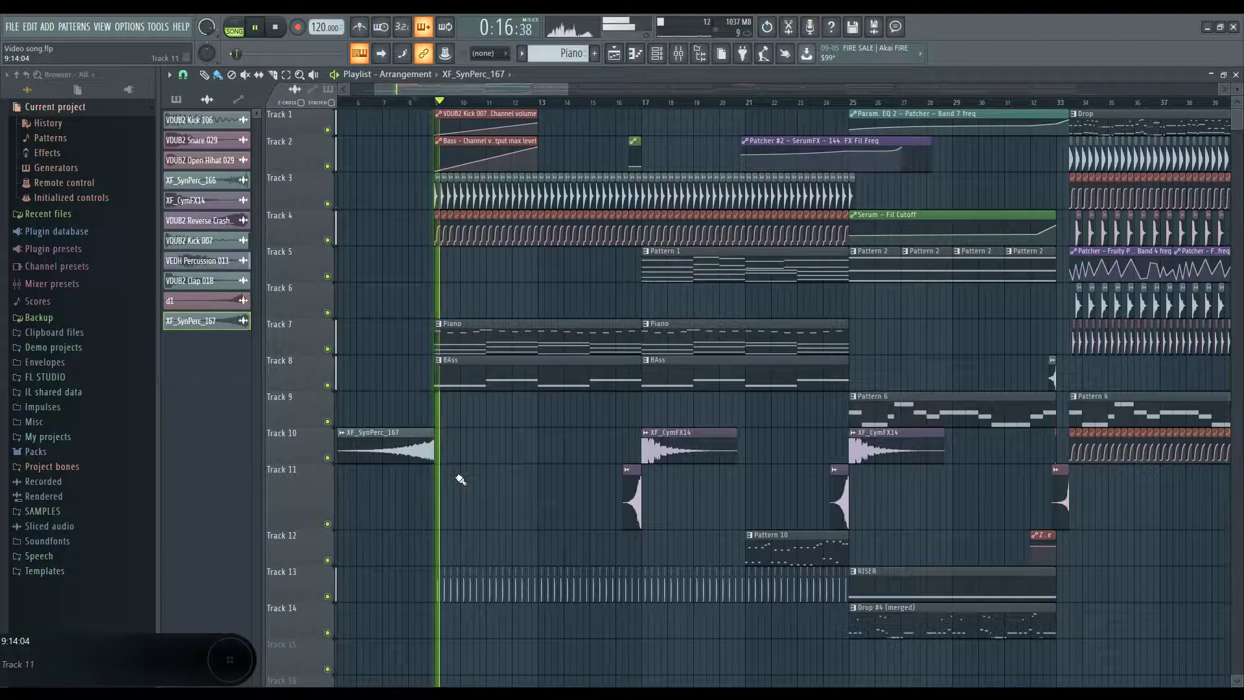
Step: Trim the start of the XF_SynPerc_167 clip on Track 10 to bar 5
scroll(458, 473, down, 6)
scroll(355, 469, up, 4)
key(space)
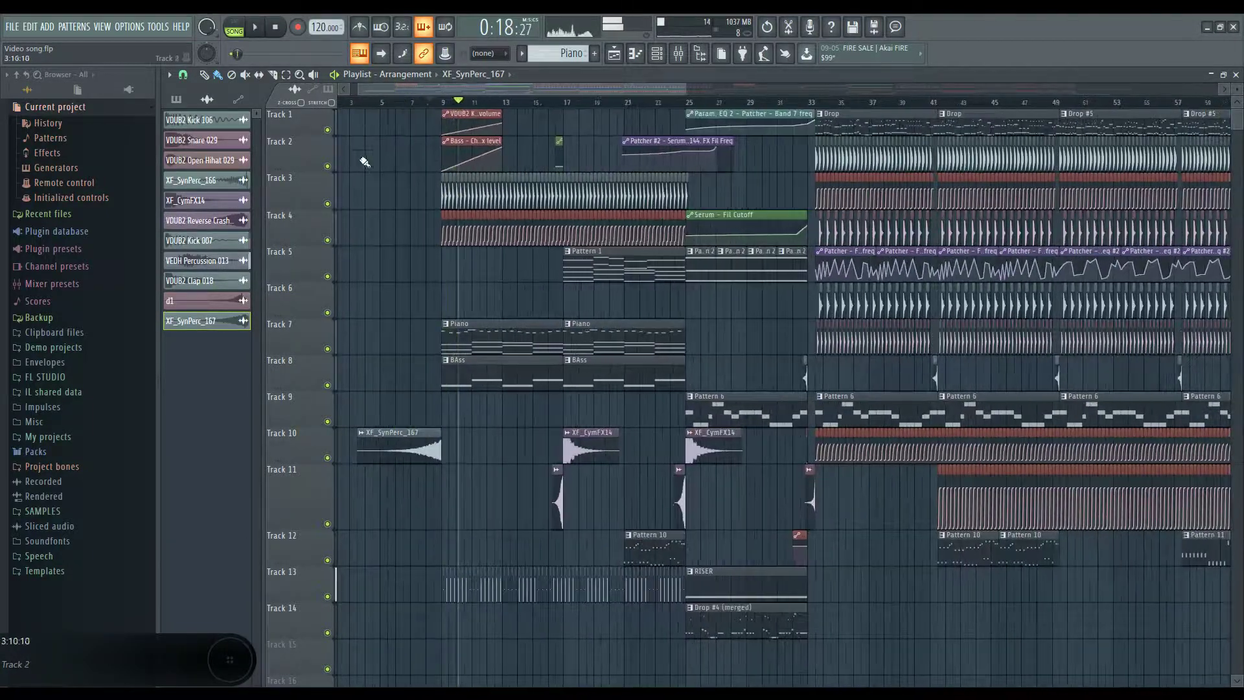
scroll(361, 389, up, 3)
key(space)
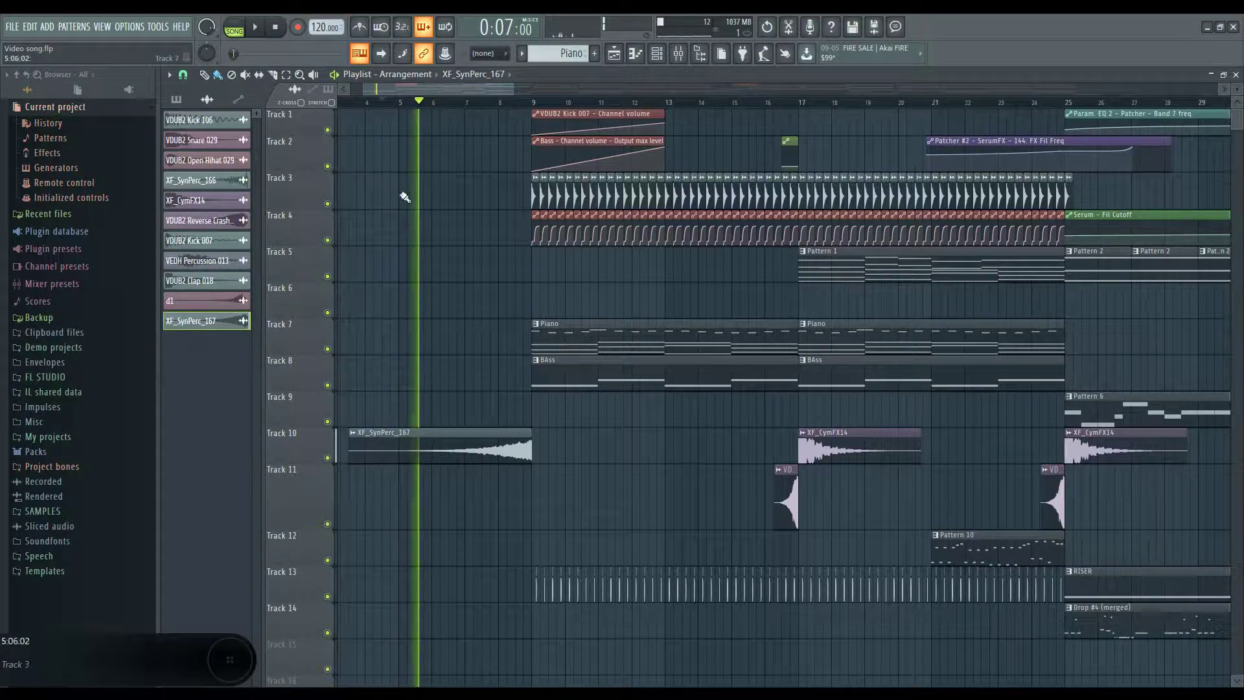
key(space)
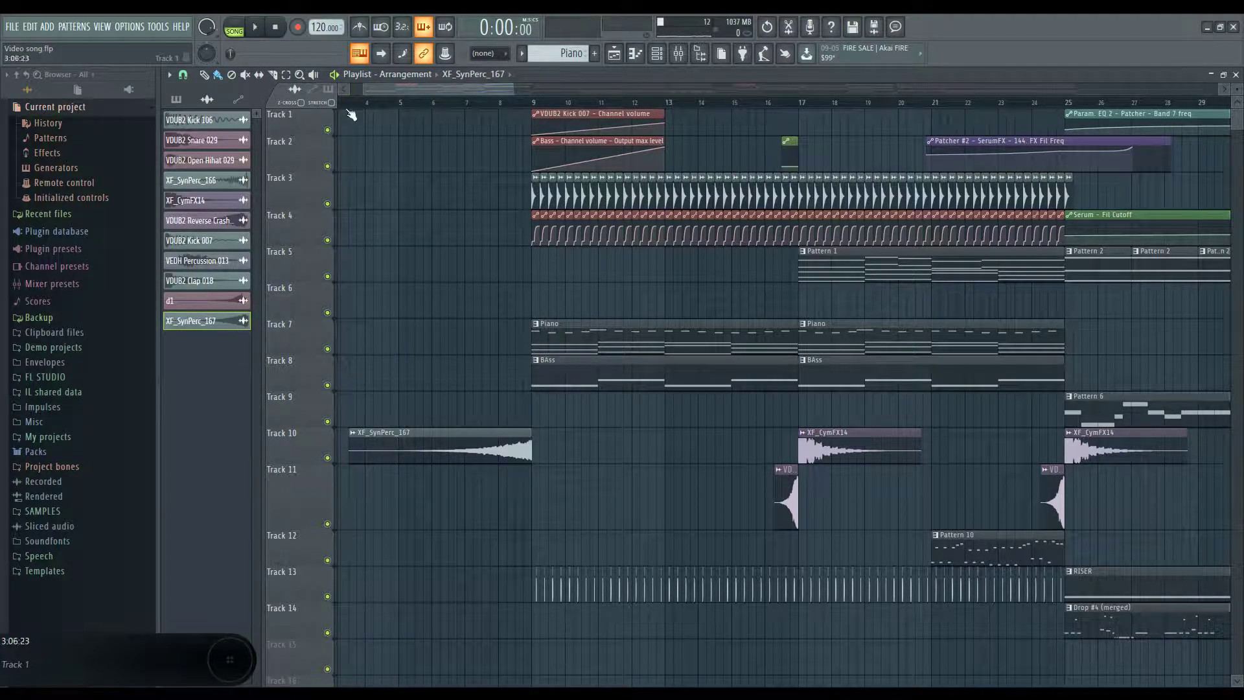
key(space)
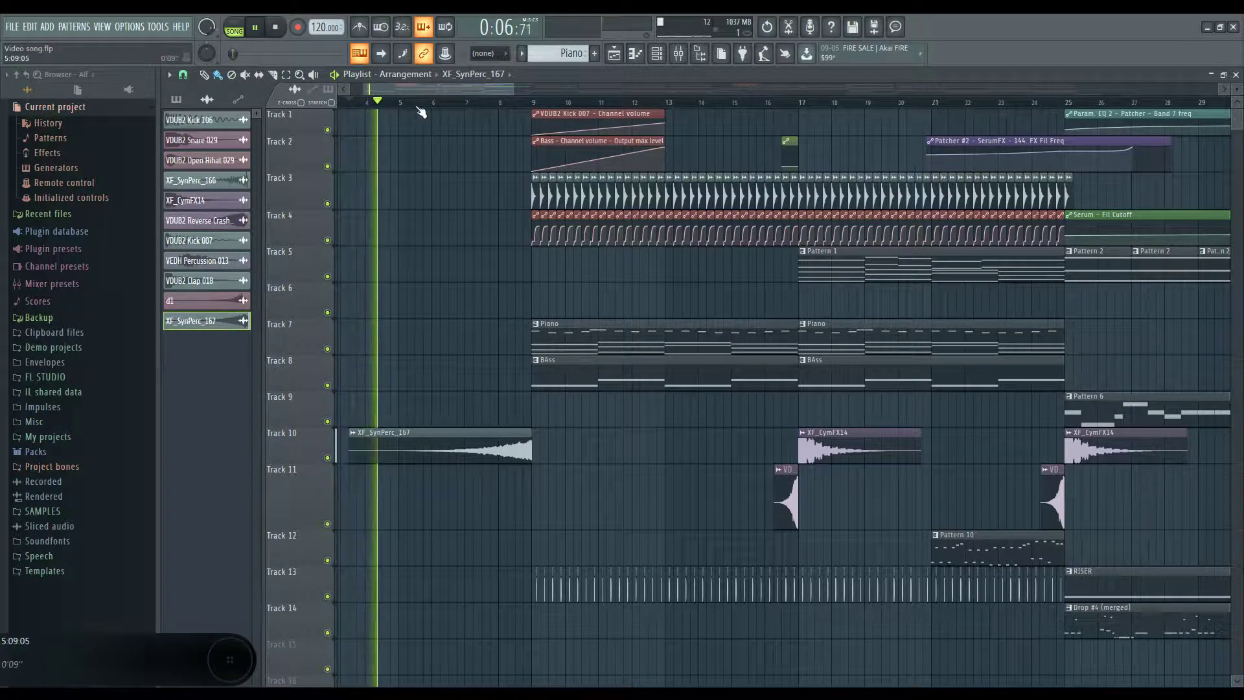
key(space)
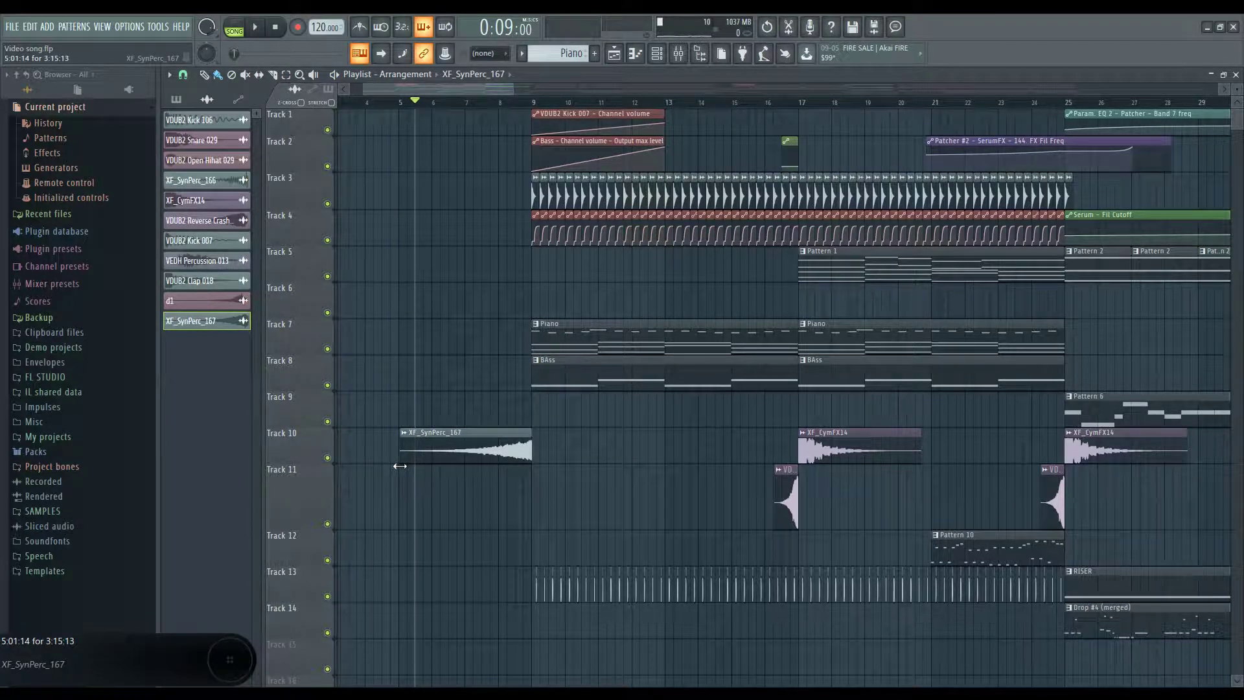
Step: Play the lead-in into bar 9 and lower the XF_SynPerc_167 sample's volume to 23%
key(space)
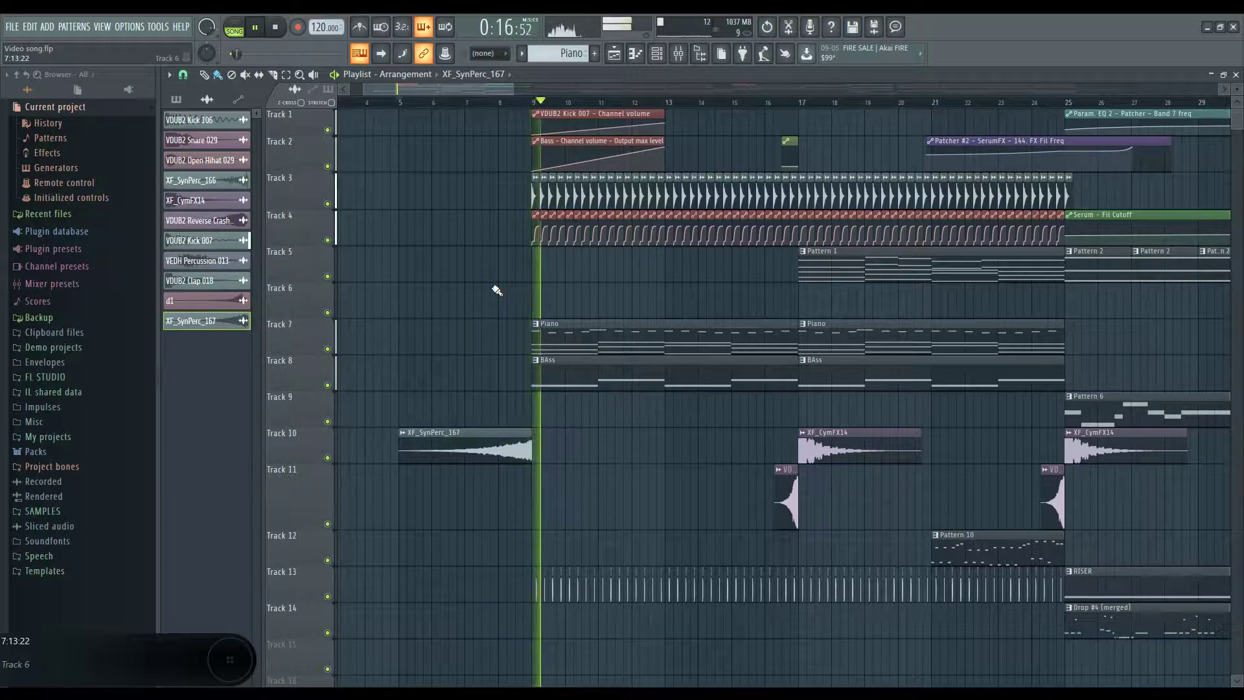
double_click(494, 456)
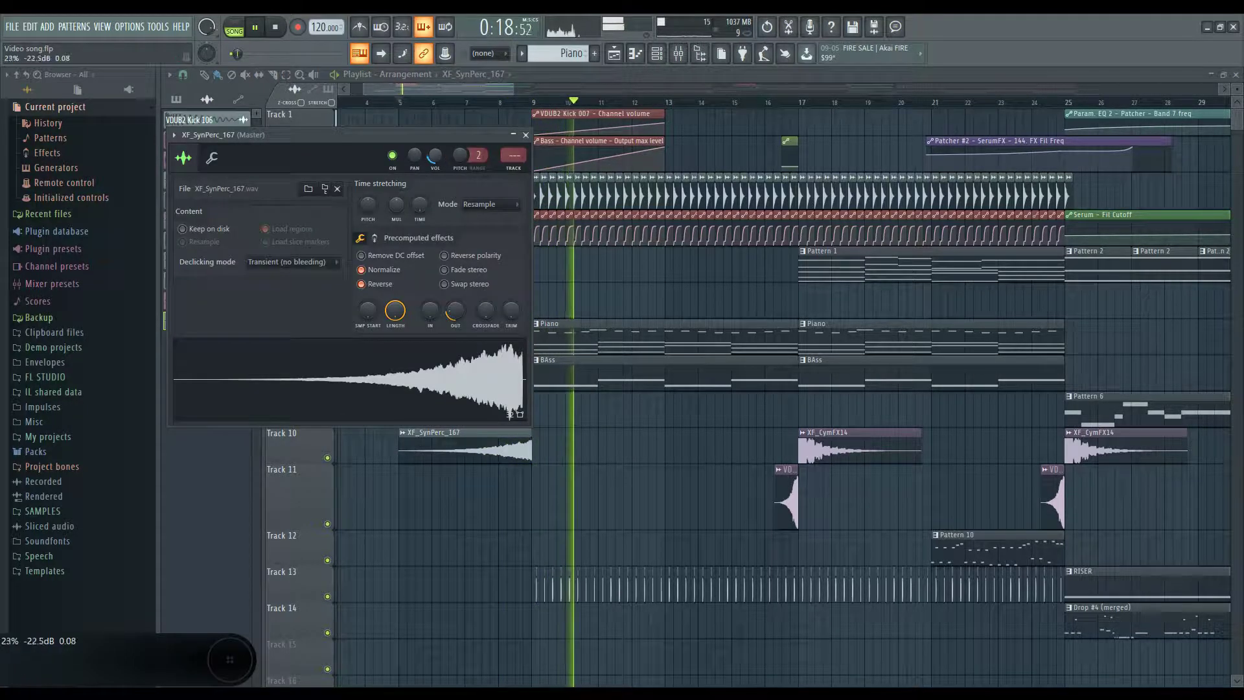
click(525, 135)
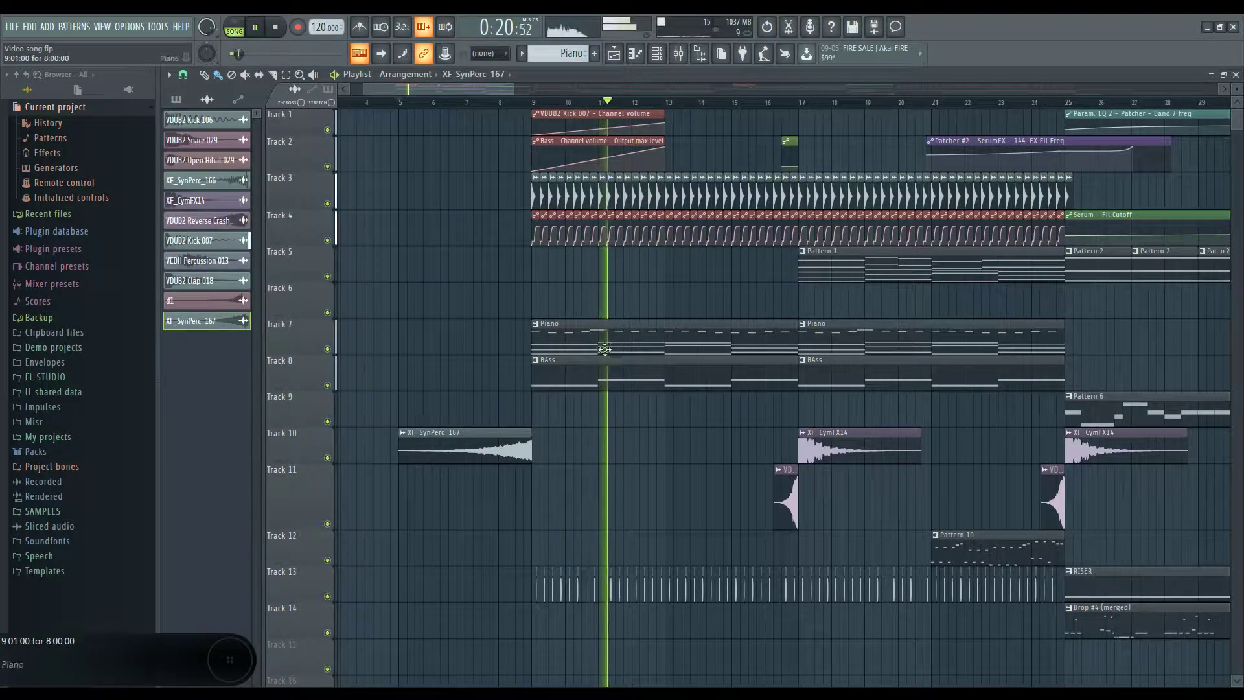
Step: Play the song's ending and extend the end of the Piano #2 clip on Track 8 to bar 141
scroll(571, 389, down, 5)
scroll(571, 389, down, 2)
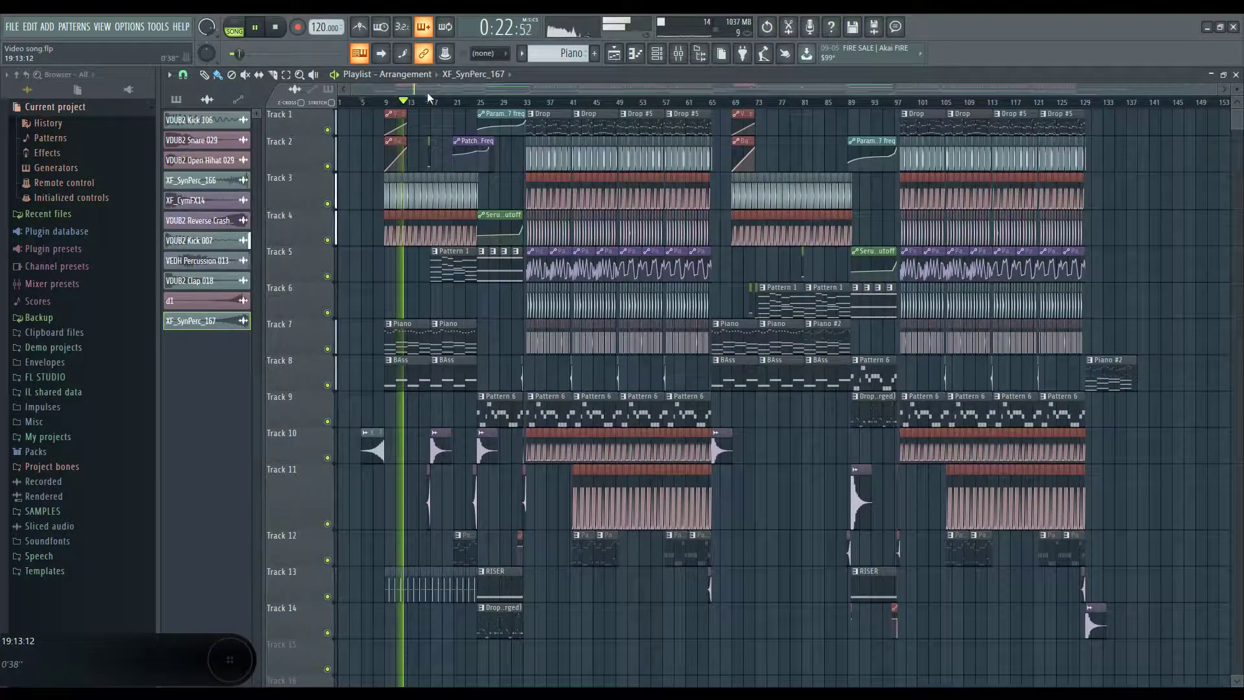
key(space)
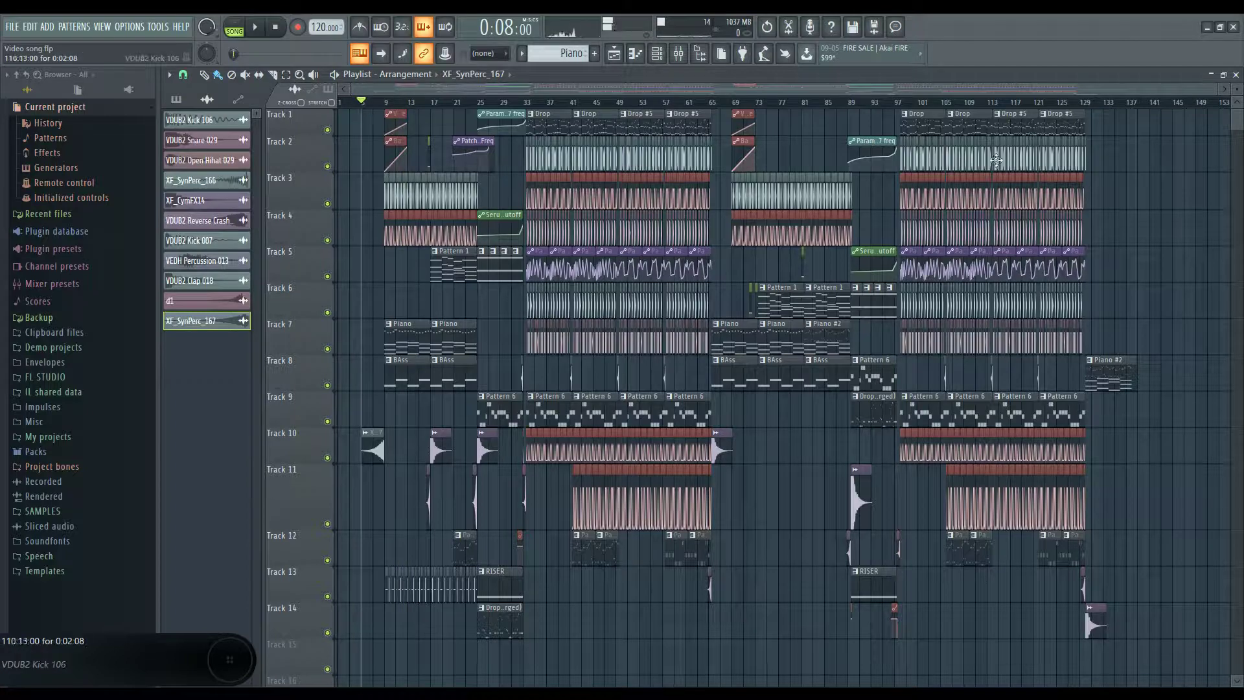
click(1088, 105)
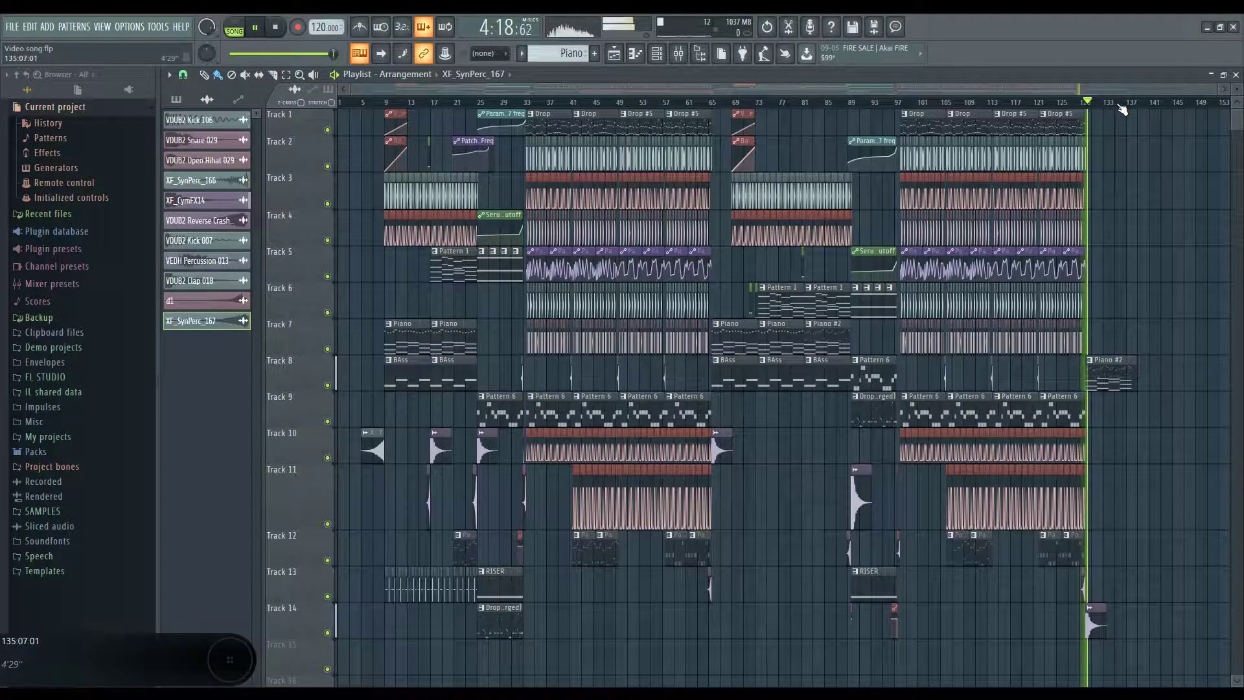
scroll(1173, 410, up, 6)
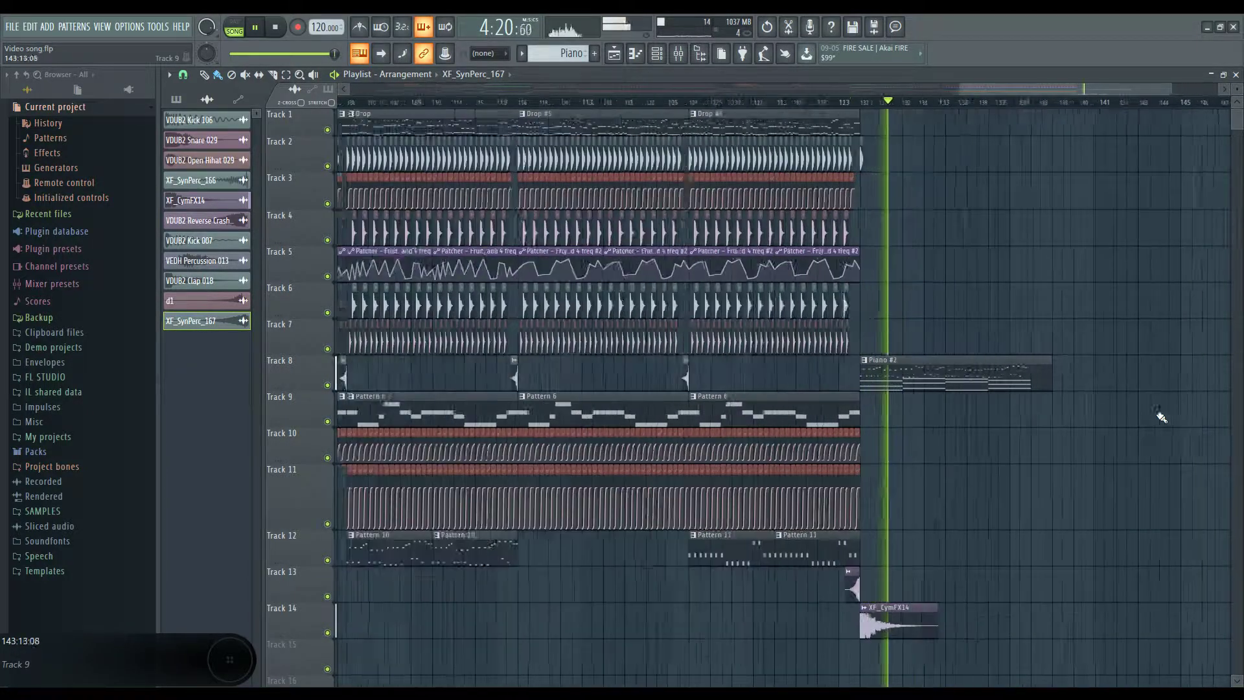
drag(952, 394, 1034, 393)
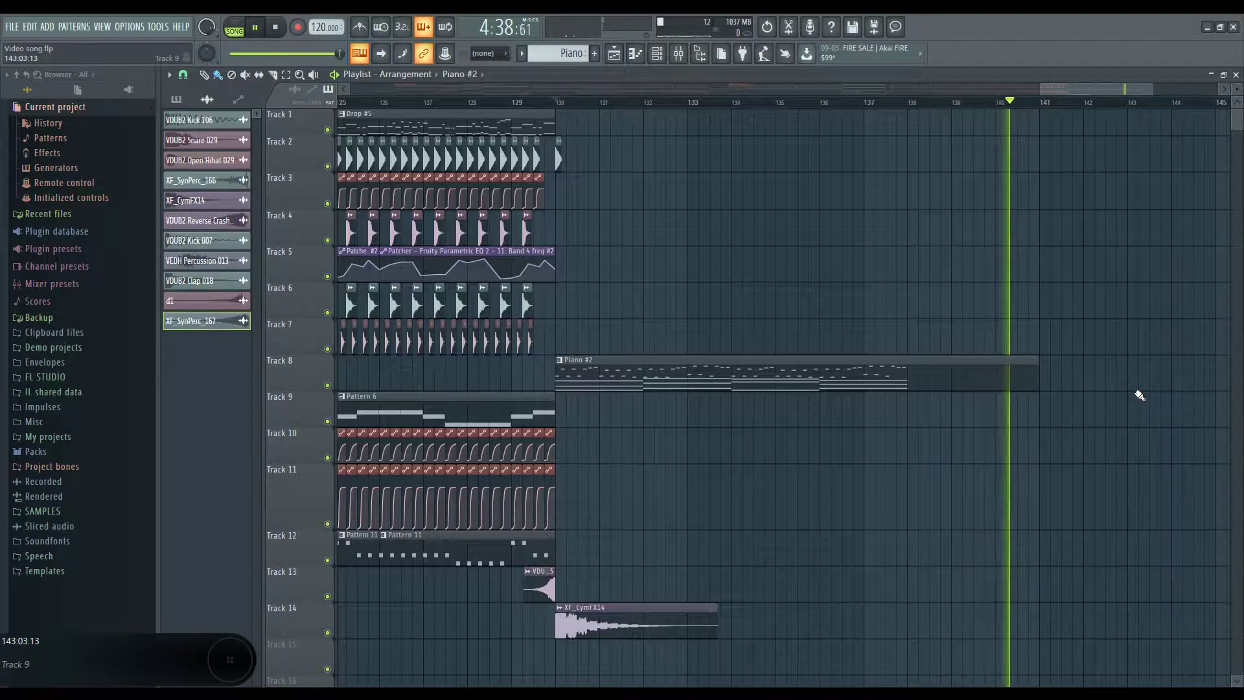
key(space)
Step: Play the whole arrangement from bar 5 through the first drop and into the second break
ctrl+scroll(669, 550, down, 6)
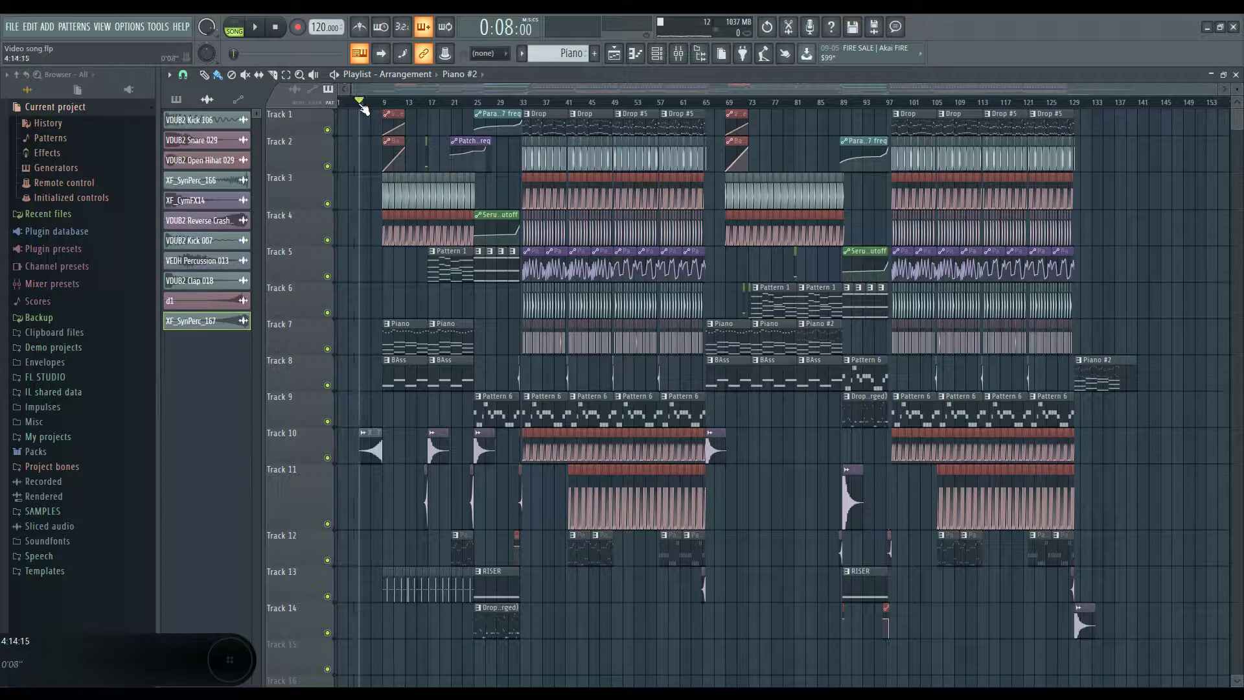
key(space)
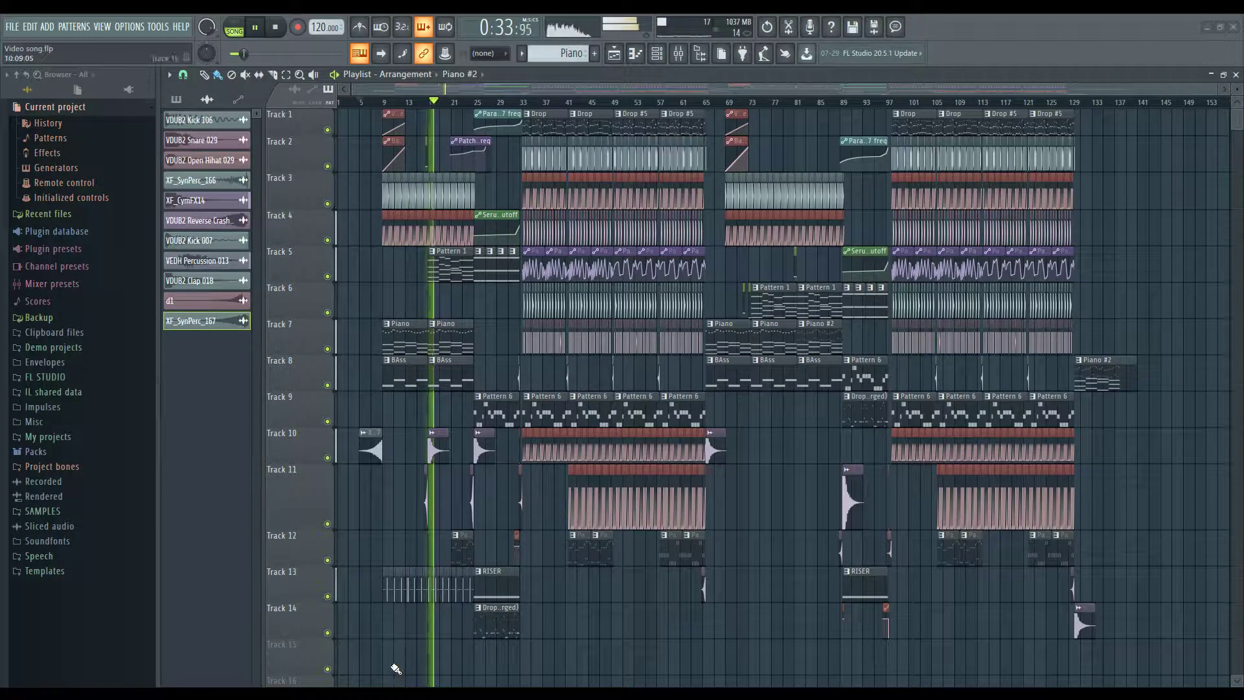
scroll(409, 550, up, 10)
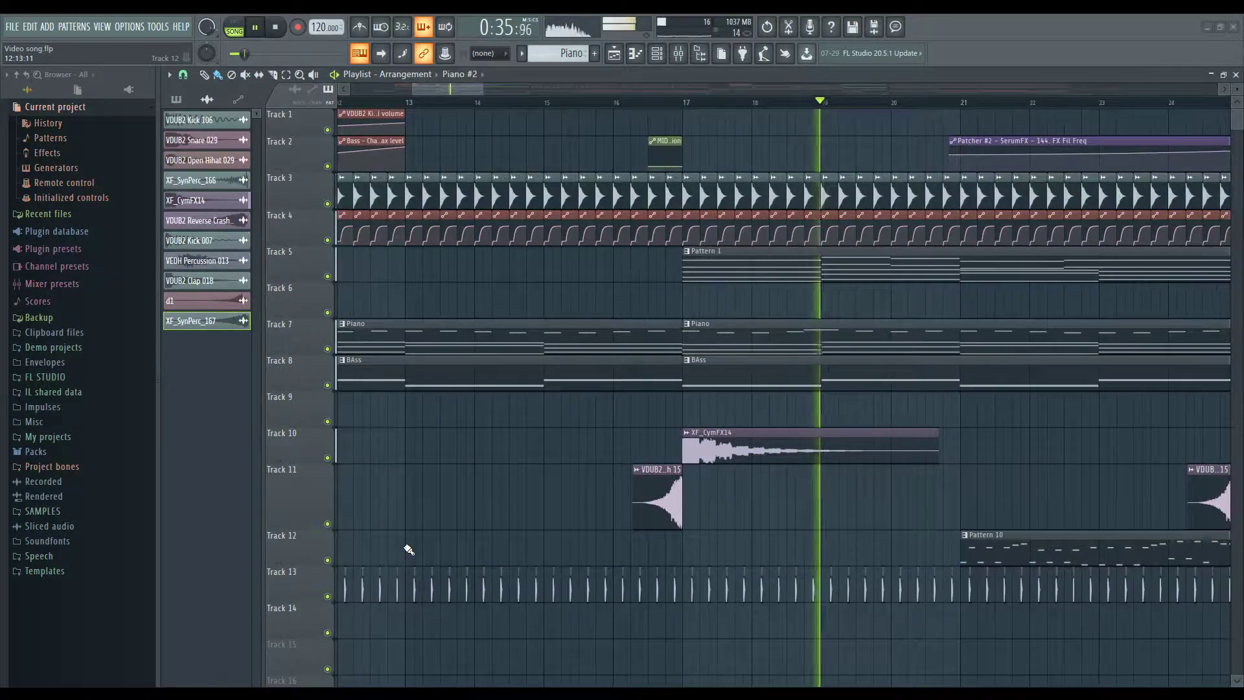
scroll(418, 551, down, 2)
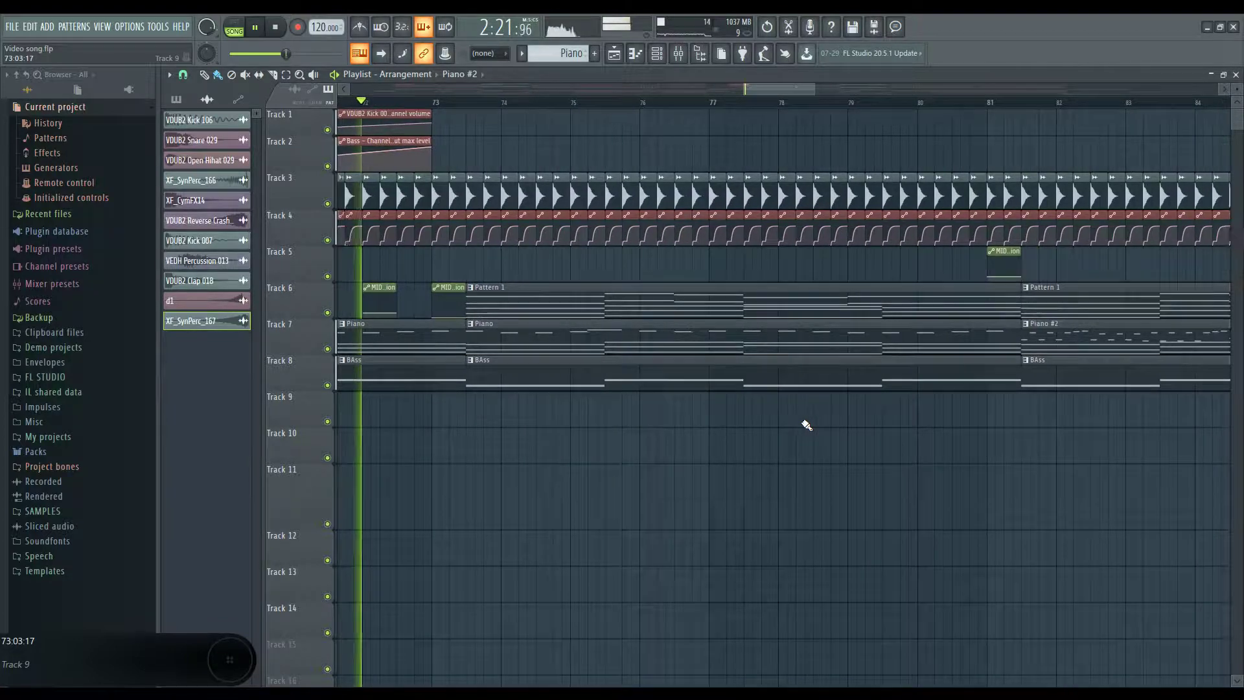
Step: Replay the second break from just before bar 69 and examine where the kick and bass volume automation enter
scroll(542, 523, down, 6)
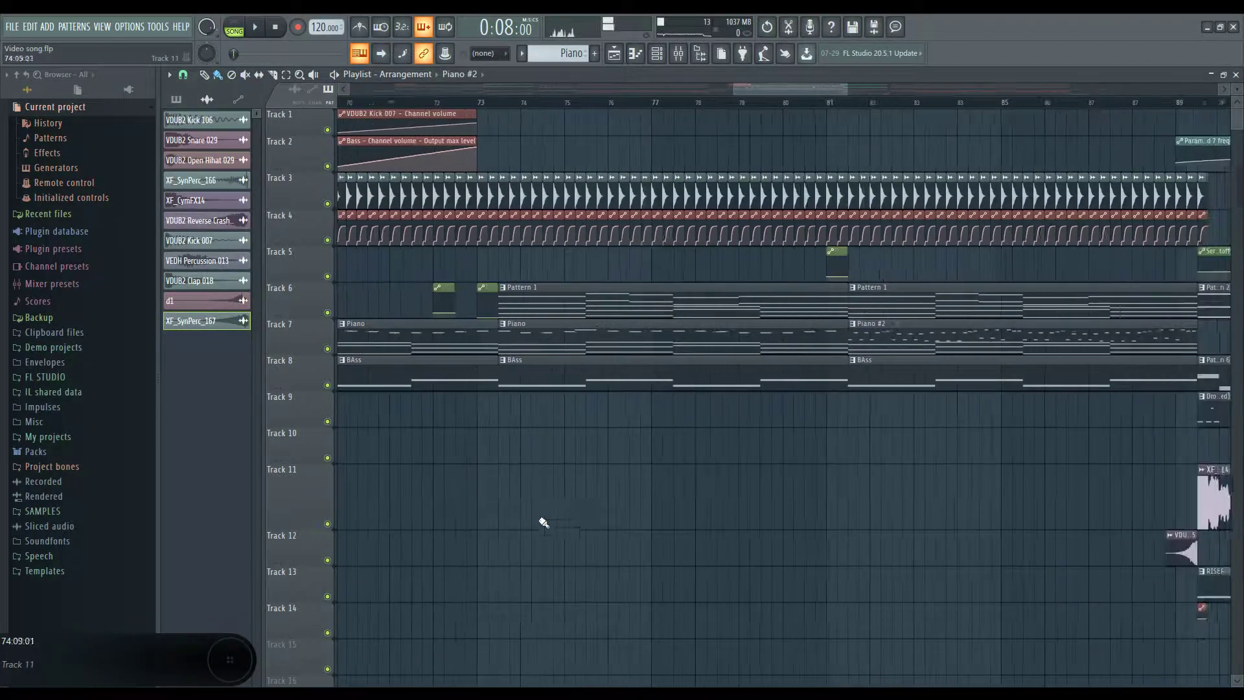
scroll(353, 415, up, 5)
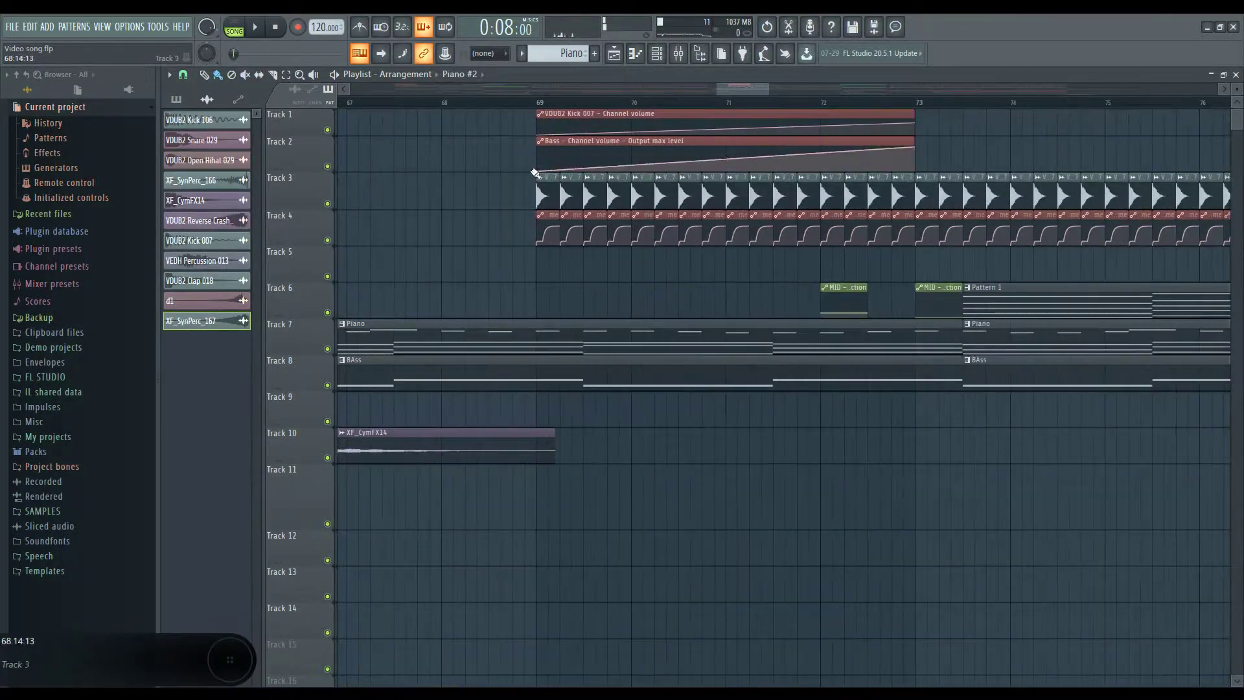
click(529, 103)
key(space)
key(space)
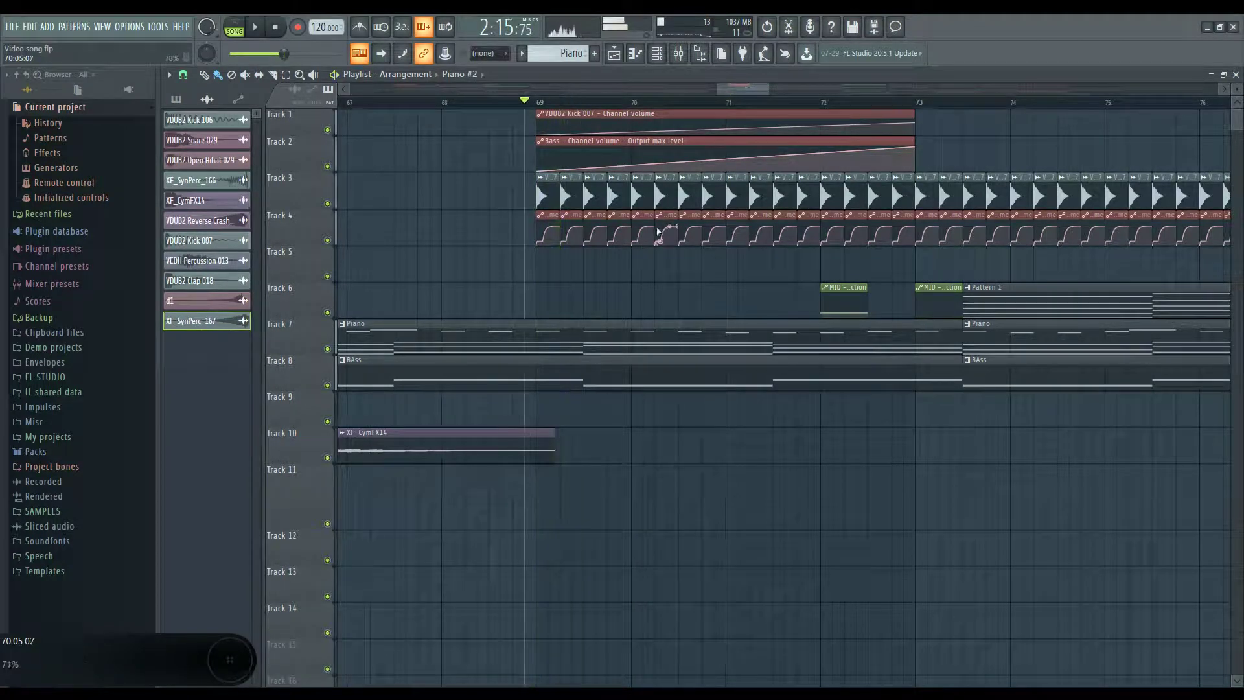
scroll(595, 320, up, 4)
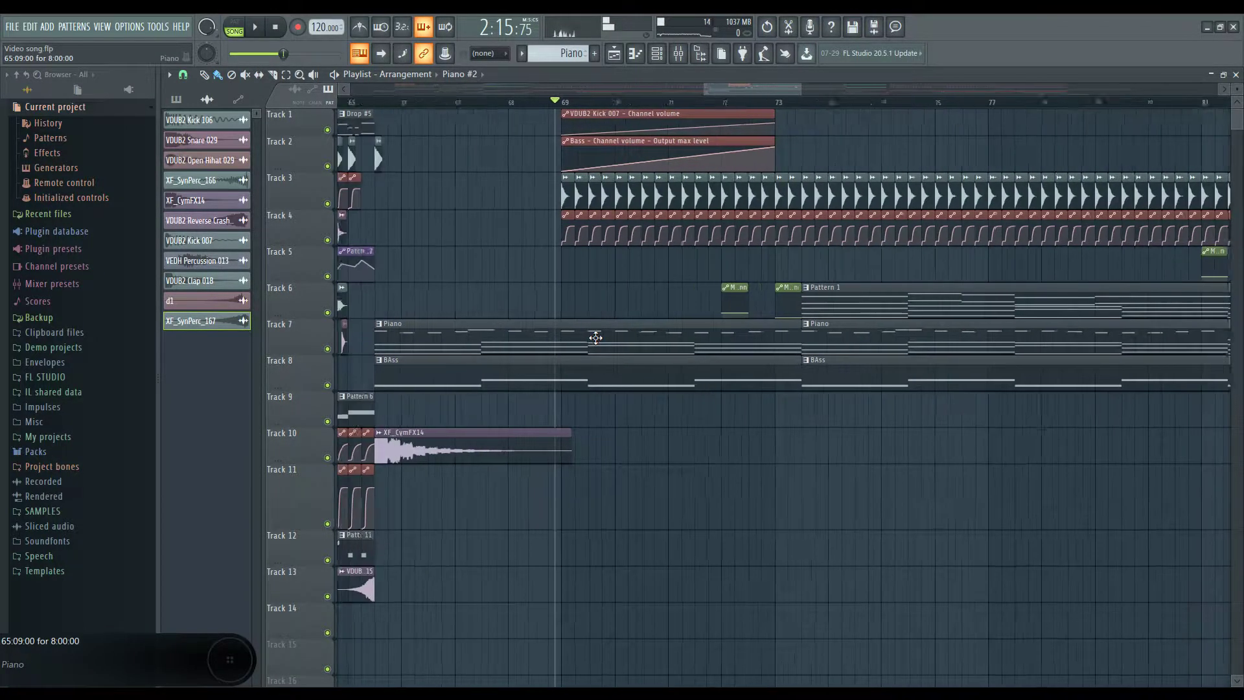
scroll(584, 292, up, 4)
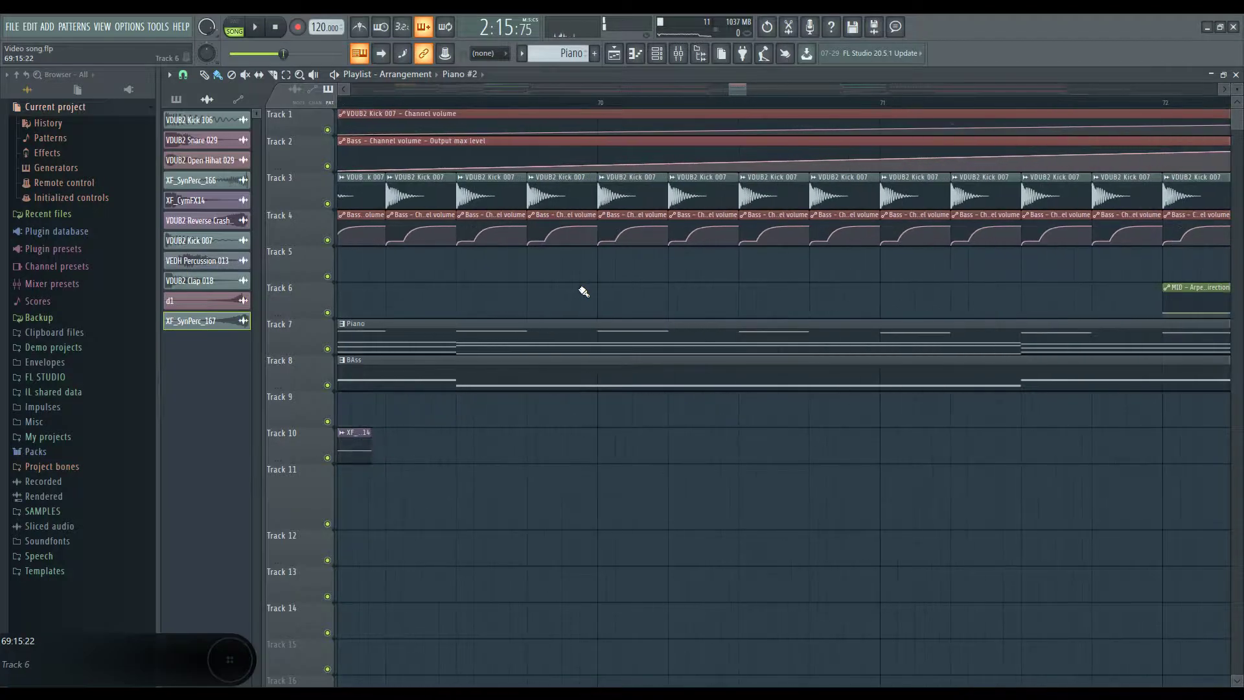
scroll(584, 291, down, 2)
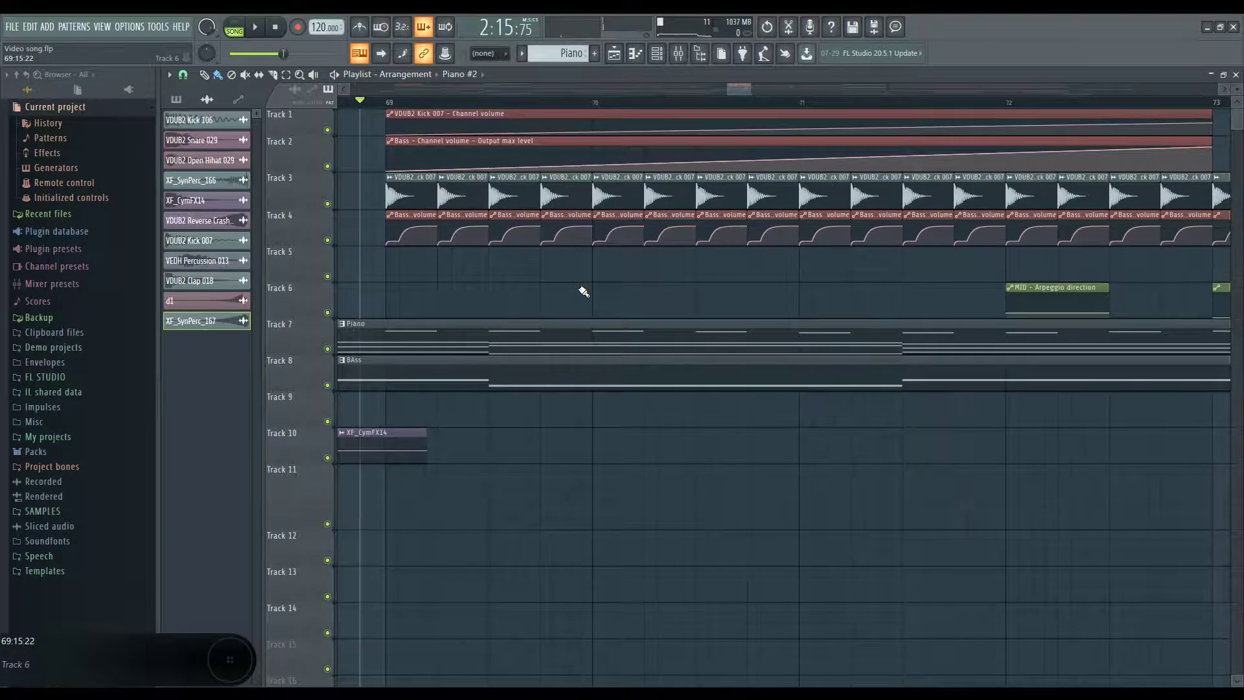
key(space)
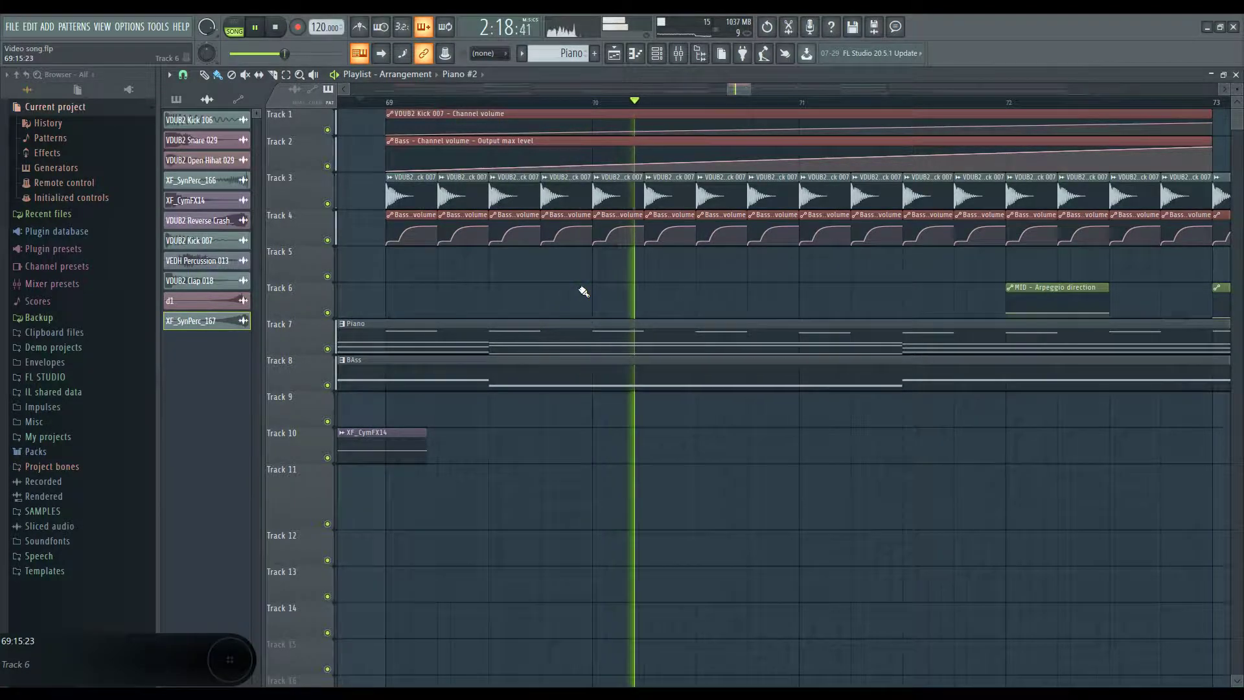
scroll(584, 292, down, 6)
scroll(584, 292, down, 3)
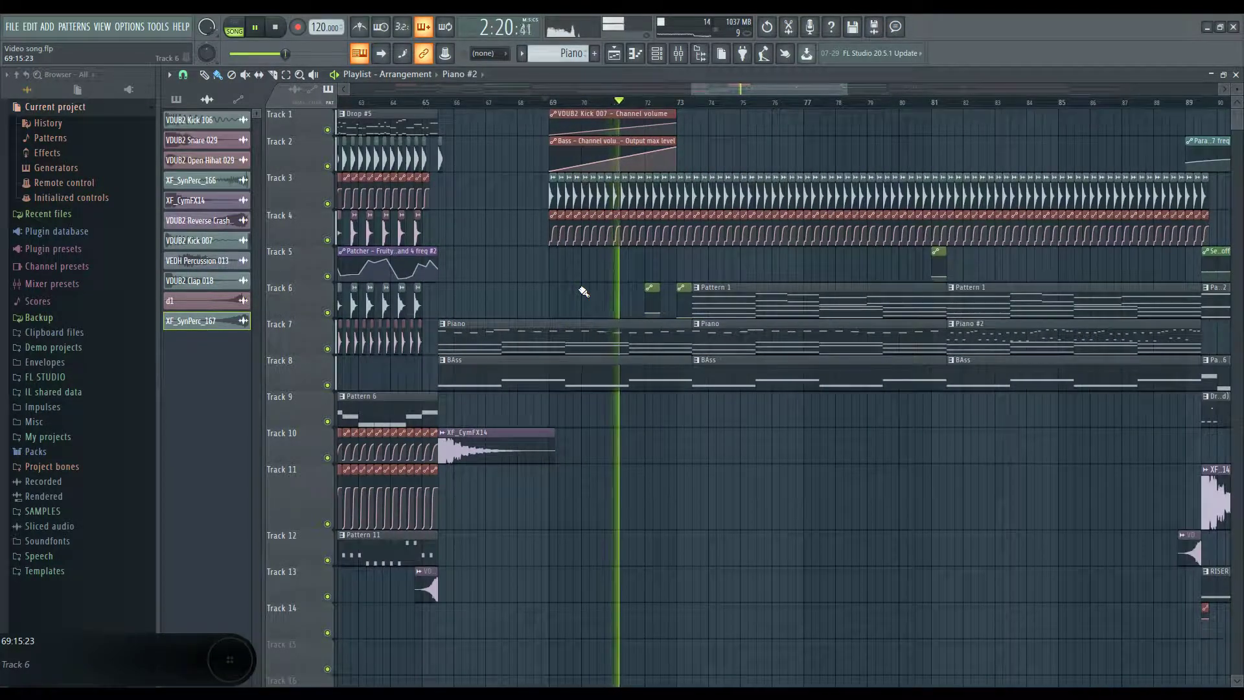
key(space)
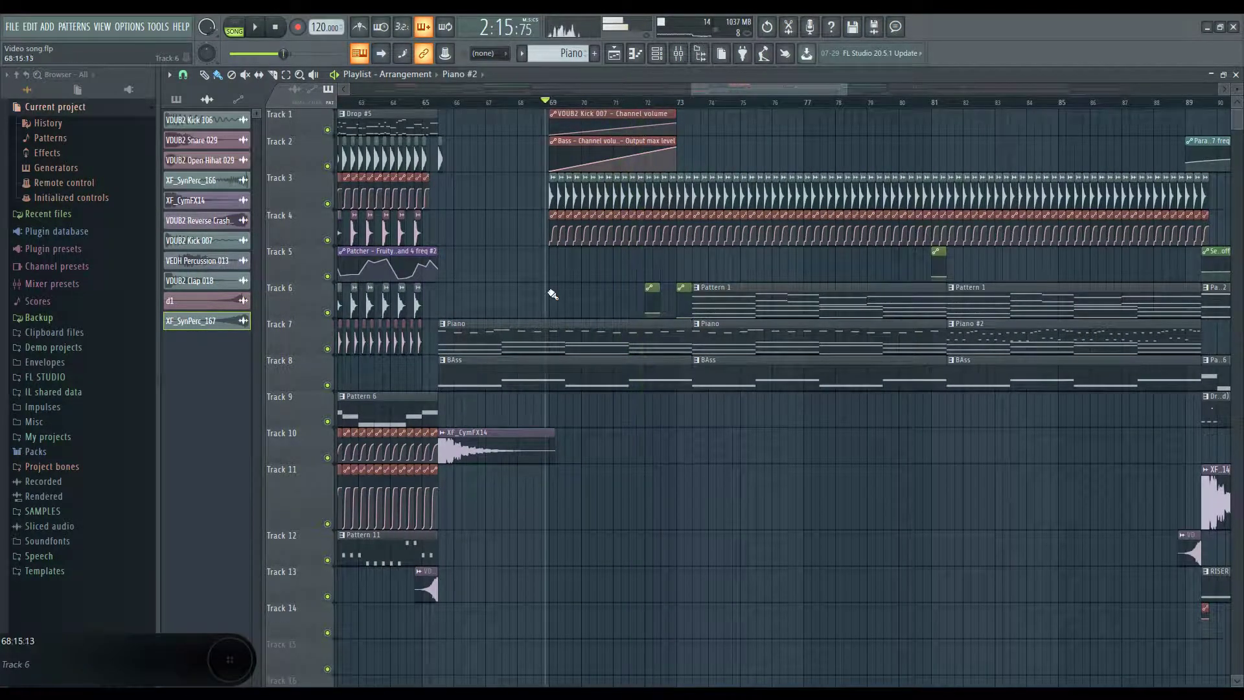
Step: Add a Bass - Channel volume clip on Track 4 one beat before bar 69 and play the passage
scroll(548, 296, up, 8)
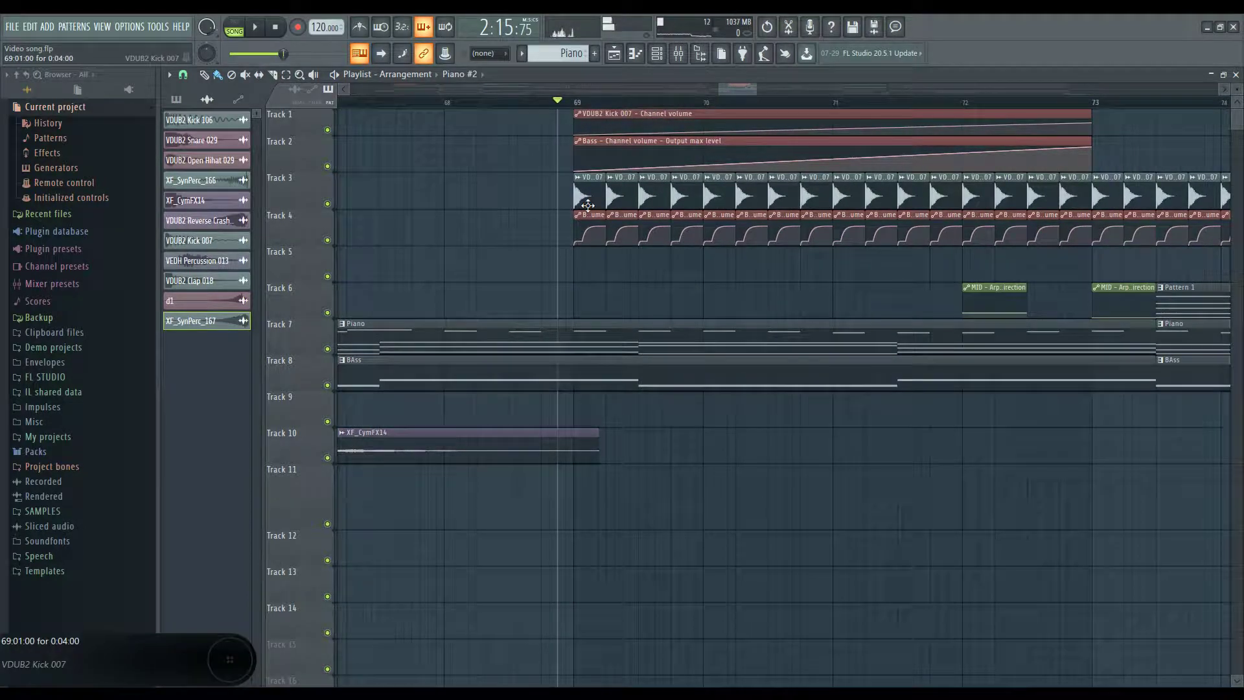
click(574, 228)
click(572, 228)
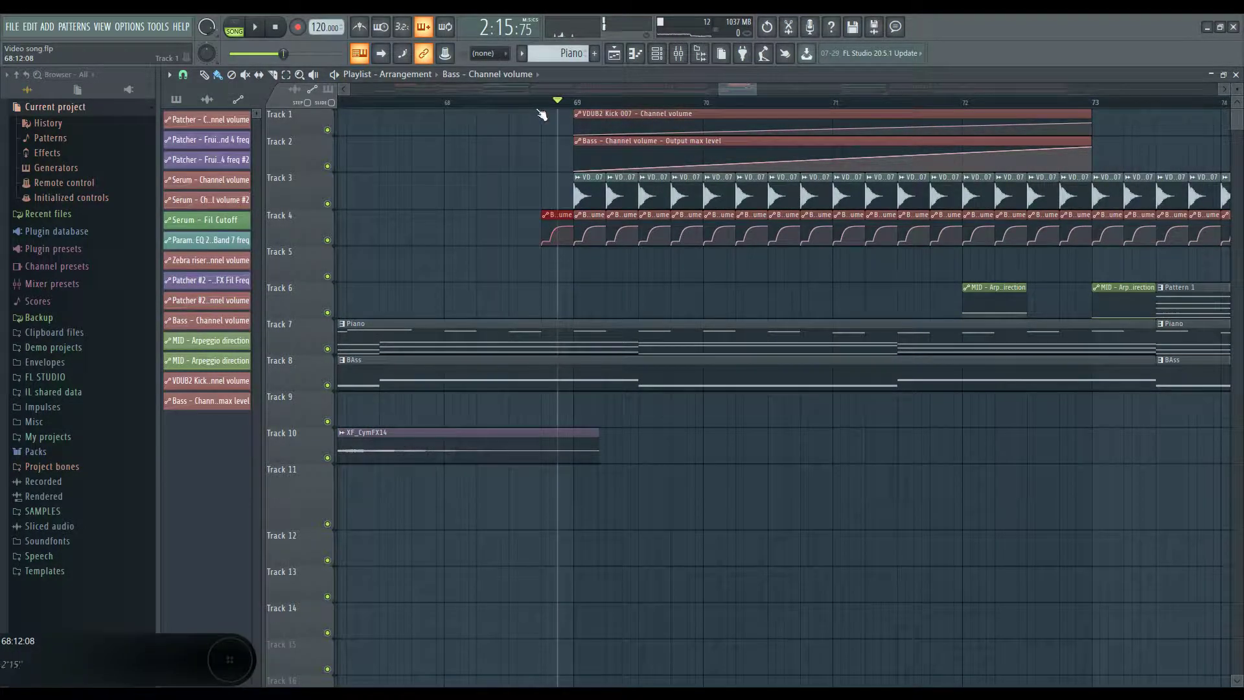
key(space)
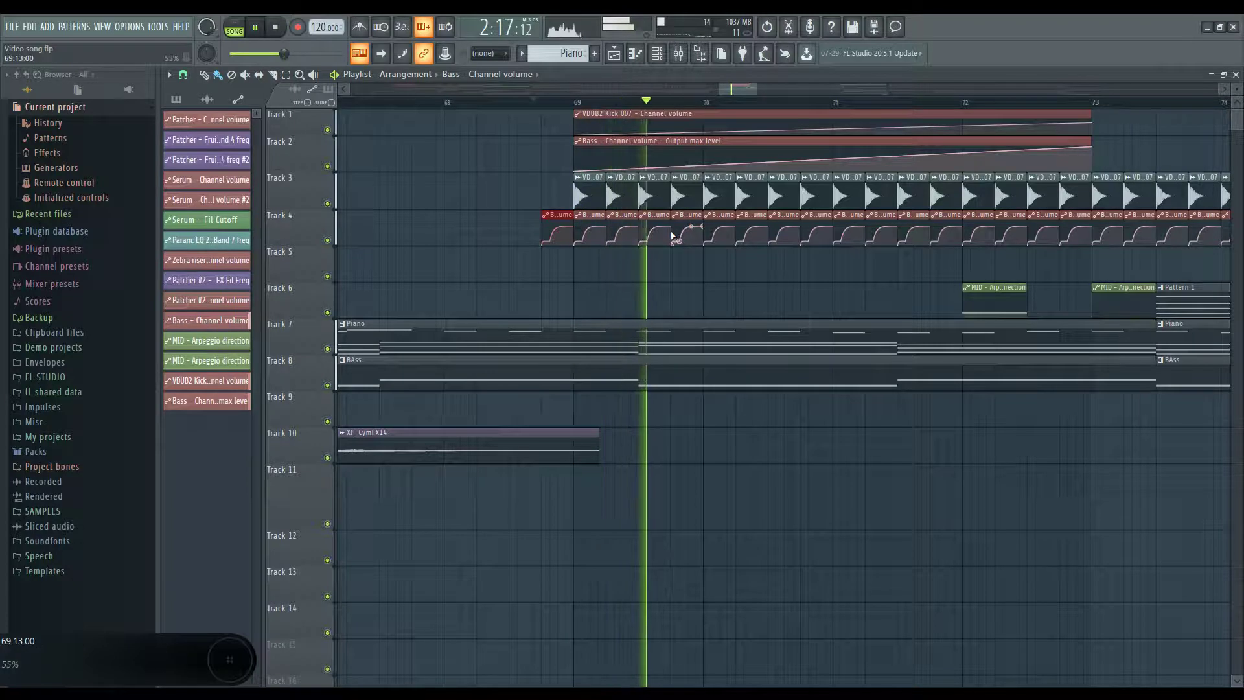
Step: Delete the Bass - Channel volume clip one beat before bar 69 on Track 4 and replay the passage
key(space)
right_click(565, 217)
key(space)
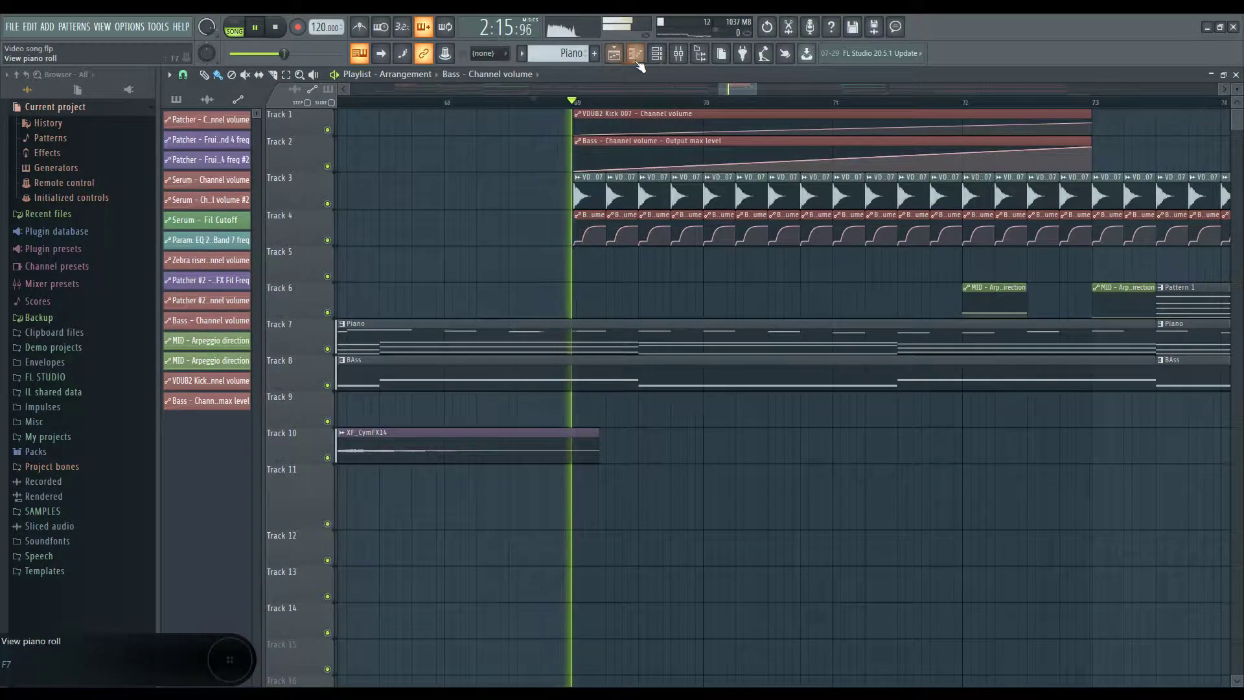
Step: Open the Bass - Channel volume automation settings and try raising the output minimum level to about 61% while playing the passage
key(space)
click(627, 219)
key(space)
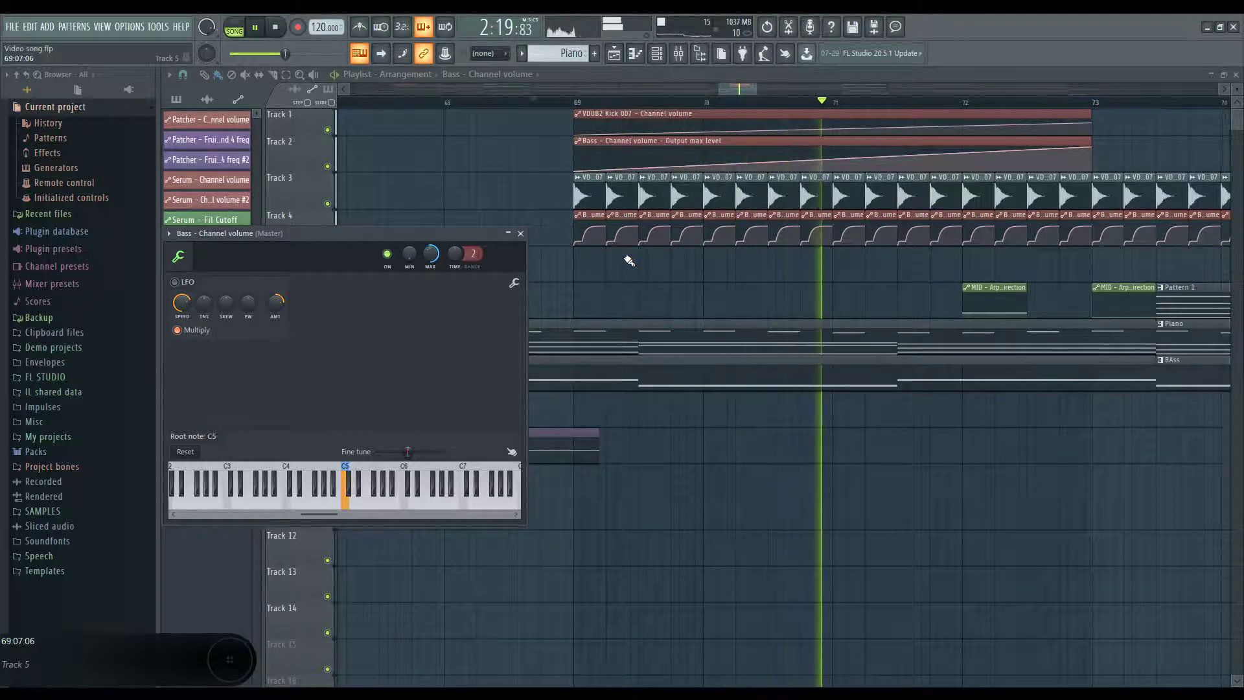
key(space)
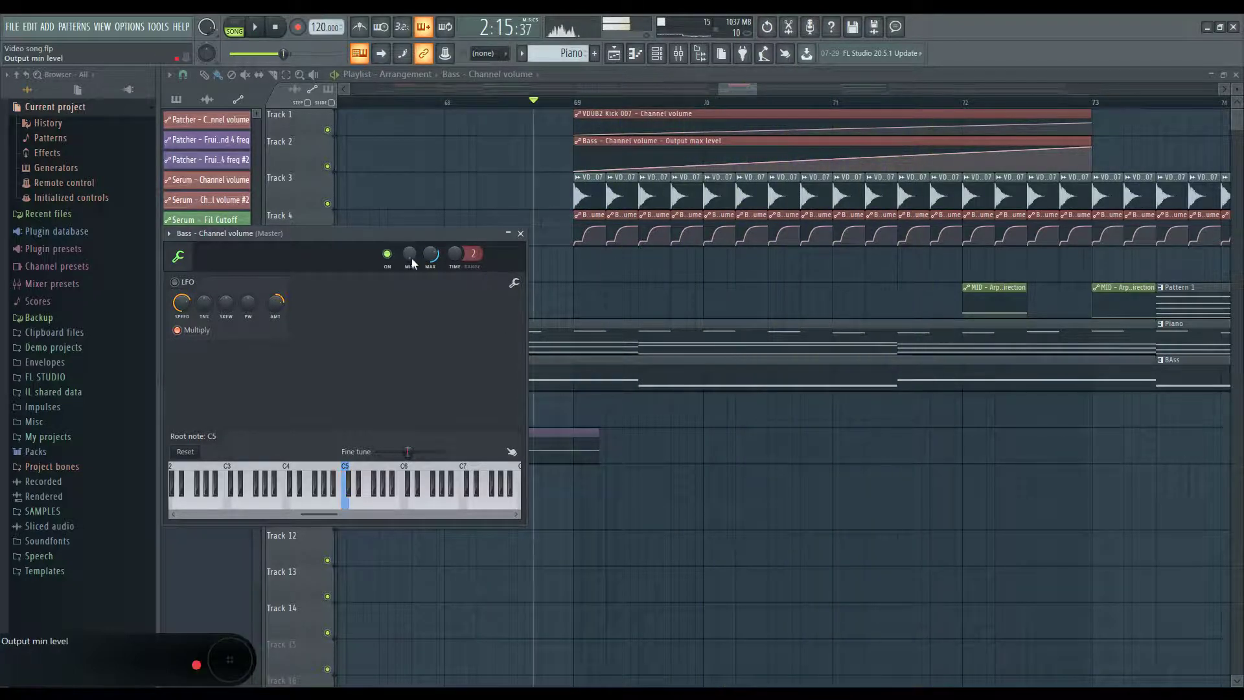
key(space)
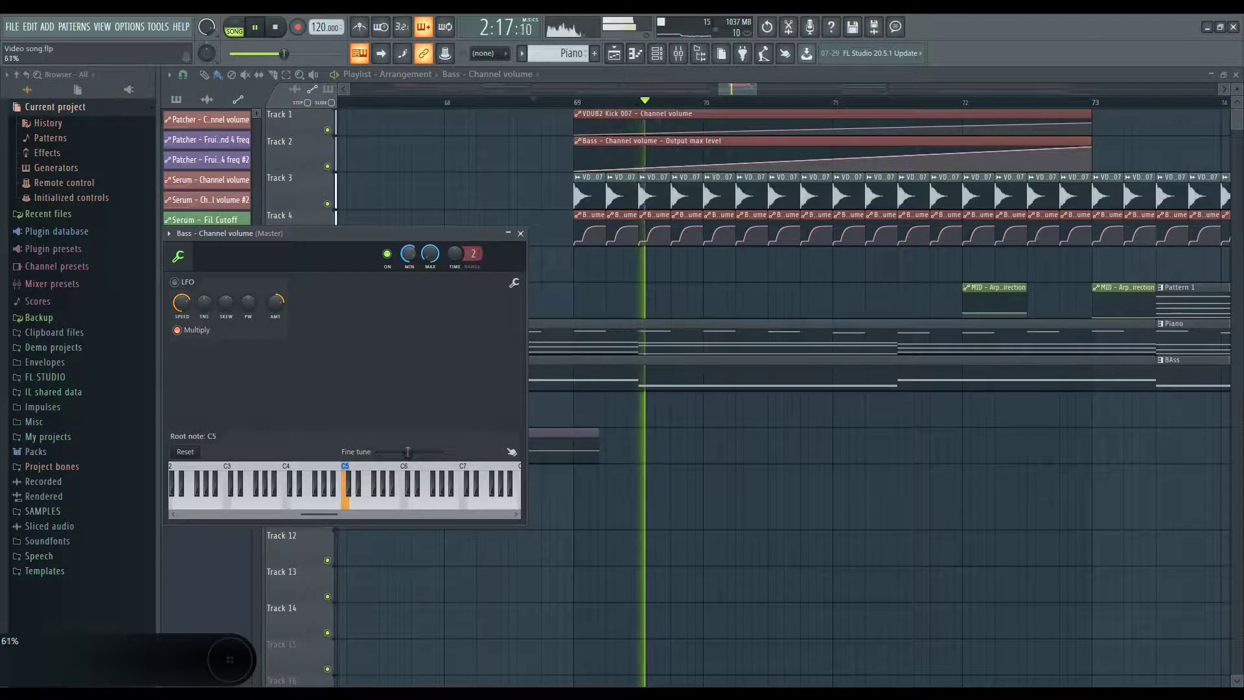
Step: Reset the Bass - Channel volume automation's output minimum level, replay the passage and close its settings
right_click(410, 255)
click(429, 266)
key(space)
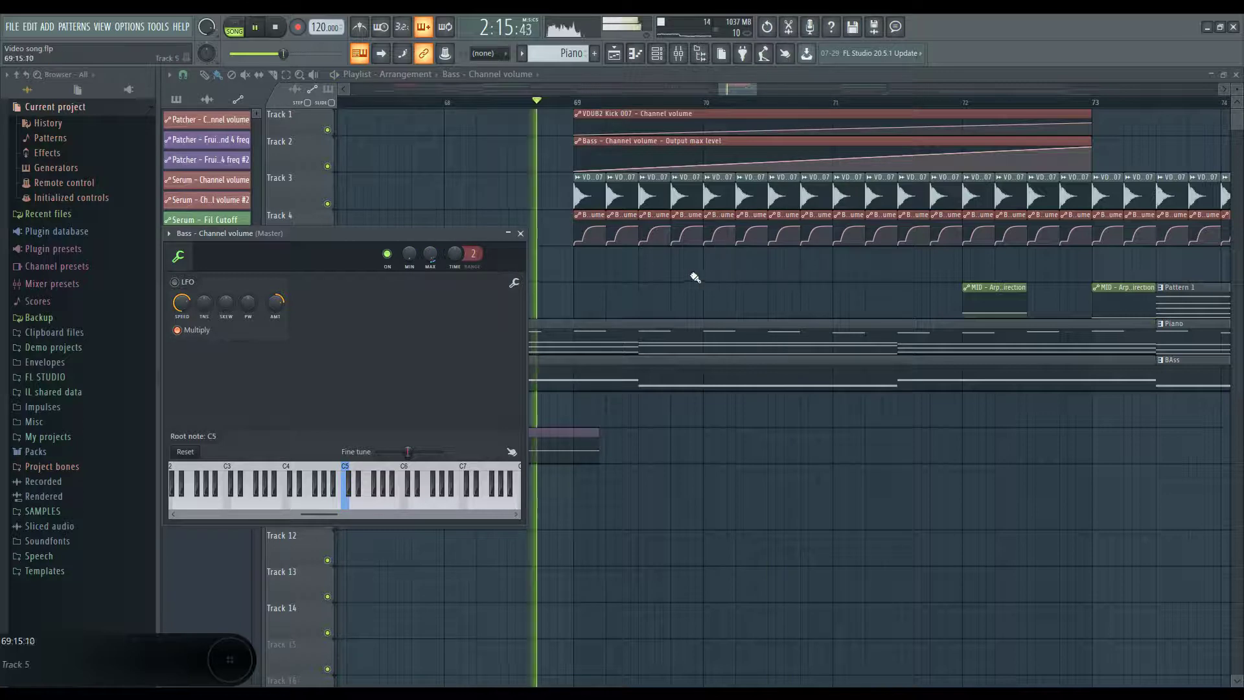
scroll(640, 191, down, 4)
click(521, 234)
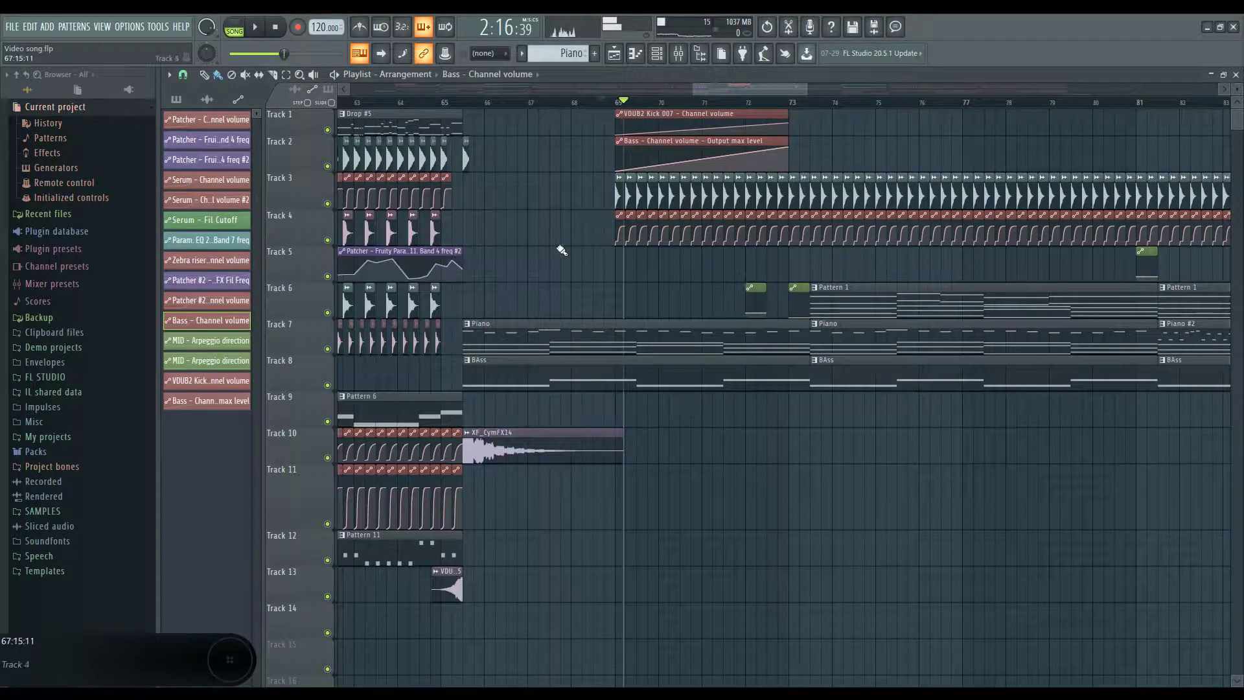
Step: Trim the start of the first BAss clip of the second break on Track 8 to bar 69 and play through to the song's end
drag(464, 377, 615, 378)
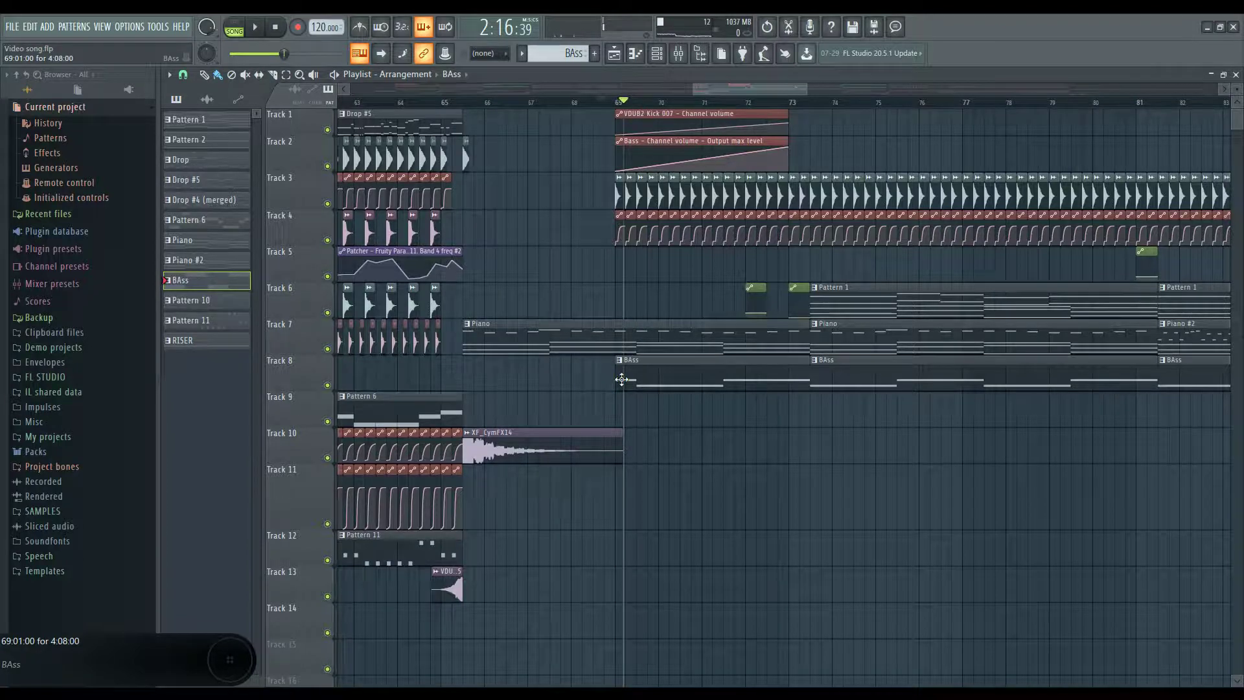
key(space)
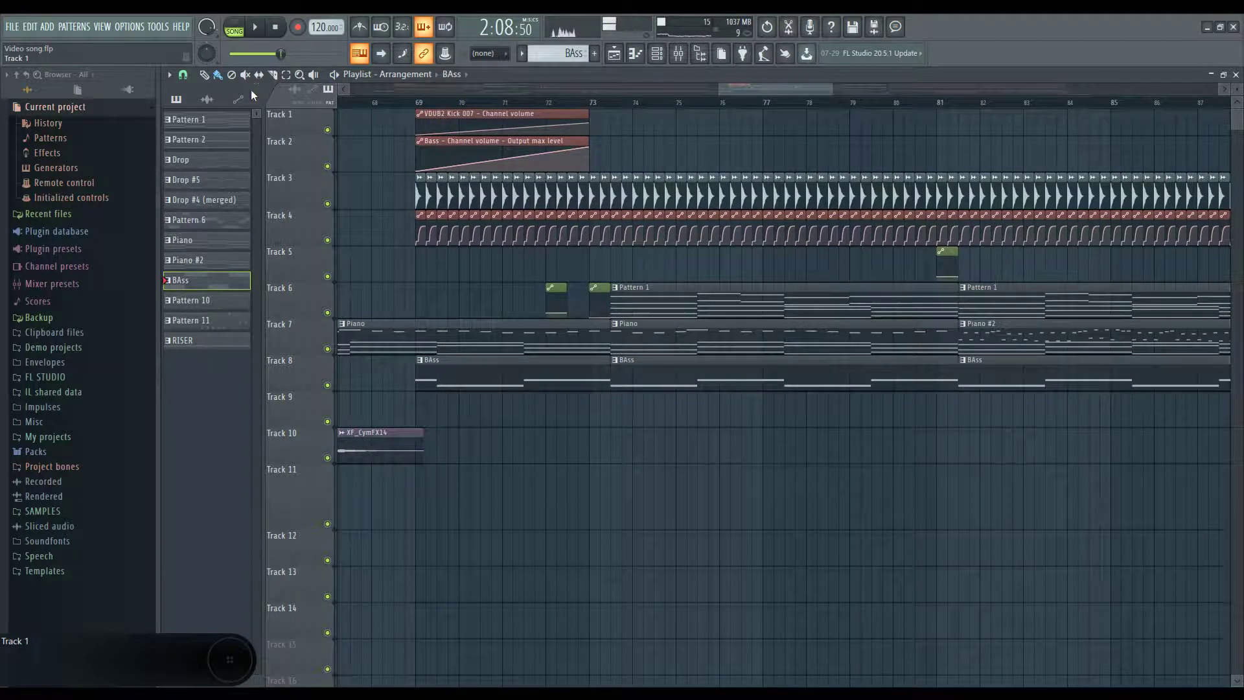
click(385, 104)
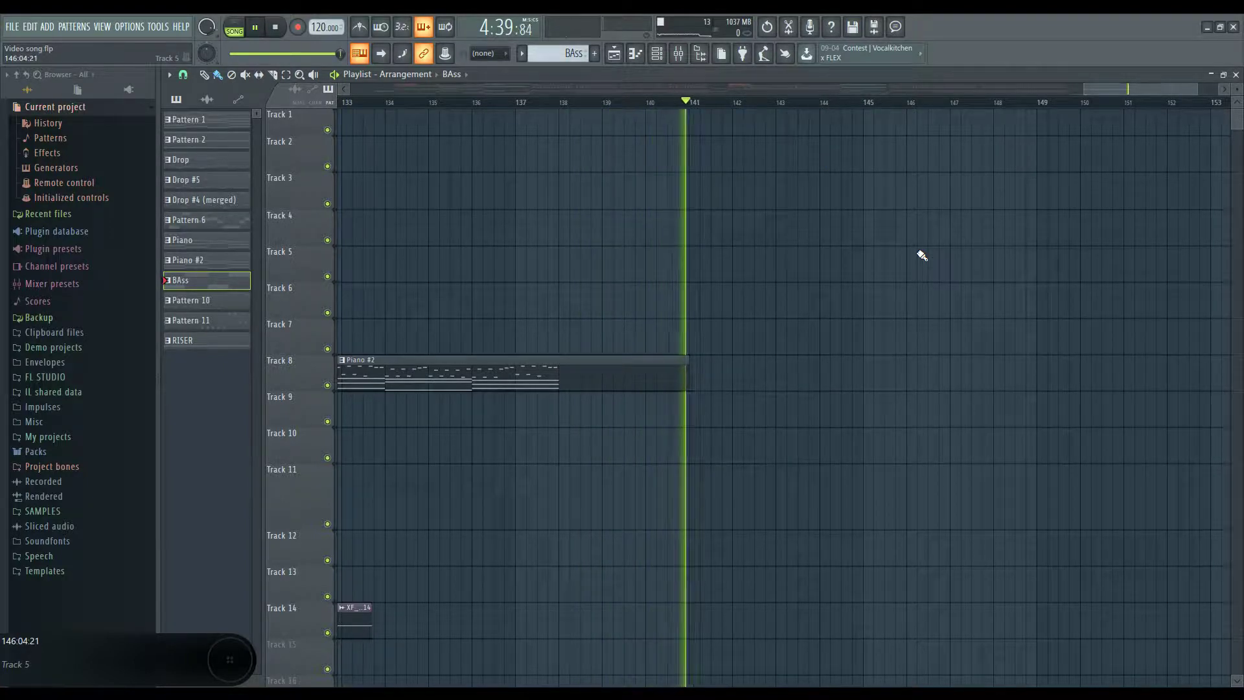
key(space)
Step: Reduce the height of Track 11 to match the neighbouring tracks in the full arrangement
scroll(781, 295, down, 2)
scroll(782, 295, down, 4)
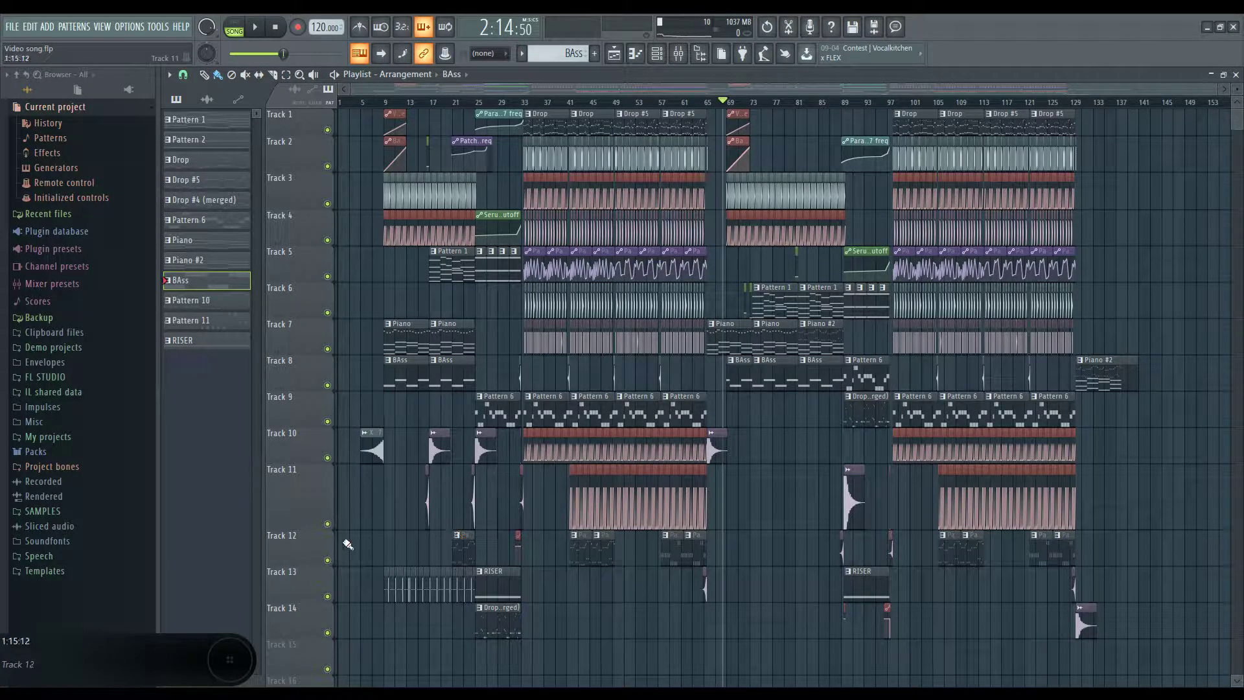
drag(311, 530, 313, 506)
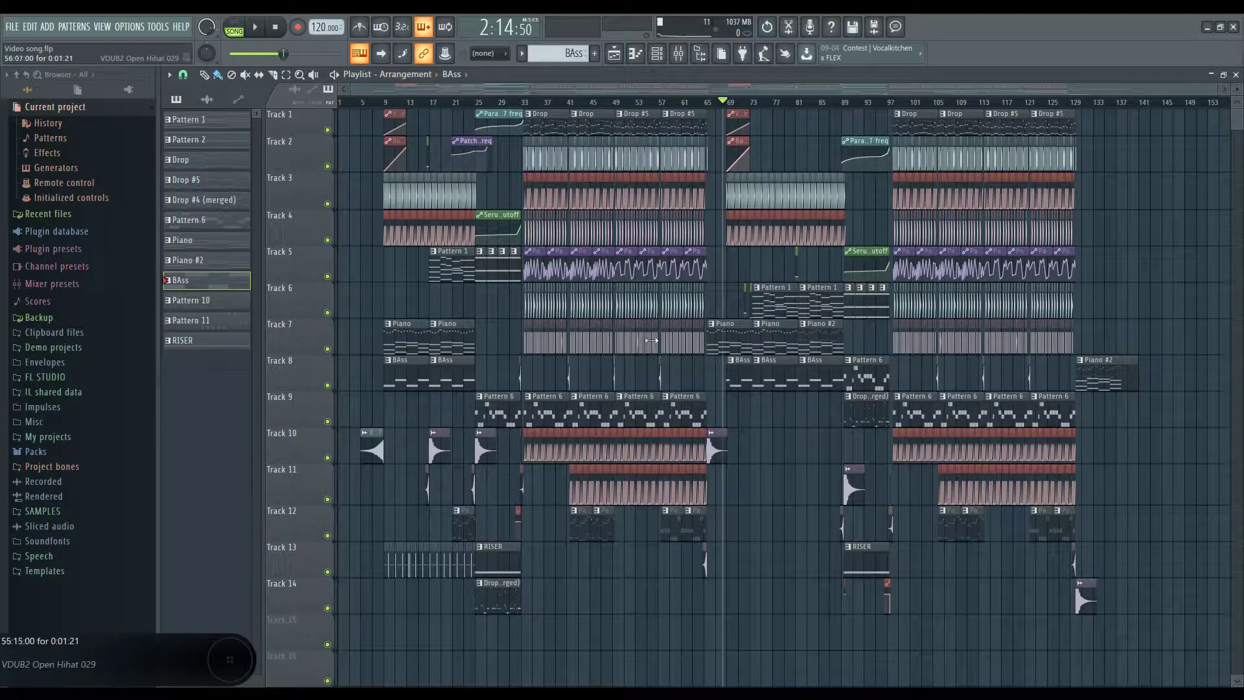